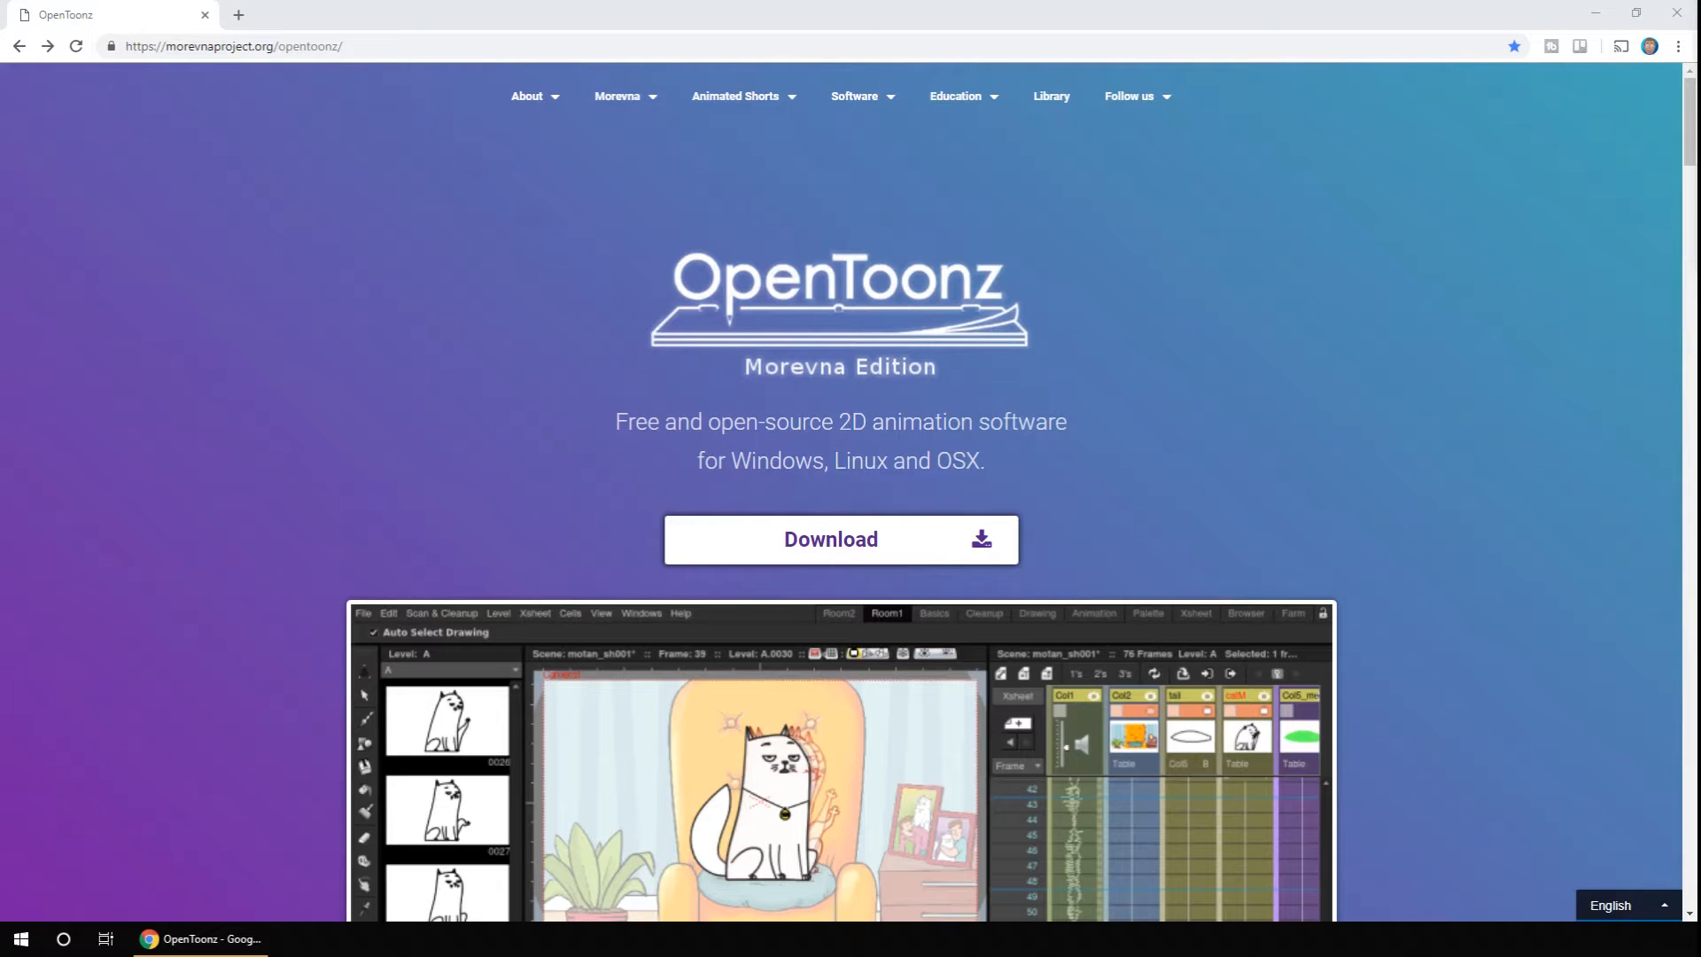
Open the OpenToonz Morevna Edition download page and choose Windows 64bit (portable) as the operating system.
click(893, 555)
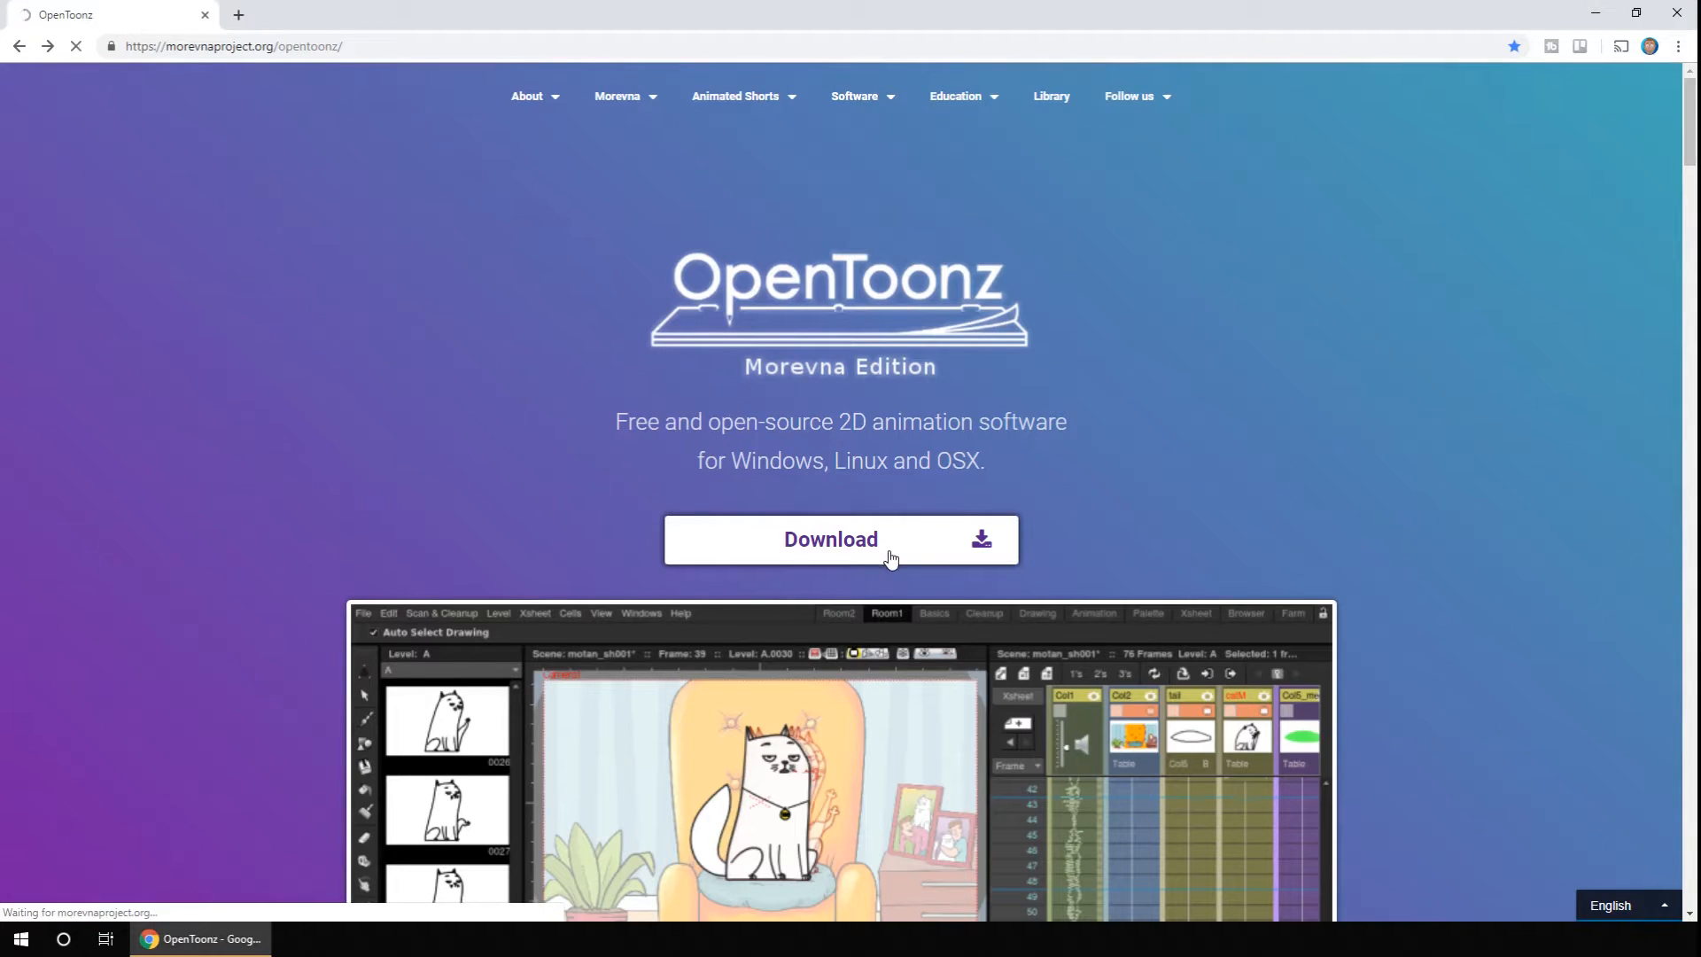
click(890, 590)
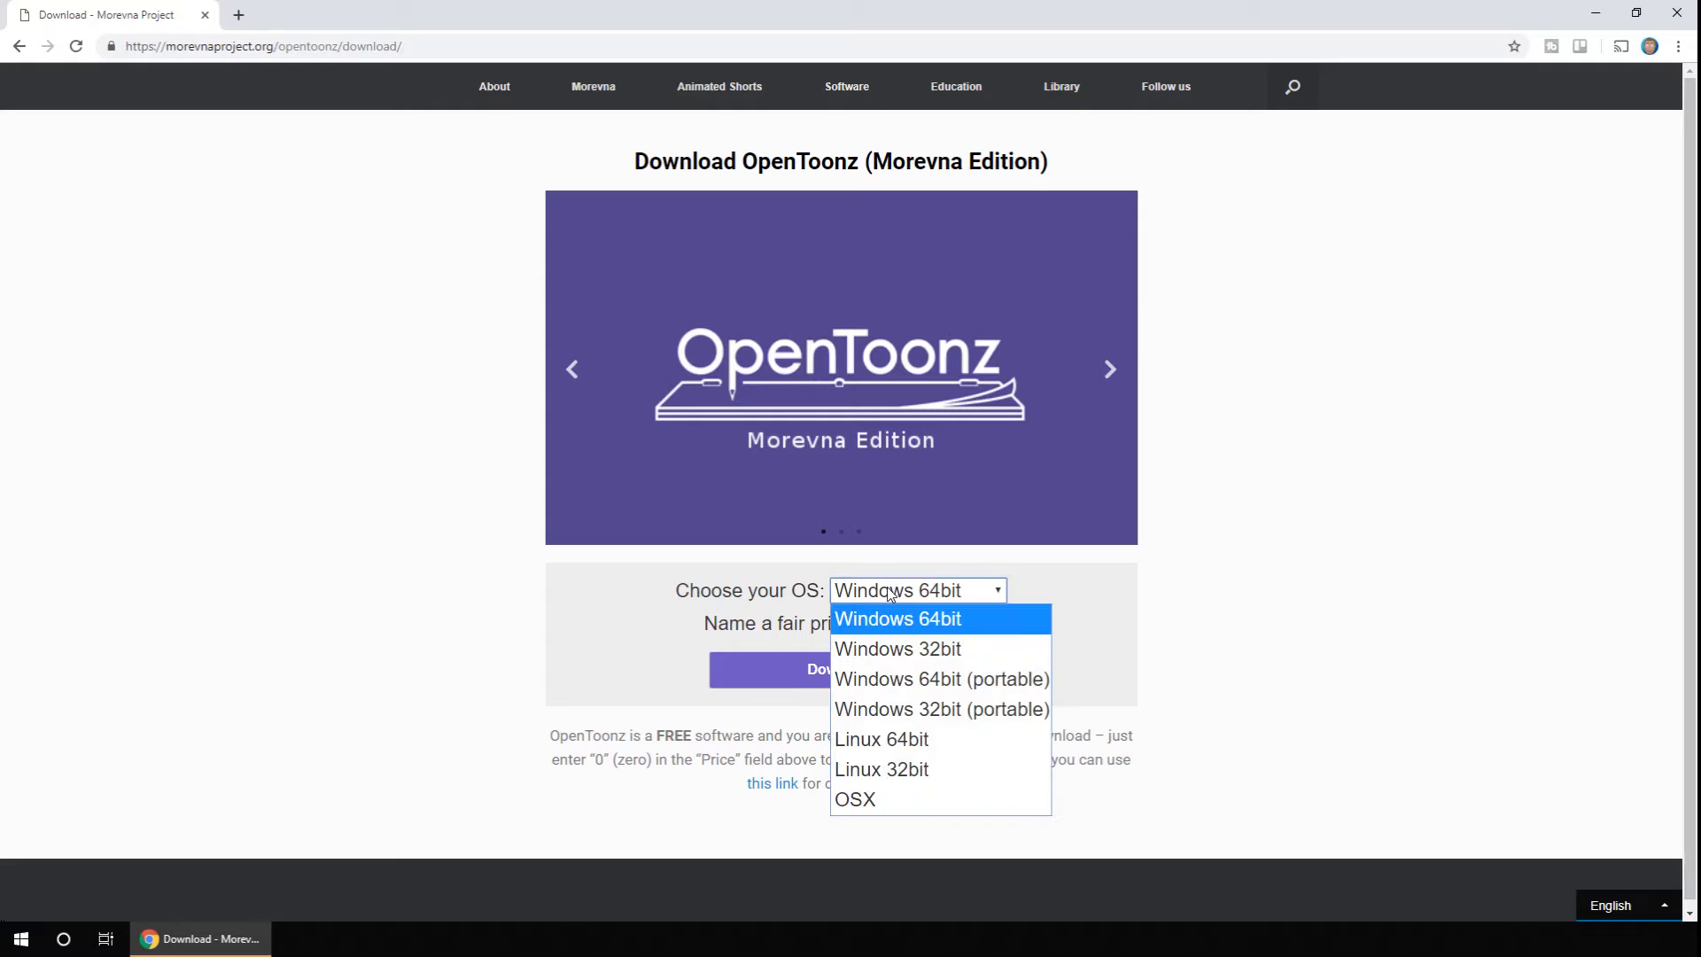
click(902, 680)
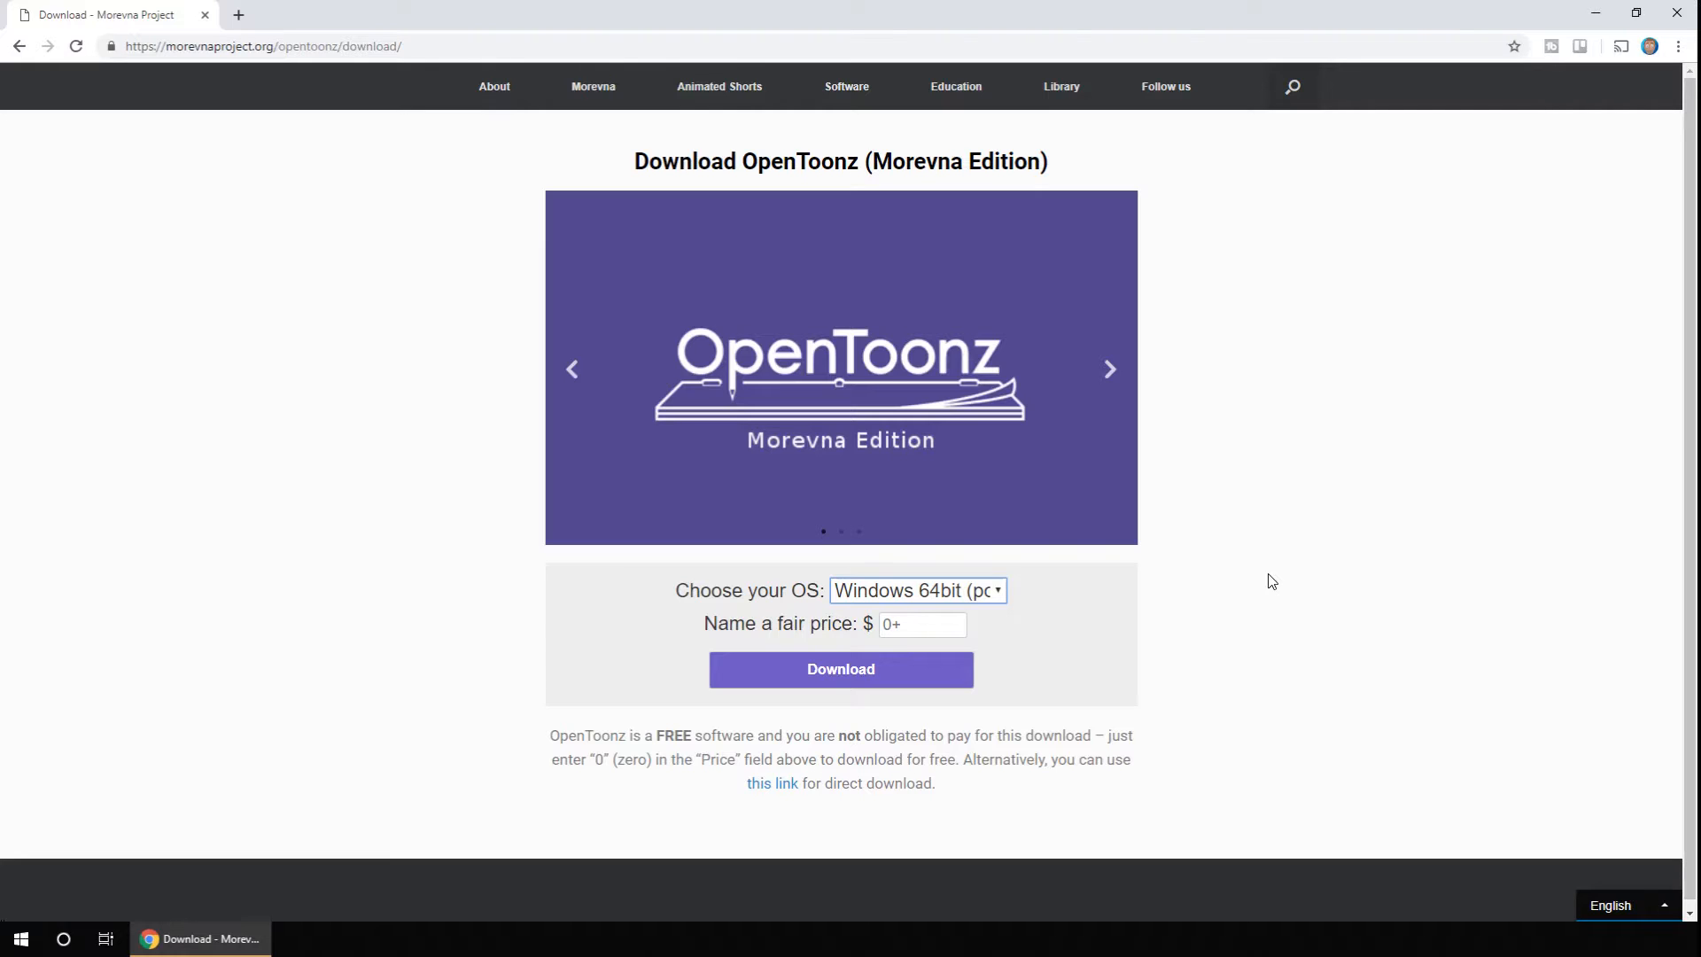
Enter 0 as the fair price for the OpenToonz download, replacing a first entry of 100.
click(943, 627)
text(100)
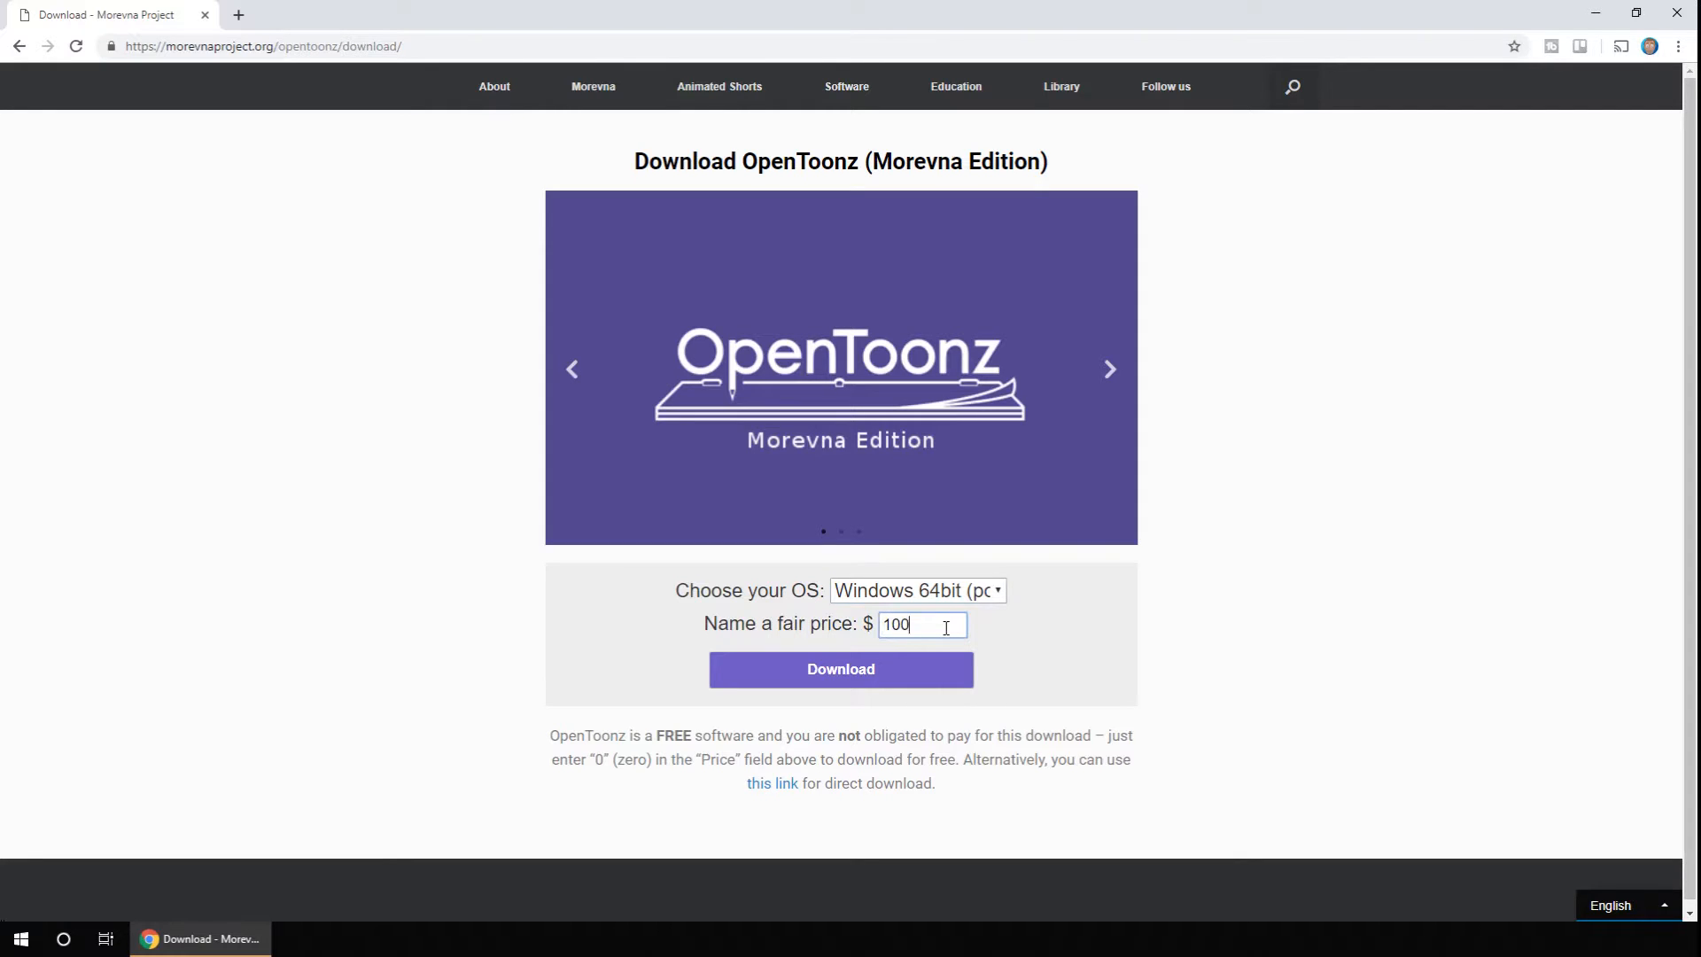
key(BackSpace)
key(BackSpace)
key(BackSpace)
text(0)
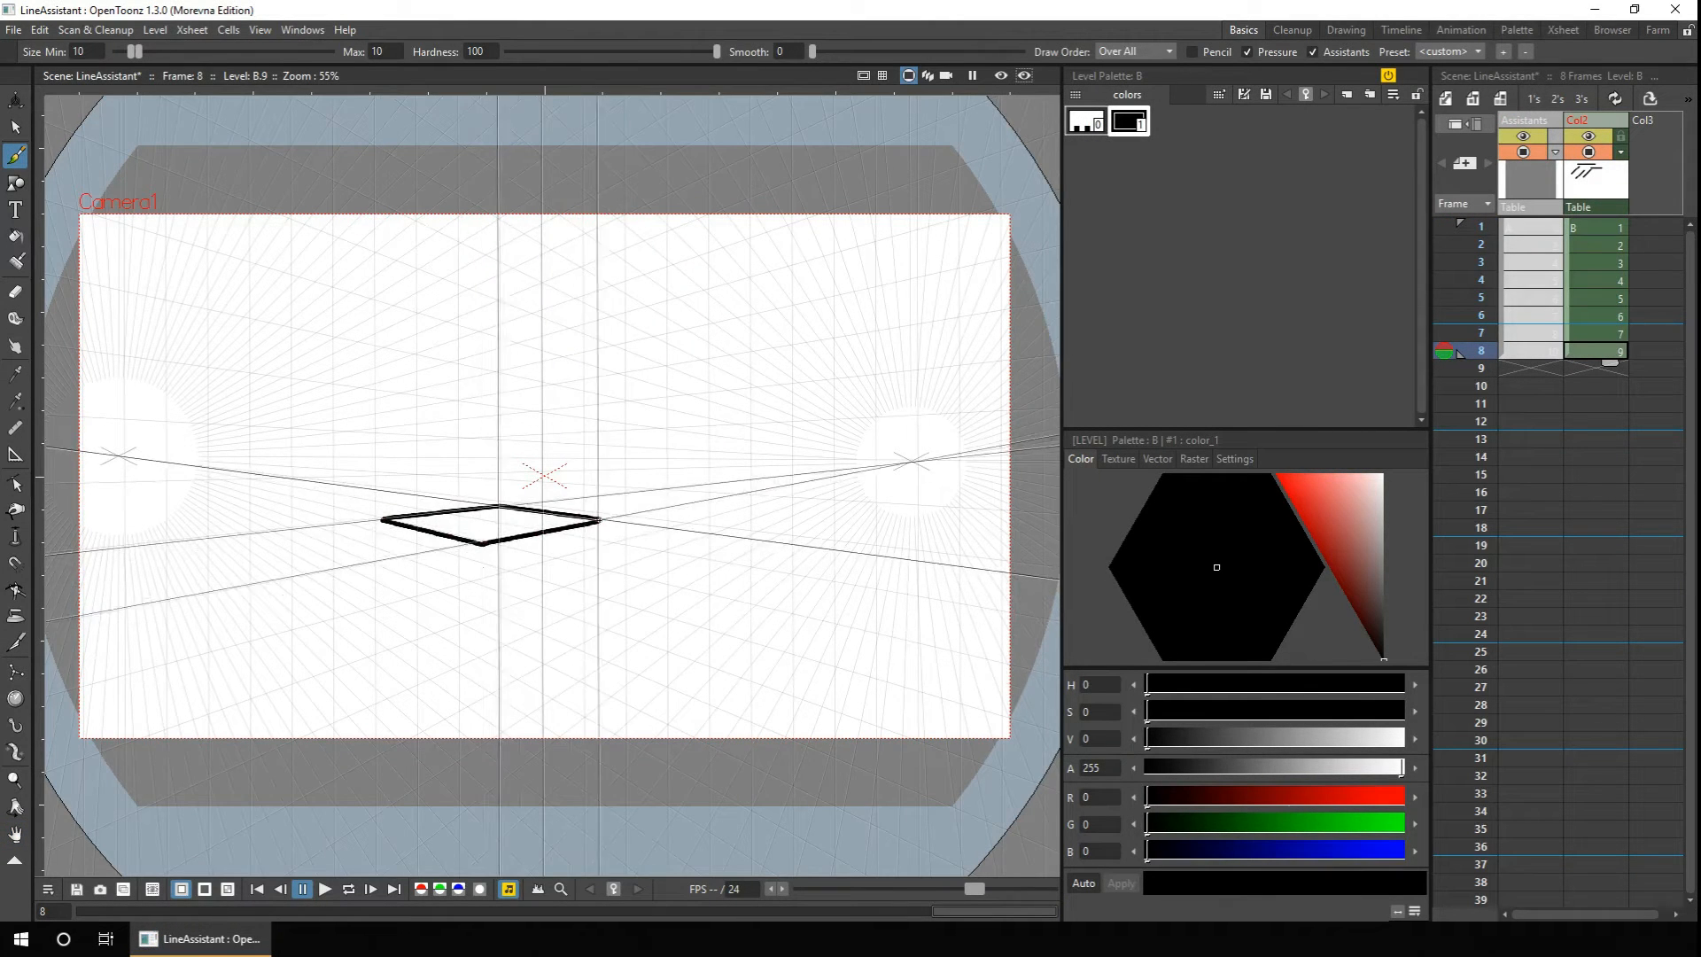
In OpenToonz, brush the front, left-step and right-step edges of a three-step podium along the perspective assistants, undoing the last stroke.
mouse_move(483, 543)
mouse_down()
mouse_move(482, 582)
mouse_move(355, 619)
mouse_move(355, 691)
mouse_up()
mouse_move(355, 691)
mouse_down()
mouse_move(546, 629)
mouse_move(723, 539)
mouse_up()
drag(482, 584, 383, 549)
mouse_move(383, 519)
mouse_down()
mouse_move(382, 549)
mouse_move(273, 567)
mouse_up()
drag(355, 619, 270, 561)
key(a)
drag(269, 563, 277, 565)
key(b)
drag(356, 690, 279, 613)
mouse_move(601, 520)
mouse_down()
mouse_move(603, 570)
mouse_move(723, 528)
mouse_up()
drag(724, 528, 602, 521)
key(ctrl+z)
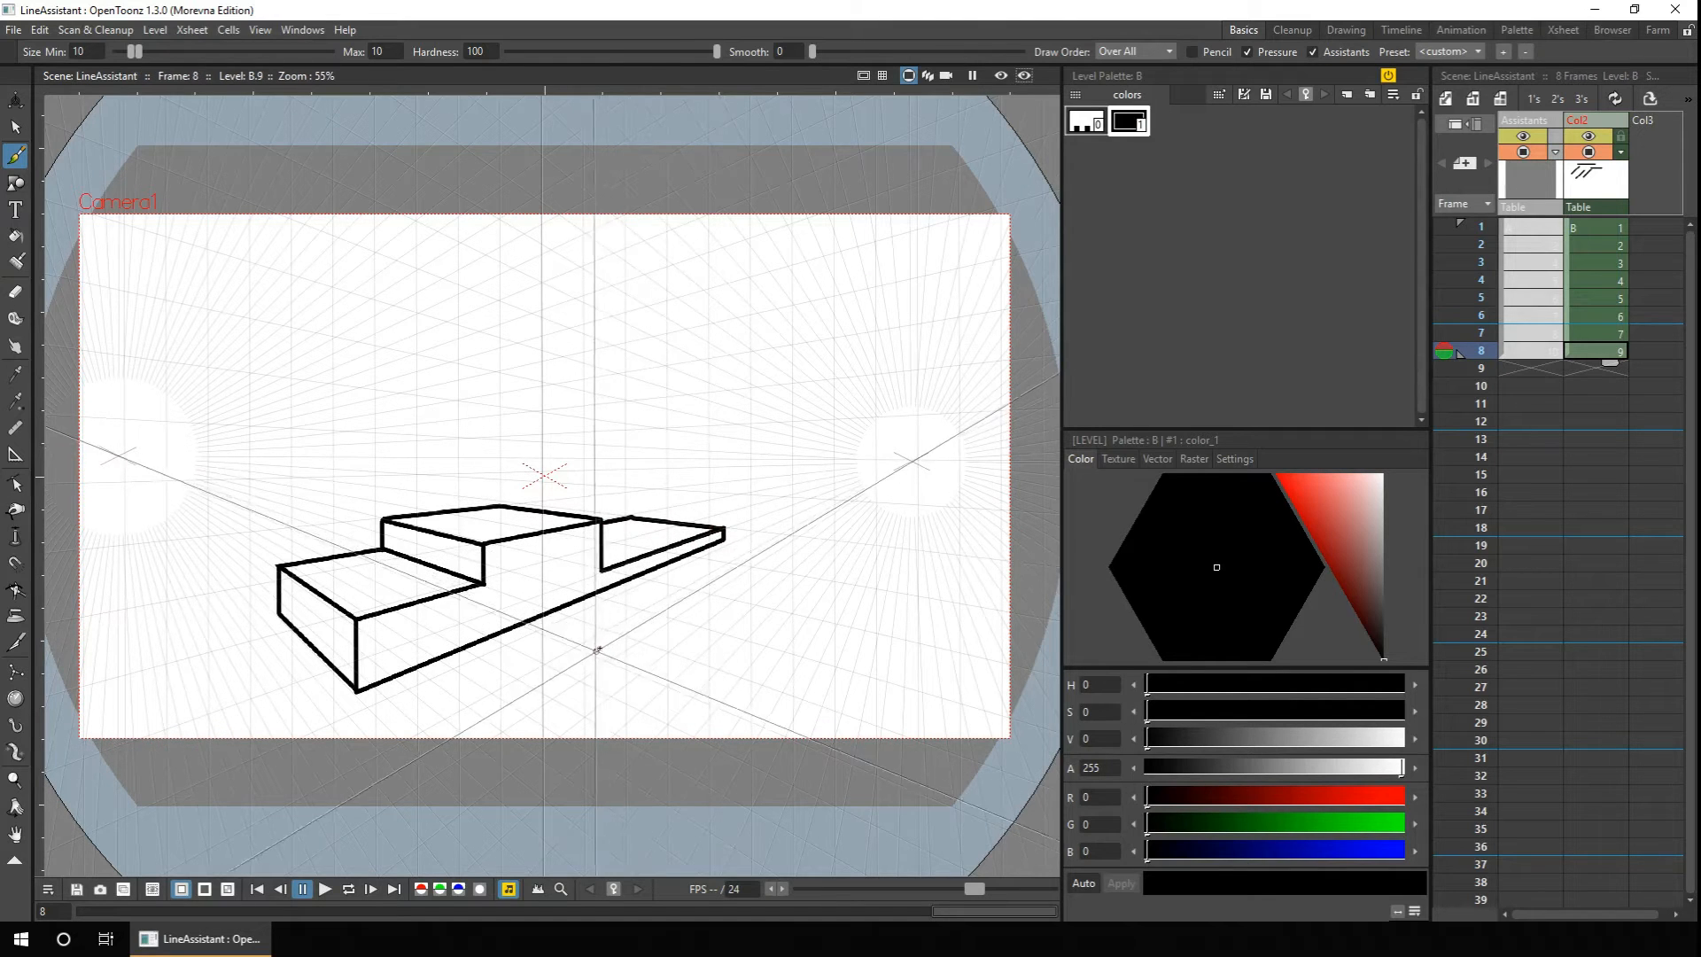
Extend the podium's sides down past the camera frame's lower edge and redraw its front and left base edges.
key(a)
mouse_move(358, 690)
mouse_down()
mouse_move(734, 548)
mouse_move(279, 611)
mouse_up()
key(b)
mouse_move(724, 529)
mouse_down()
mouse_move(723, 577)
mouse_move(364, 794)
mouse_up()
drag(356, 620, 356, 788)
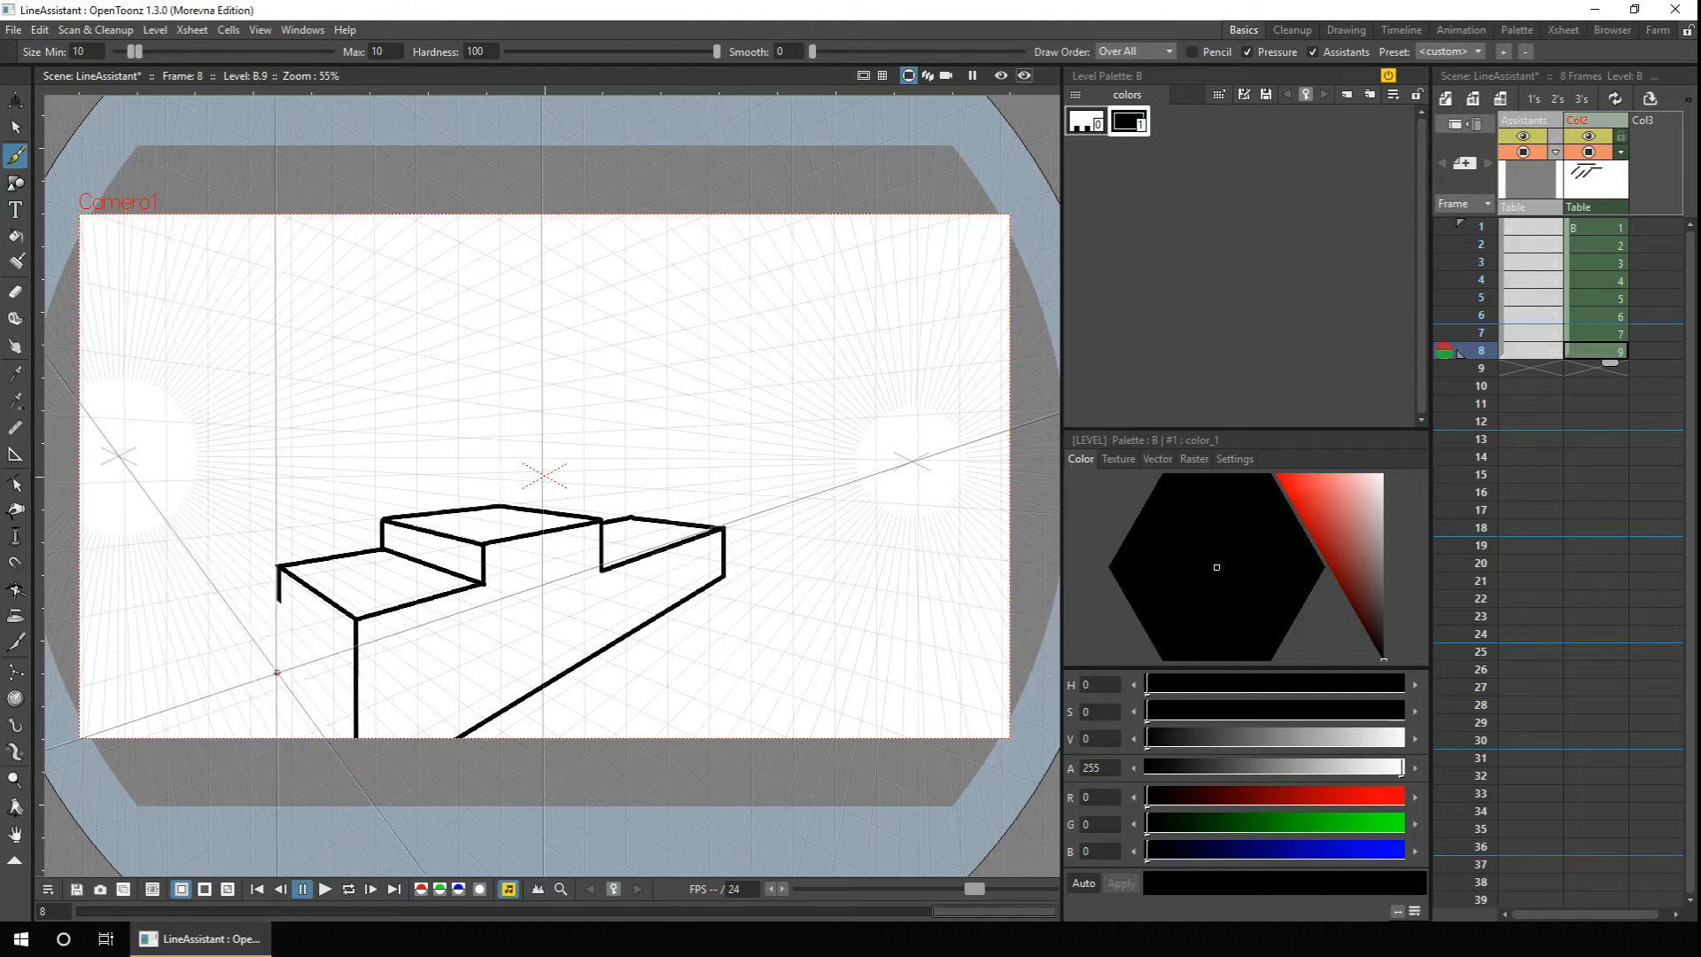
drag(280, 566, 280, 699)
mouse_move(280, 698)
mouse_down()
mouse_move(336, 746)
mouse_move(344, 782)
mouse_up()
Disable Assistants for the brush and draw the numbers 1, 2 and 3 freehand on the podium's matching front faces.
click(1314, 52)
mouse_move(535, 623)
mouse_down()
mouse_move(542, 660)
mouse_move(556, 649)
mouse_up()
mouse_move(409, 677)
mouse_down()
mouse_move(416, 660)
mouse_move(448, 703)
mouse_up()
mouse_move(653, 563)
mouse_down()
mouse_move(658, 599)
mouse_move(636, 576)
mouse_move(684, 552)
mouse_up()
key(s)
click(767, 560)
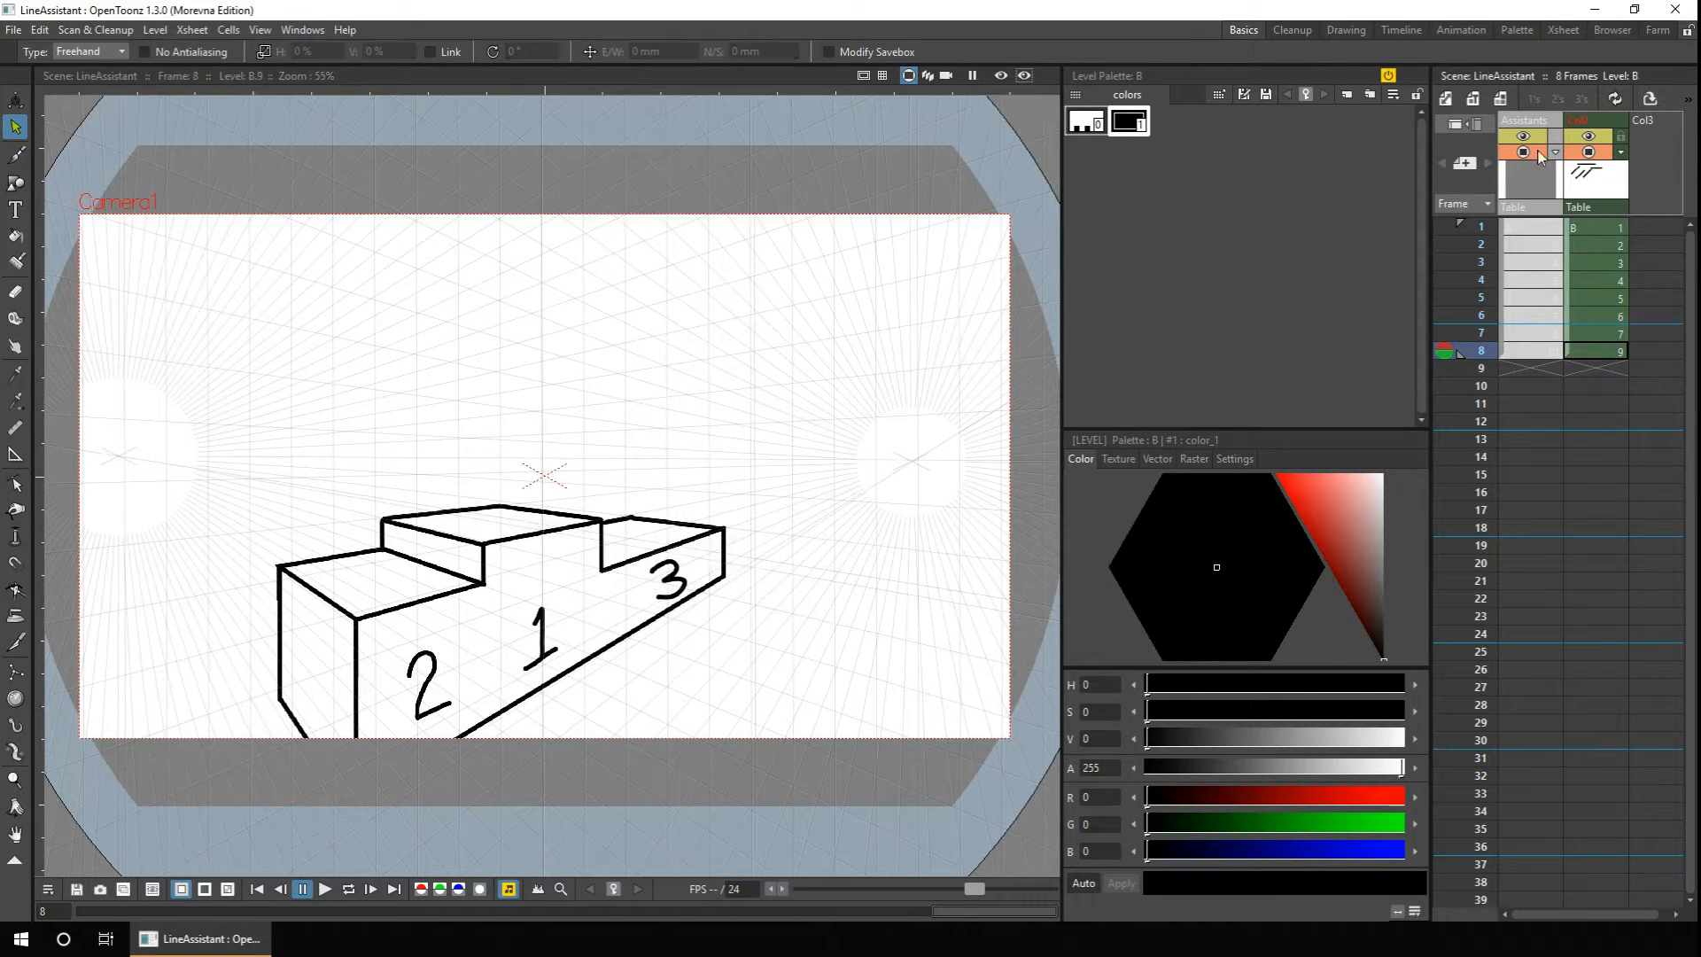
Brush a diagonal floor edge from the frame's lower border to the far right corner behind the podium, undoing a first attempt.
click(15, 155)
drag(656, 737, 900, 492)
key(ctrl+z)
drag(655, 737, 881, 486)
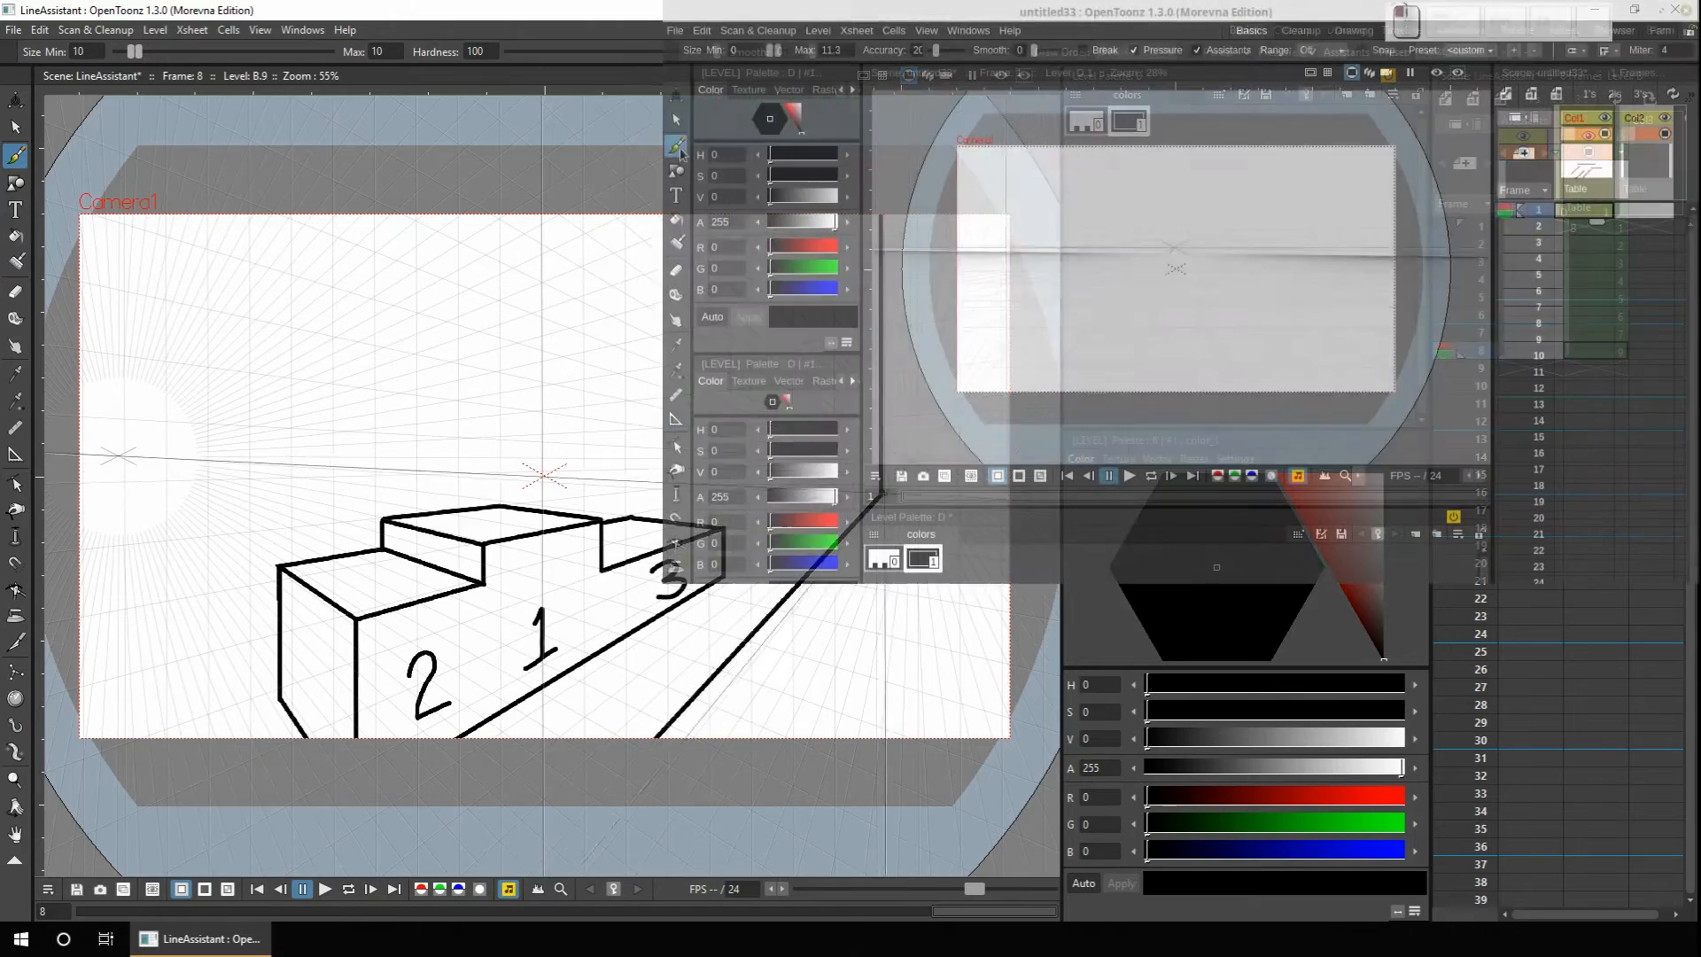
Draw two road edges spreading from the central vanishing point with horizontal lines crossing at the sides, and erase short parts of the road edges.
drag(1168, 255, 1058, 391)
drag(1182, 256, 1341, 413)
drag(1236, 312, 1416, 312)
drag(1291, 364, 1455, 365)
drag(1123, 310, 902, 309)
drag(1079, 365, 928, 365)
click(676, 270)
drag(1109, 328, 1080, 363)
drag(1238, 314, 1290, 364)
Brush the front outline of the left building in the one-point perspective scene, undoing an extra vertical stroke on the right.
click(676, 145)
drag(987, 171, 987, 293)
drag(986, 171, 1095, 171)
drag(1095, 171, 1094, 293)
drag(1251, 149, 1251, 297)
key(ctrl+z)
Close the road's far tip at the vanishing point and add detail lines to the buildings and the ground on the right.
drag(1166, 257, 1173, 248)
drag(1181, 256, 1174, 248)
drag(1102, 236, 1103, 262)
drag(1281, 230, 1281, 289)
mouse_move(1310, 231)
mouse_down()
mouse_move(1311, 291)
mouse_move(1375, 229)
mouse_up()
drag(1320, 323, 1434, 324)
drag(1320, 324, 1389, 356)
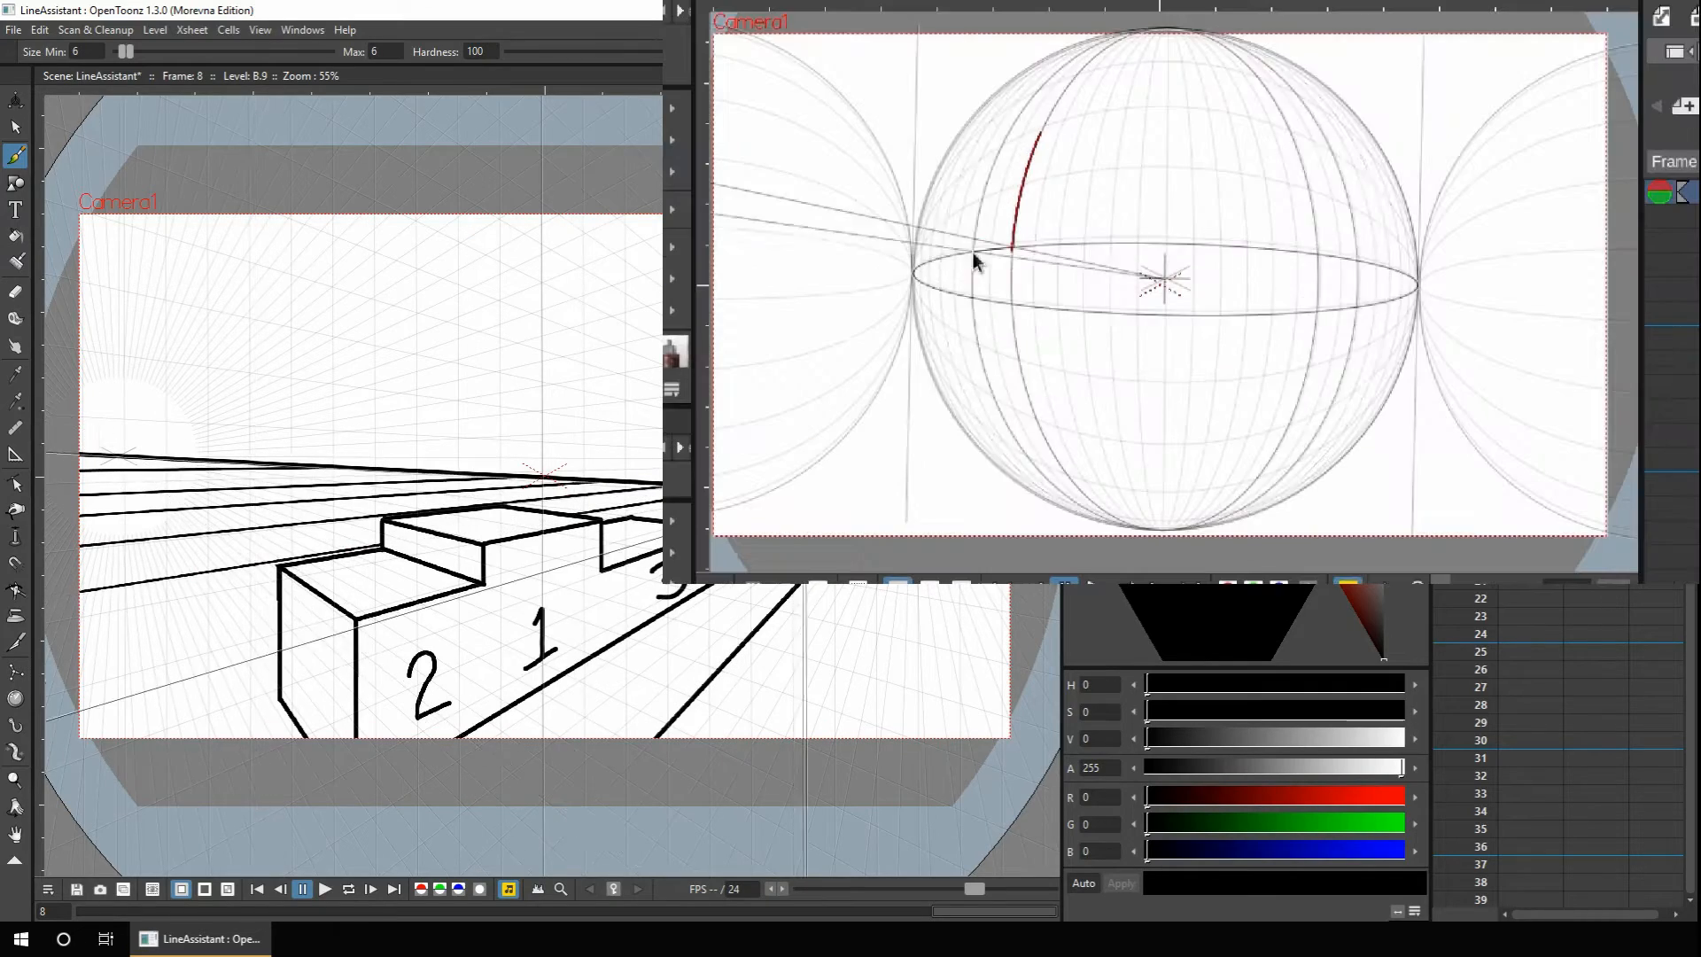
Draw the curved ground lines and the left and right buildings with windows in red along the spherical perspective assistant.
mouse_move(976, 258)
mouse_down()
mouse_move(1055, 133)
mouse_move(1114, 266)
mouse_move(916, 329)
mouse_up()
drag(1169, 280, 1384, 345)
drag(939, 326, 1384, 345)
drag(1233, 110, 1190, 218)
drag(1233, 110, 1340, 151)
drag(1248, 217, 1192, 260)
drag(1269, 261, 1317, 238)
mouse_move(1027, 164)
mouse_down()
mouse_move(1070, 198)
mouse_move(977, 186)
mouse_up()
drag(970, 218, 1019, 202)
Draw the road spreading down from the sphere's centre and a tower edge rising towards its upper pole.
drag(1164, 280, 1311, 381)
mouse_move(1164, 280)
mouse_down()
mouse_move(1038, 383)
mouse_move(1143, 529)
mouse_up()
drag(1004, 370, 1134, 529)
drag(1094, 212, 1130, 44)
Brush a row of vertical wall lines upward from the far floor edge behind the podium.
drag(597, 479, 597, 177)
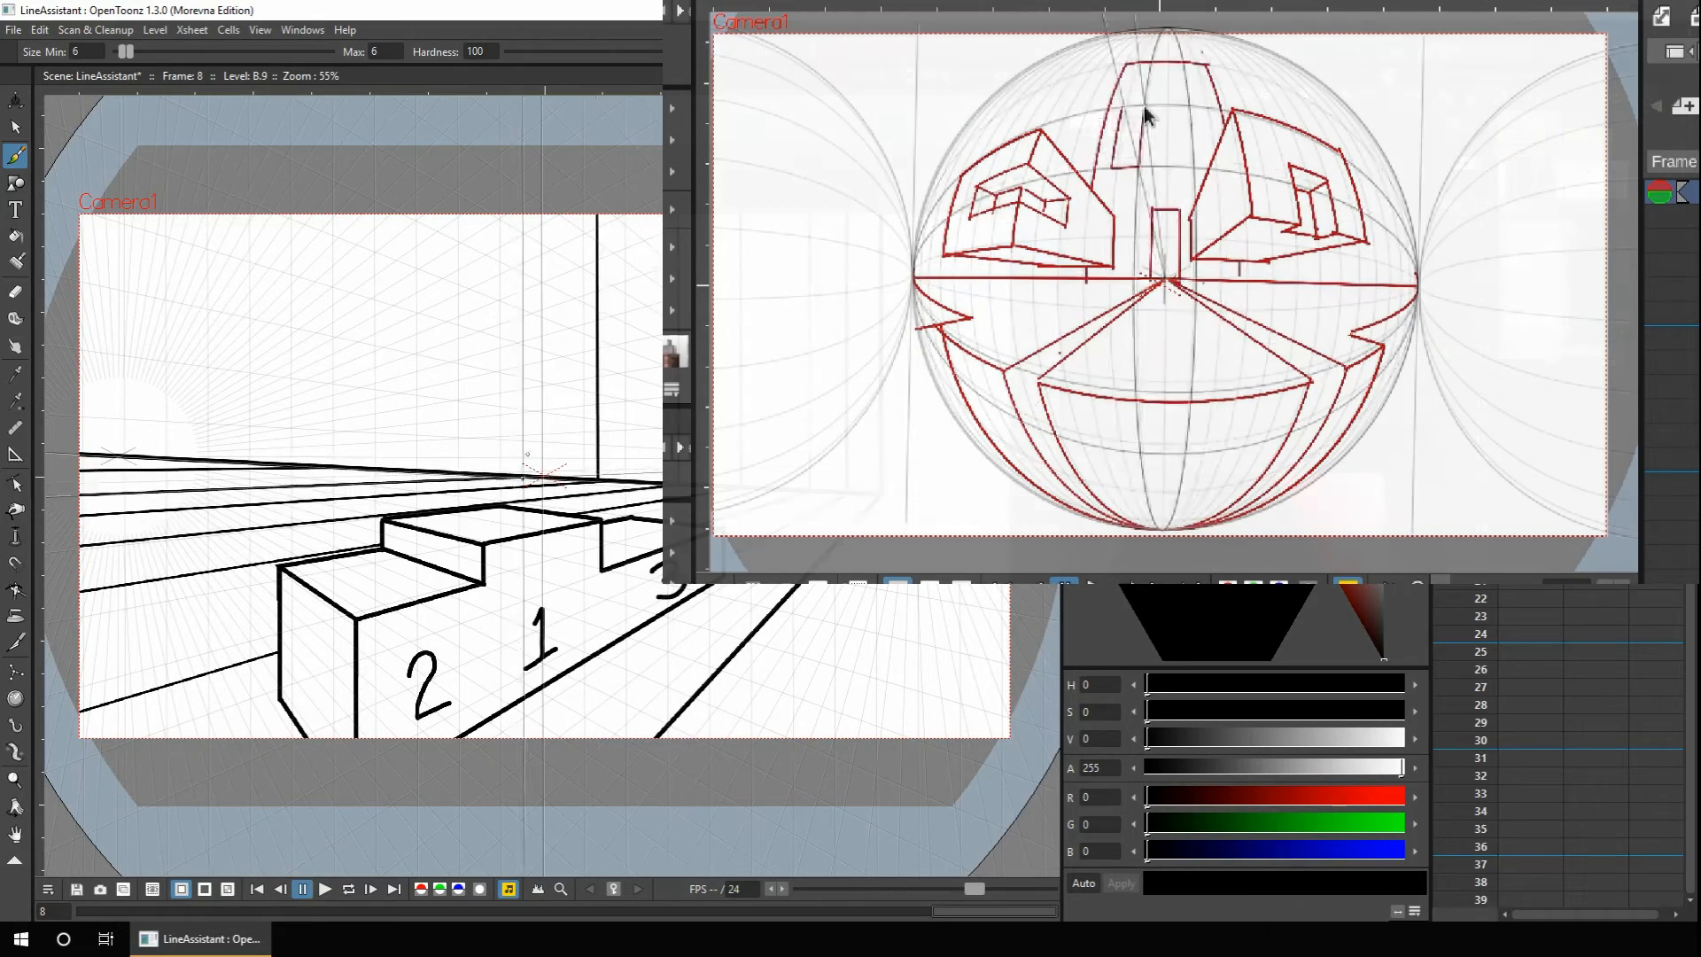
drag(513, 476, 513, 177)
drag(391, 467, 413, 126)
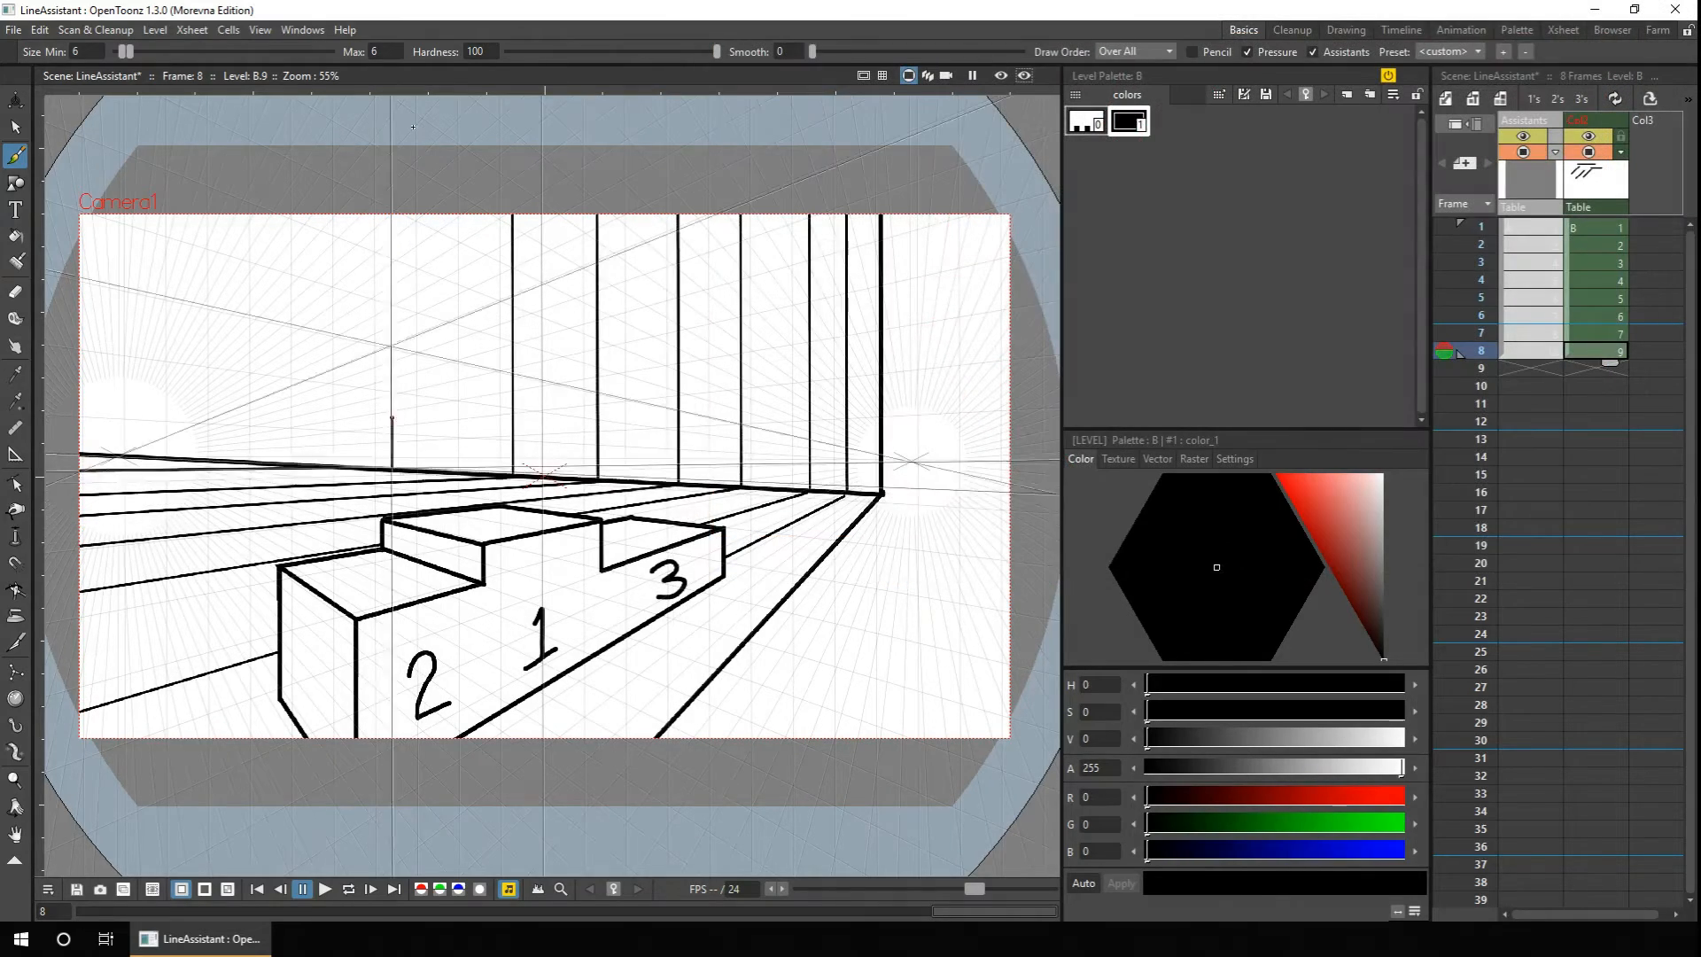
drag(250, 462, 250, 177)
drag(107, 456, 107, 177)
click(1519, 139)
click(1600, 352)
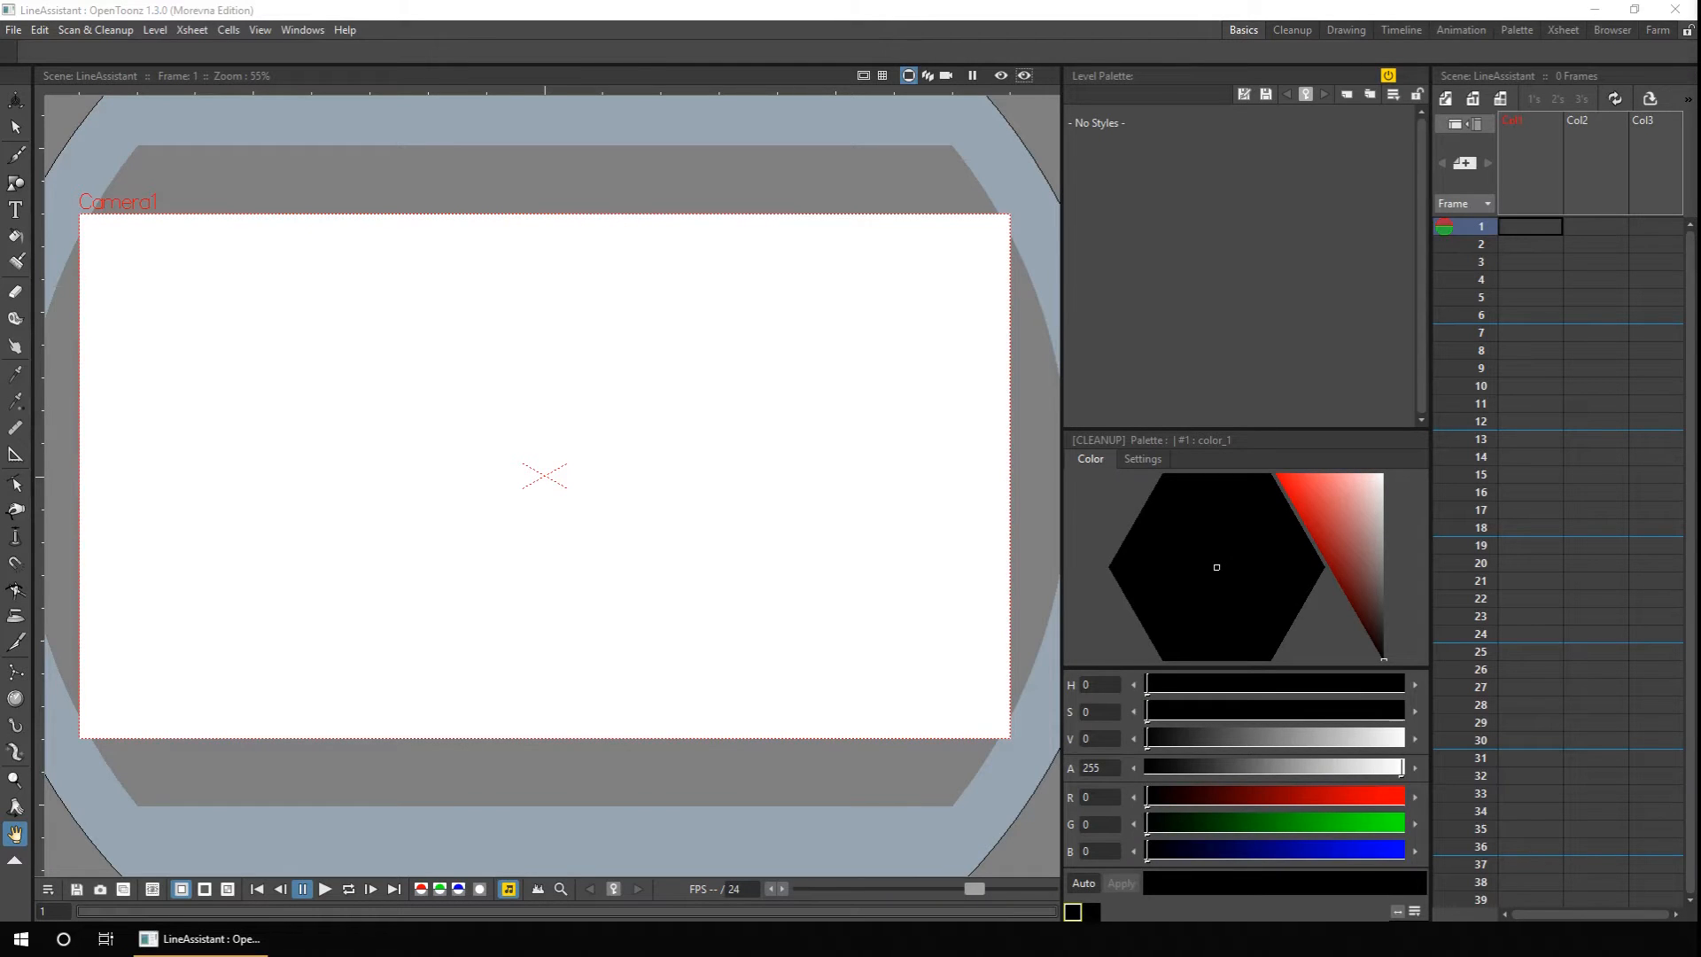
Create a Line assistant in frame 1 of the first column, placed above and to the left of the camera centre.
click(16, 457)
click(1518, 226)
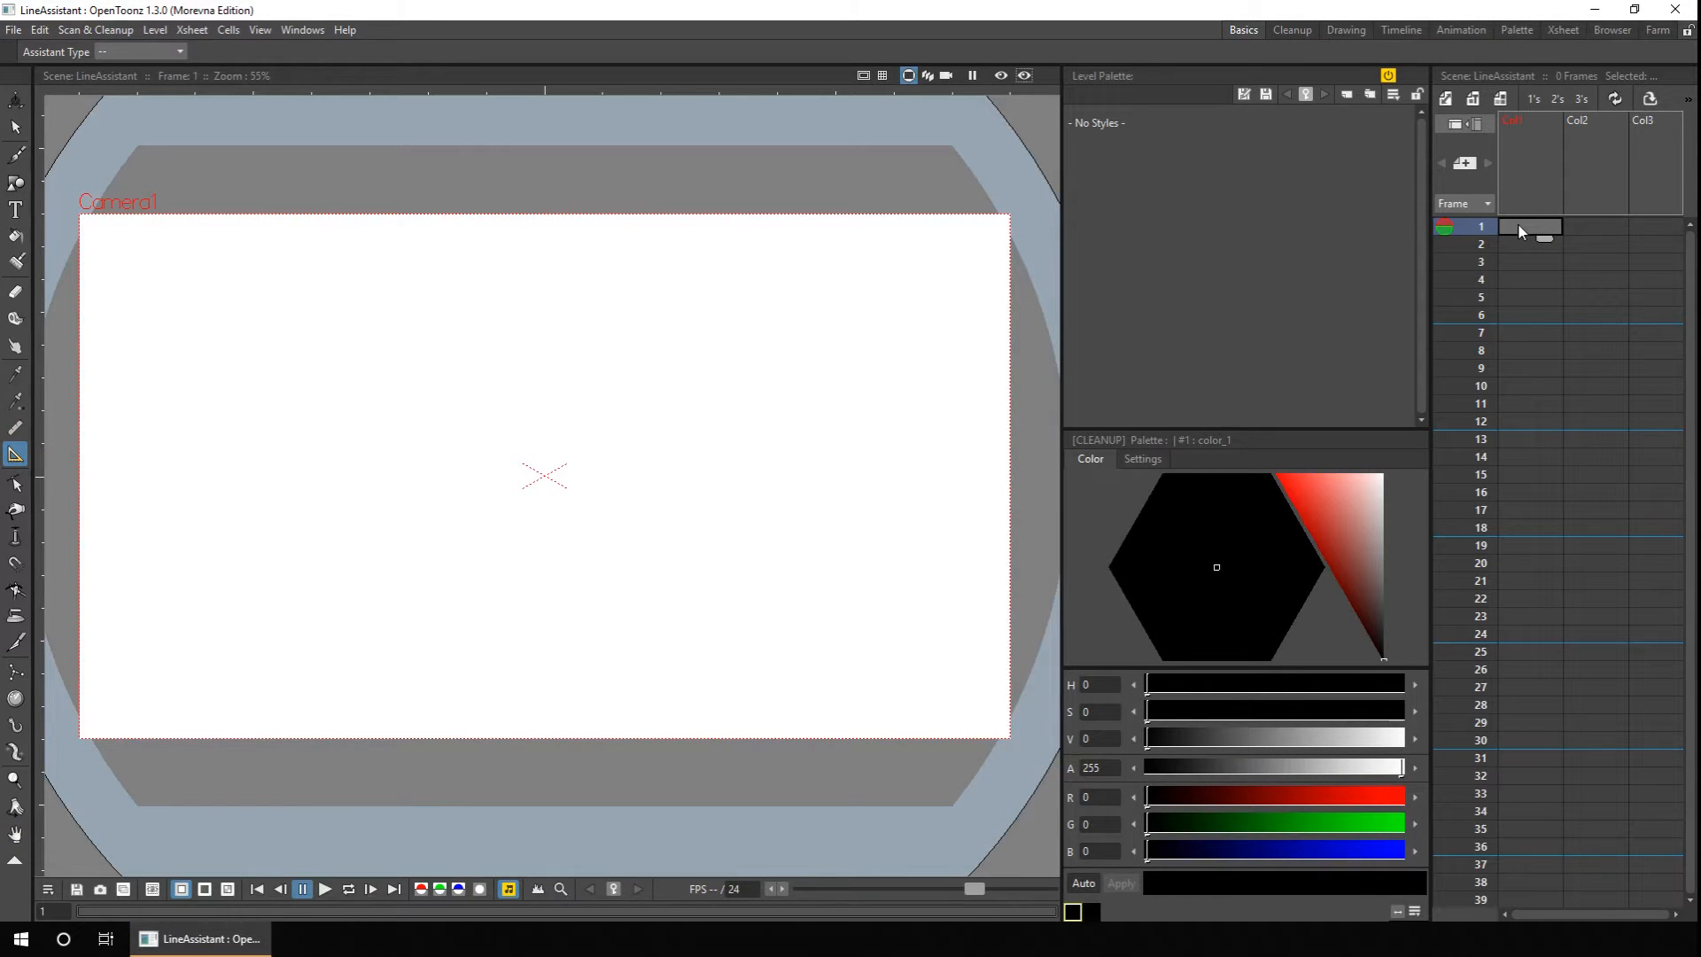
click(161, 53)
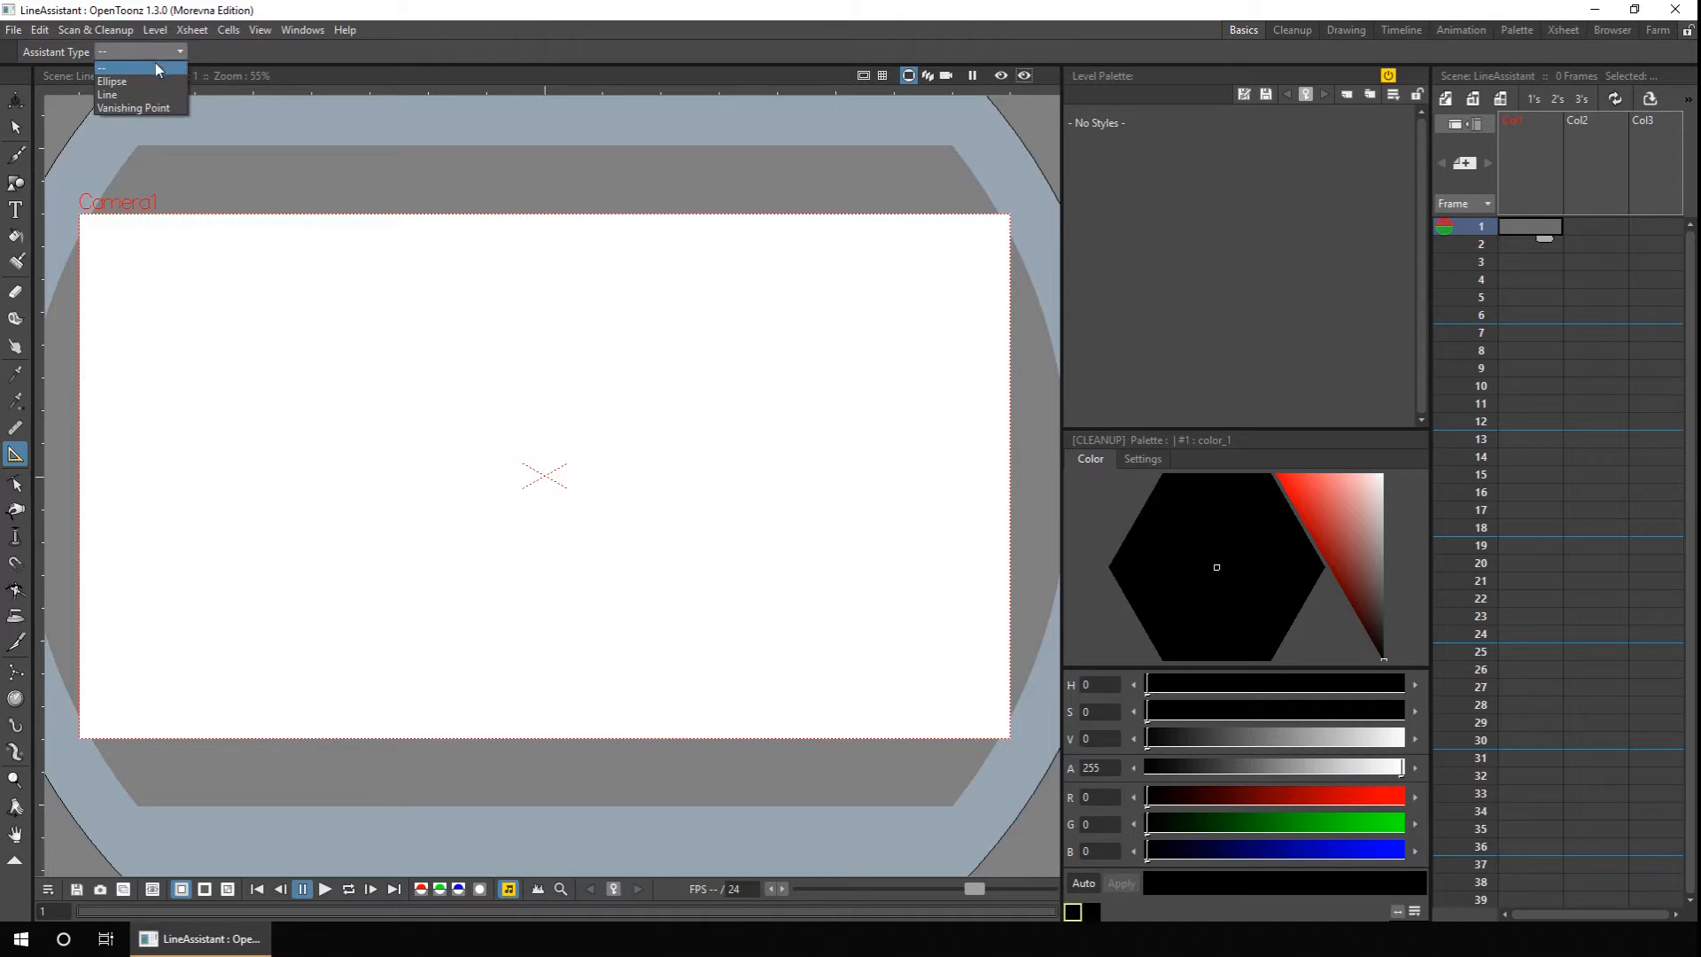
click(131, 94)
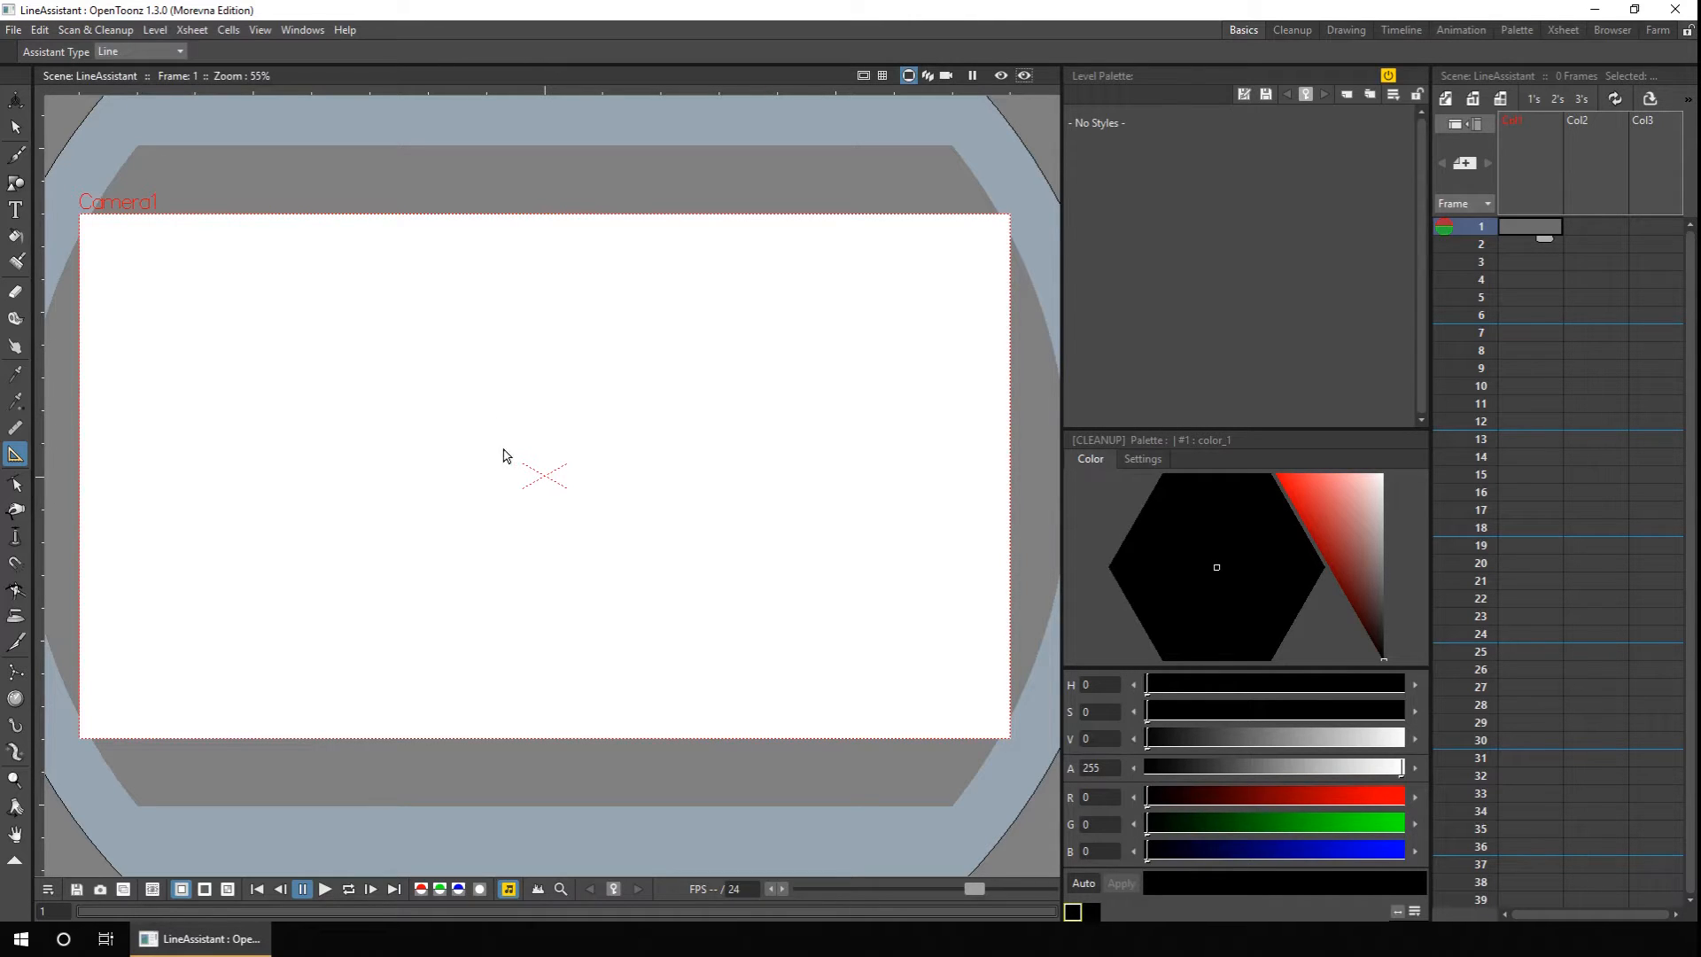
click(458, 424)
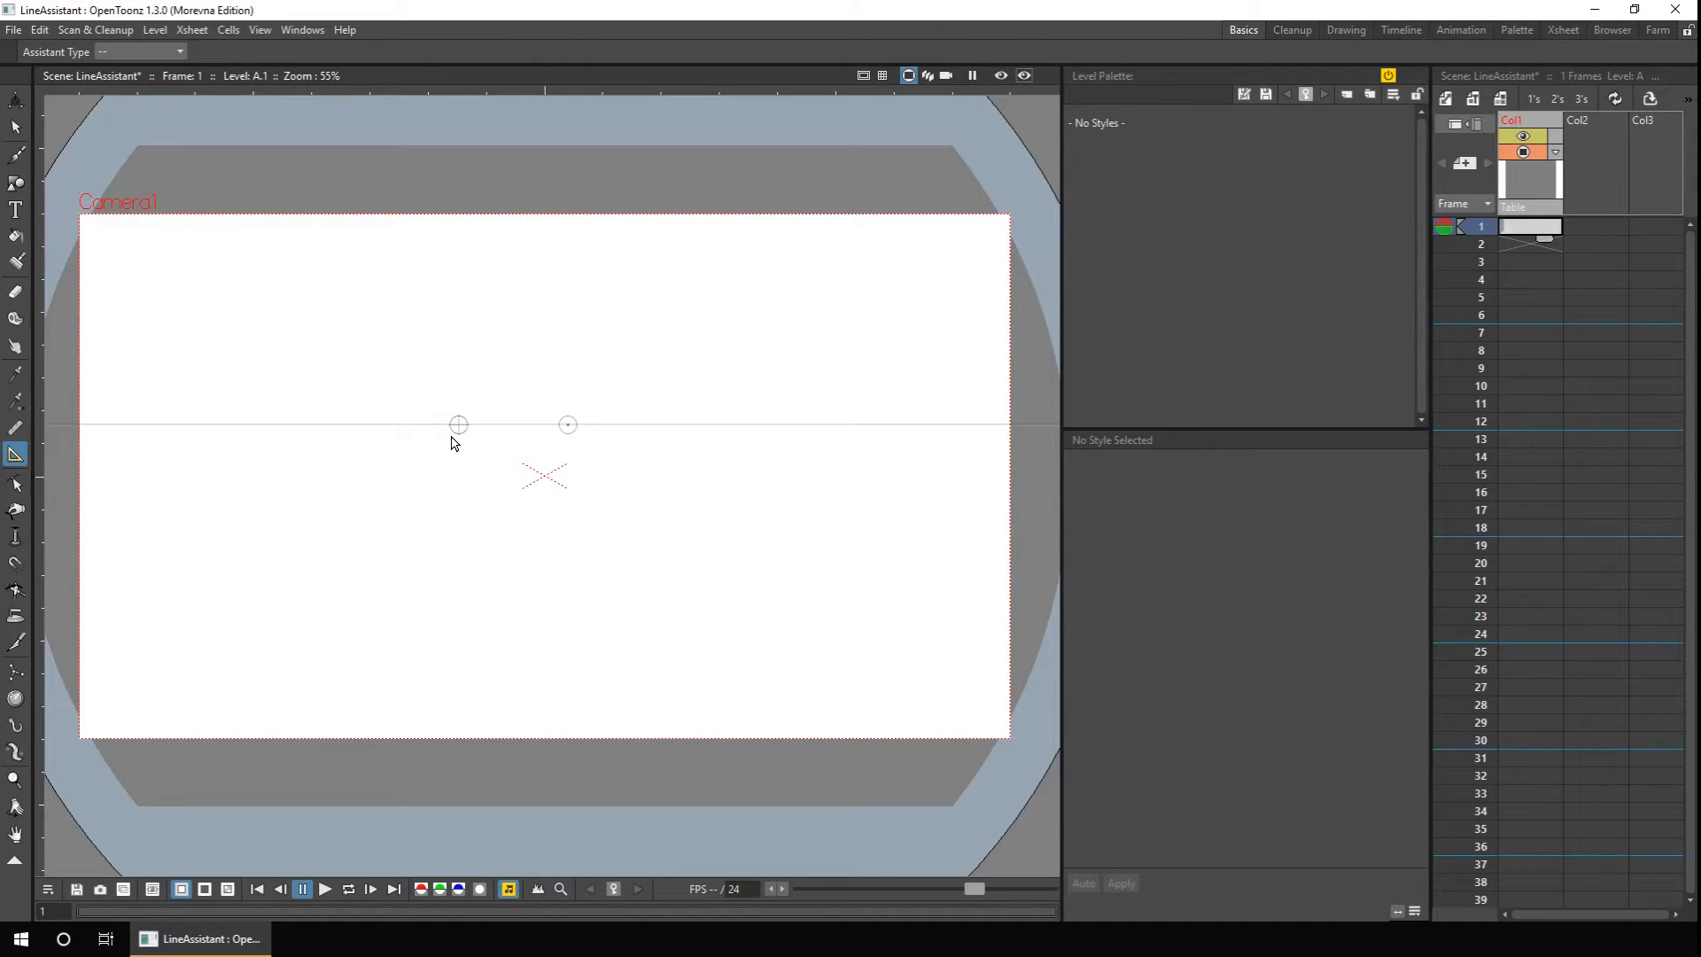
Move both line assistant handles upward to form a level line, and try magnetism at 0.49 before restoring it to 1.
drag(459, 426, 447, 385)
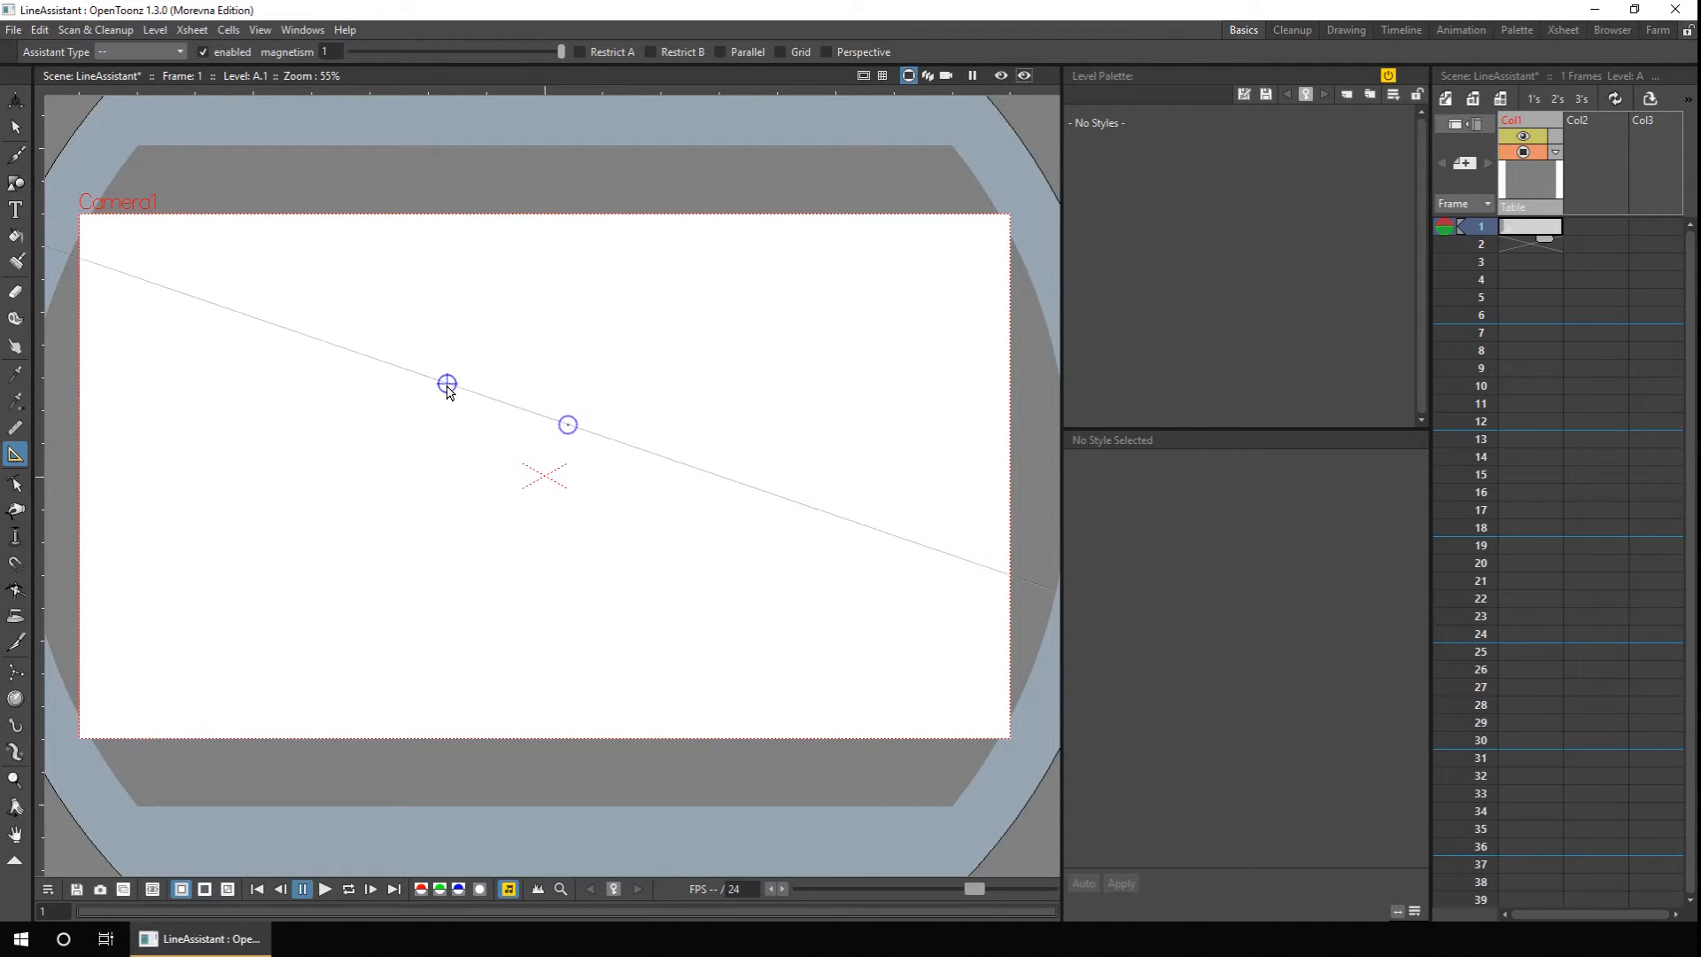
drag(567, 426, 594, 386)
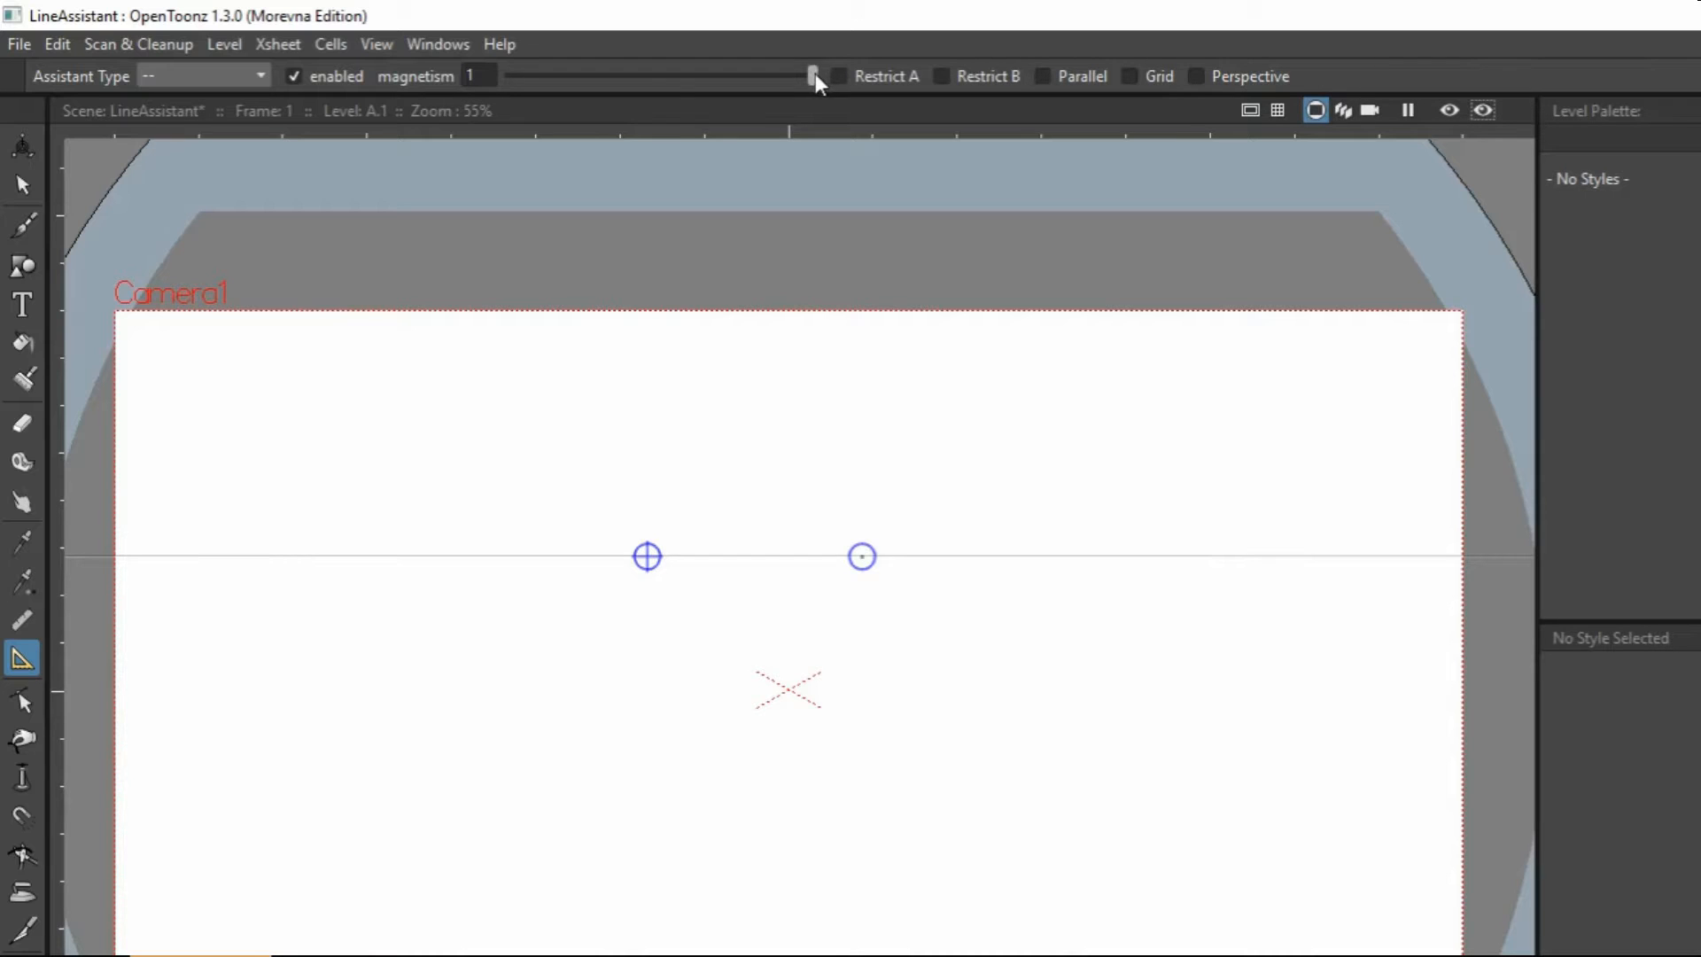
drag(813, 76, 659, 74)
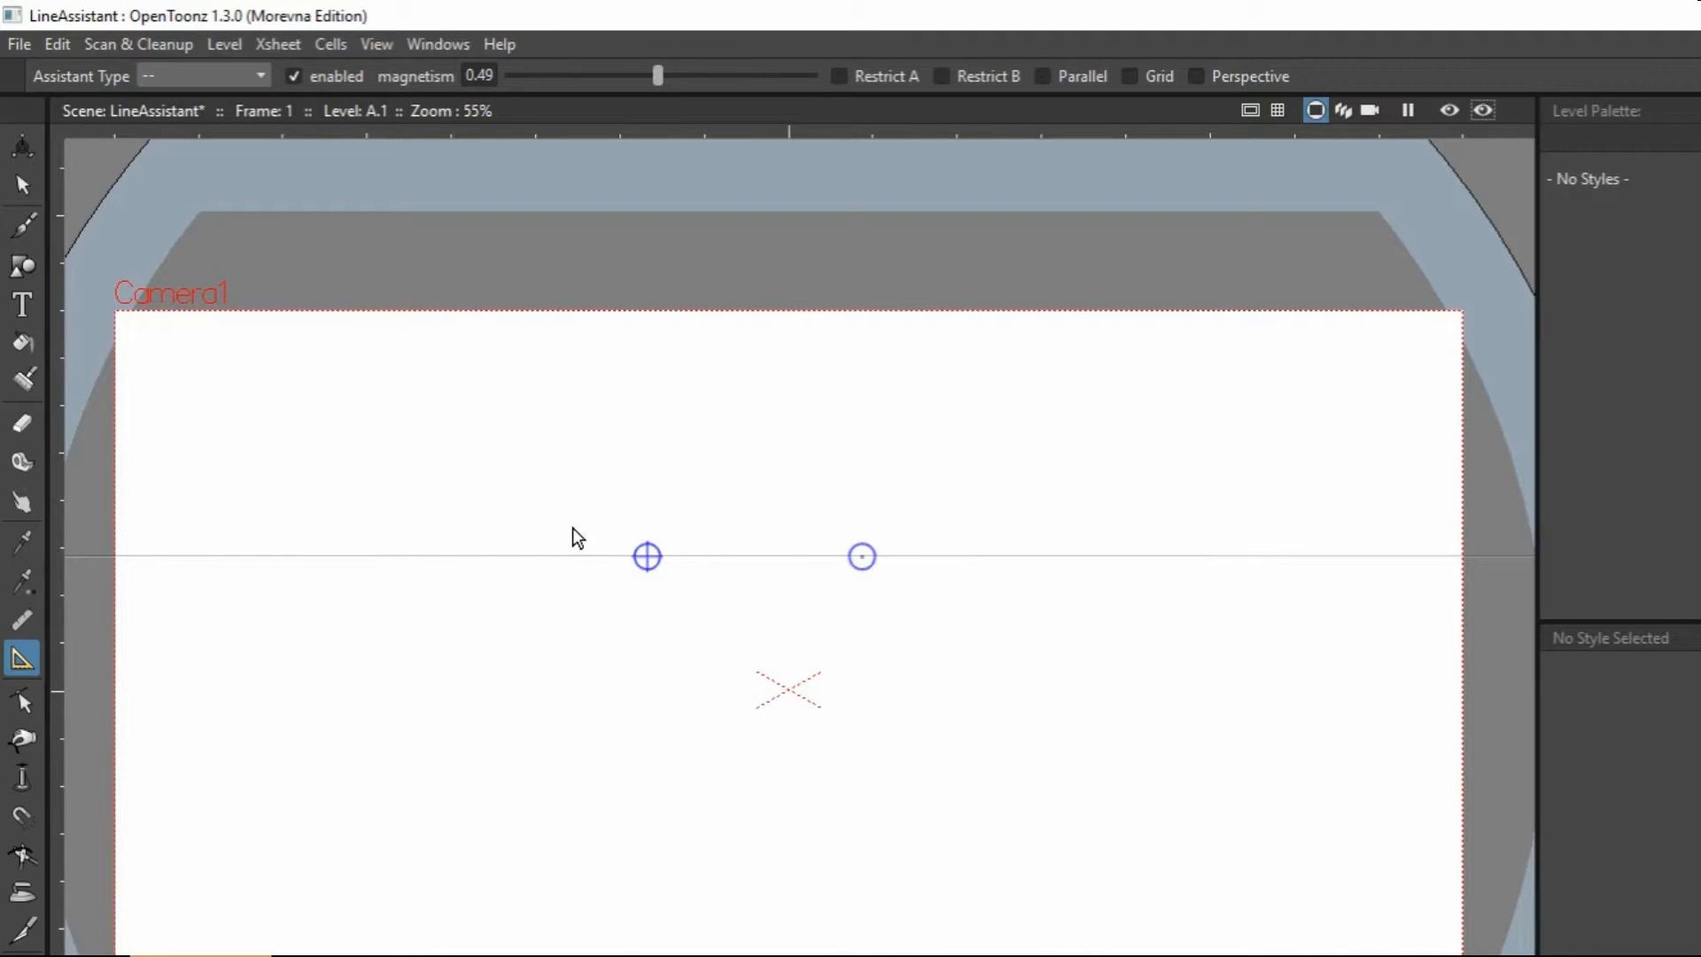
drag(692, 78, 857, 86)
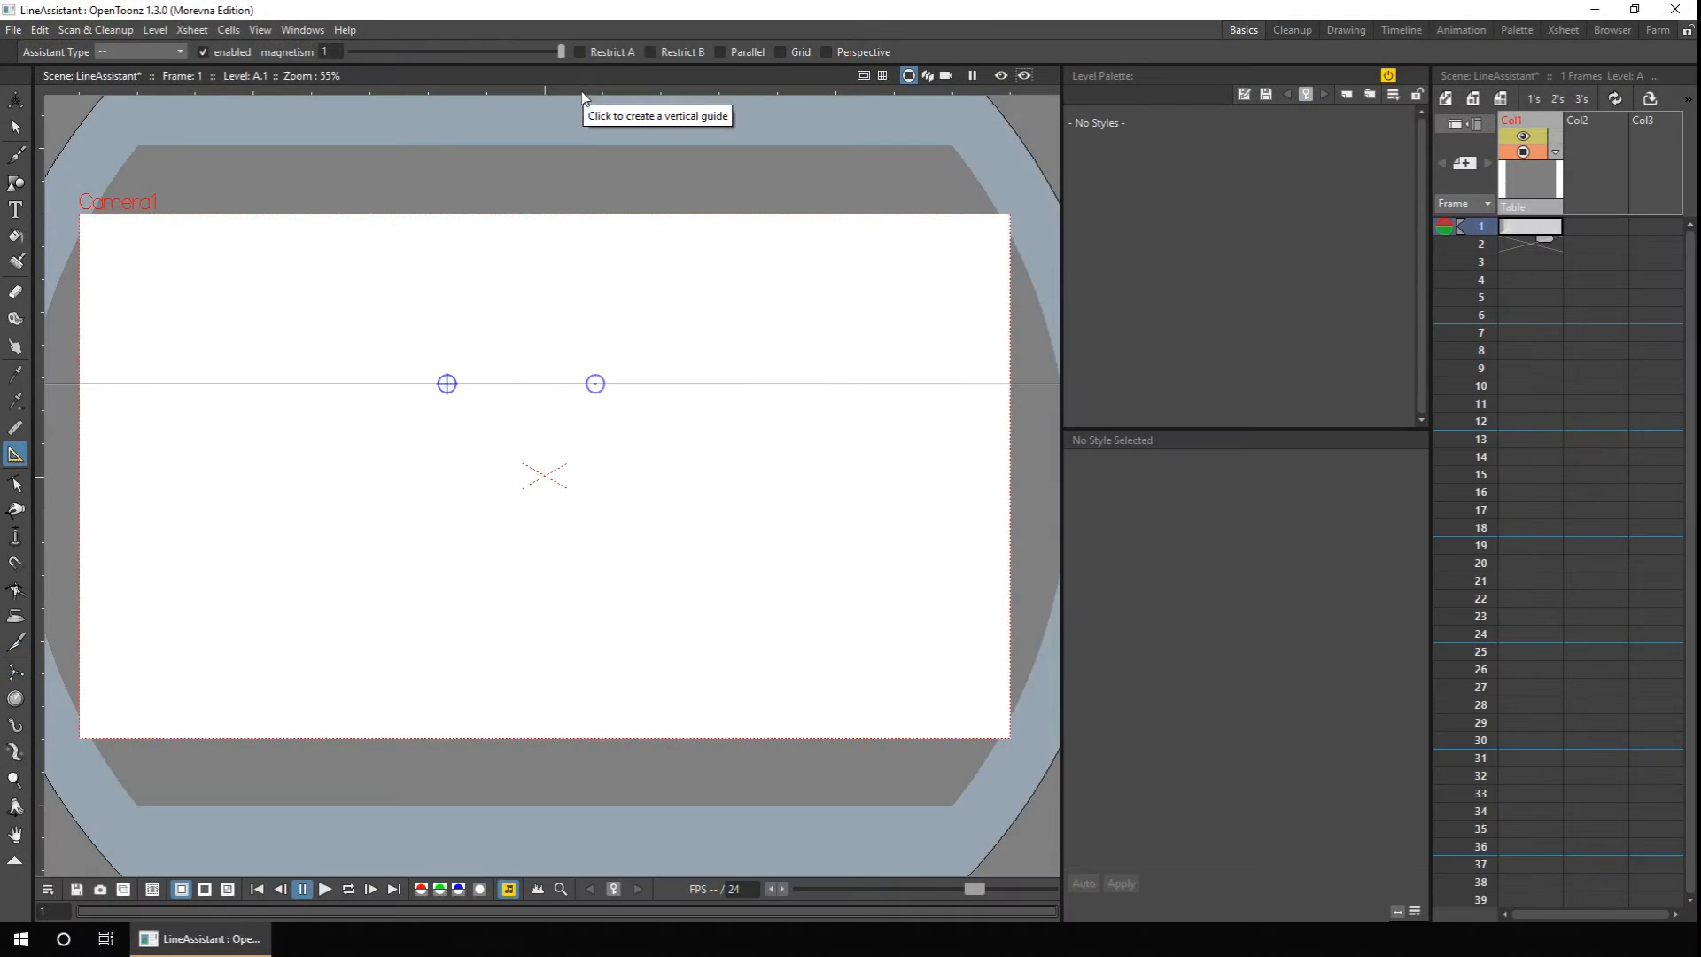
Create a new Toonz Raster level in frame 1 of Col2.
click(1591, 226)
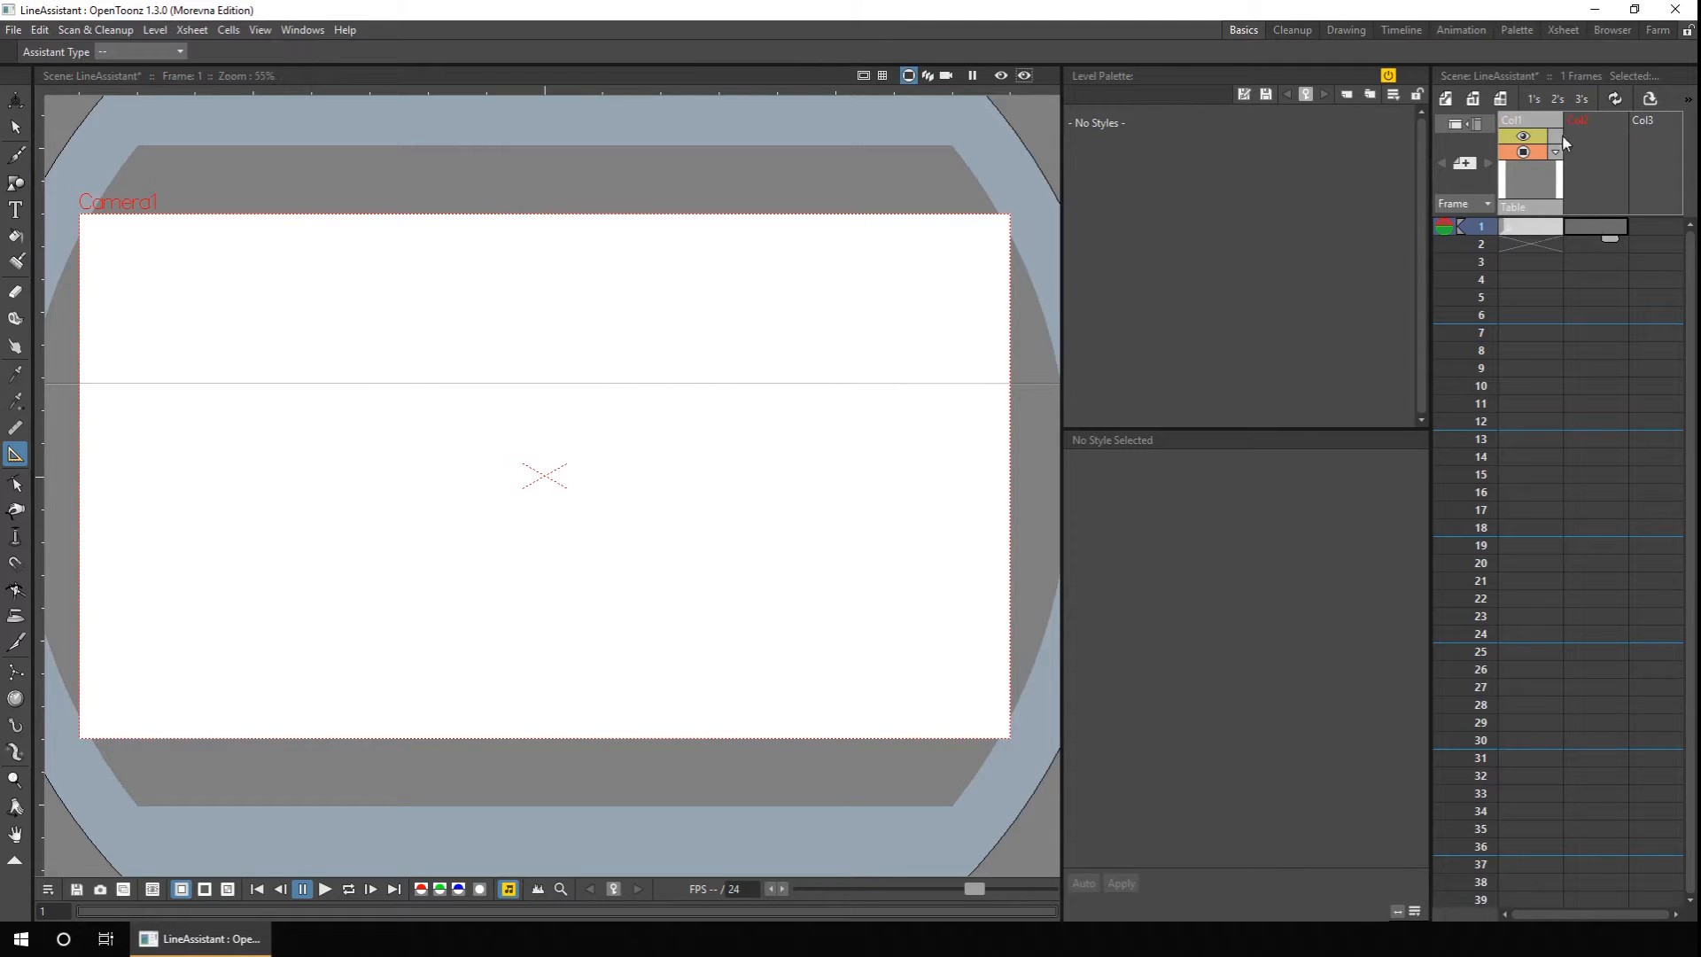
click(1473, 100)
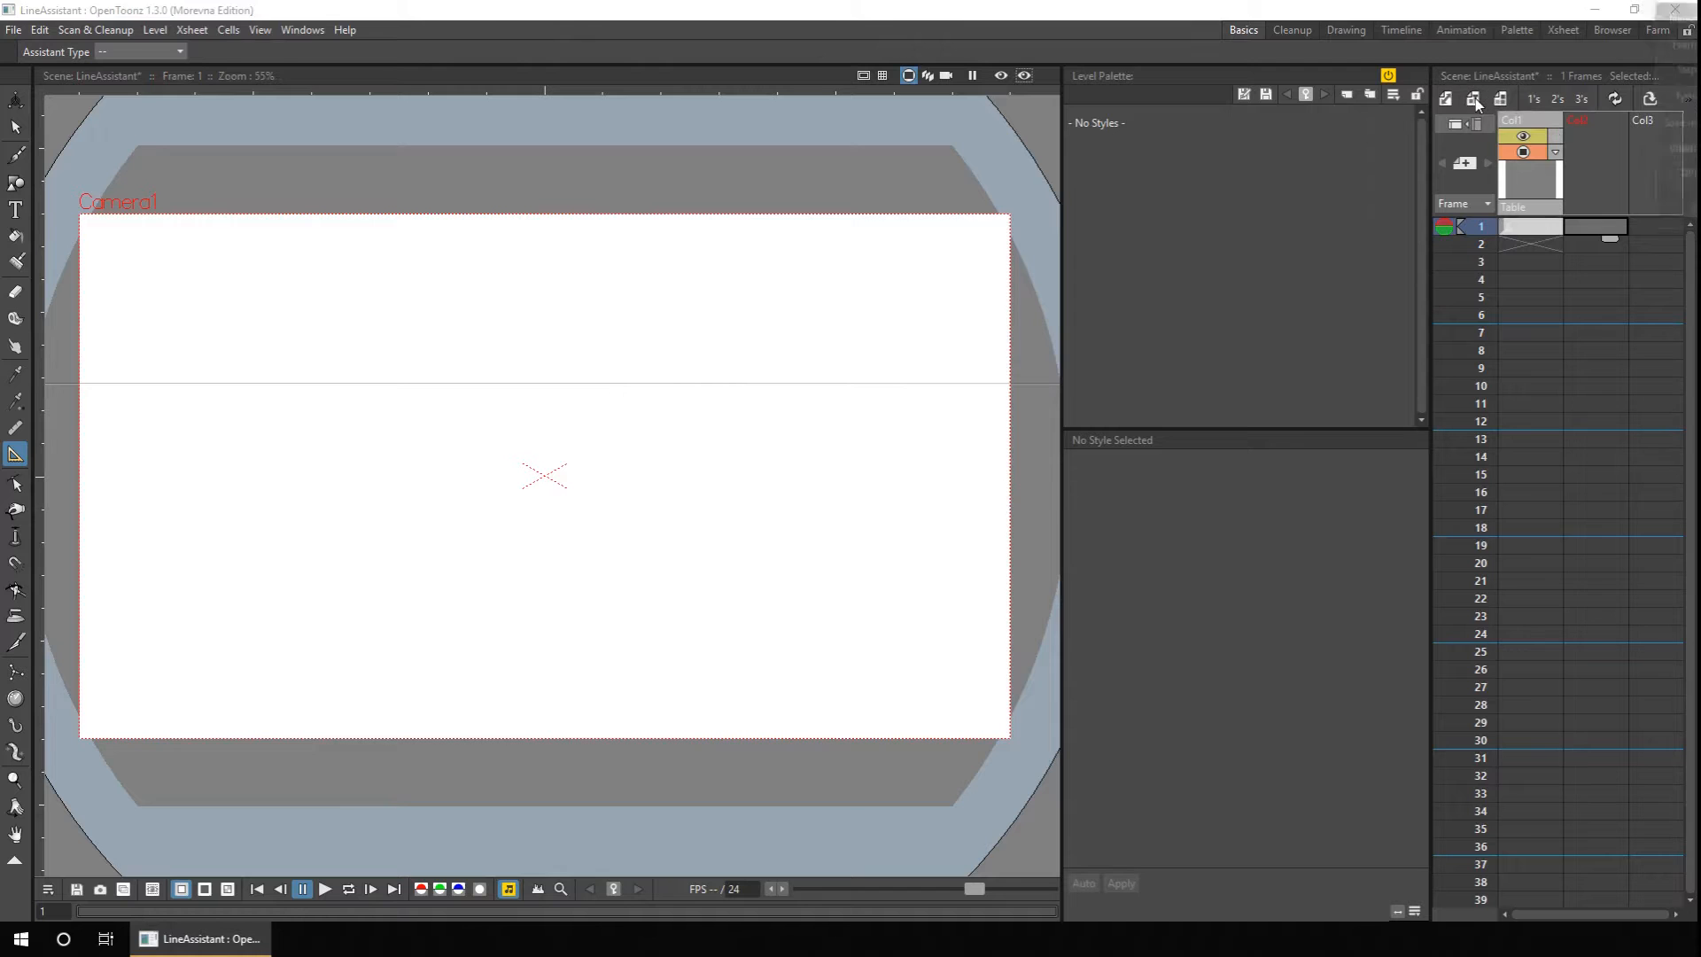
drag(1699, 1, 683, 326)
click(614, 552)
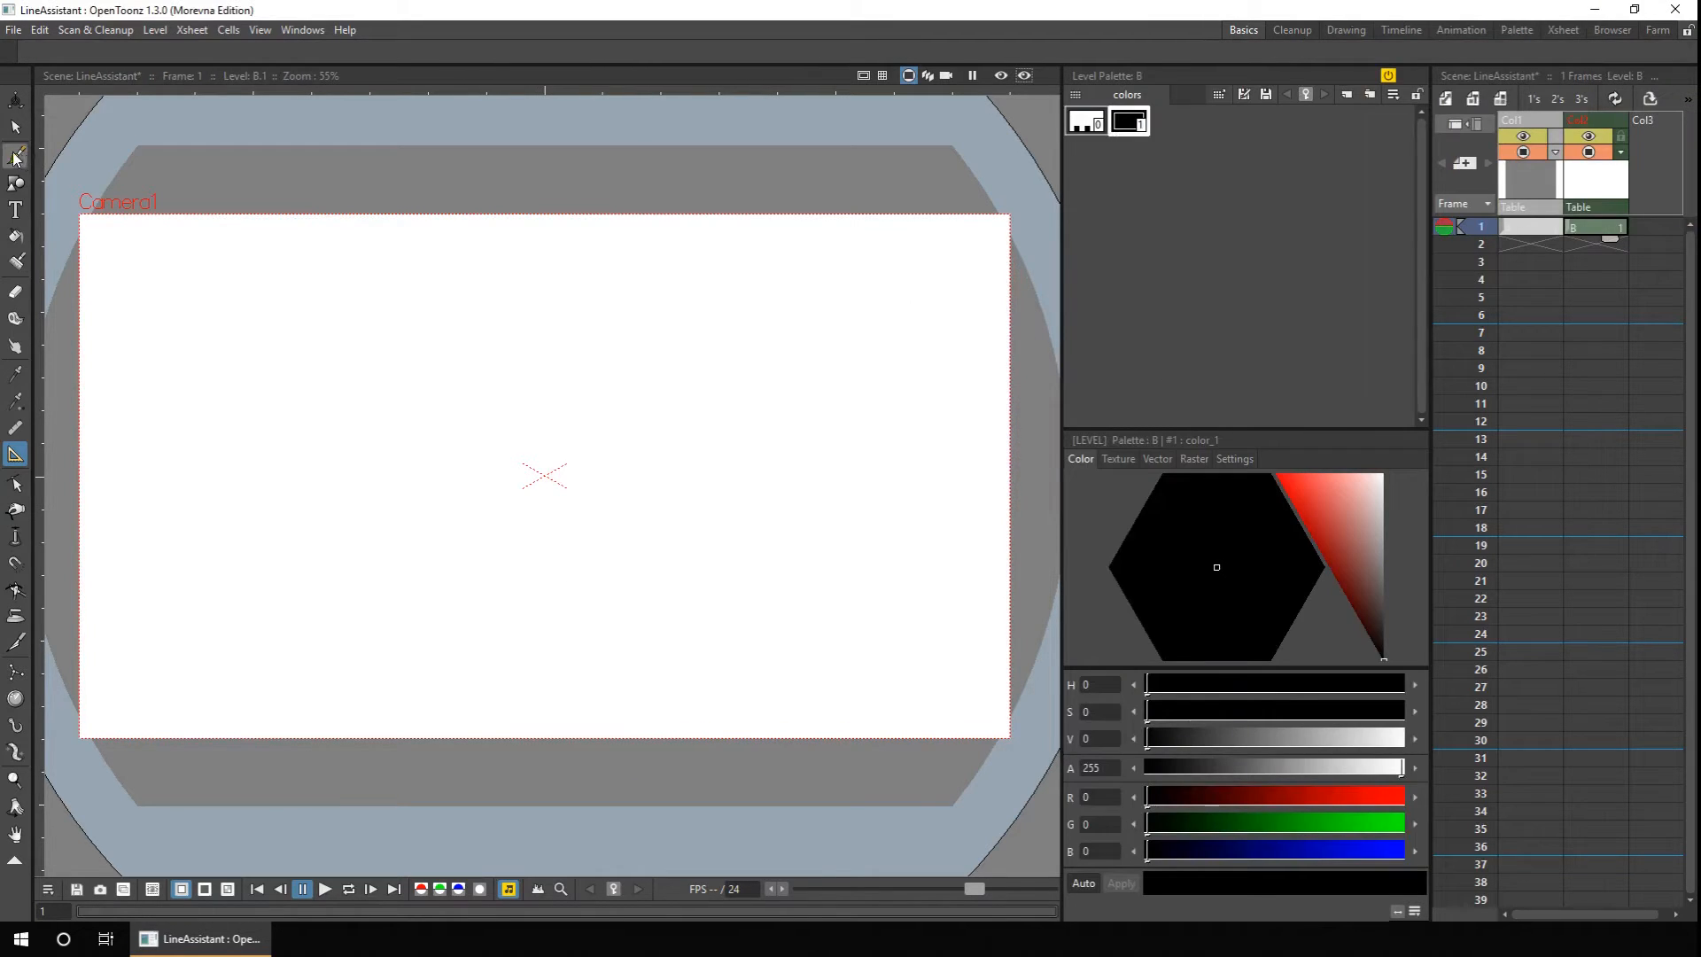
Test a brush stroke near the line assistant, undo it, and set the brush size to 15.
click(15, 157)
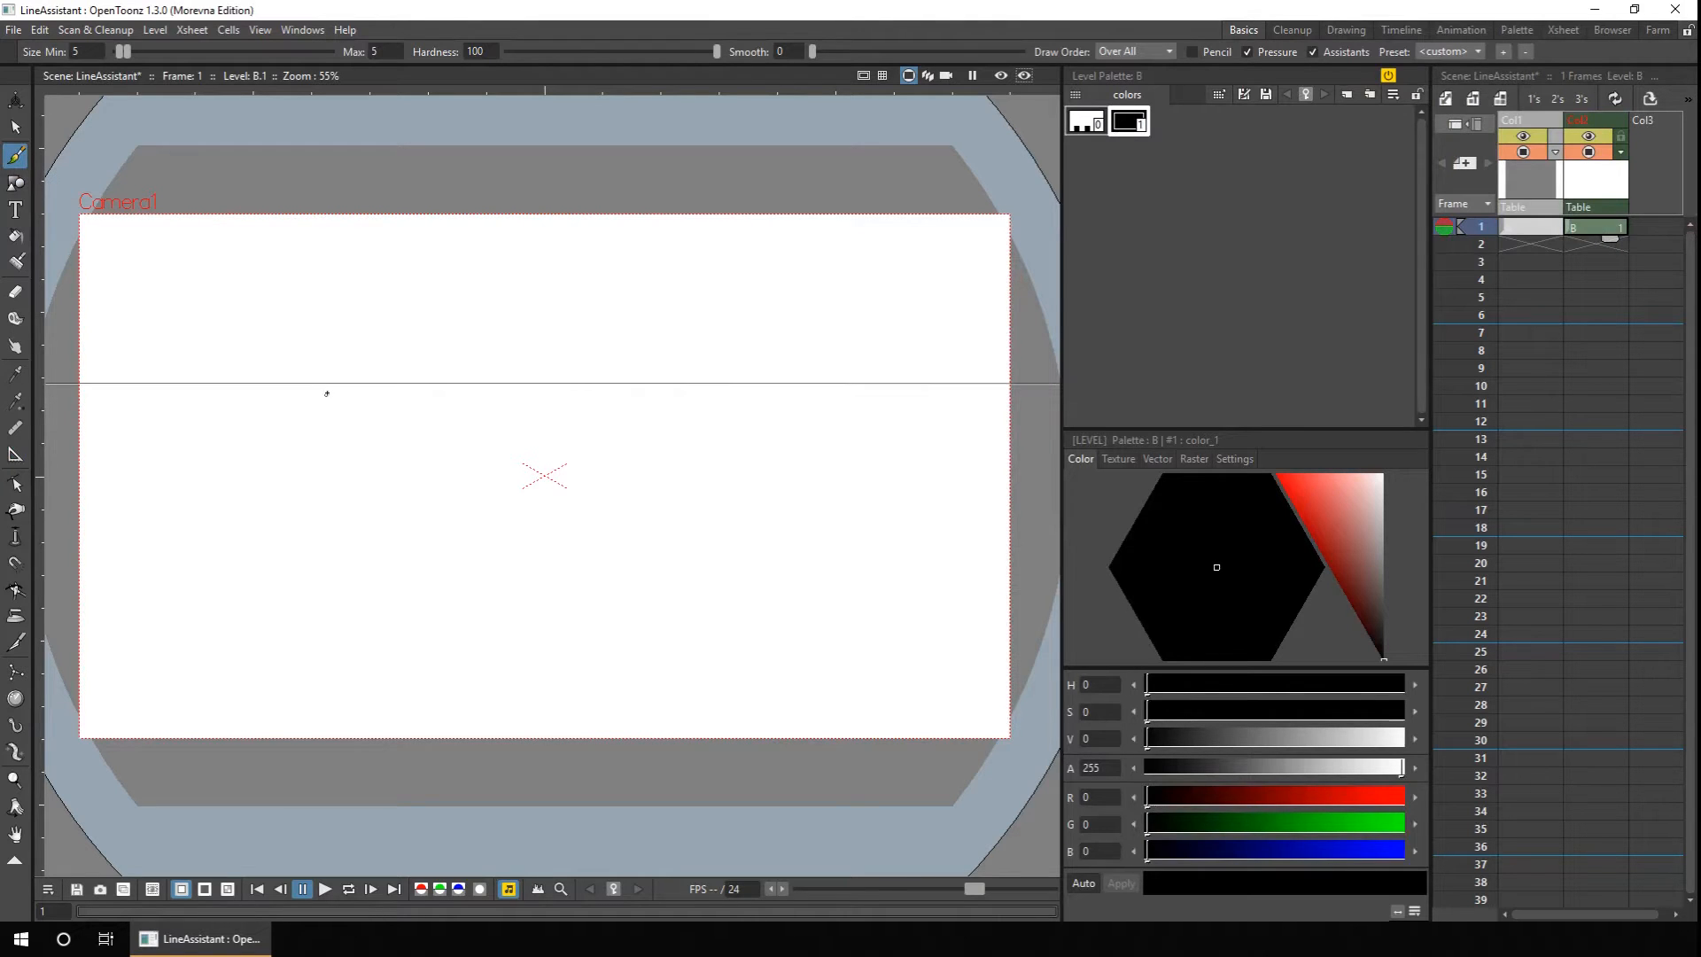
mouse_move(322, 393)
mouse_down()
mouse_move(530, 428)
mouse_move(809, 432)
mouse_up()
key(ctrl+z)
click(89, 52)
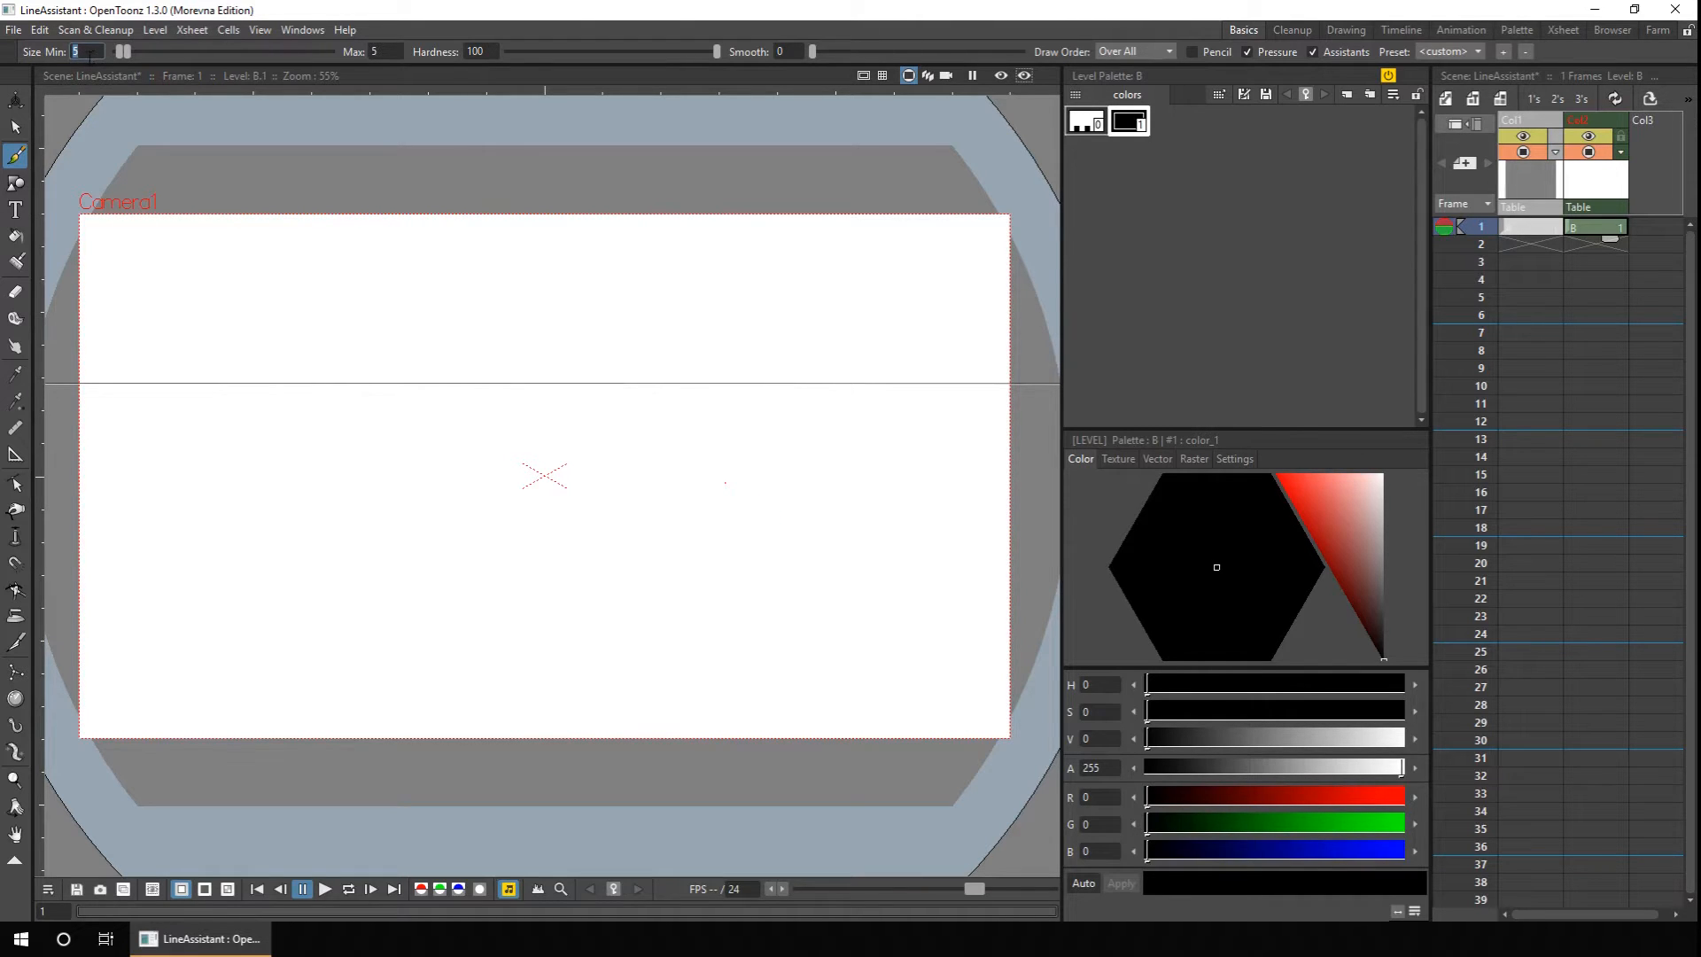
text(15)
key(Return)
Try brush strokes on the line assistant and in other areas of the frame, and undo all of them.
drag(338, 382, 808, 384)
drag(276, 482, 124, 512)
drag(865, 615, 986, 618)
key(ctrl+z)
key(ctrl+z)
key(ctrl+z)
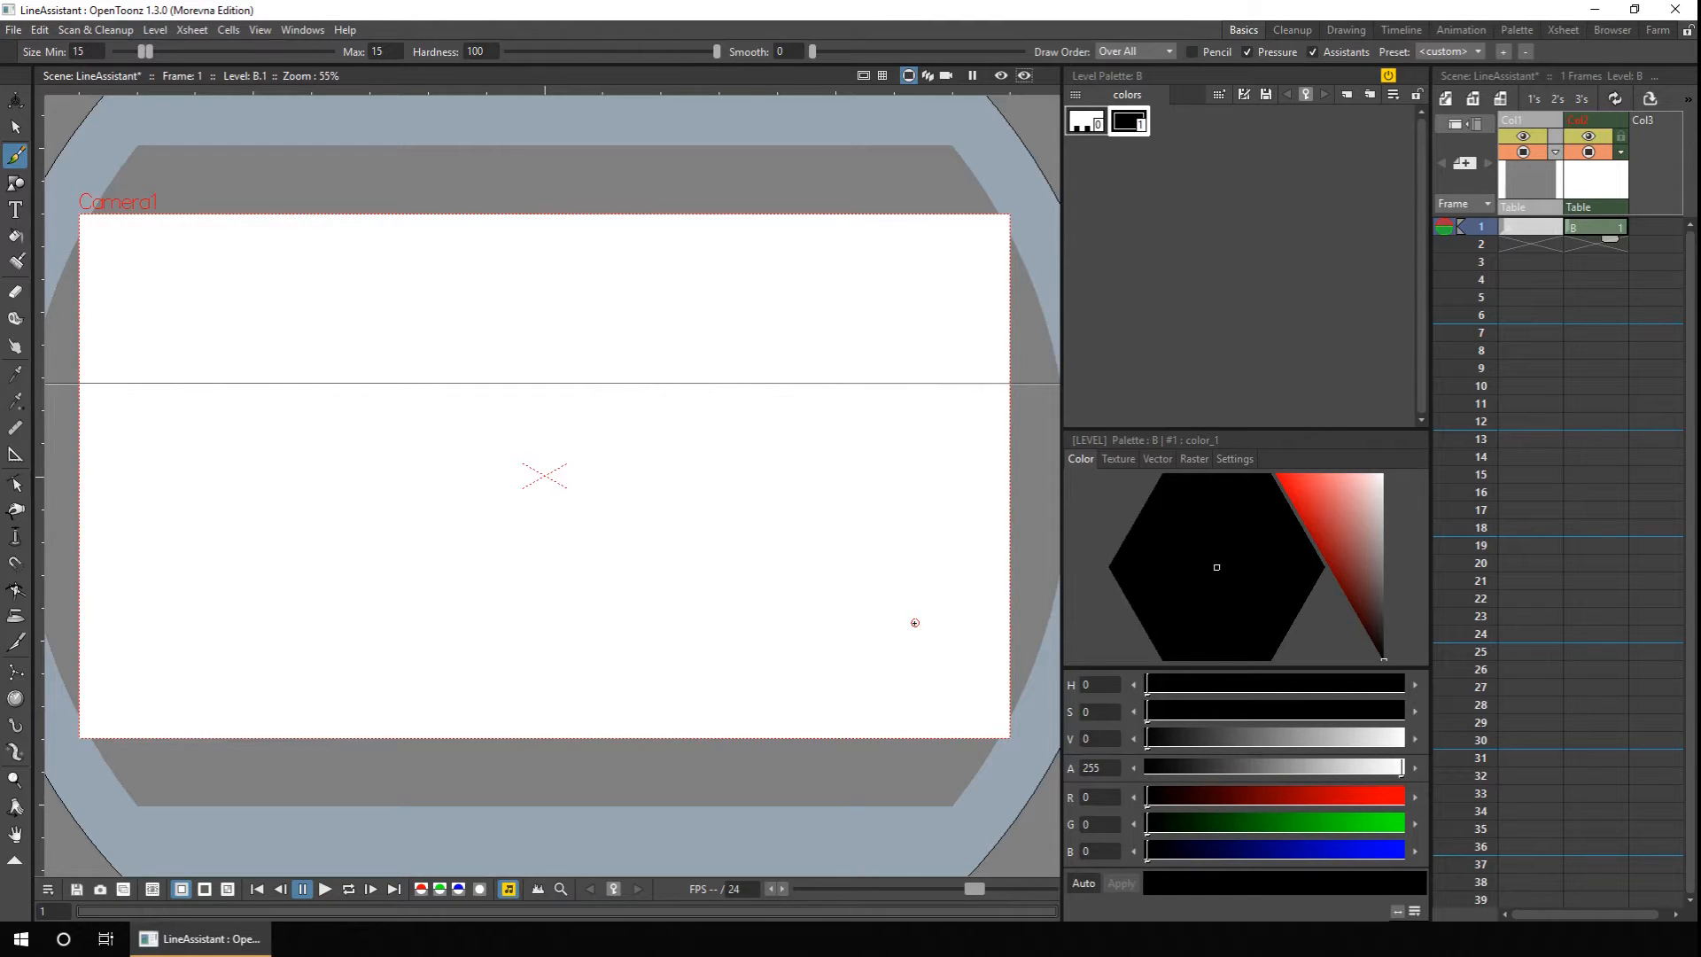
Rename the first column, which holds the line assistant, as Assistant.
click(1527, 227)
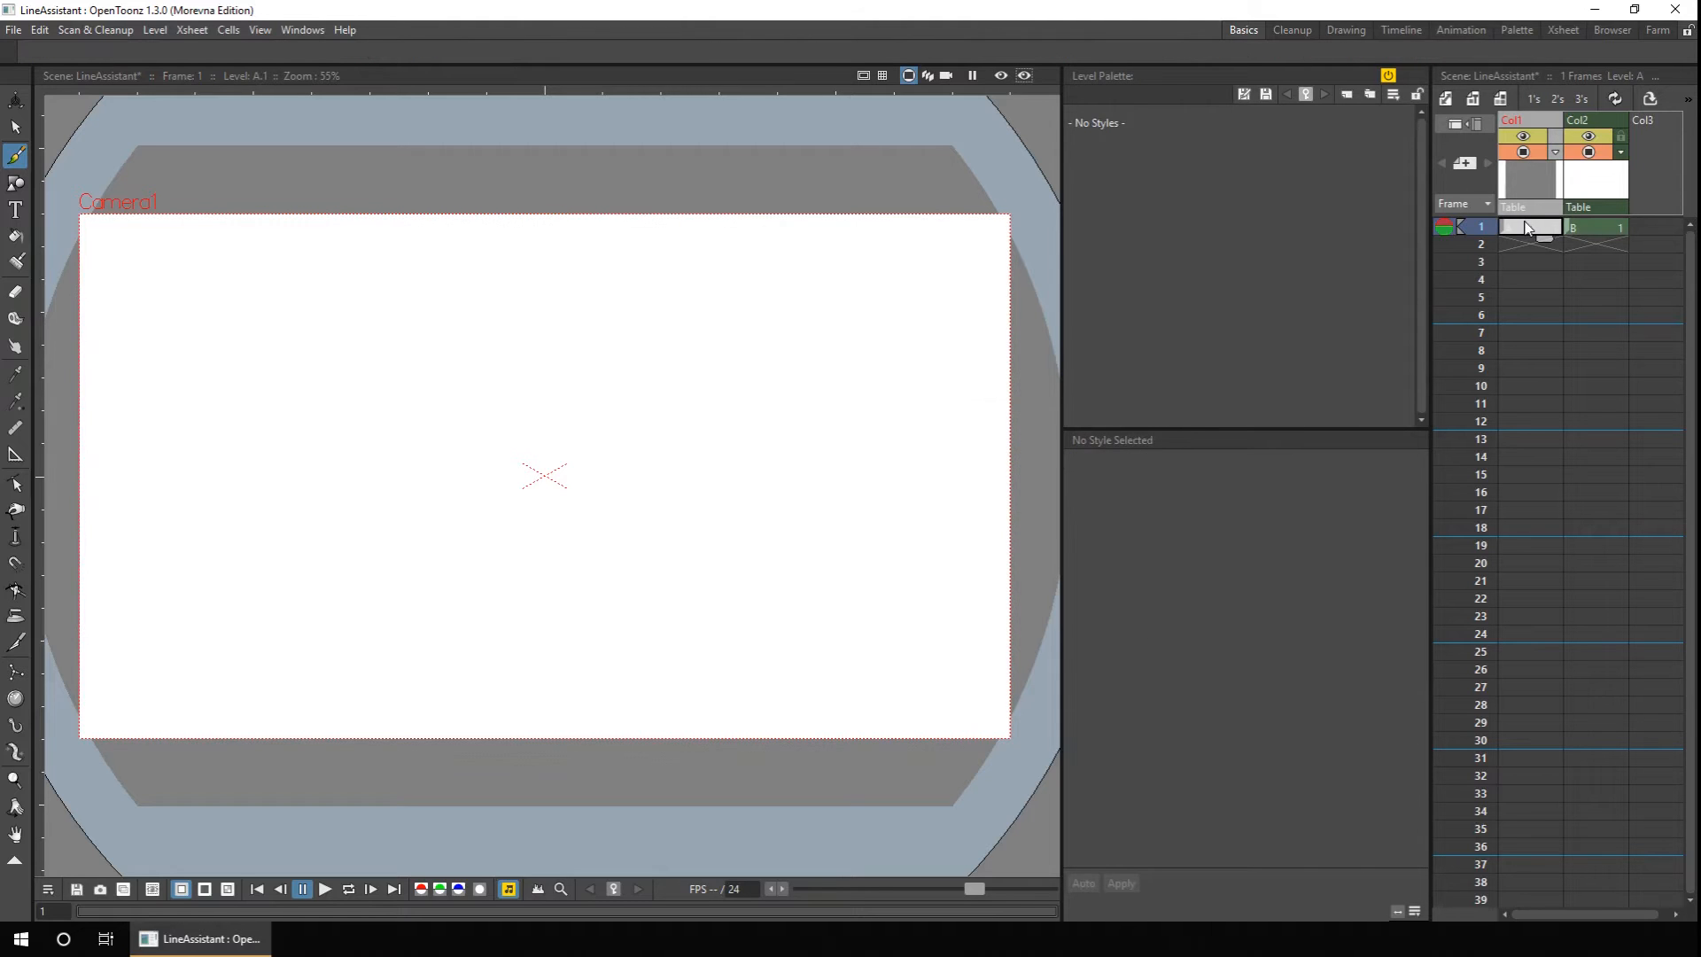
double_click(1529, 120)
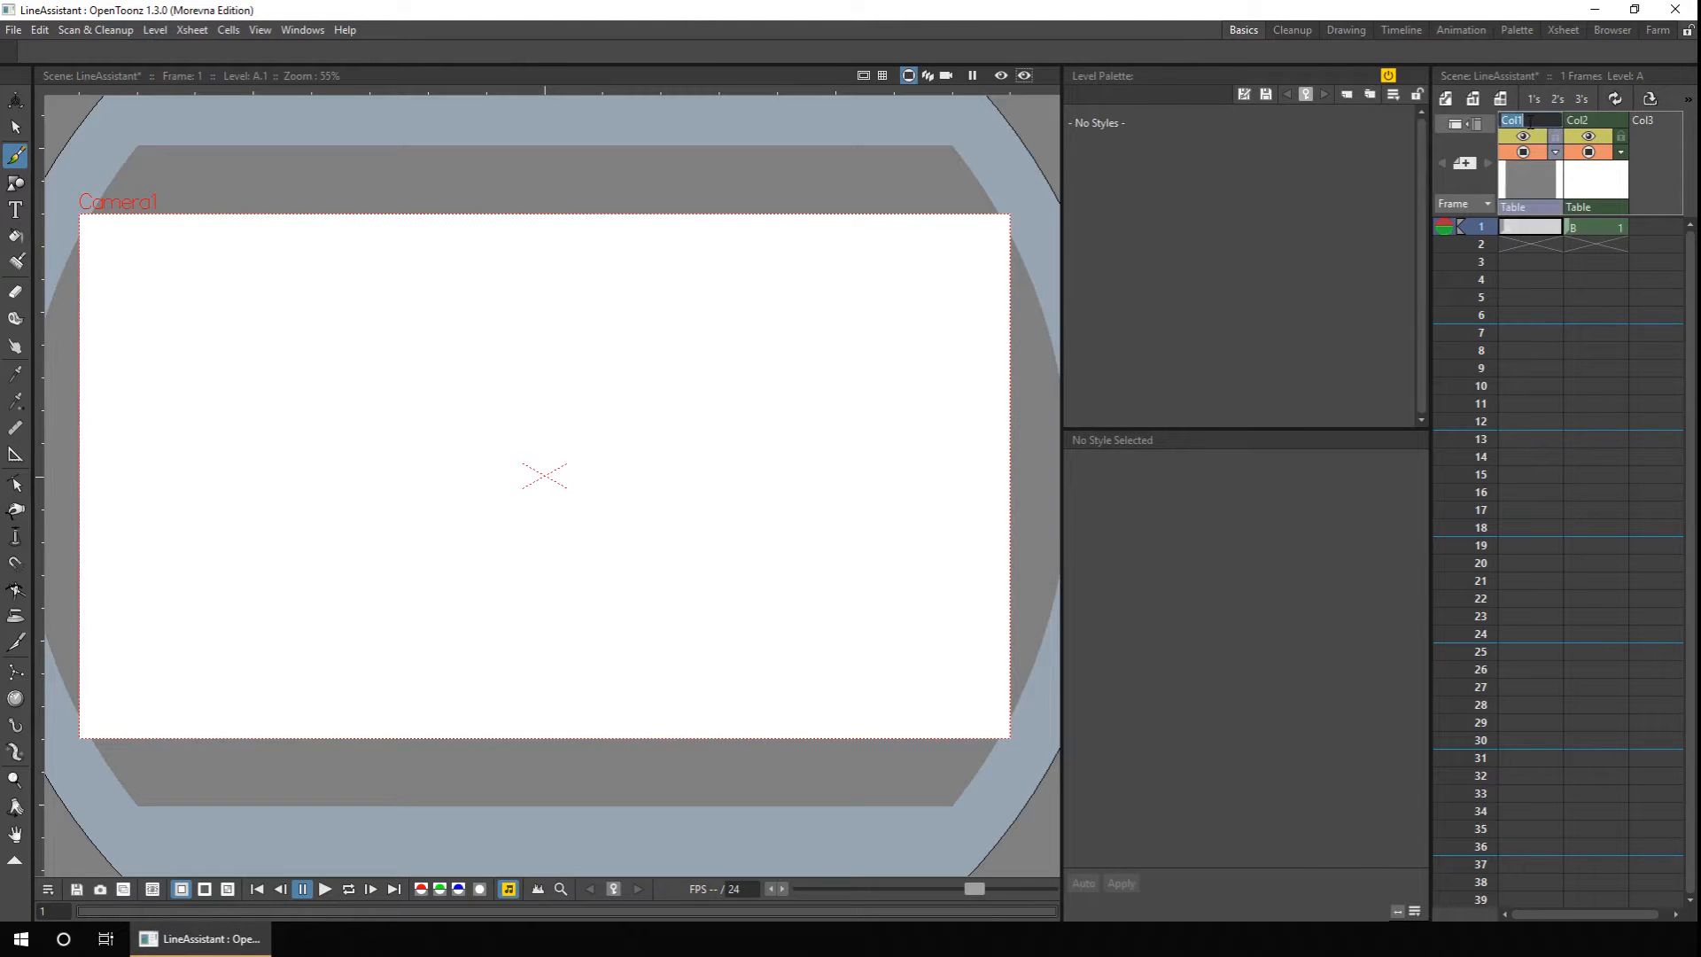
text(Assistant)
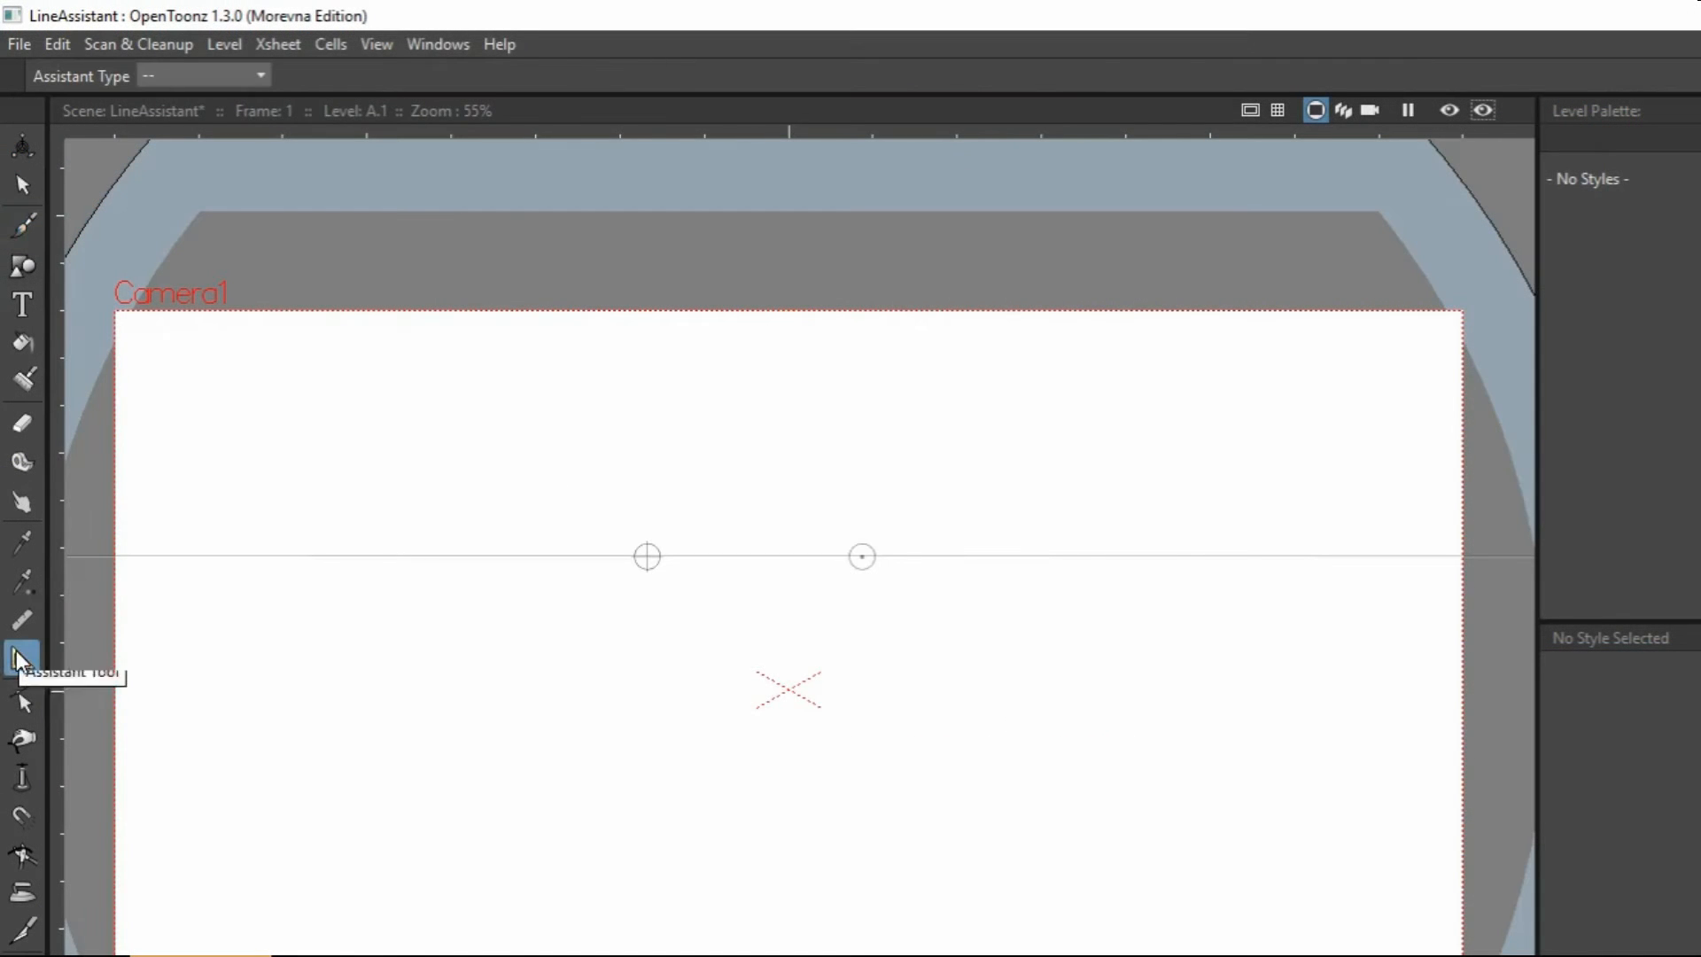
Try limiting the line assistant at its two handles with Restrict A and Restrict B, and turn both options off again.
click(649, 558)
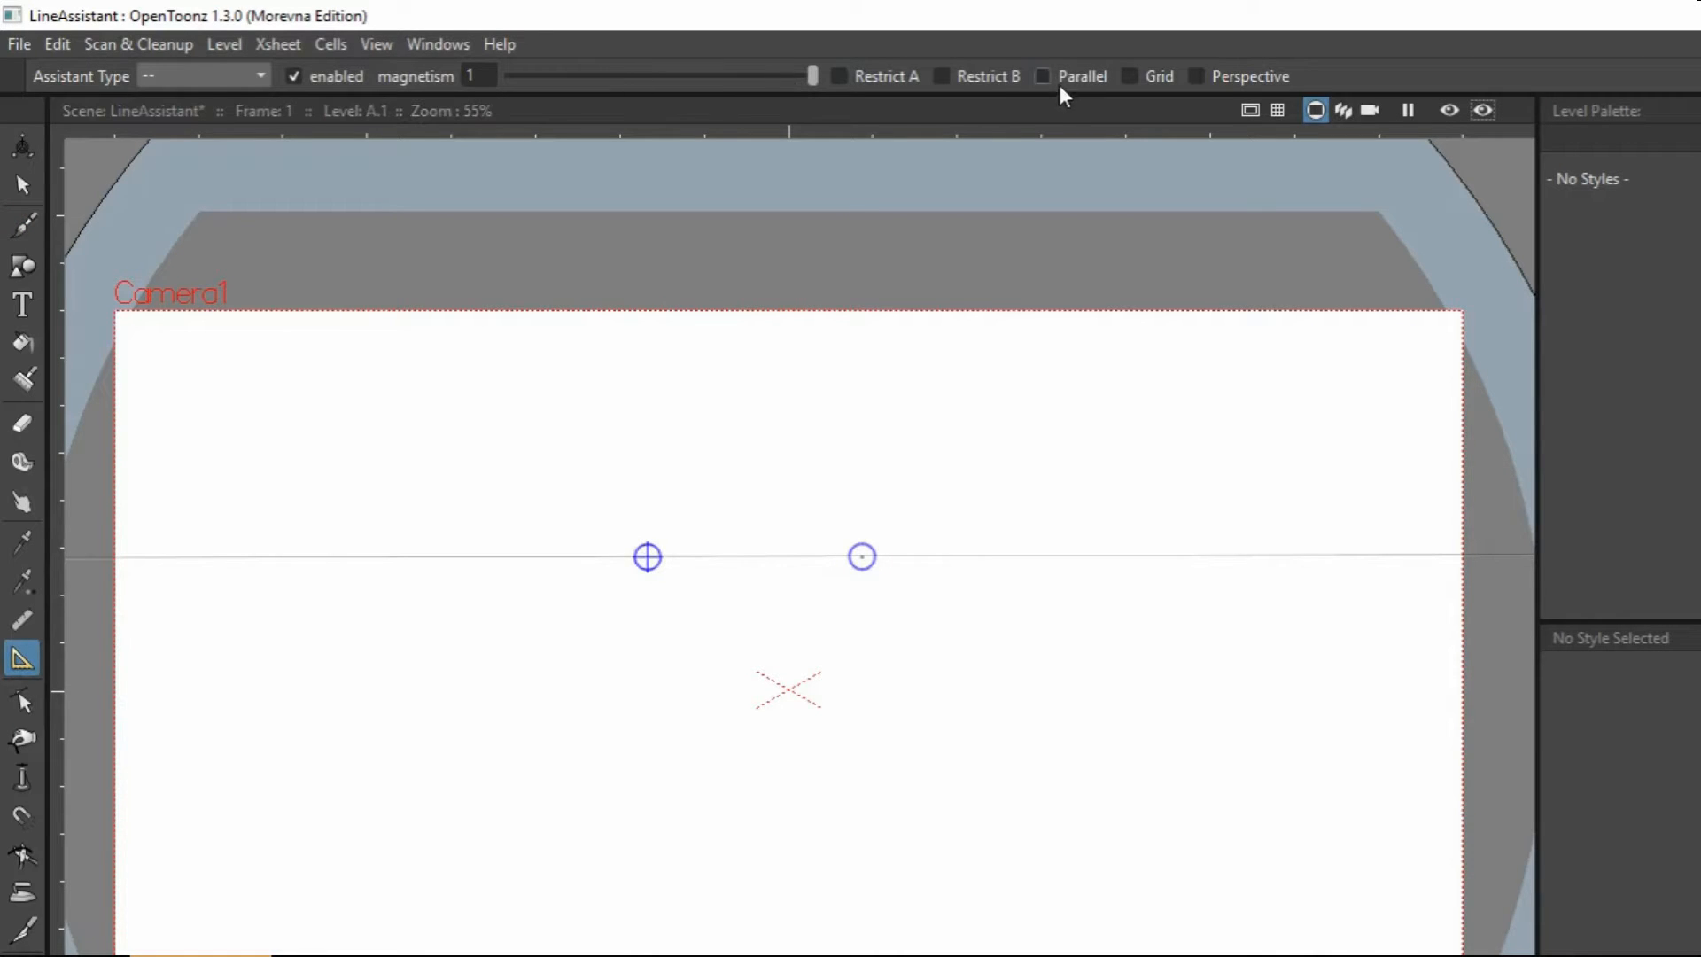
click(839, 78)
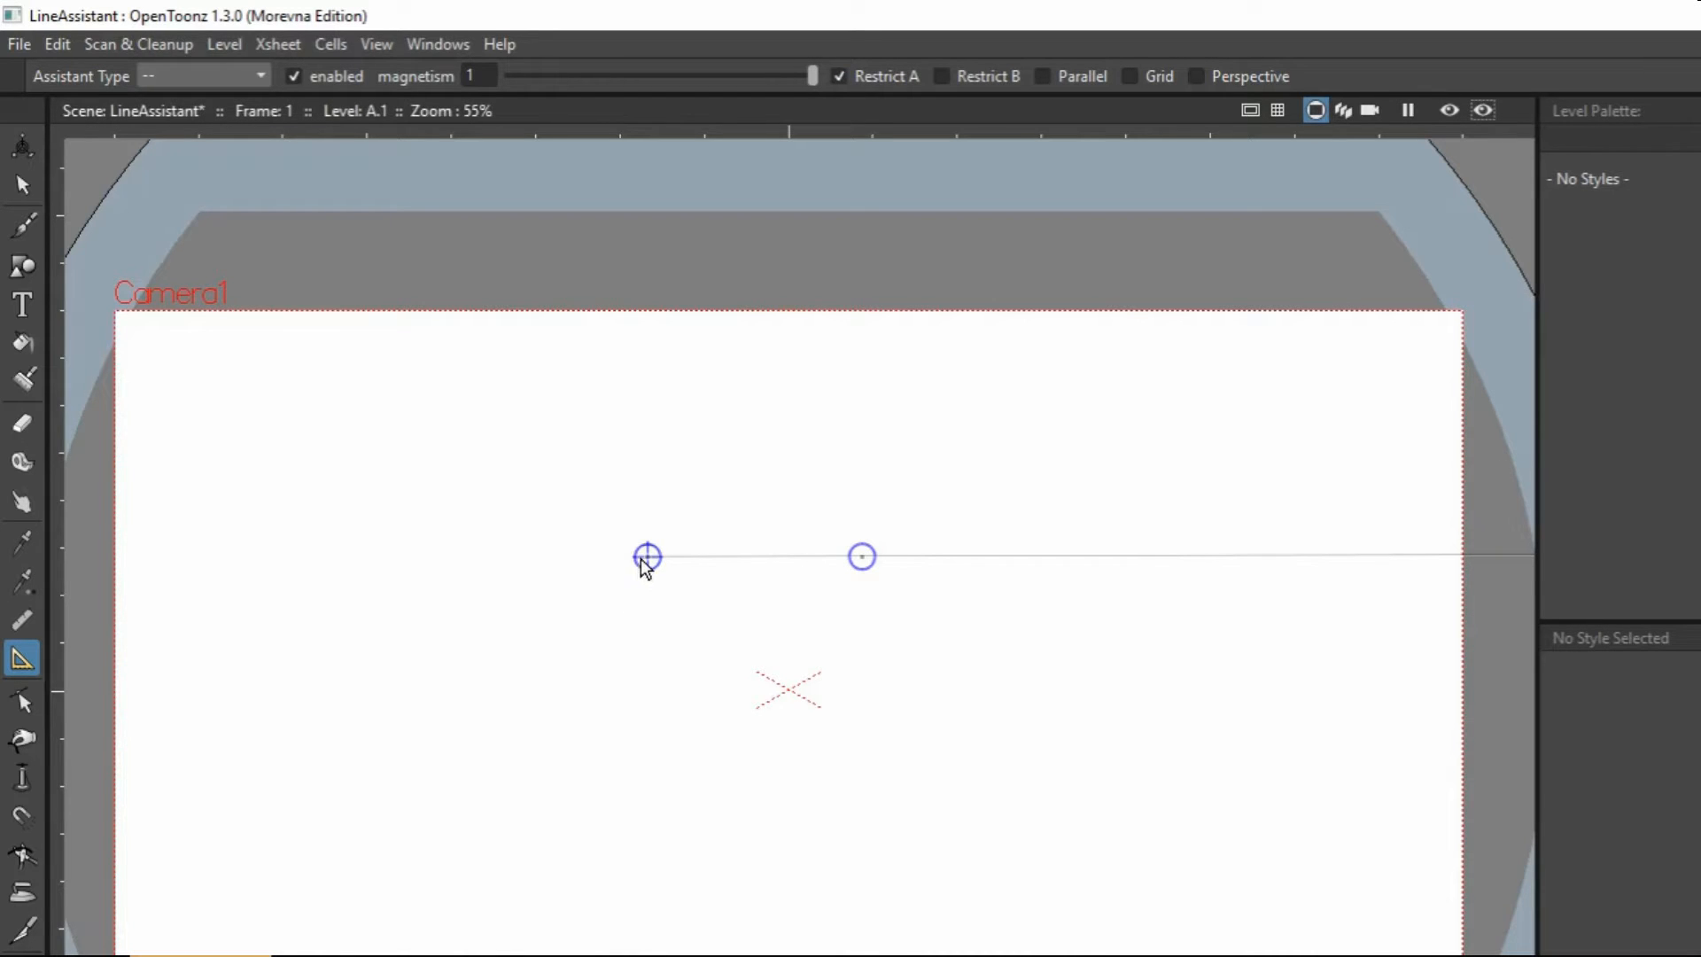
click(942, 76)
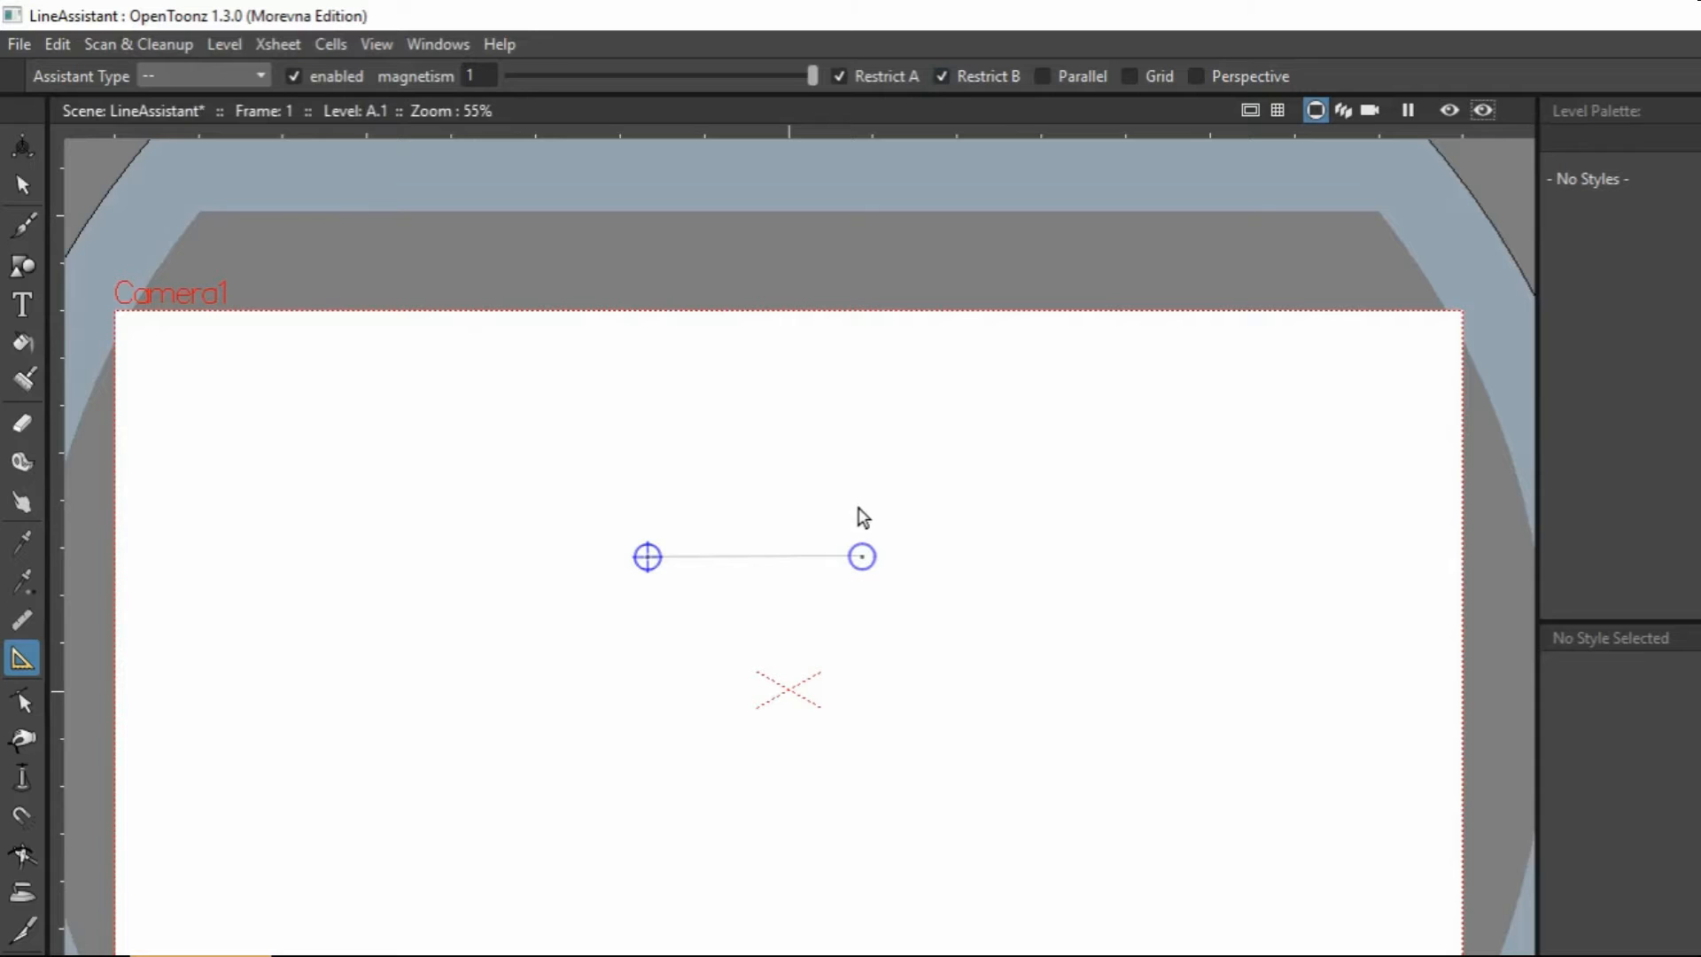
click(942, 76)
click(840, 78)
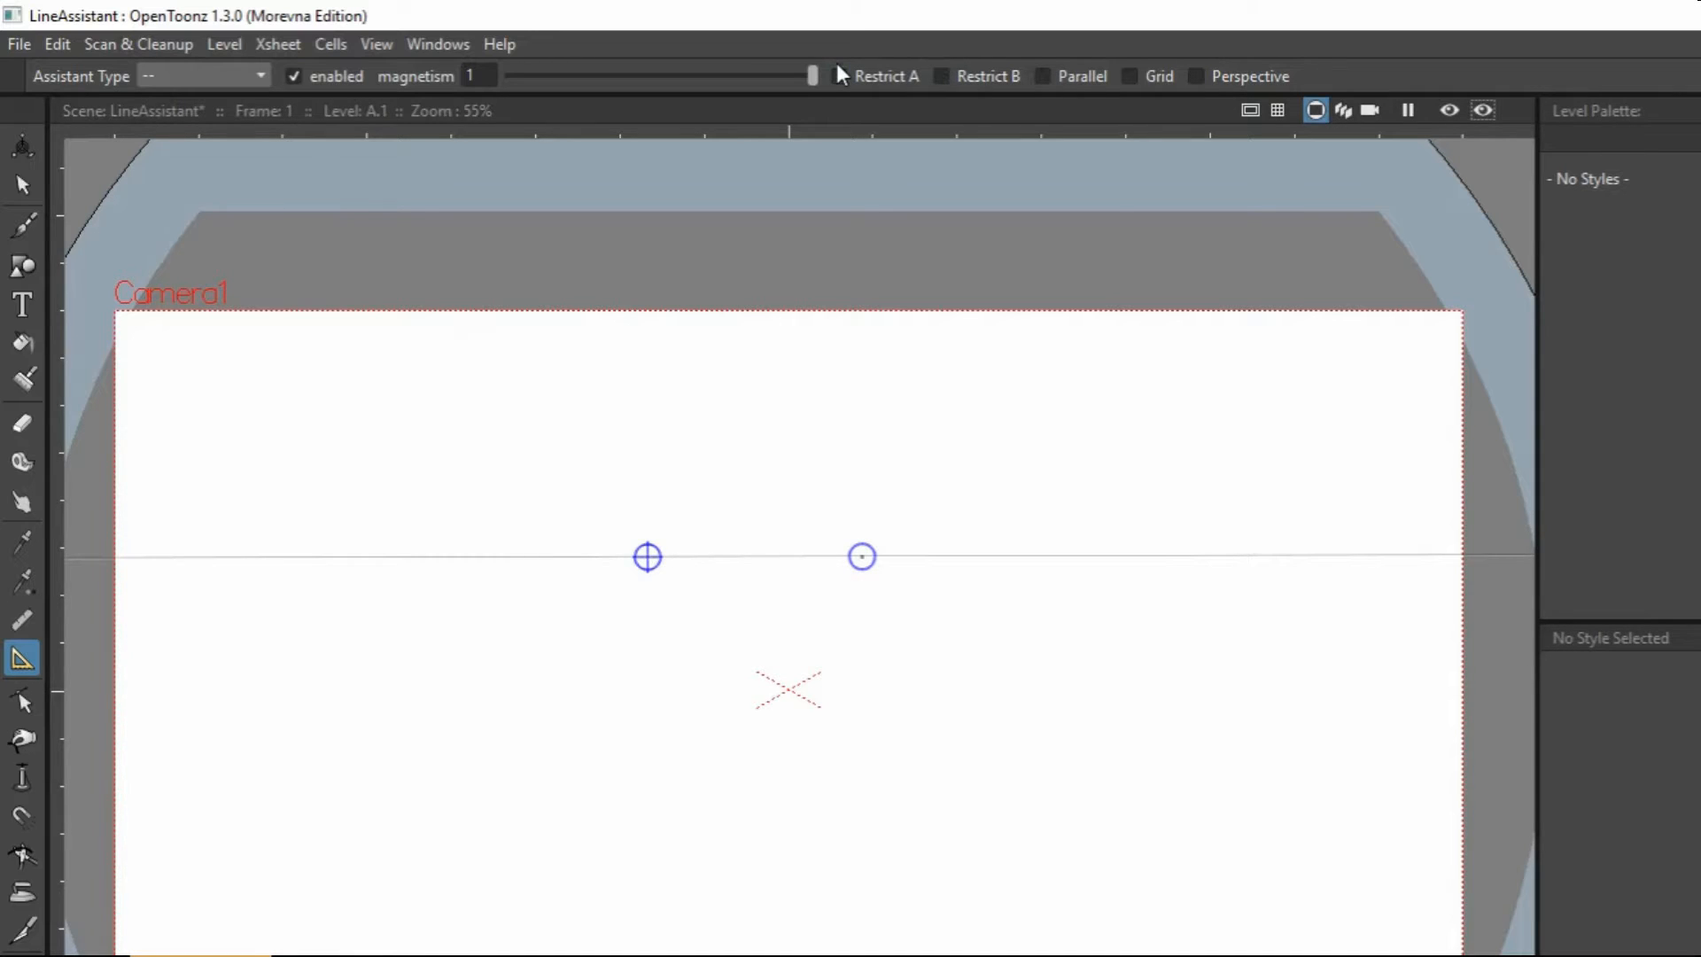
Enable the Parallel option for the line assistant.
click(1042, 77)
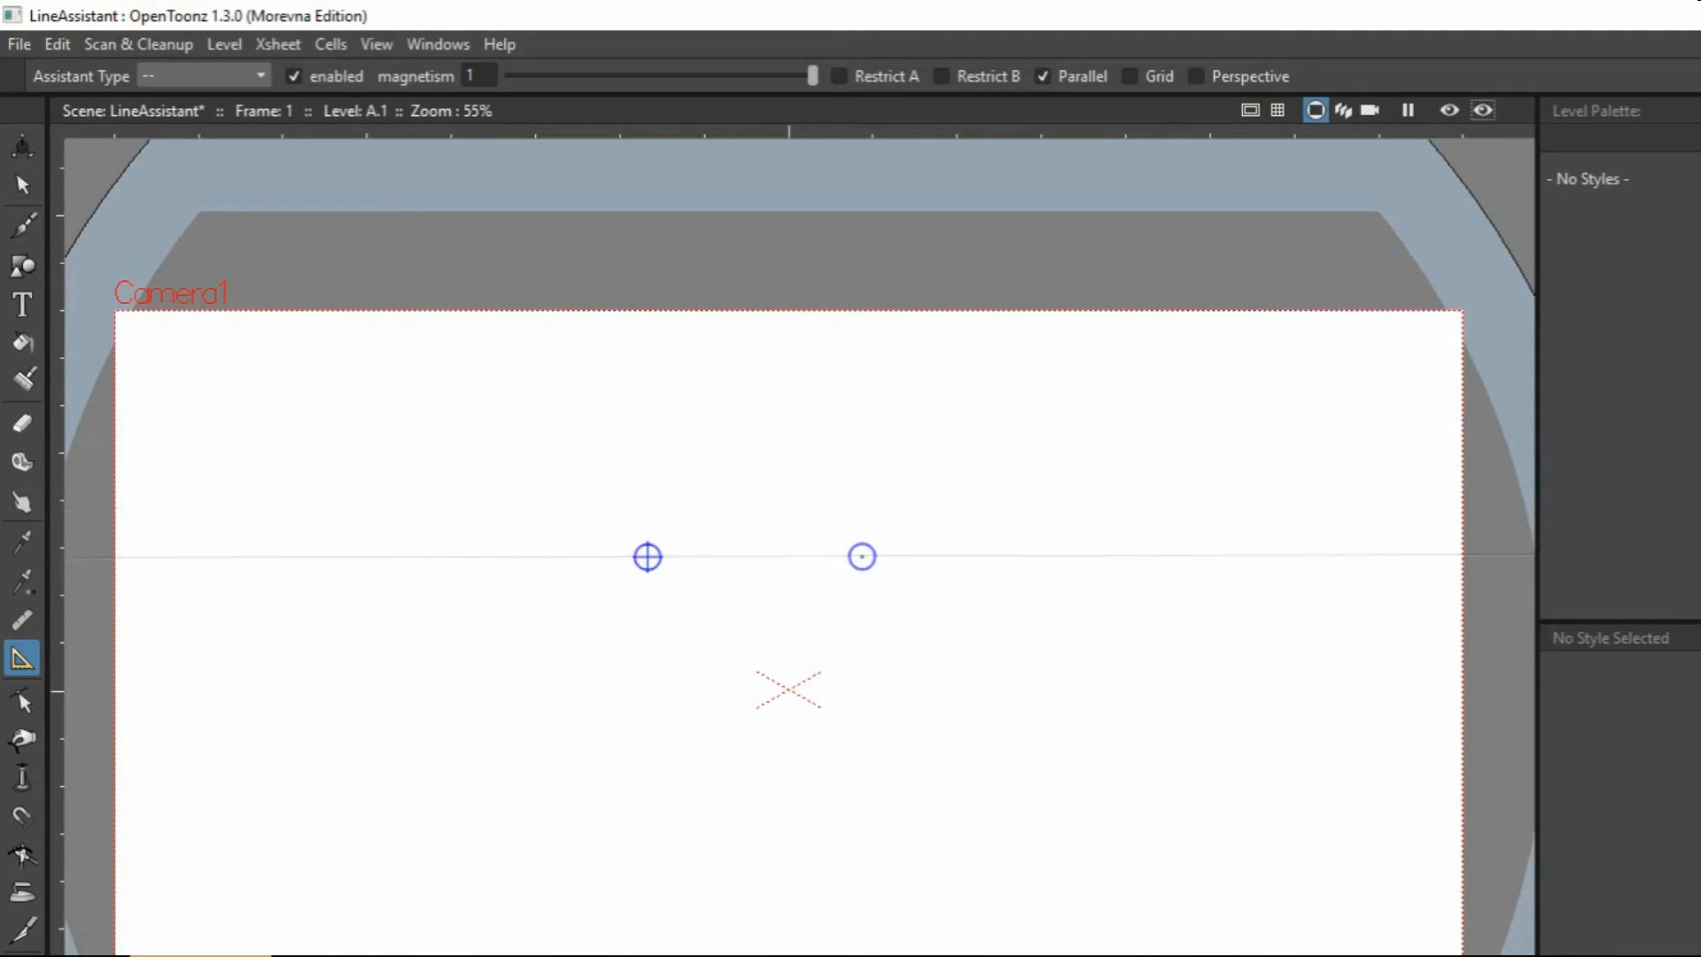
Enable the Grid option for the line assistant and reposition both grid handles to change the spacing of the parallel guide lines.
click(1129, 76)
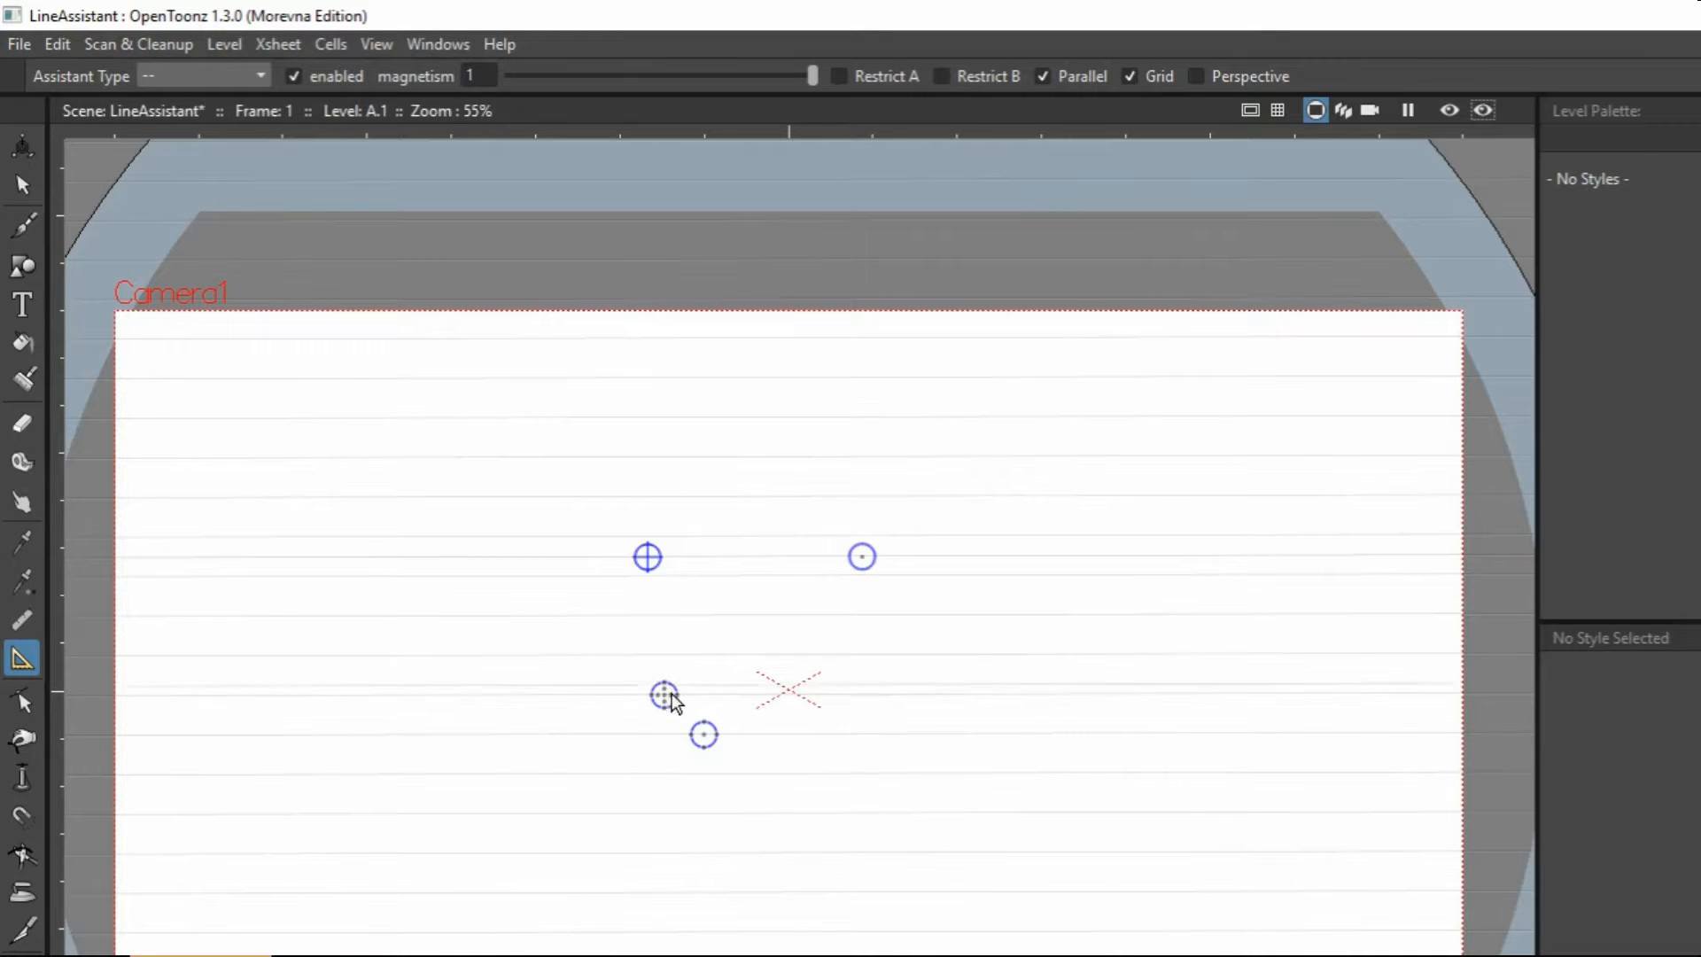
drag(665, 696, 716, 629)
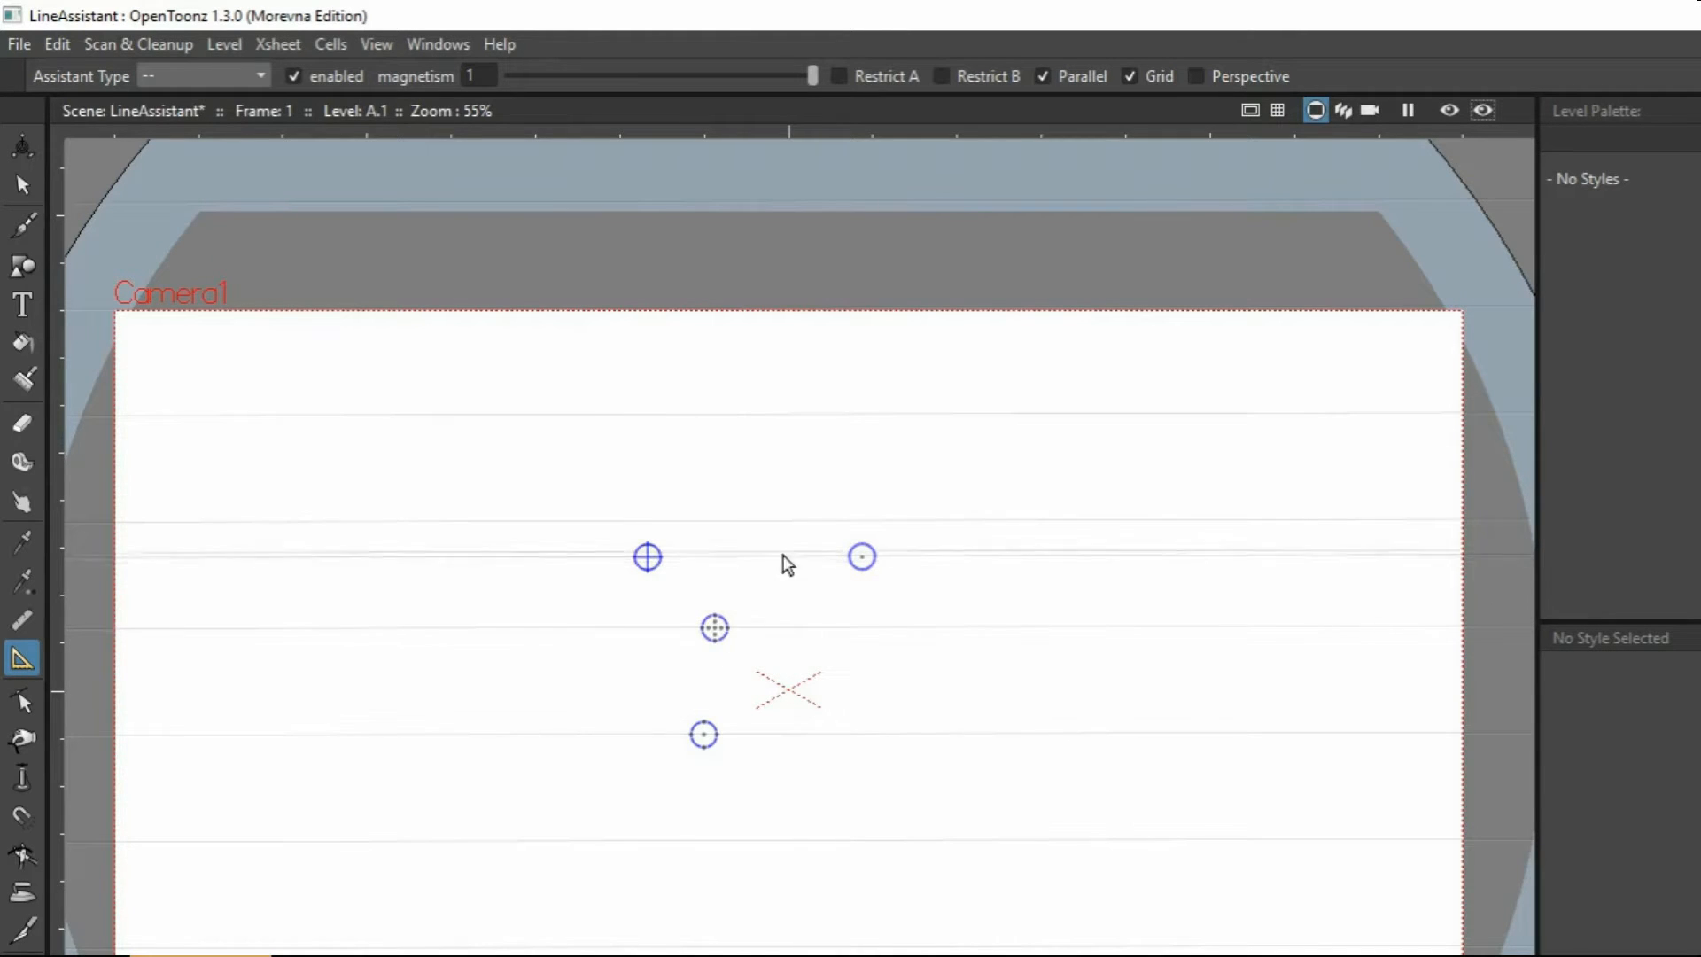
drag(705, 736, 787, 673)
Try the Perspective option while moving the grid handles nearer the assistant line, turning it off again and spacing the guides evenly.
click(1195, 77)
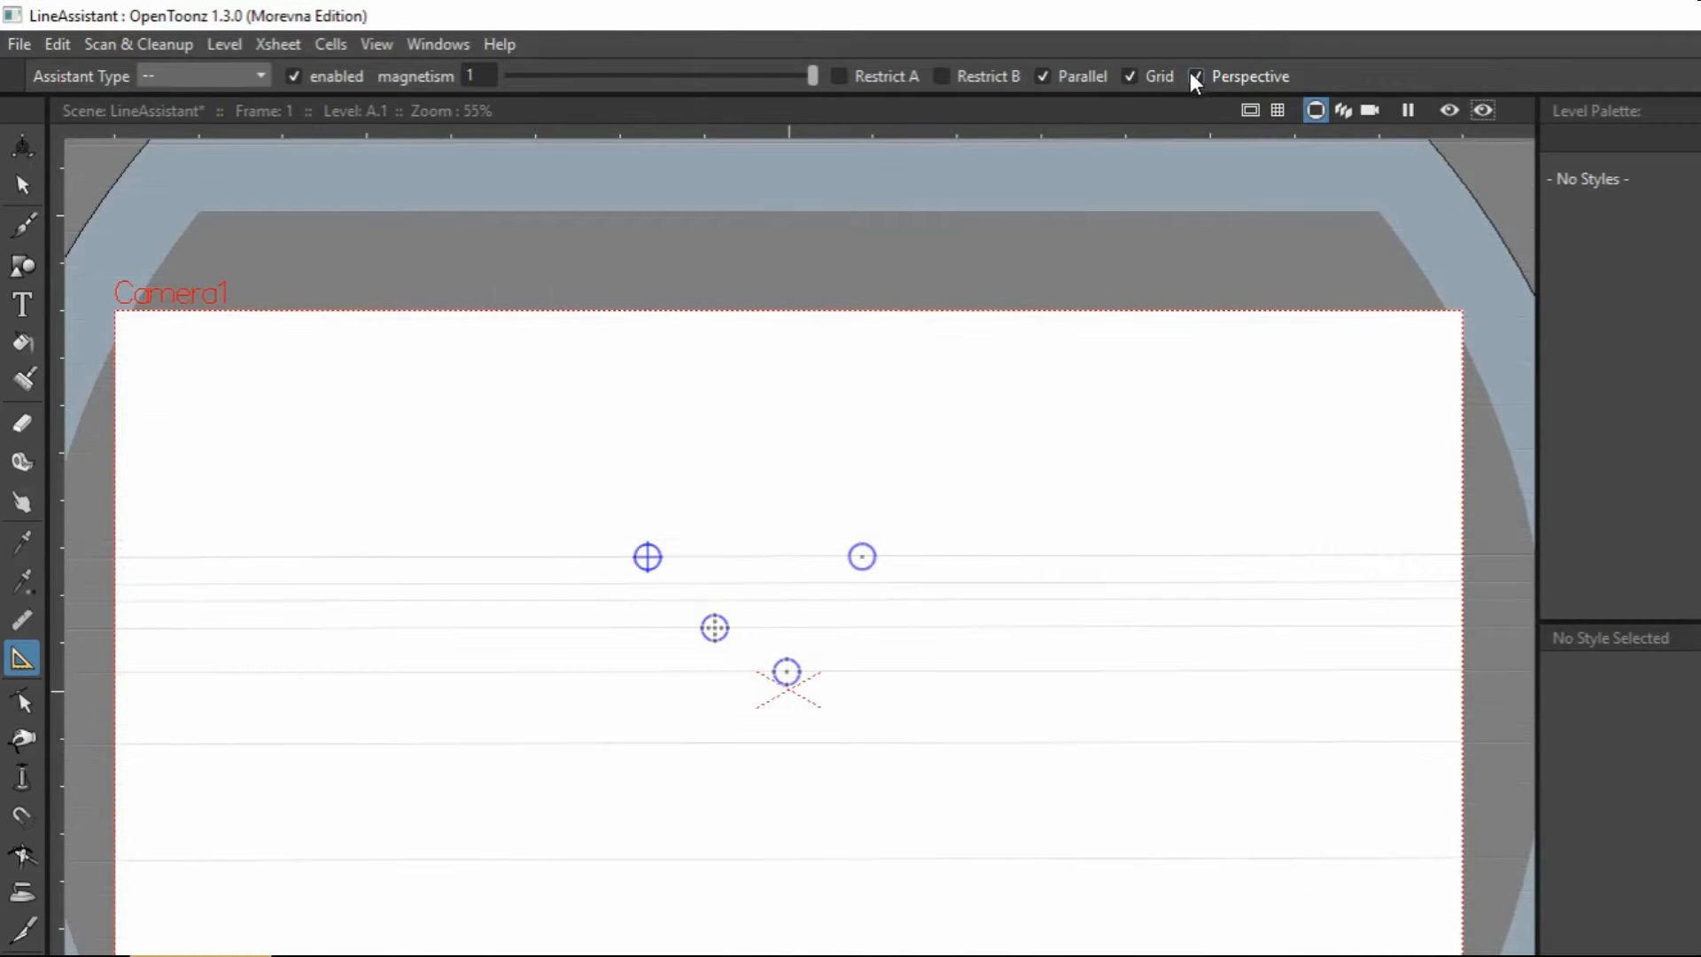
drag(786, 672, 714, 577)
drag(783, 653, 778, 590)
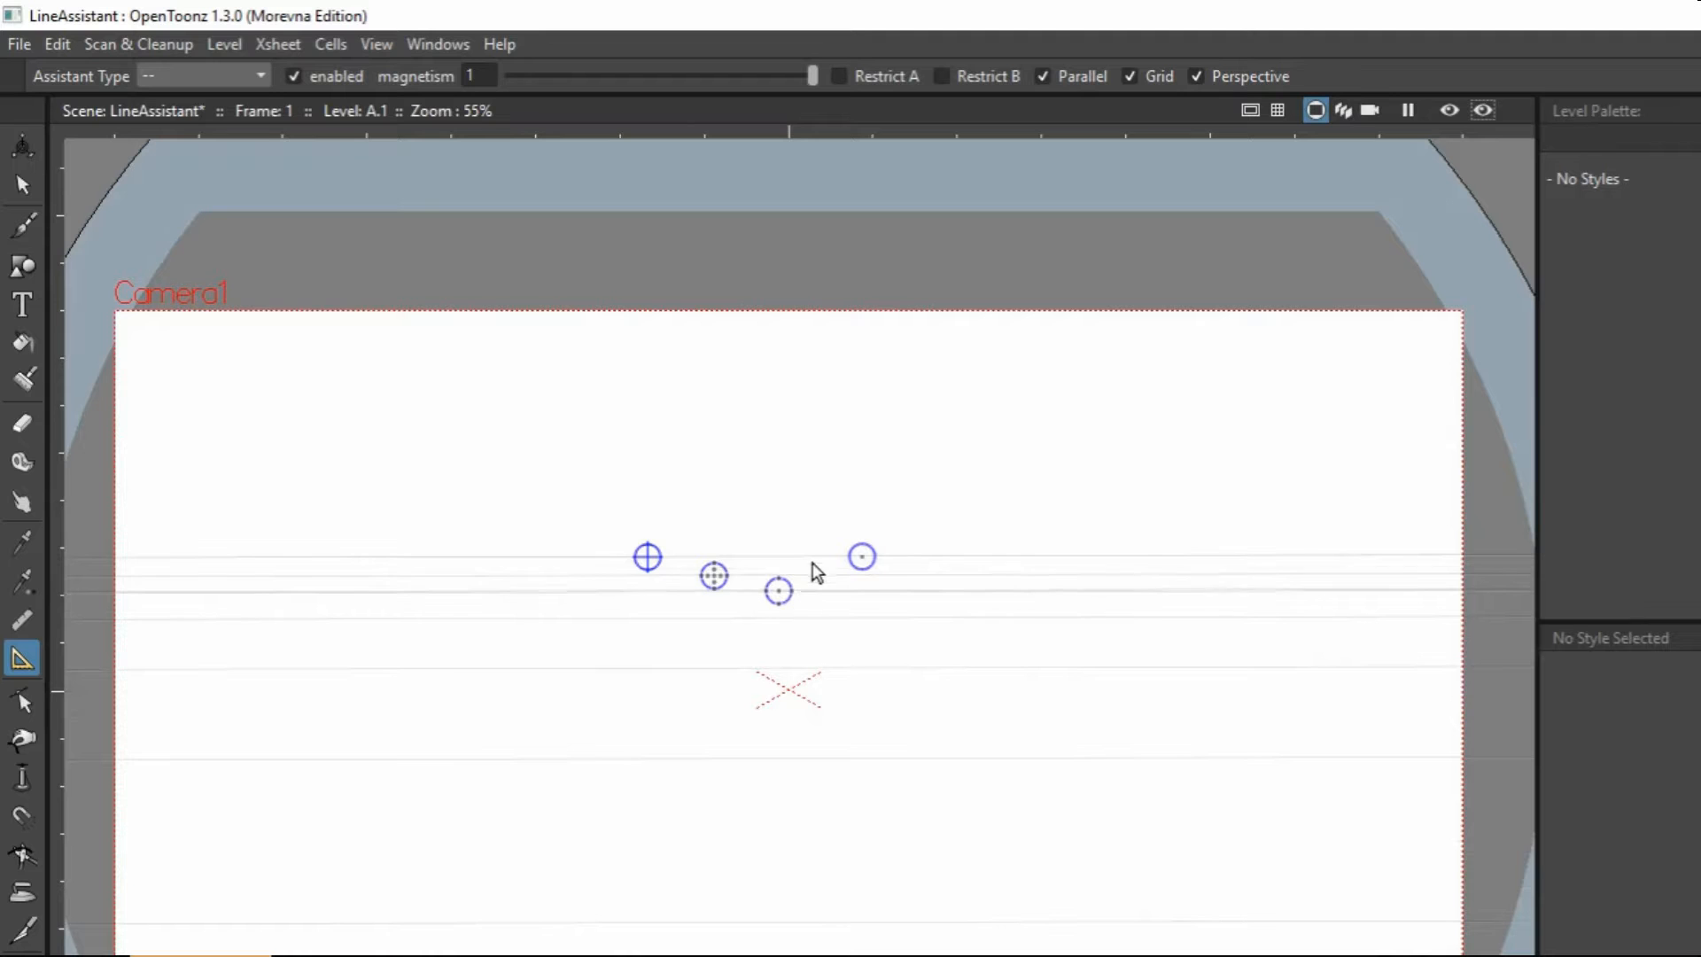
click(1196, 77)
drag(778, 591, 779, 622)
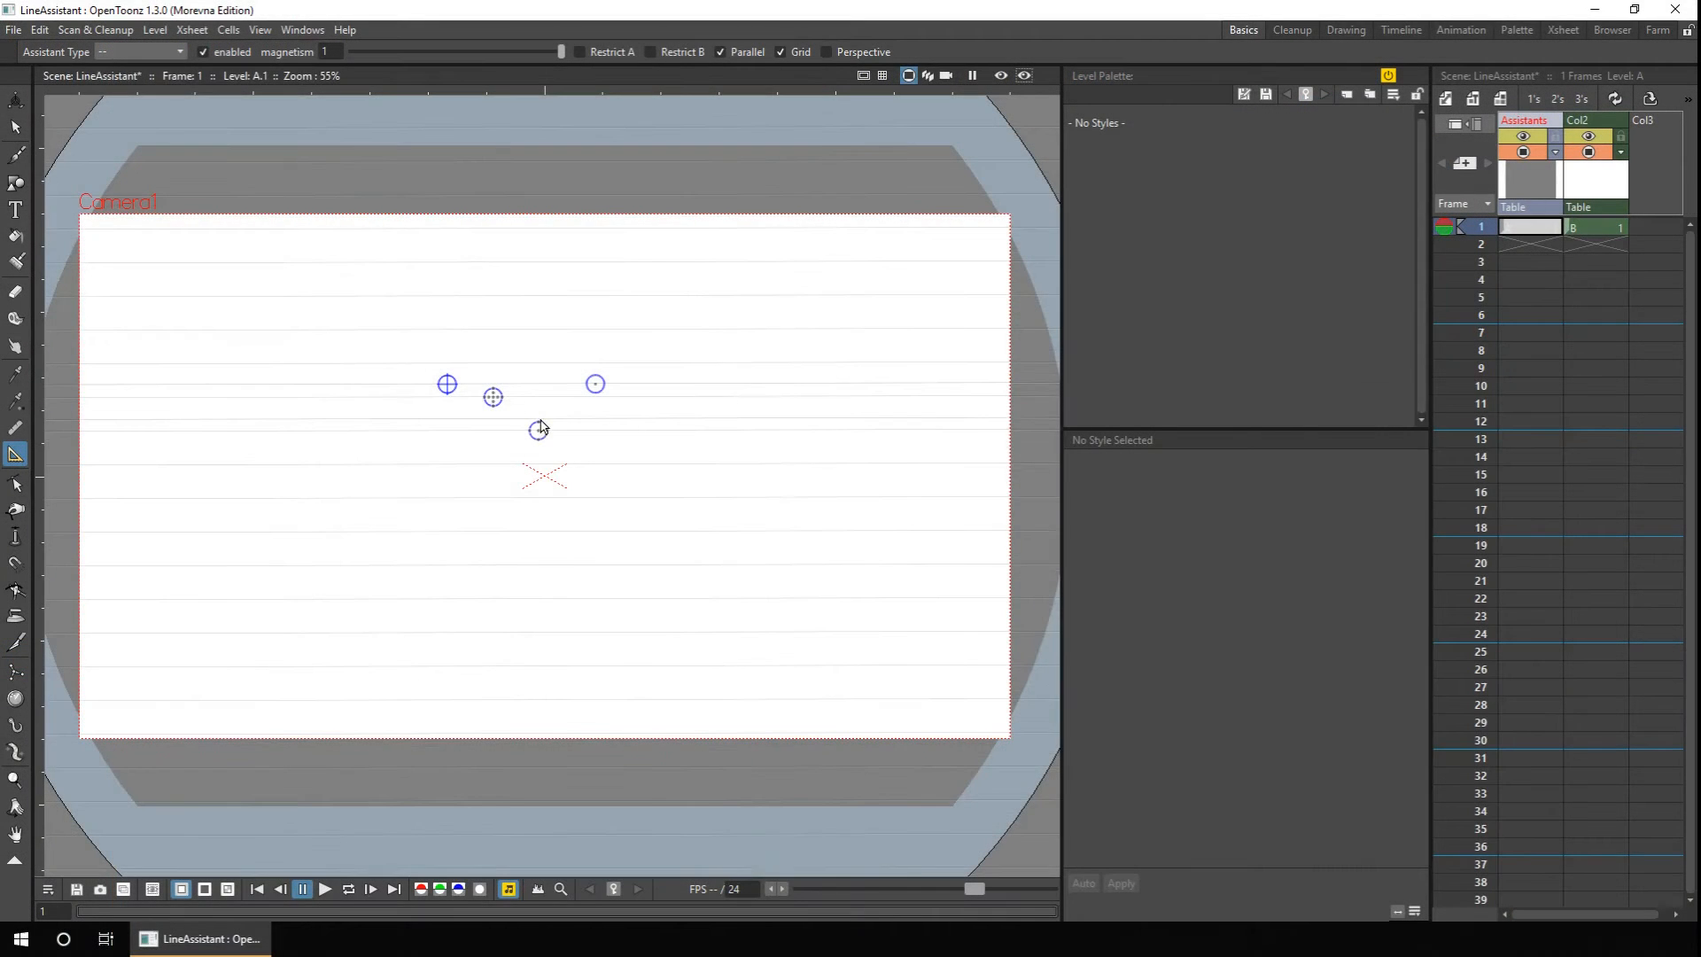
Brush six roughly horizontal strokes along the parallel guides on frame 1 of Col2.
click(1589, 227)
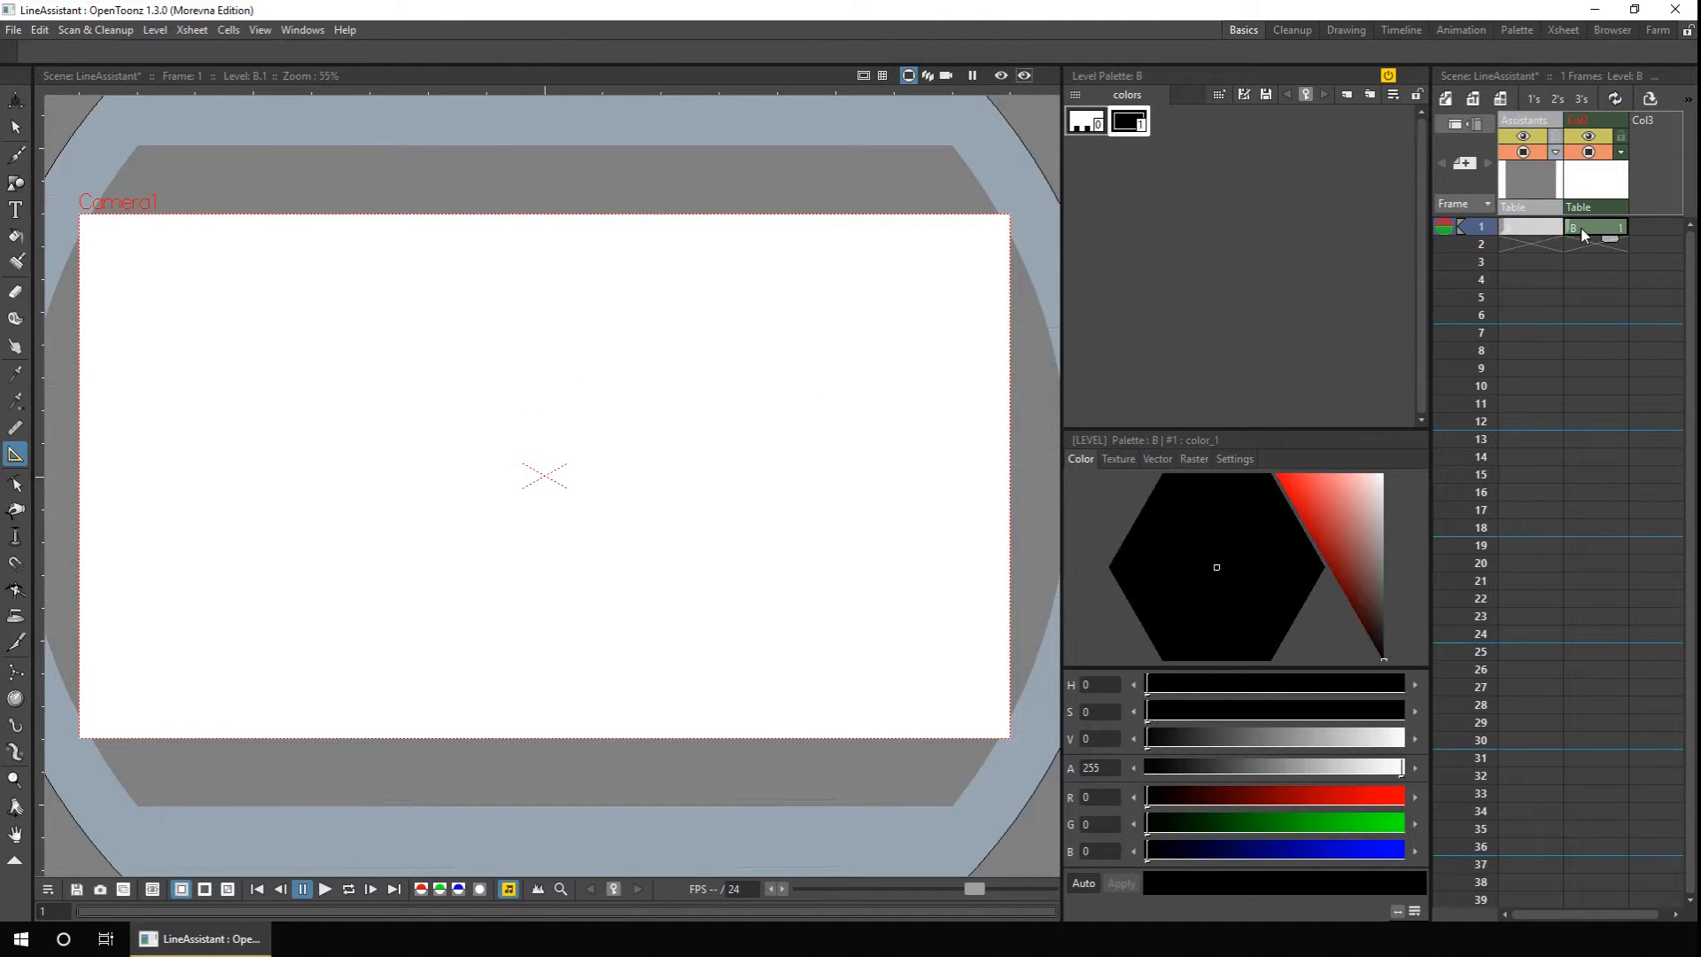
click(16, 155)
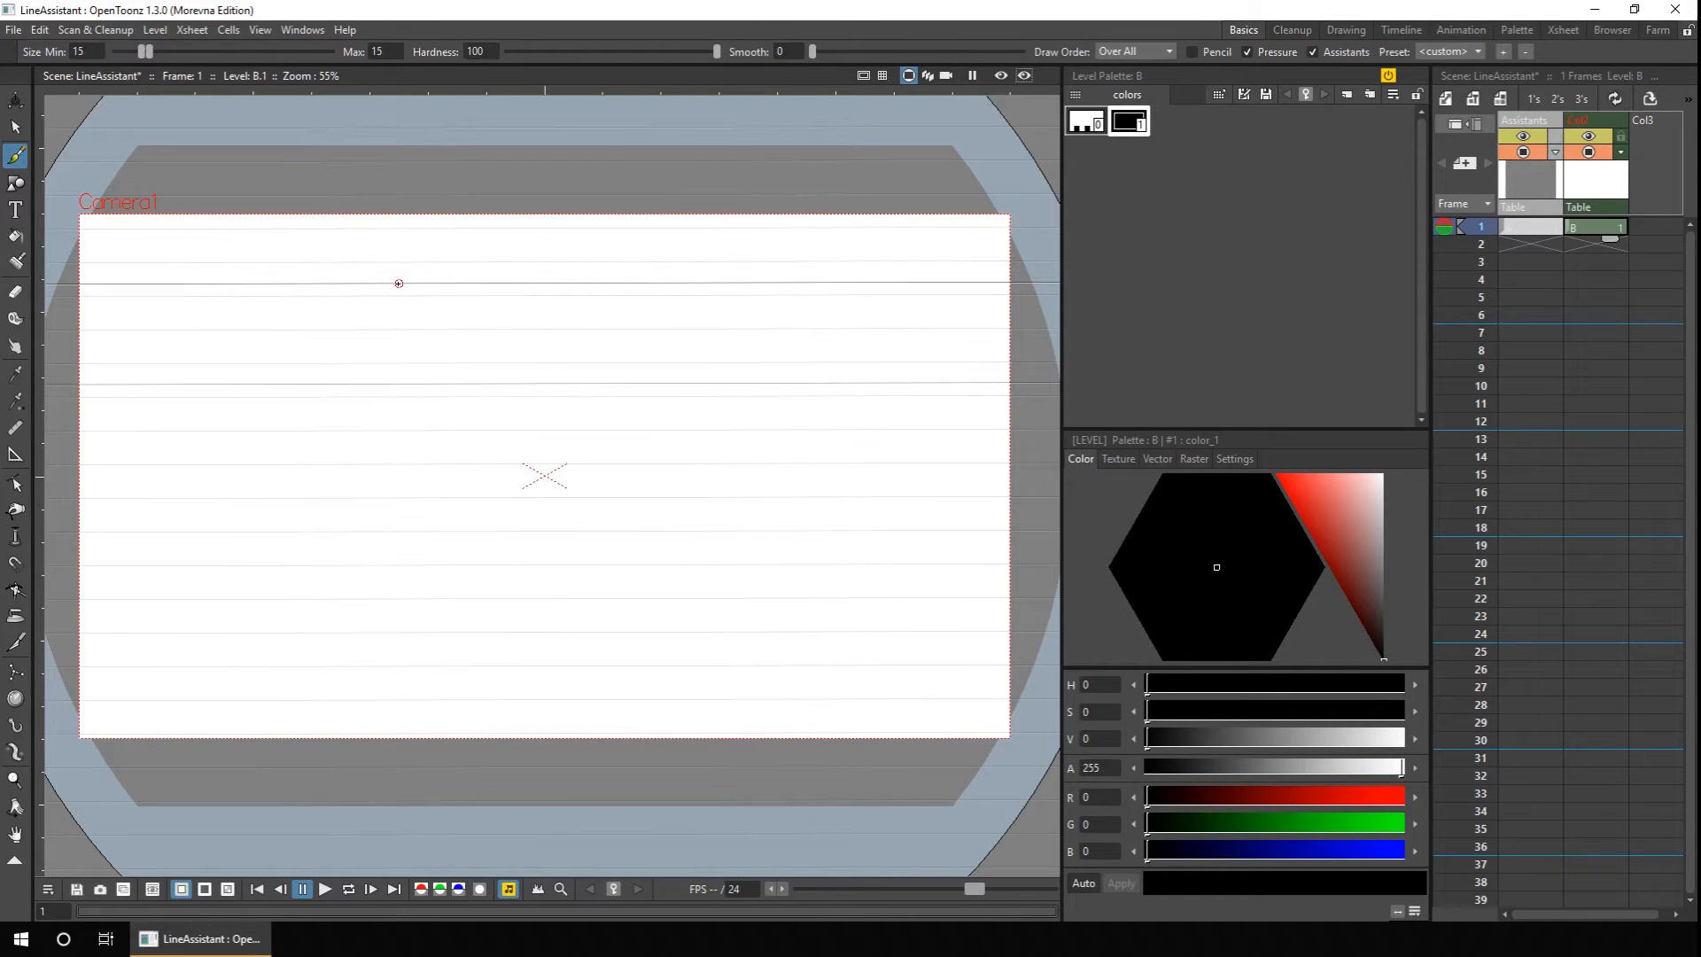
drag(327, 247, 203, 247)
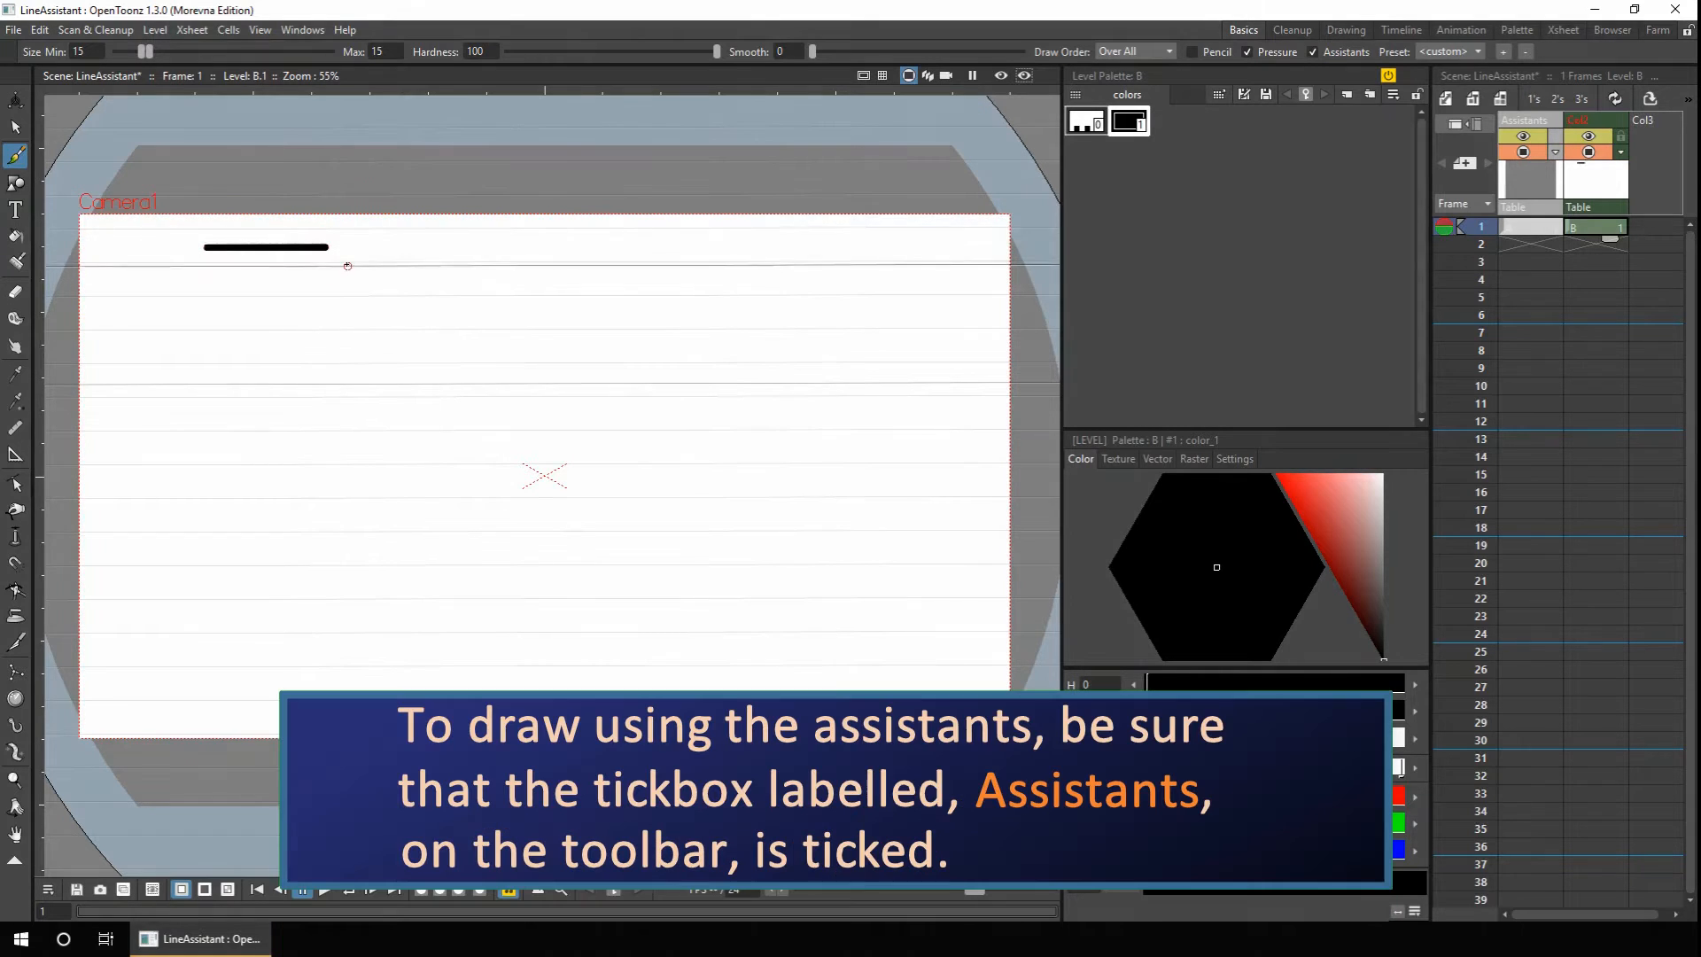
drag(348, 264, 487, 262)
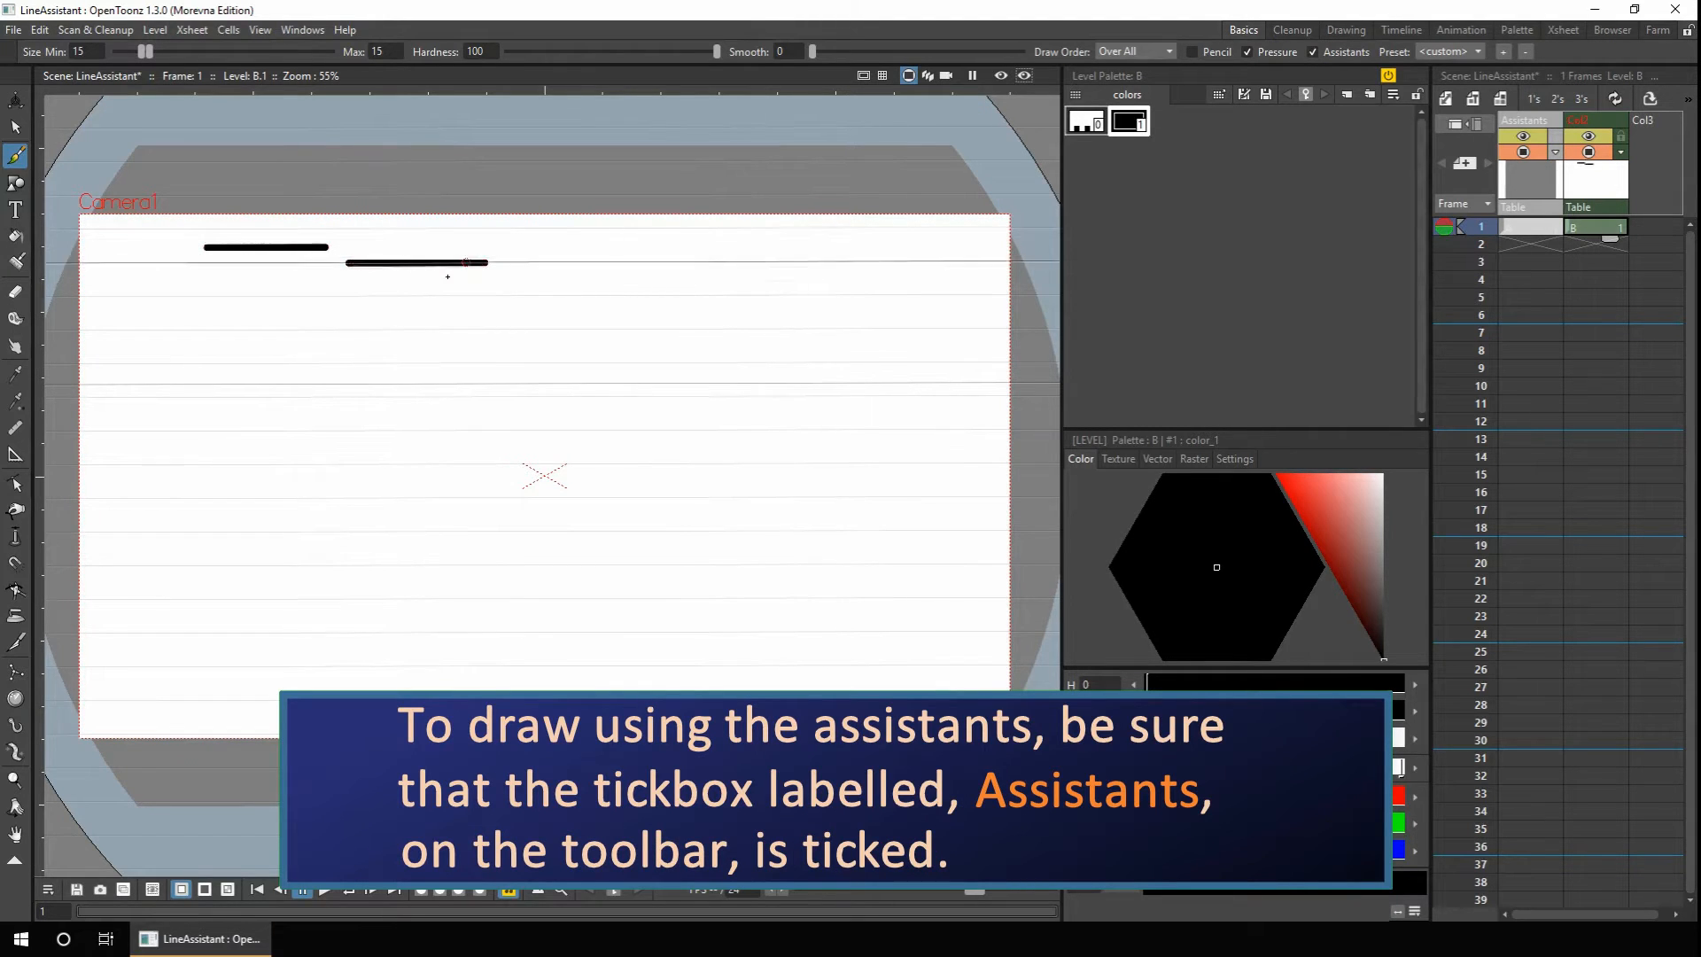
drag(394, 312, 507, 313)
drag(274, 346, 856, 344)
drag(811, 419, 296, 416)
mouse_move(243, 486)
mouse_down()
mouse_move(330, 495)
mouse_move(438, 591)
mouse_move(507, 611)
mouse_move(604, 595)
mouse_move(682, 565)
mouse_move(843, 379)
mouse_move(881, 399)
mouse_move(927, 565)
mouse_up()
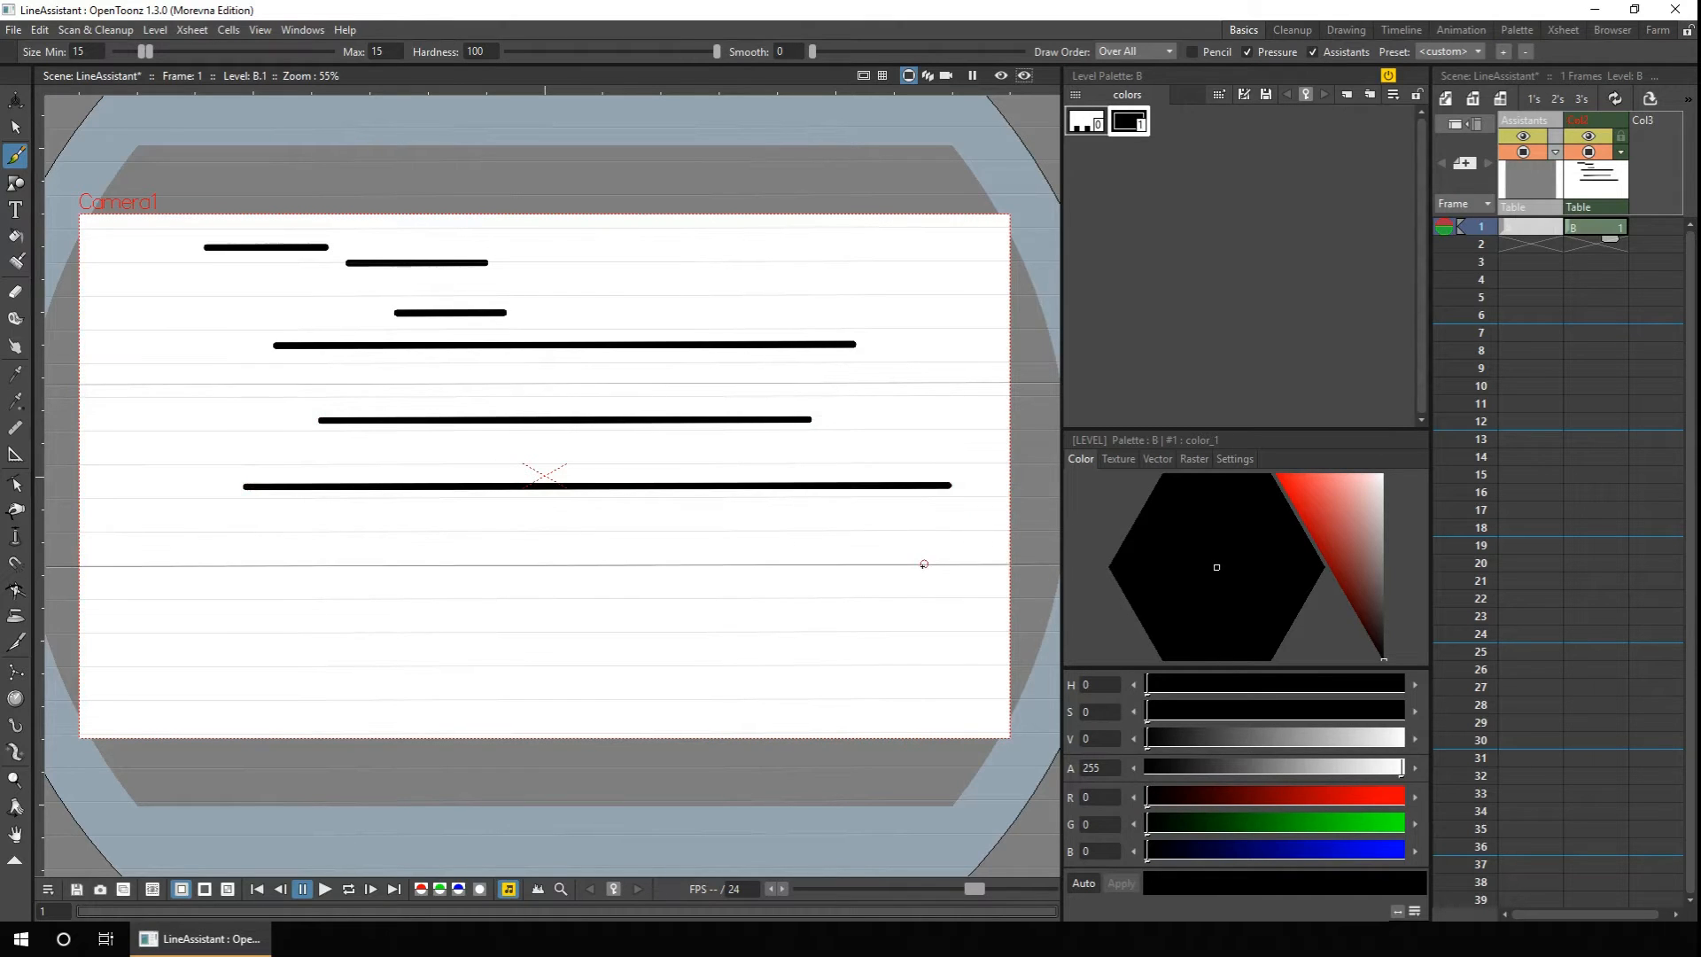
Undo all six brush strokes drawn along the parallel guides.
key(ctrl+z)
key(ctrl+z)
key(ctrl+z)
key(ctrl+z)
key(ctrl+z)
key(ctrl+z)
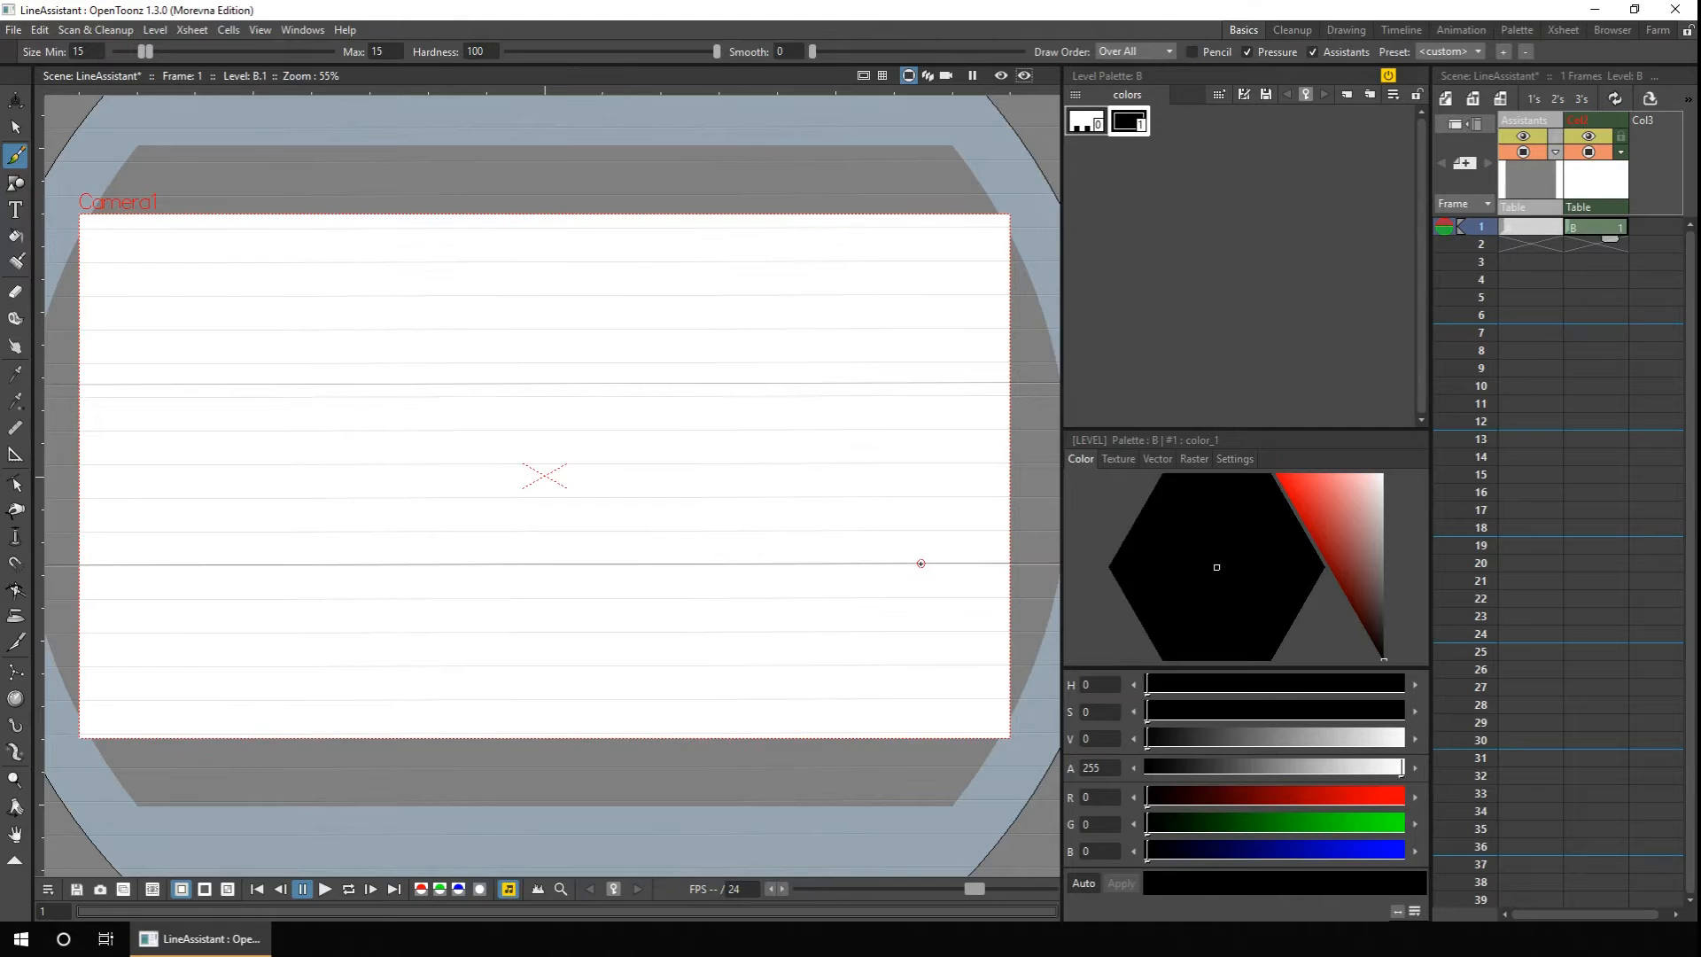
Add a second Line assistant in the lower-left area of frame 1 in the Assistants column, sloping diagonally up to the right.
click(1529, 228)
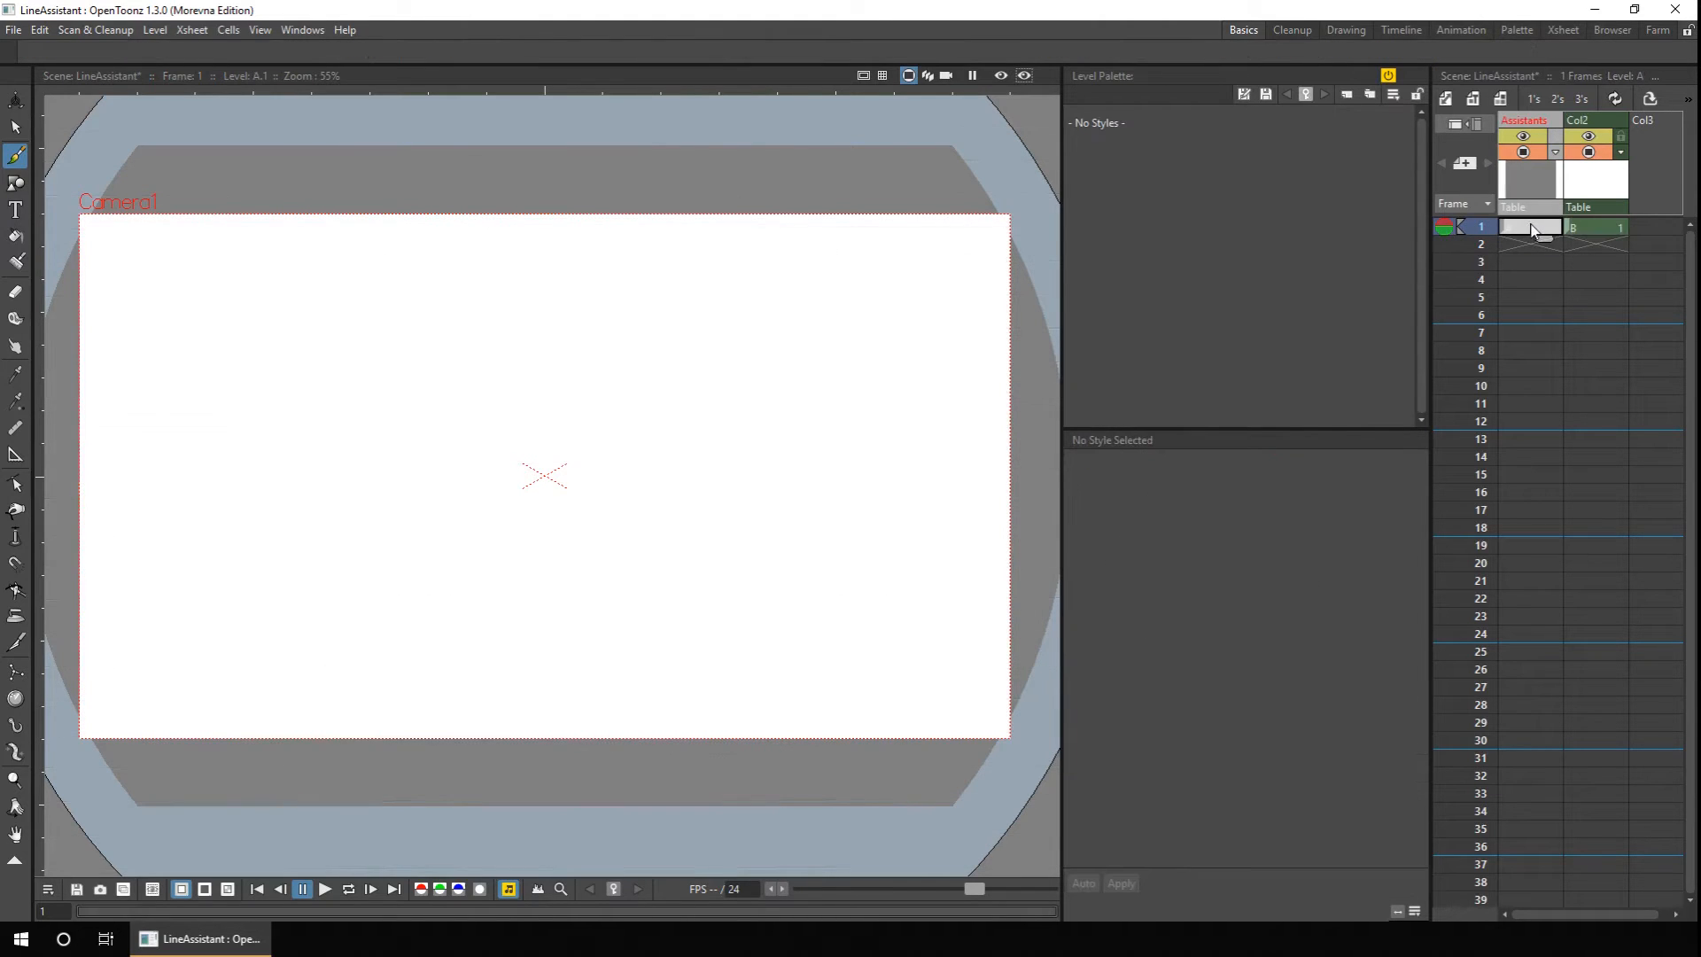
click(15, 453)
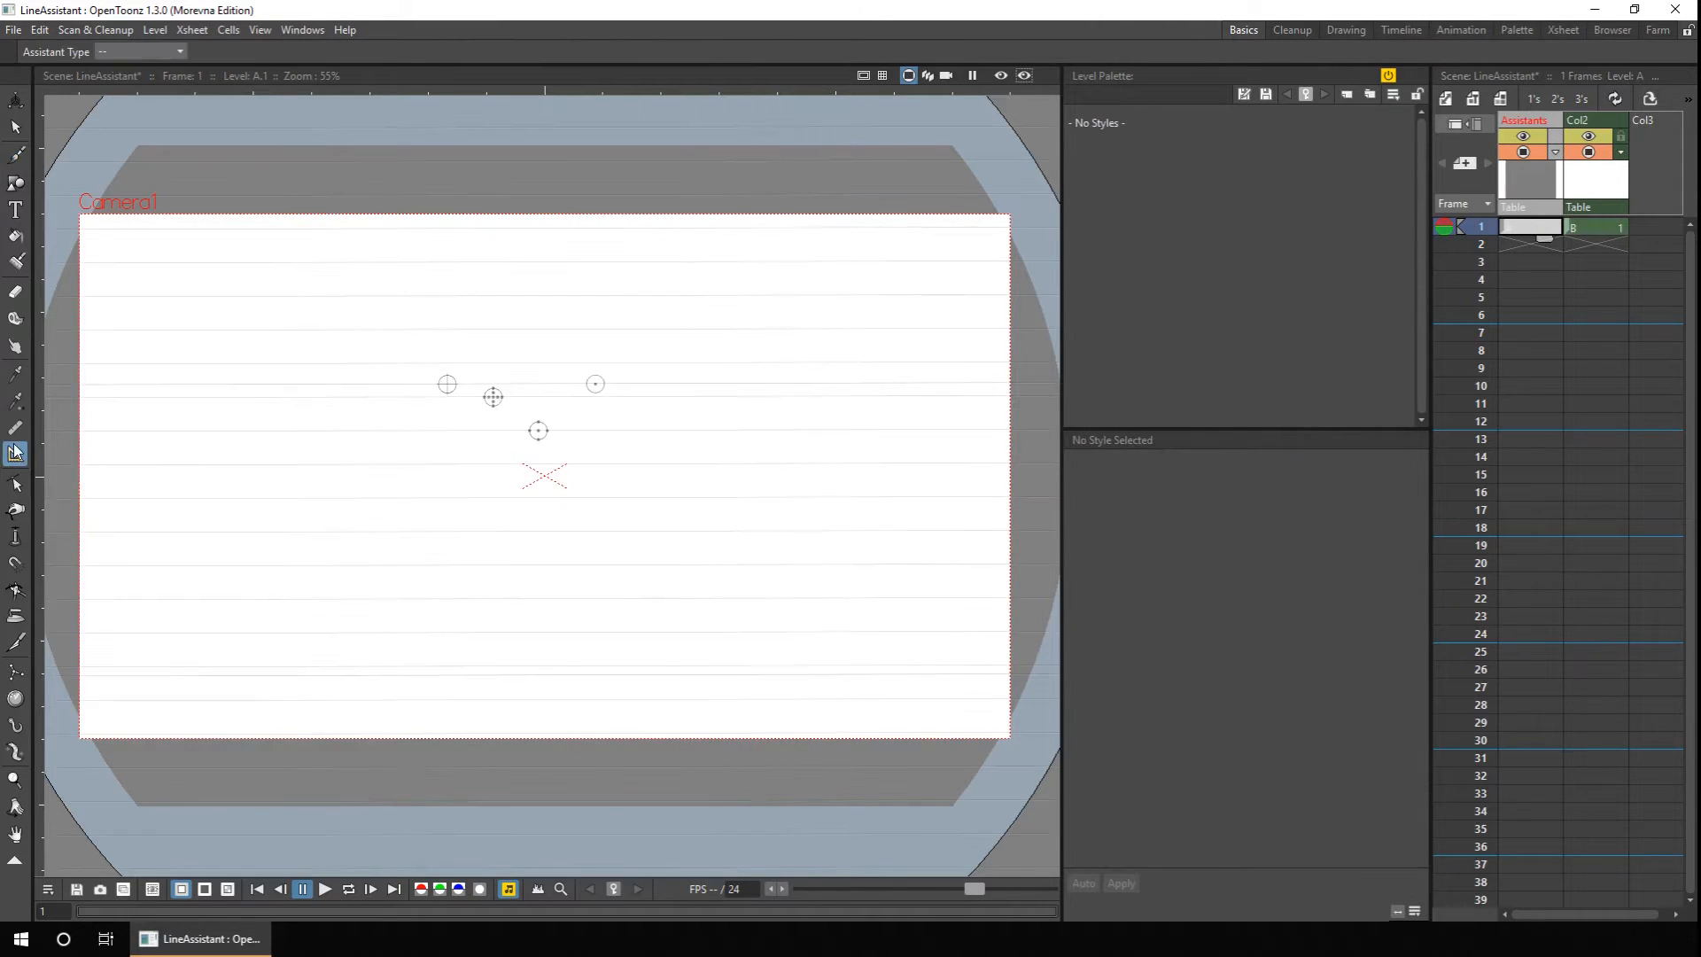
click(147, 53)
click(127, 94)
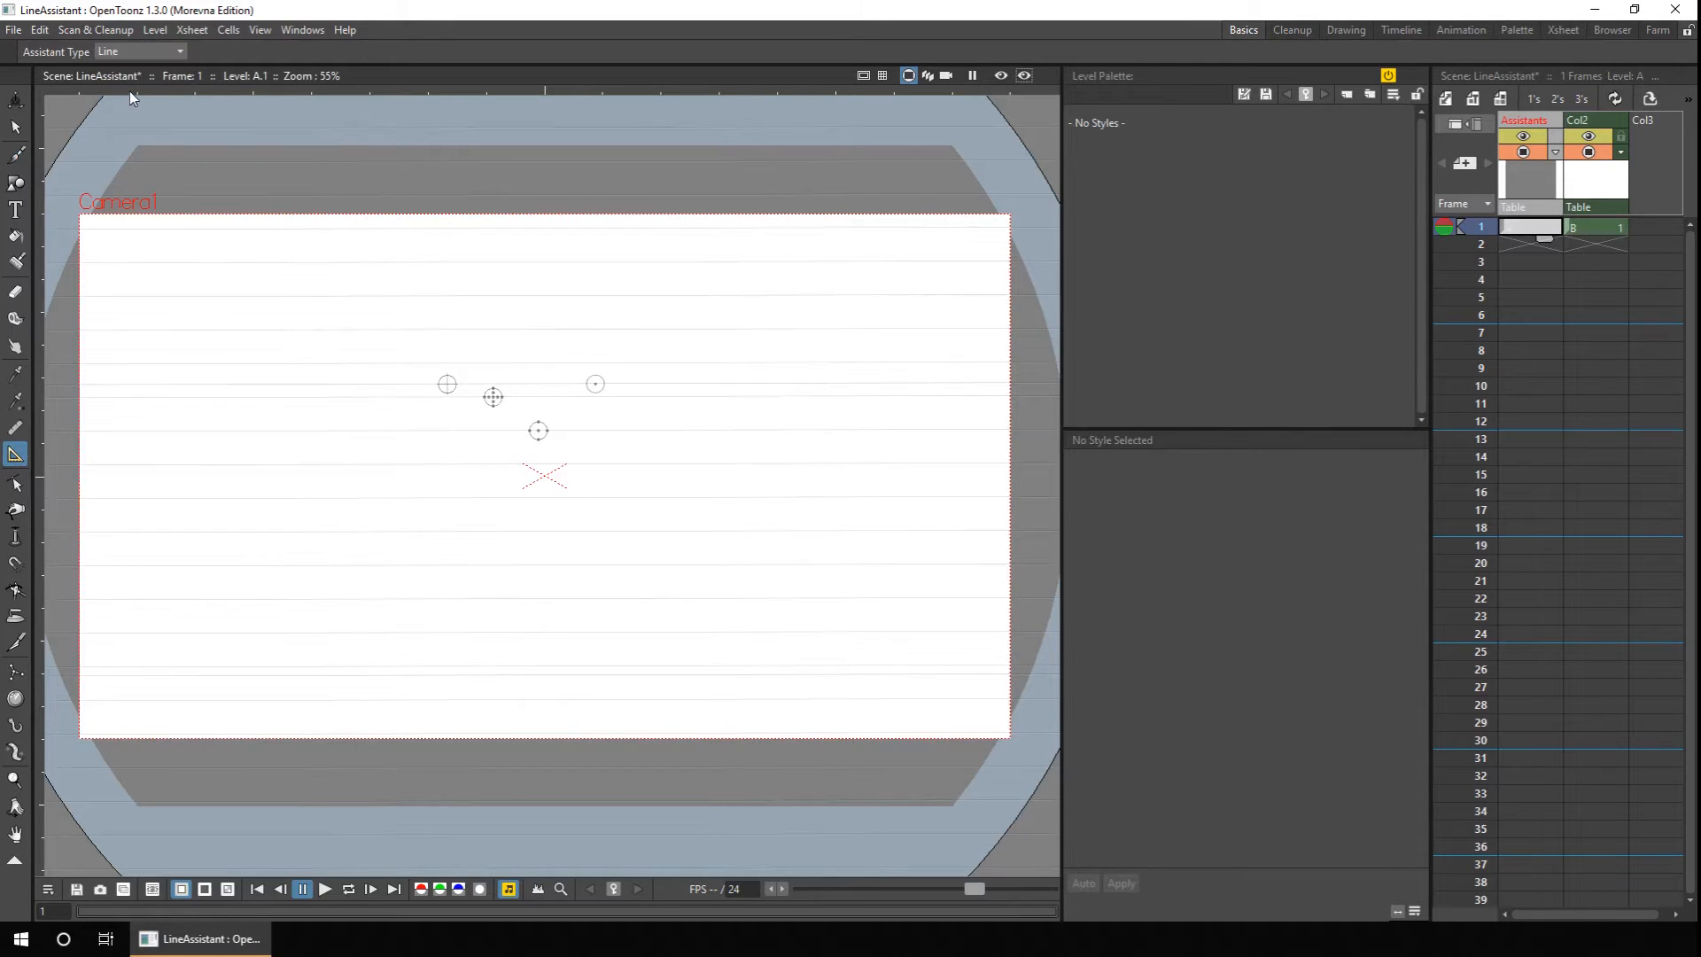
click(176, 591)
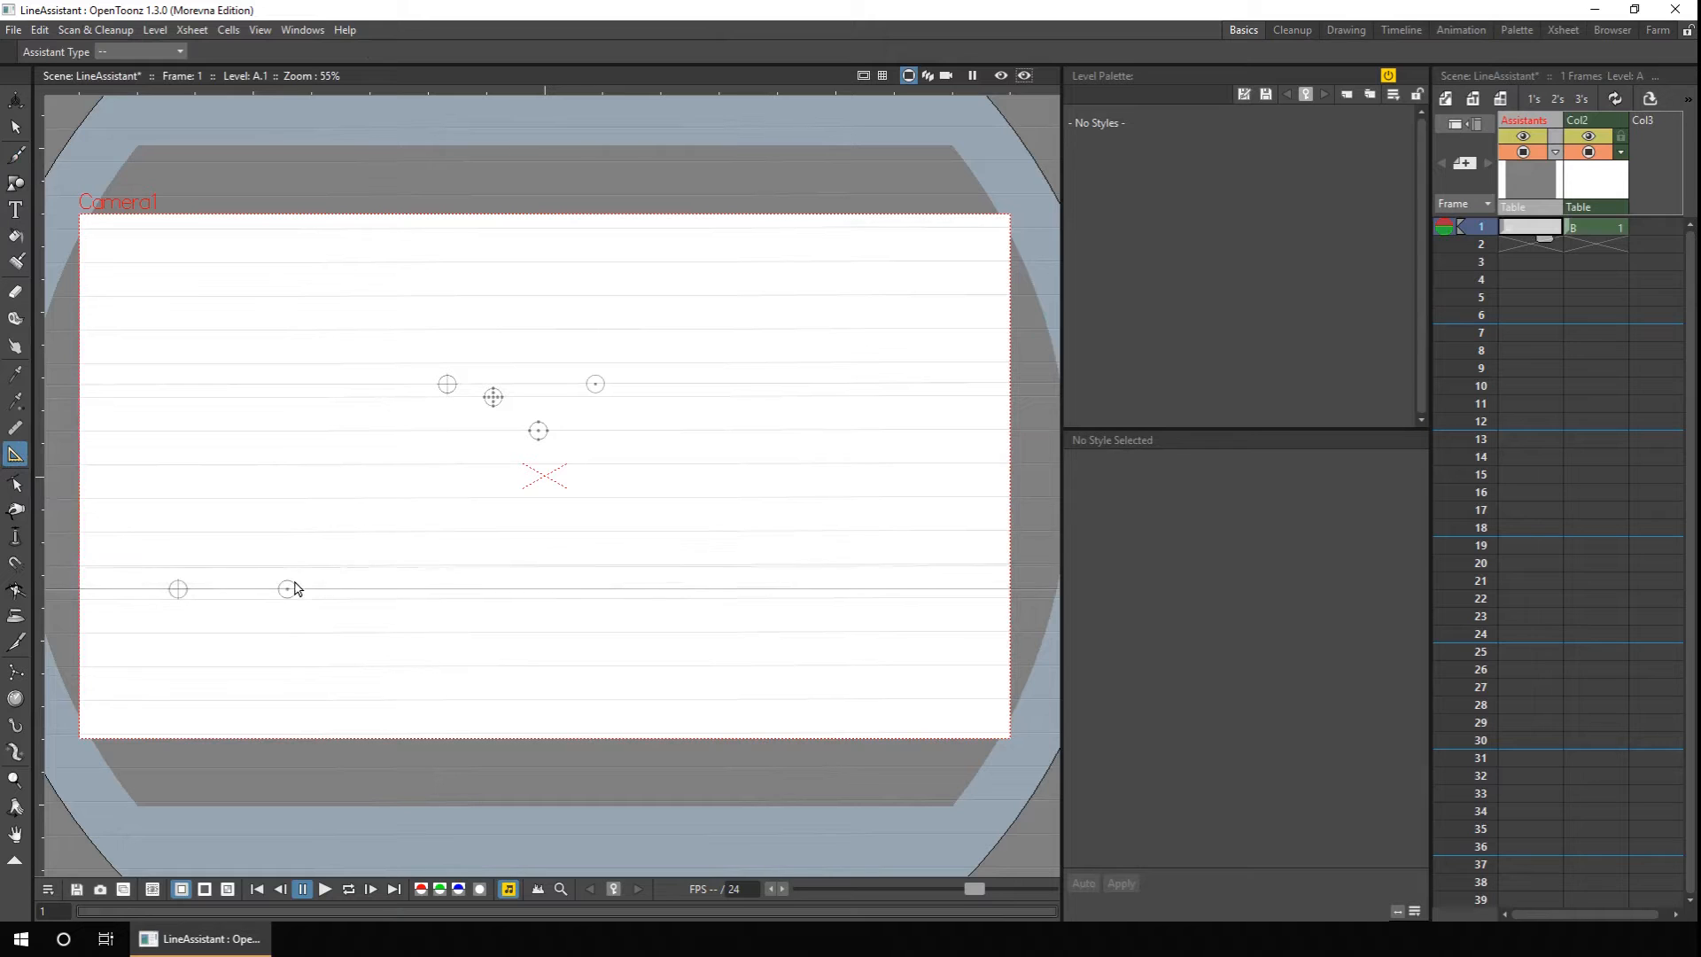
drag(287, 589, 284, 516)
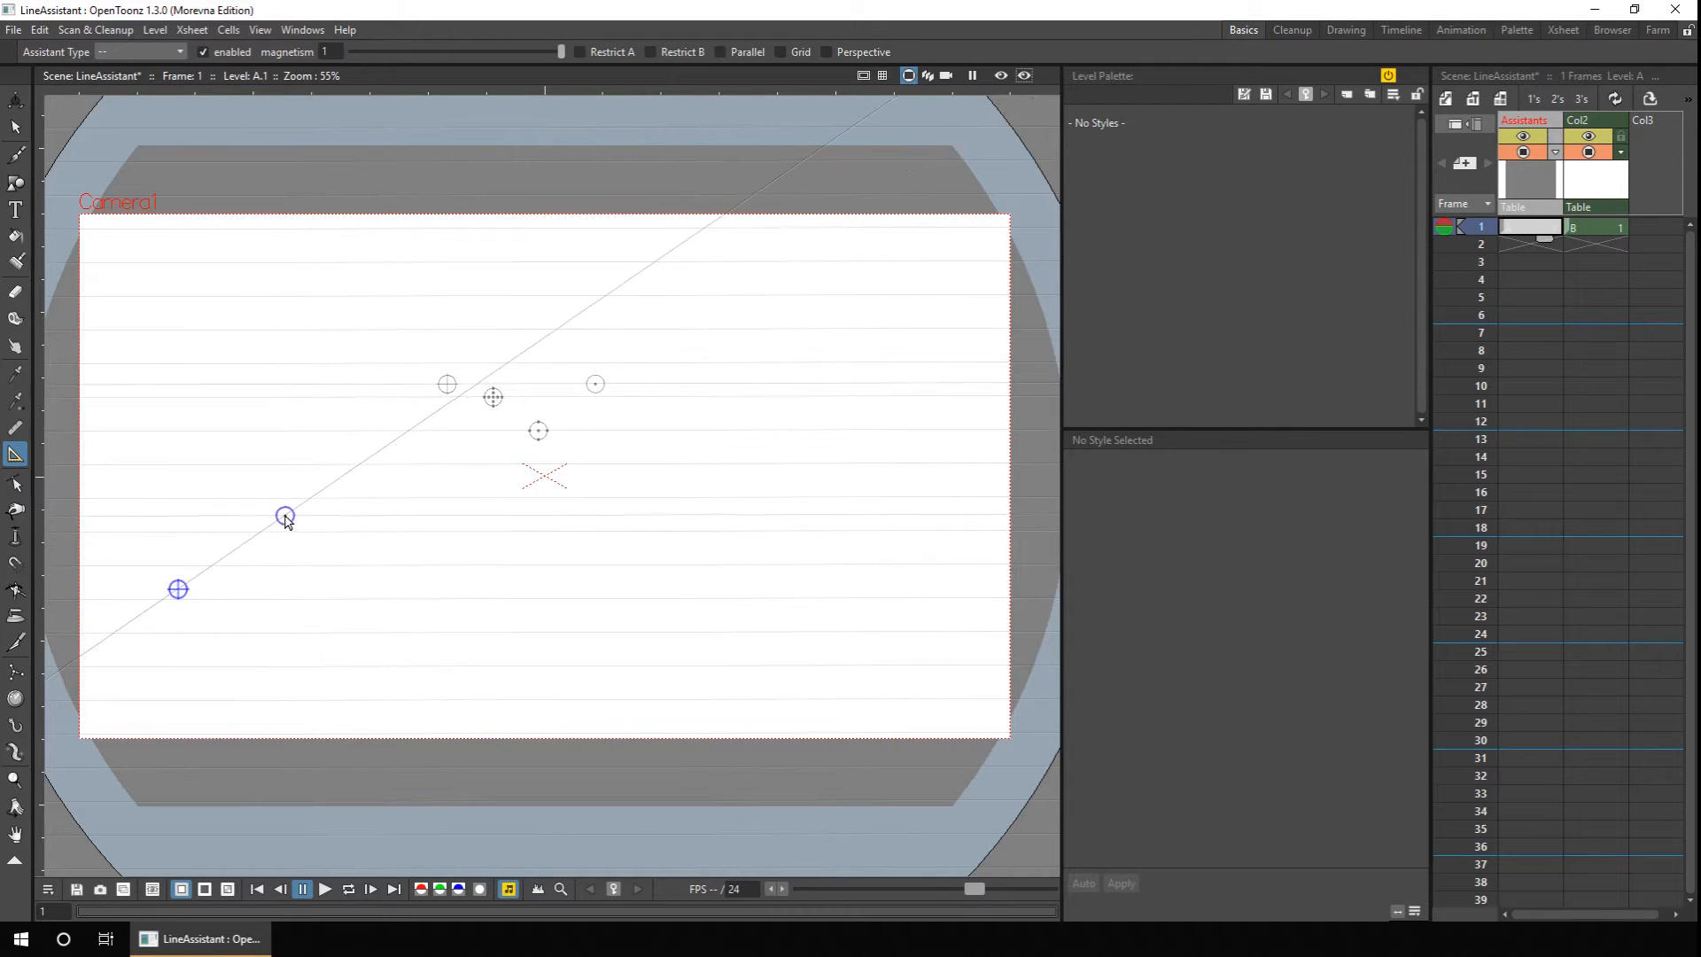
Enable Parallel and Grid for the diagonal assistant and move its outer grid handle to adjust the guide spacing.
click(721, 54)
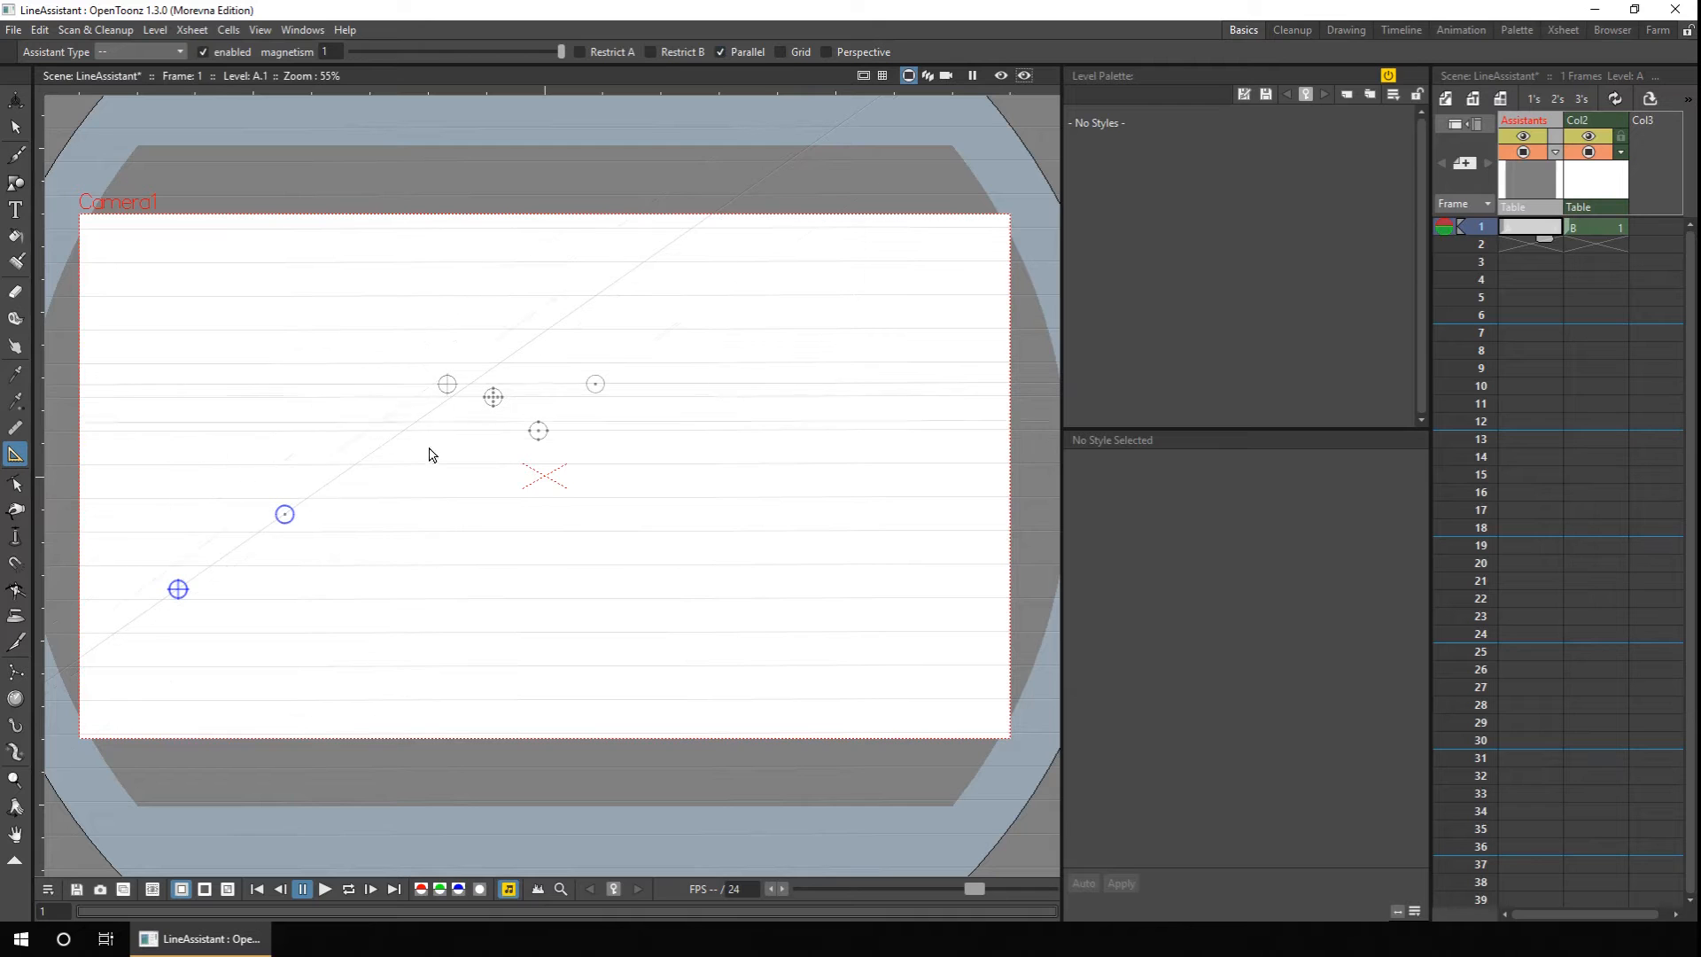
click(781, 52)
drag(217, 651, 237, 681)
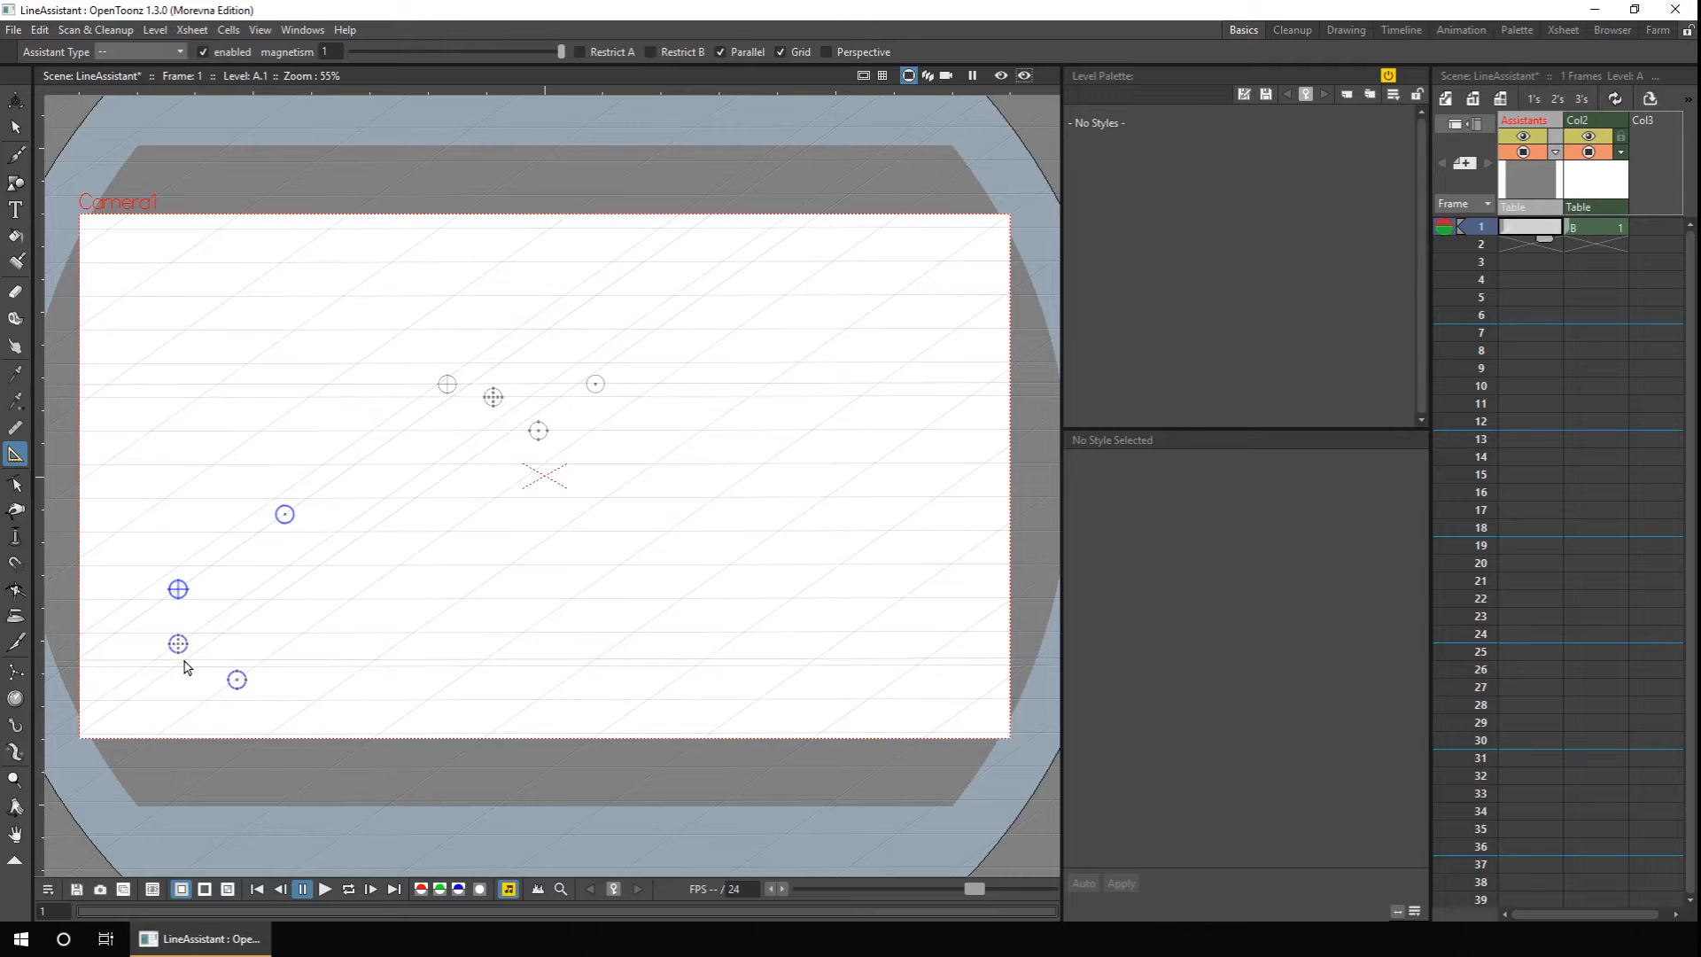
Brush two horizontal and three diagonal strokes along the two sets of guides on frame 1 of Col2.
click(1594, 227)
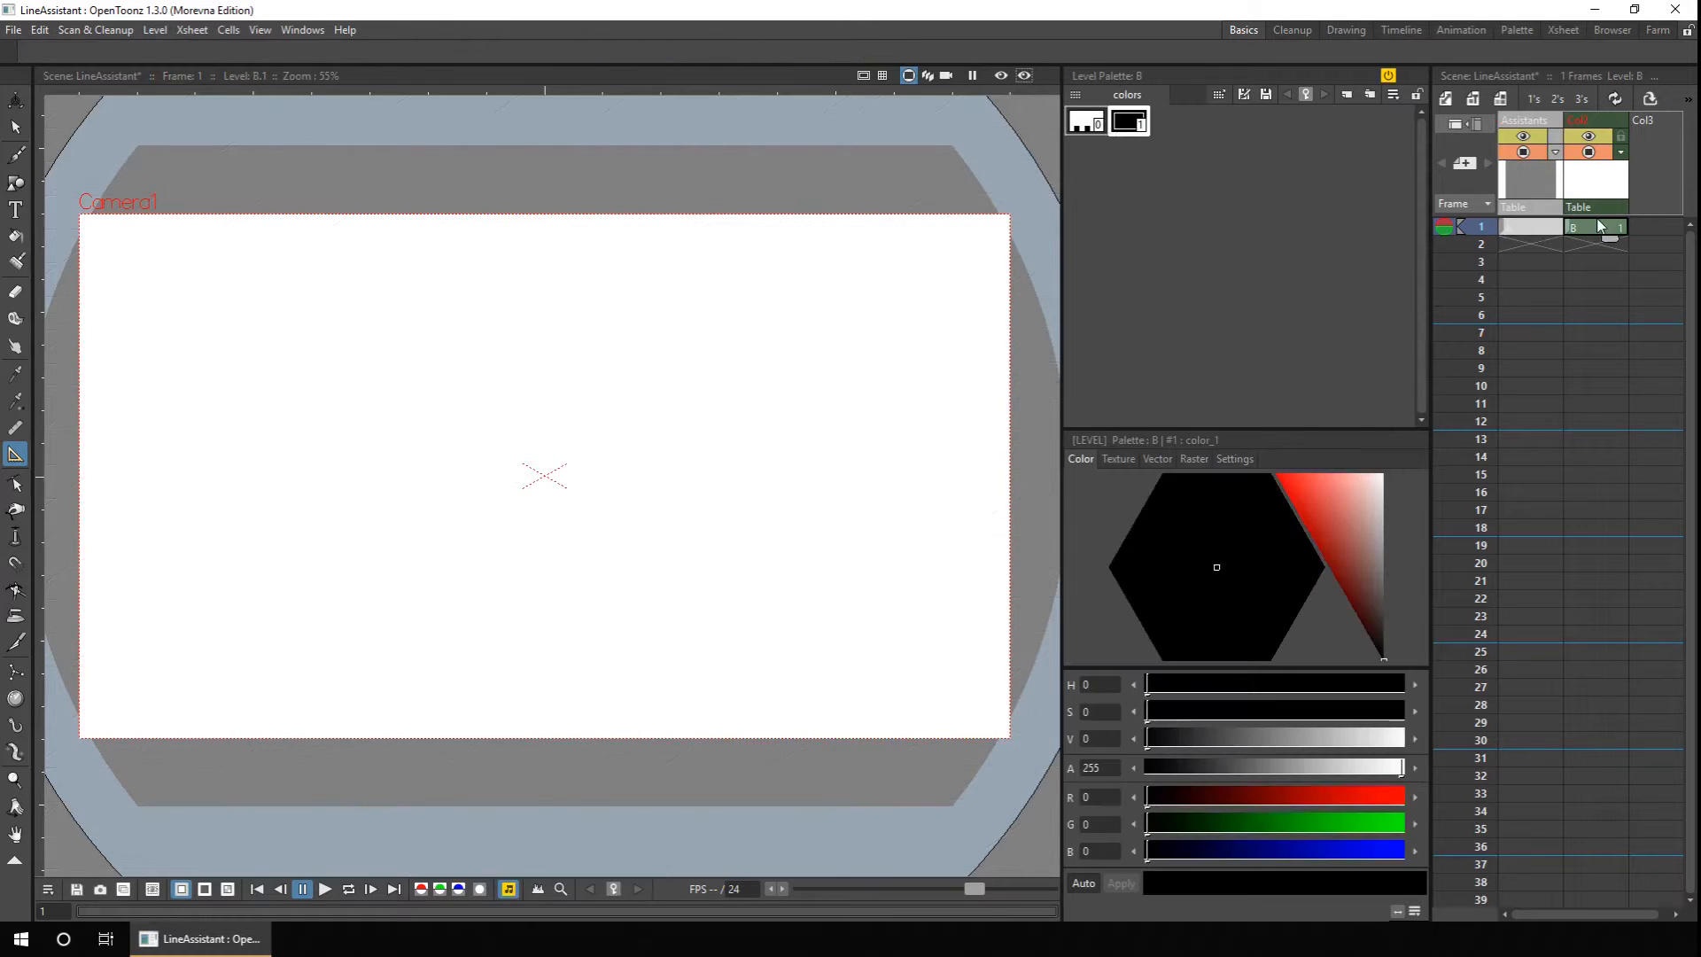
click(17, 157)
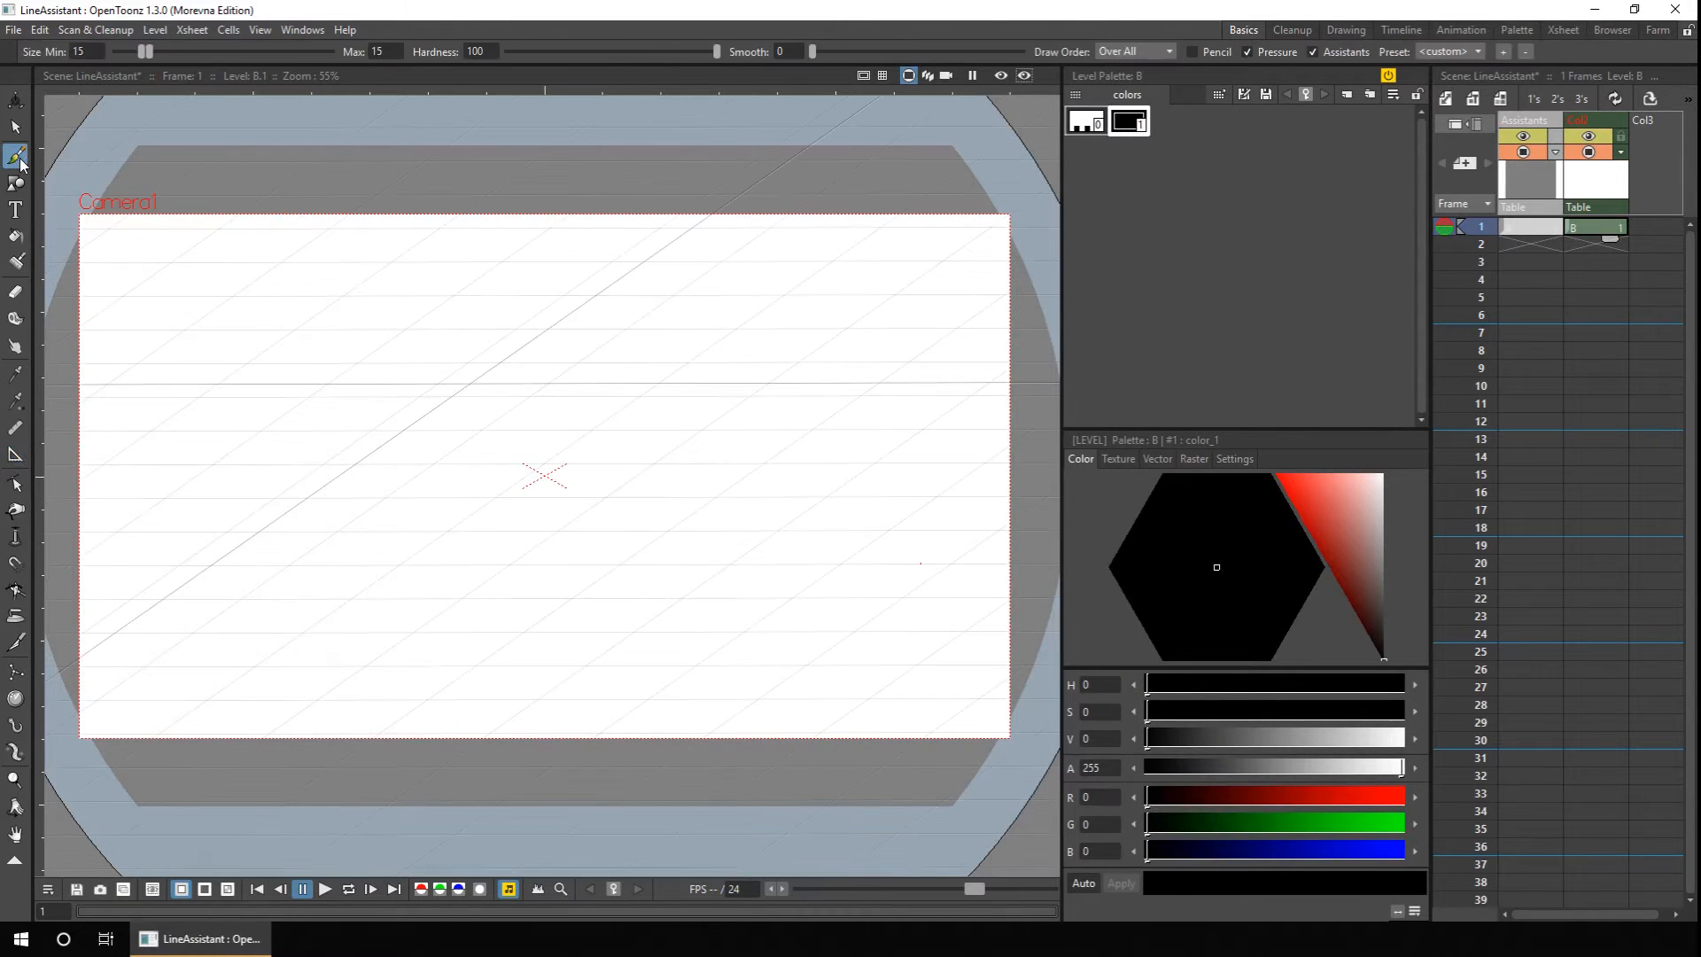
drag(210, 264, 532, 263)
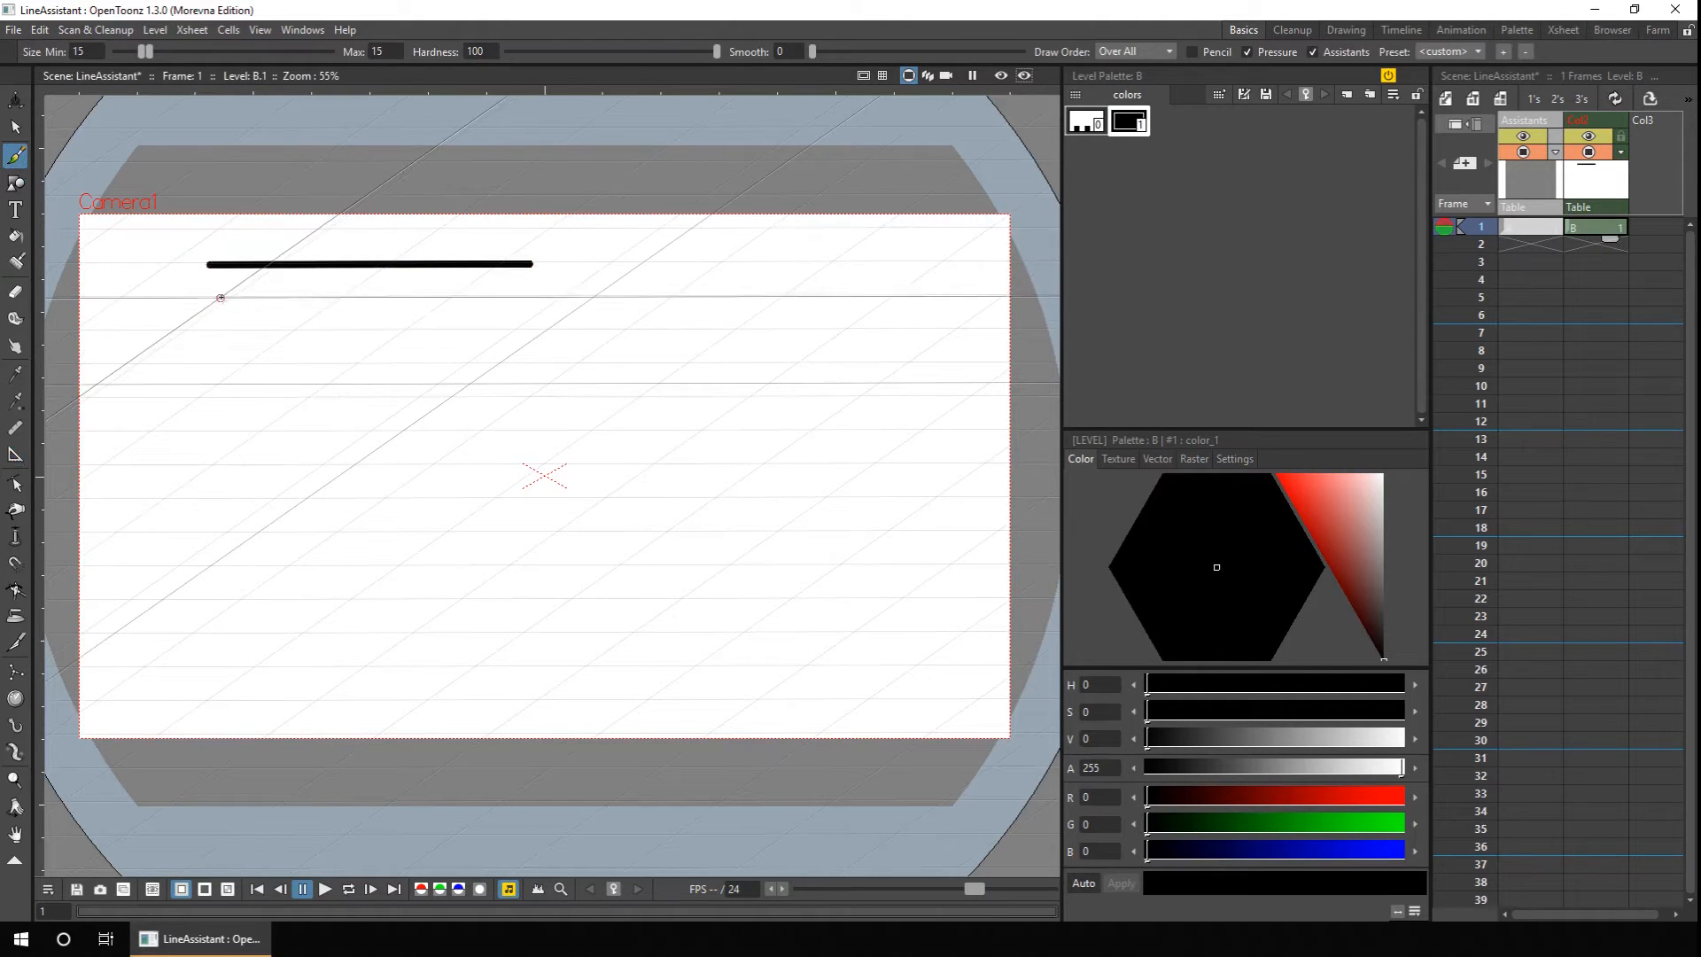
drag(231, 299, 90, 396)
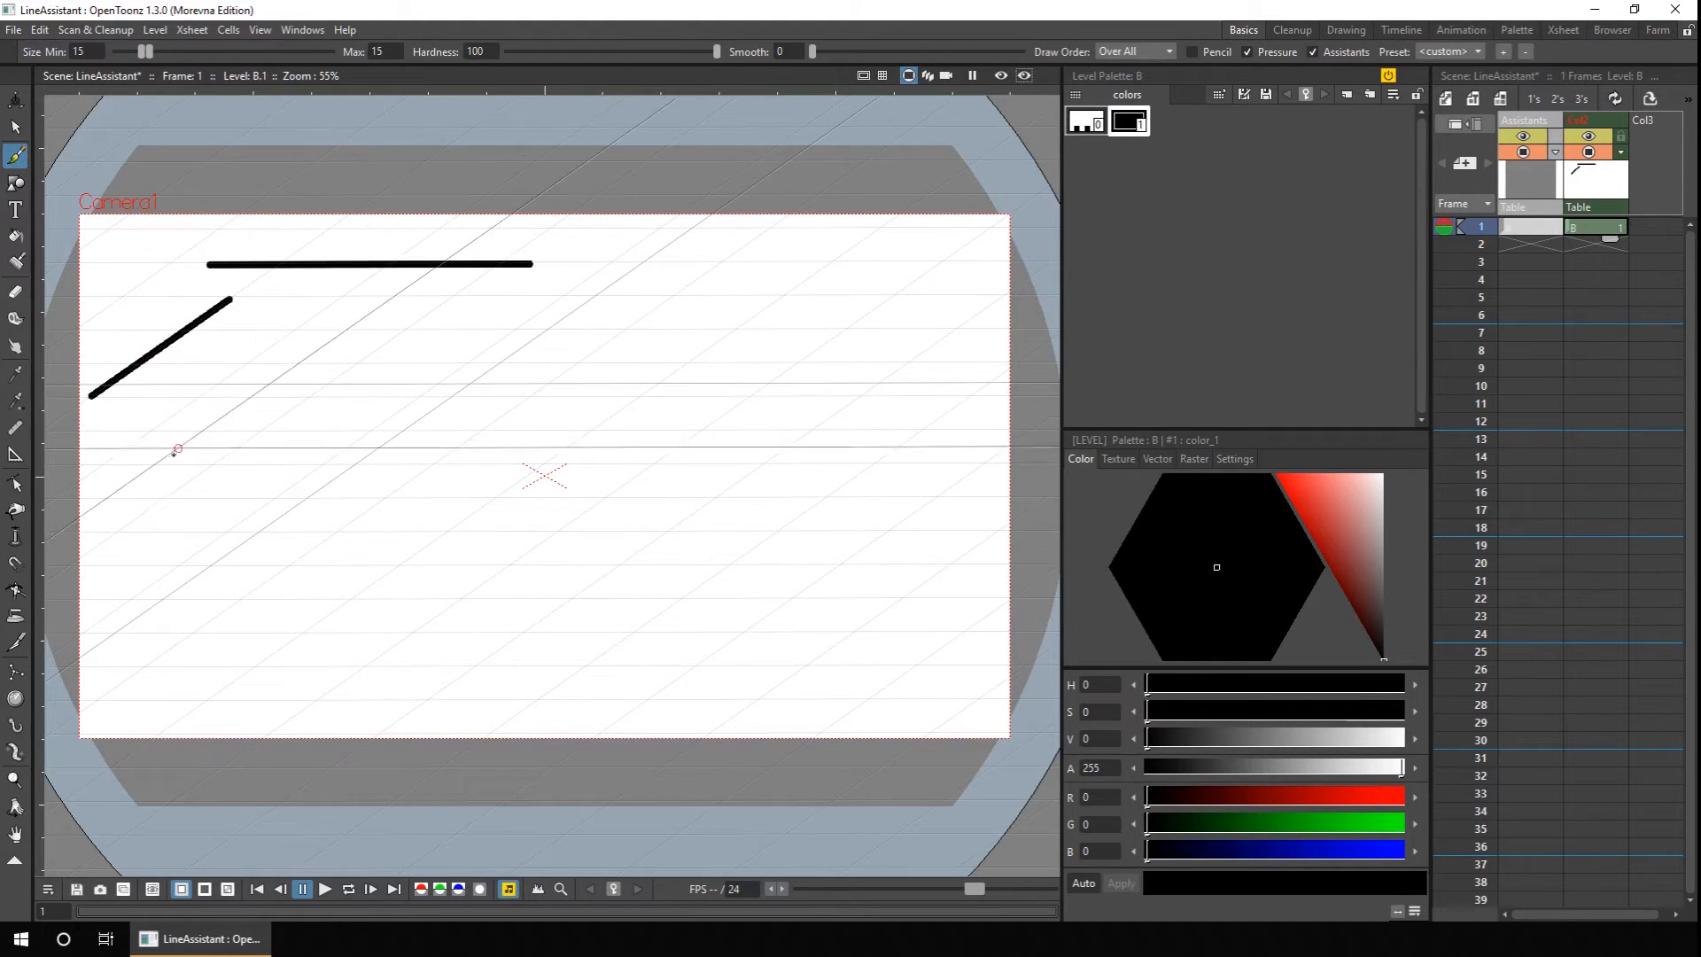
drag(171, 460, 325, 355)
mouse_move(307, 440)
mouse_down()
mouse_move(445, 341)
mouse_move(641, 315)
mouse_up()
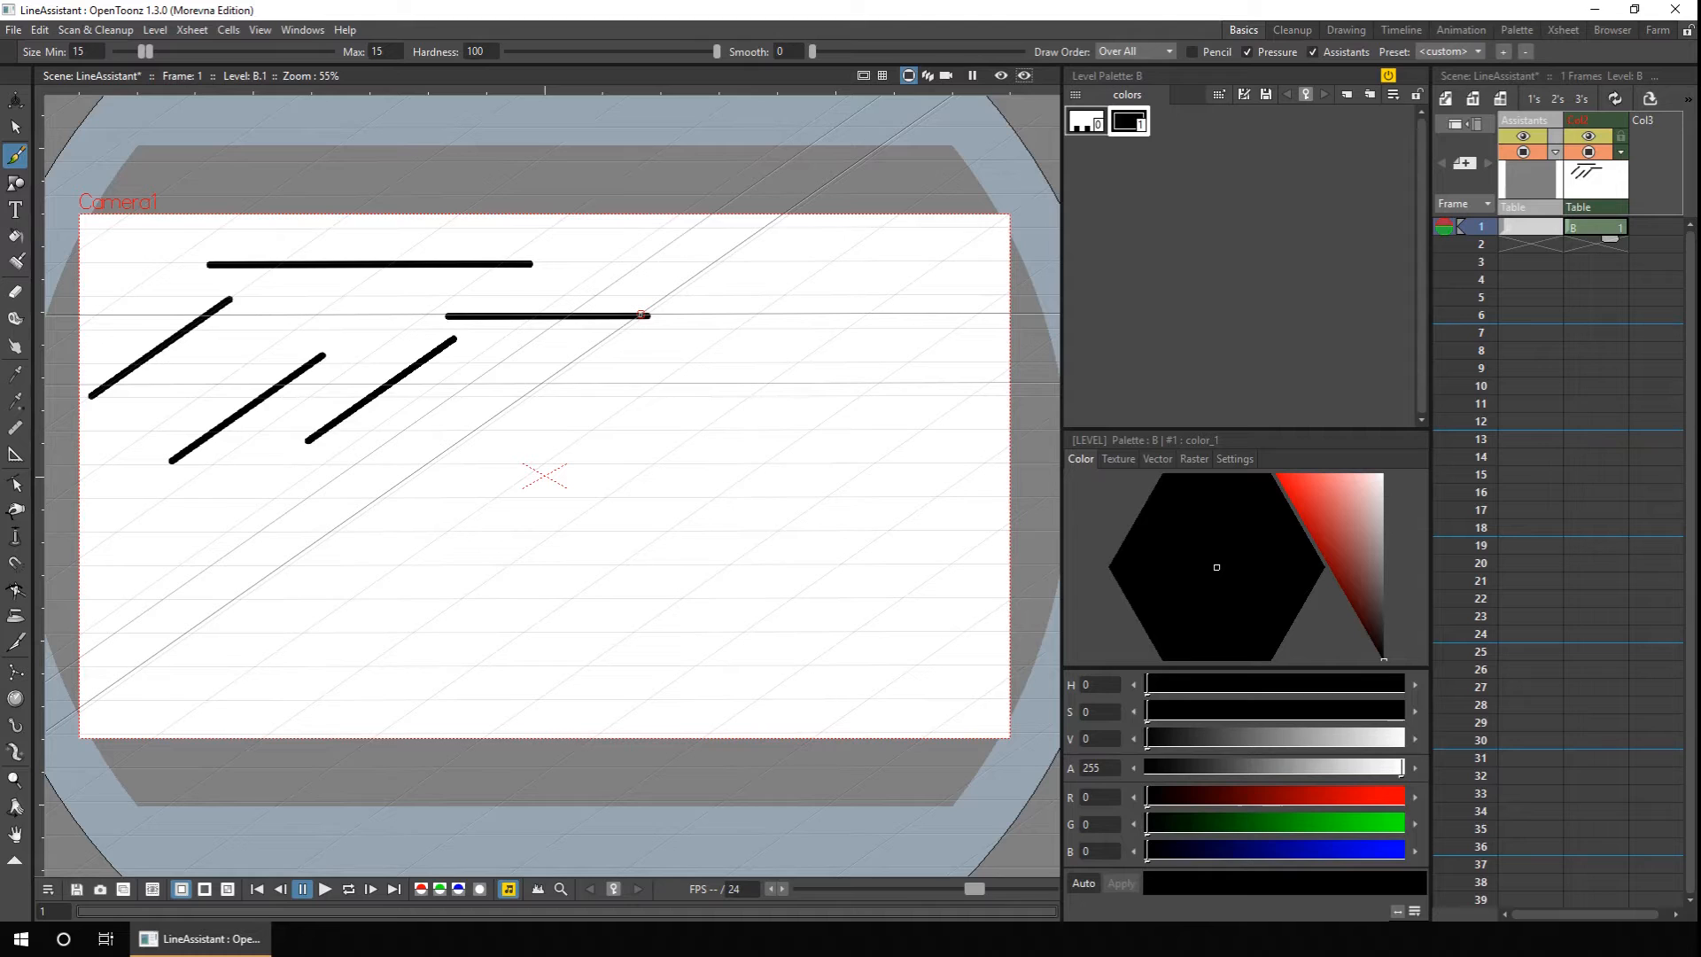
Tilt the horizontal line assistant by moving its right handle up and outward.
click(1522, 228)
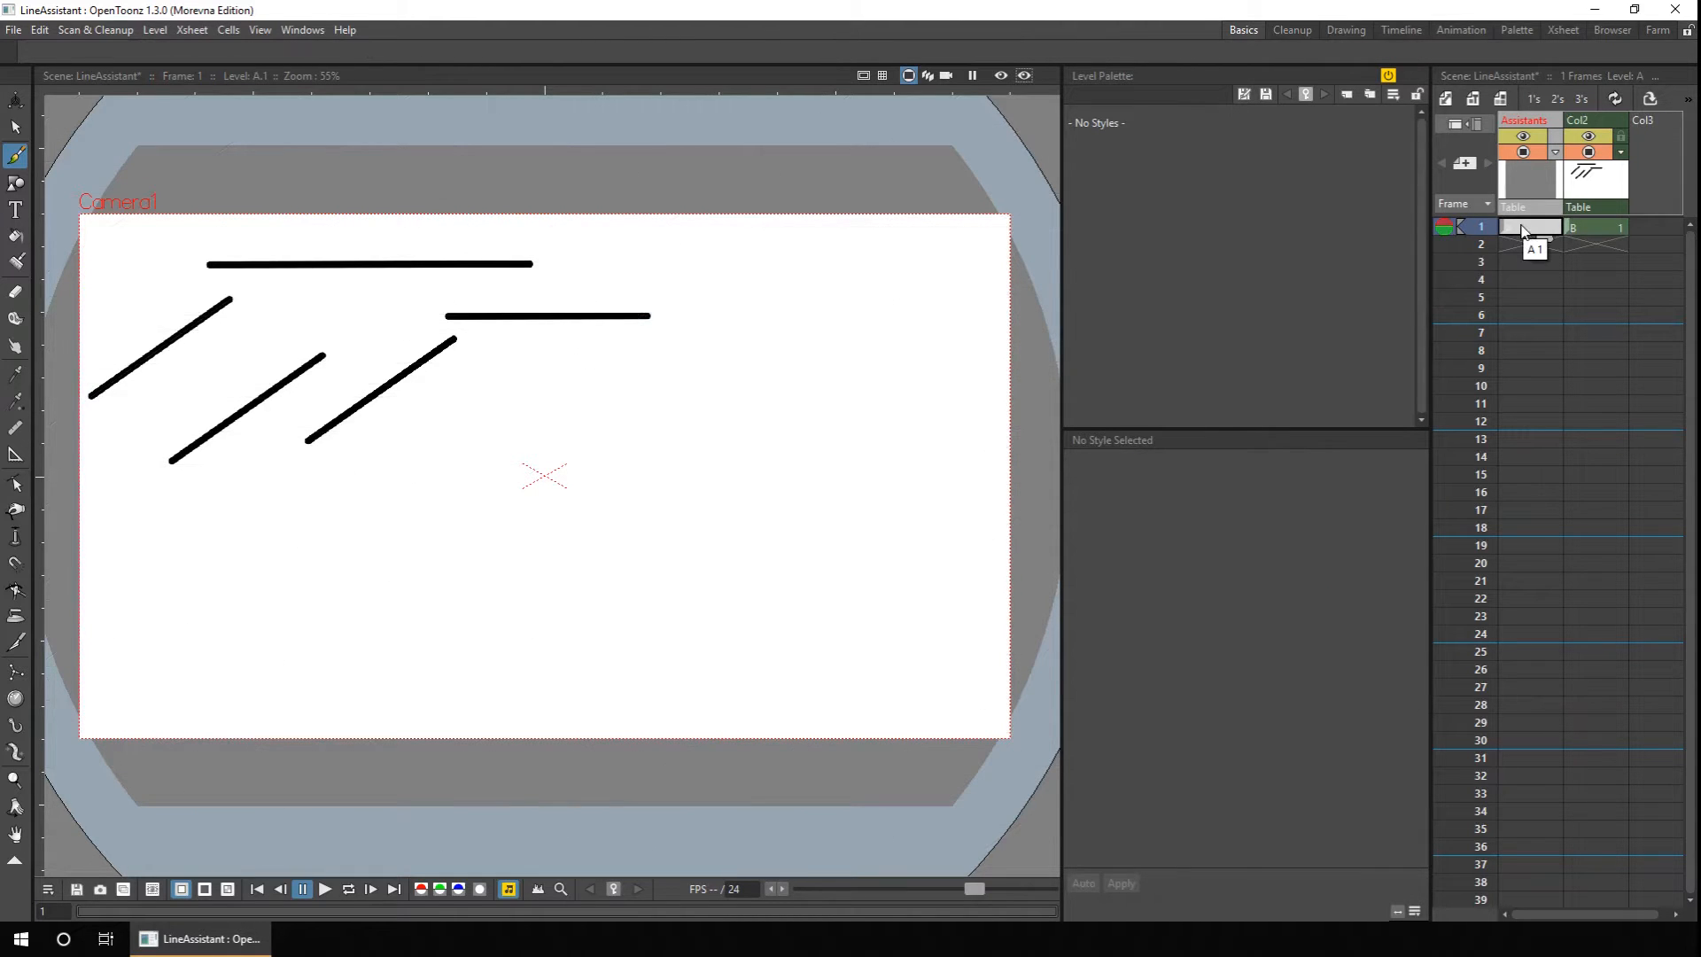
click(17, 456)
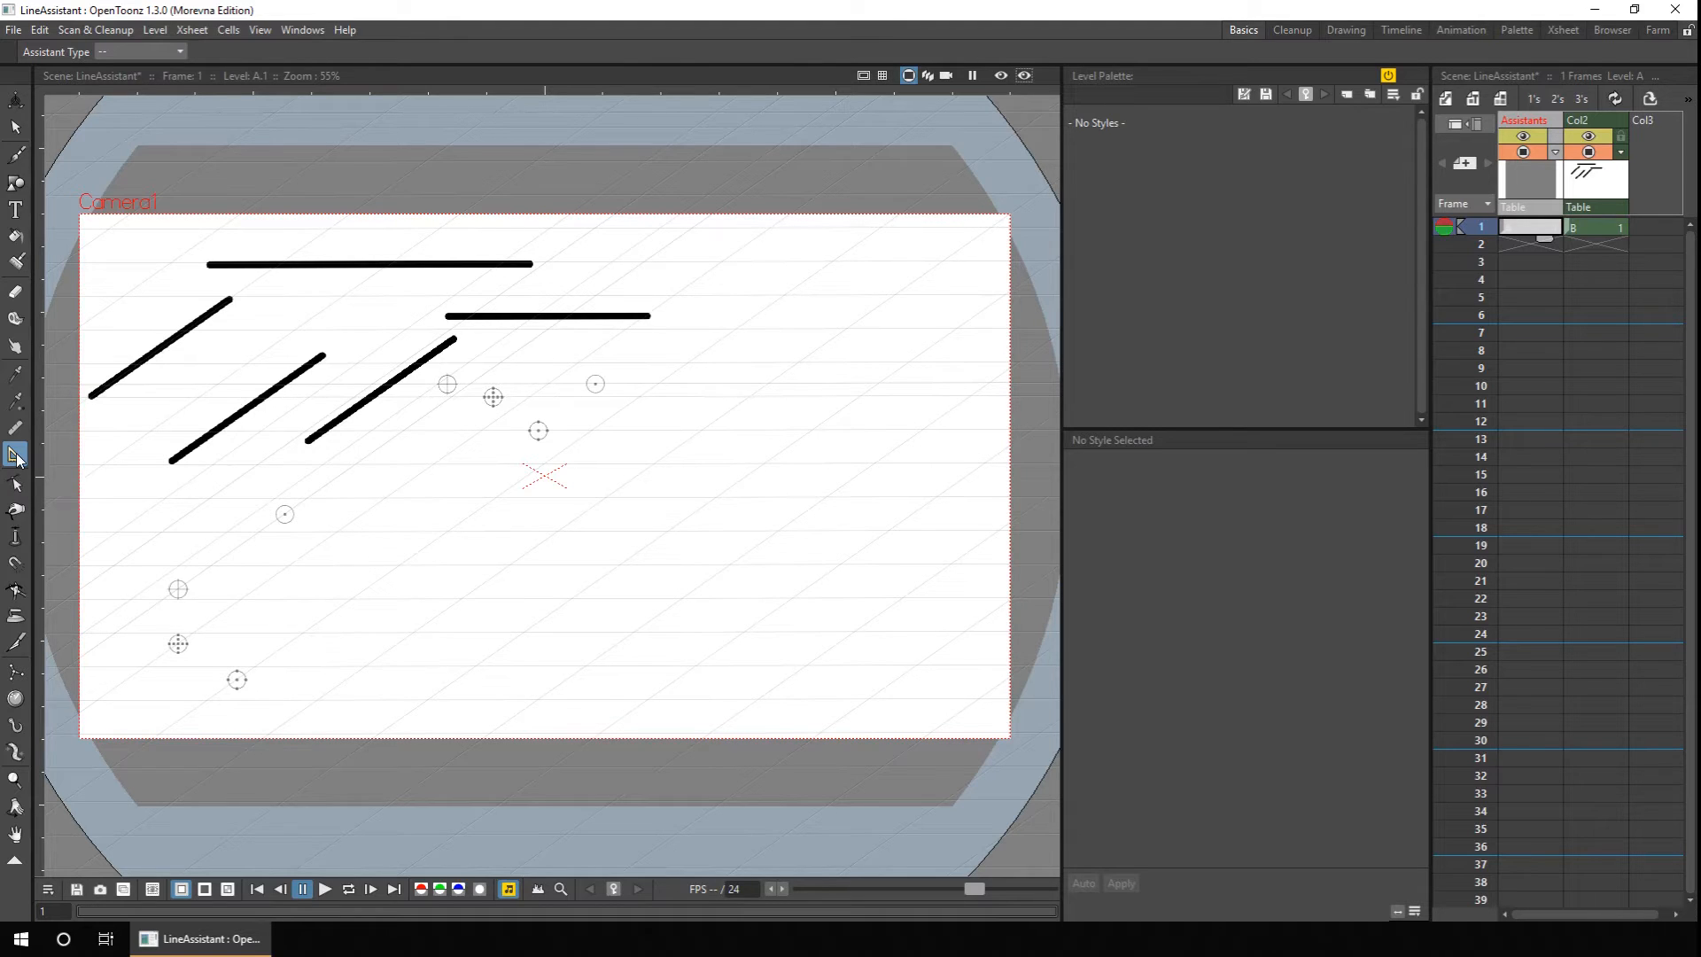
click(447, 386)
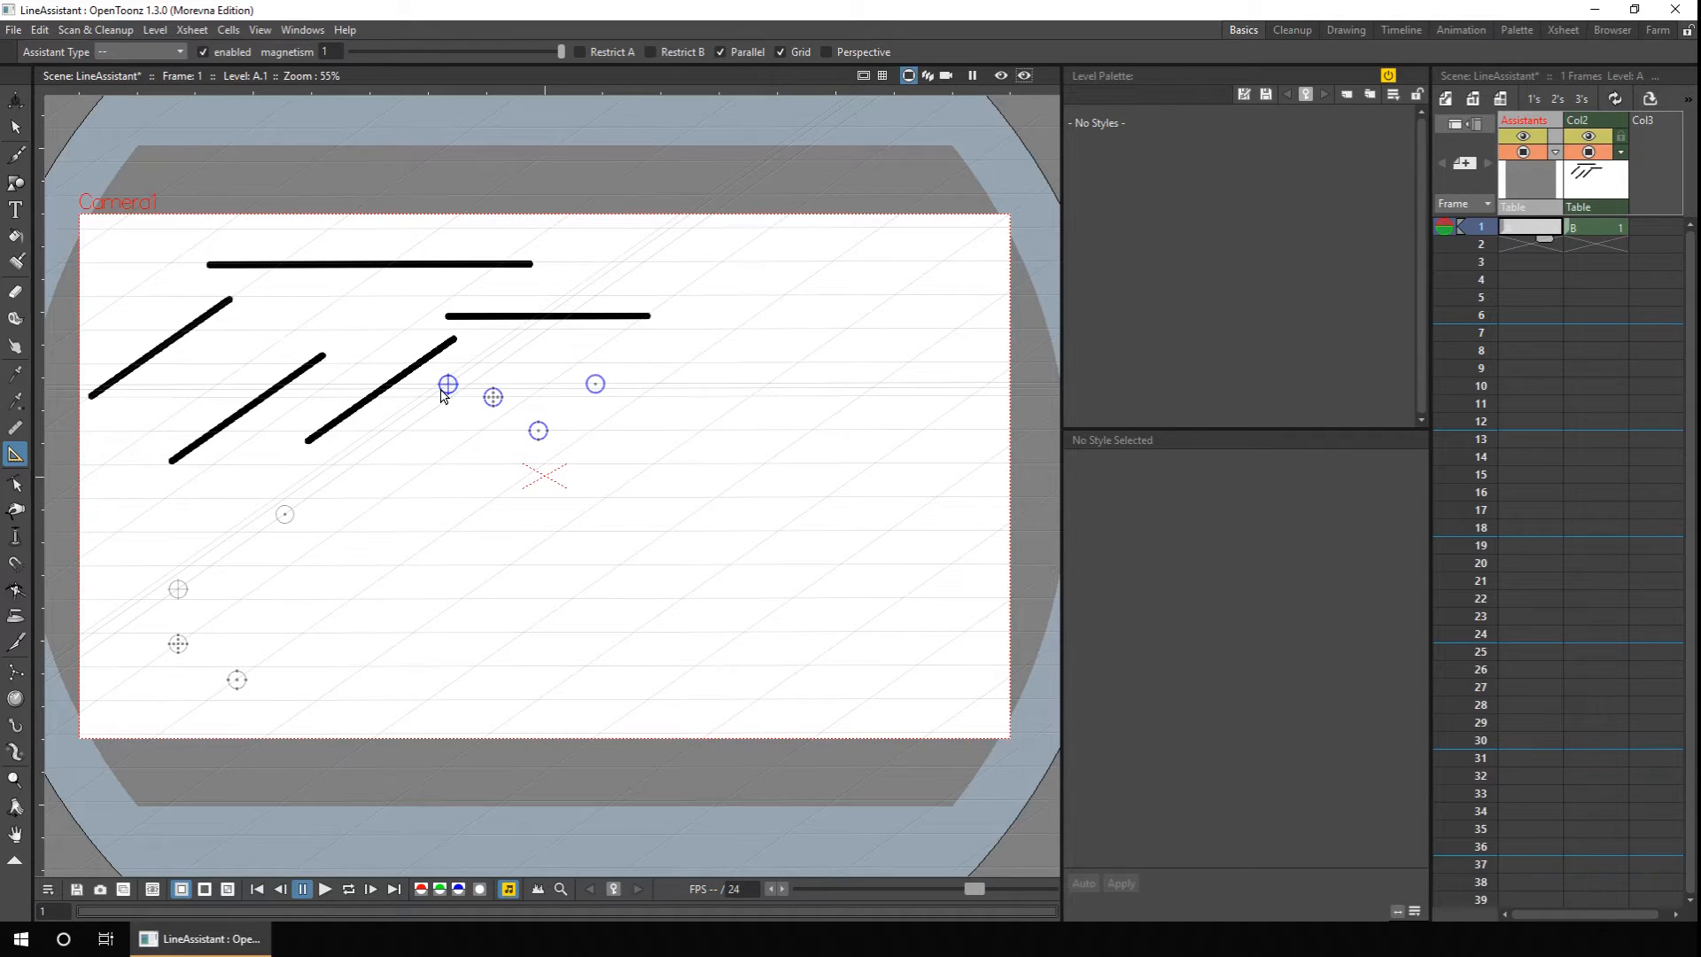
drag(596, 386, 697, 336)
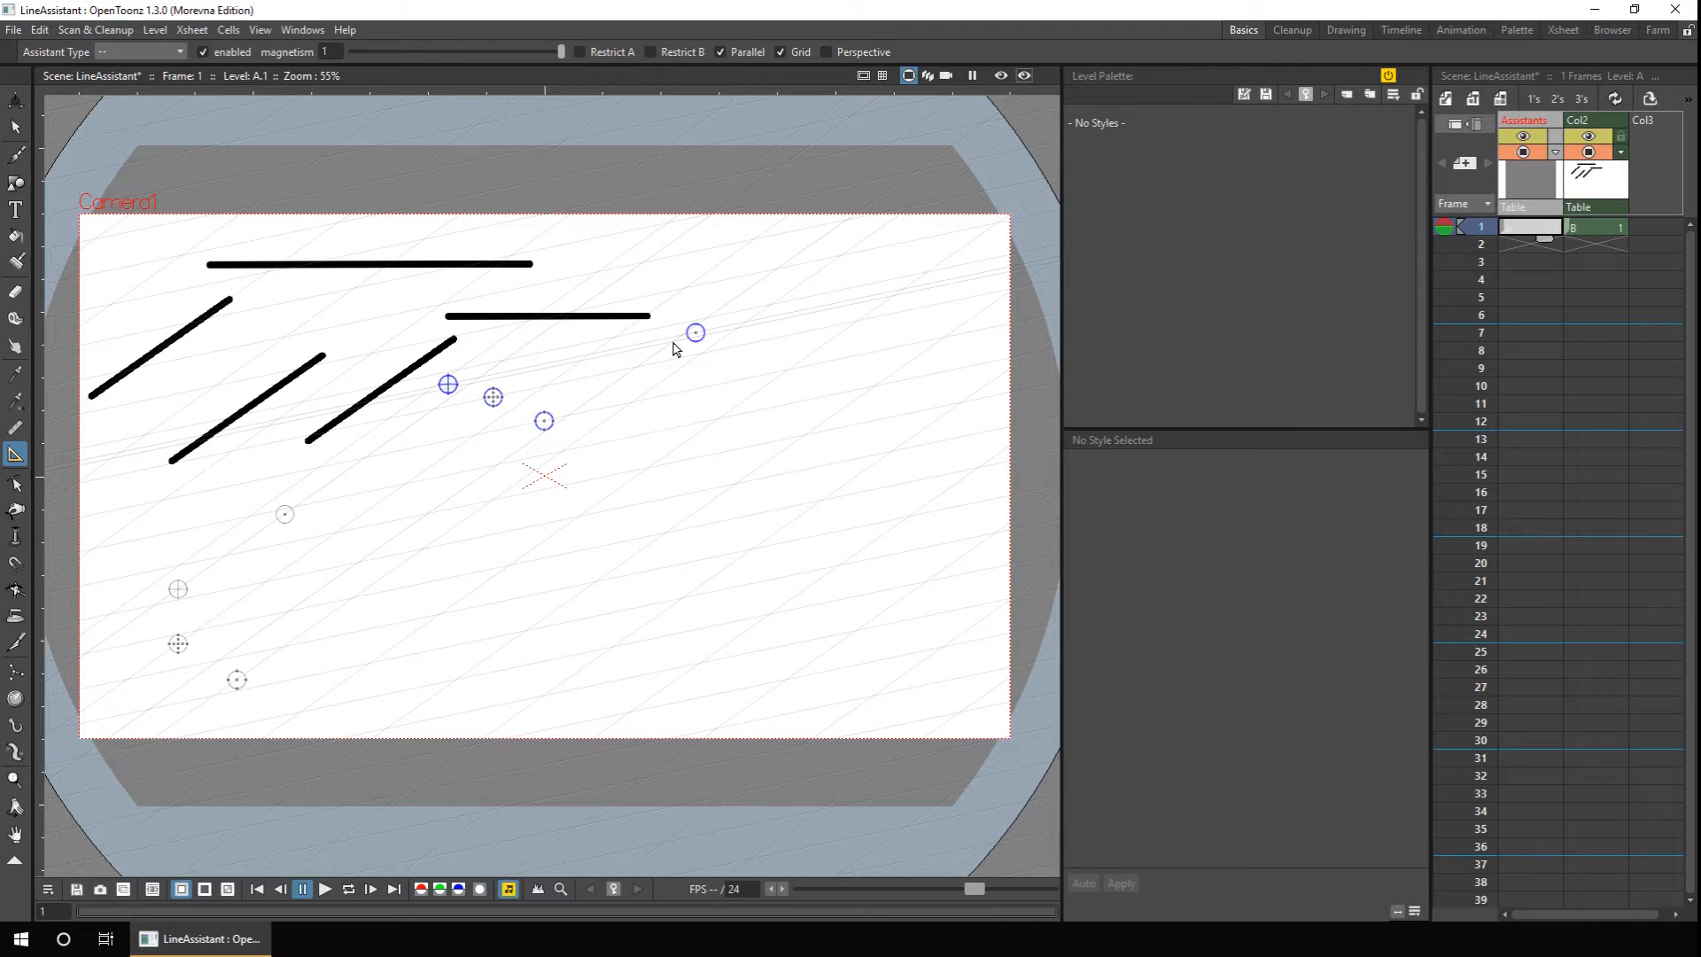
Delete the diagonal line assistant in the lower-left area of the frame.
click(178, 590)
drag(178, 589, 173, 586)
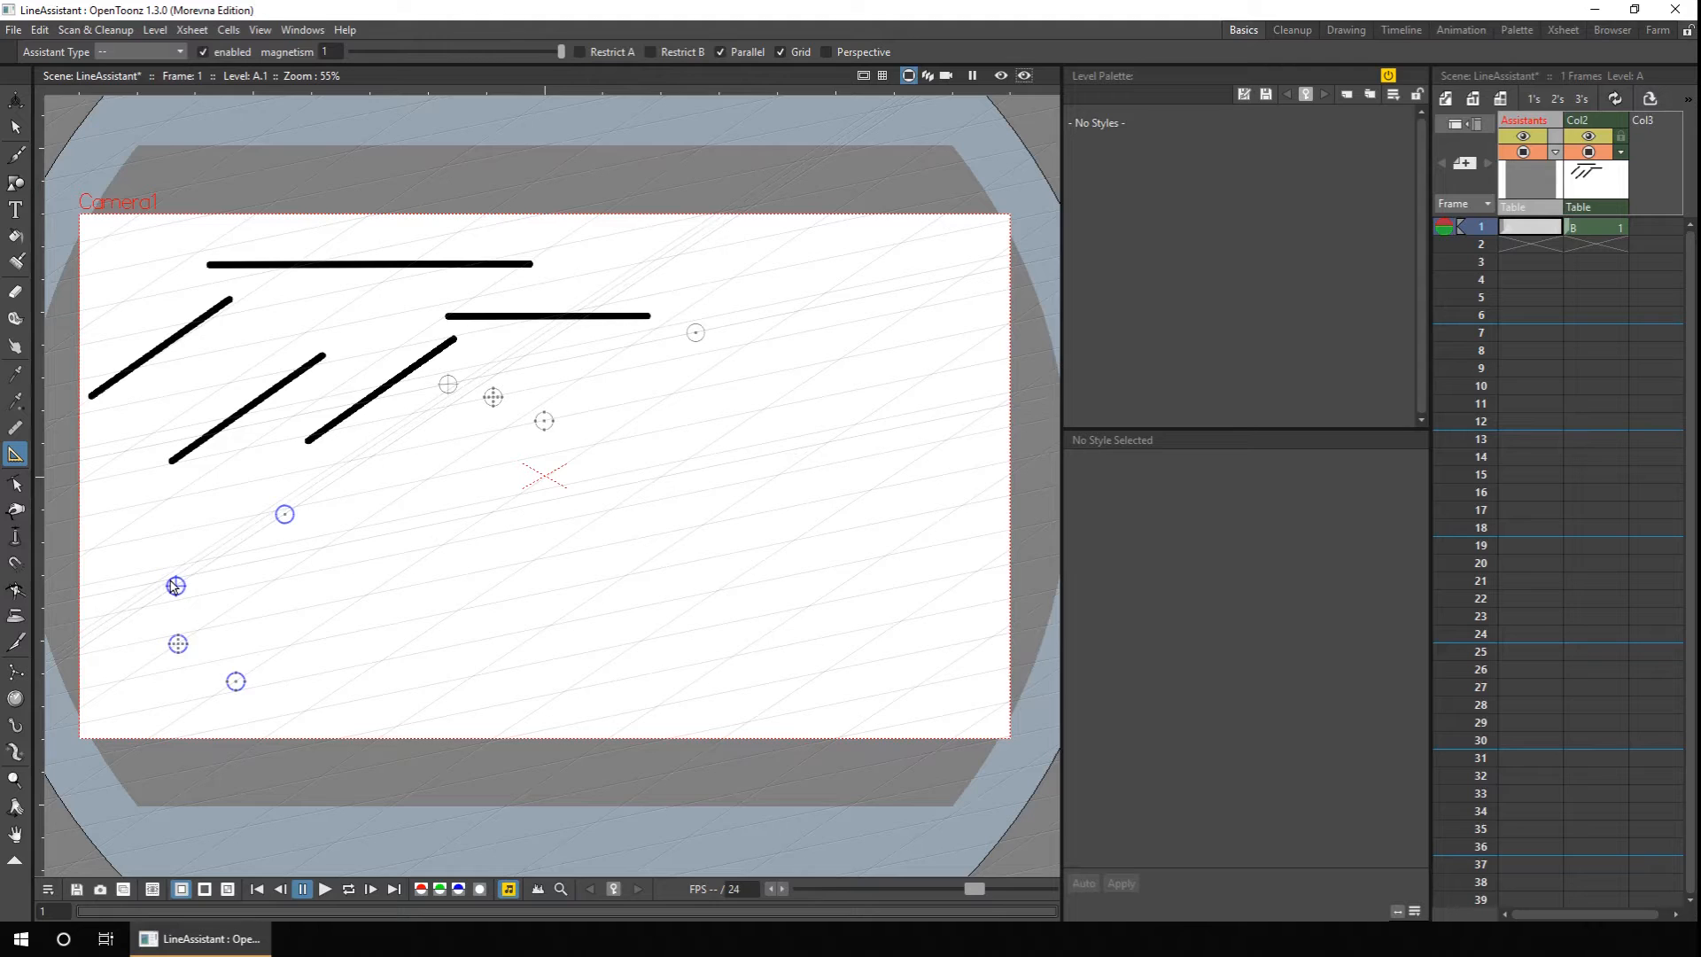
key(Delete)
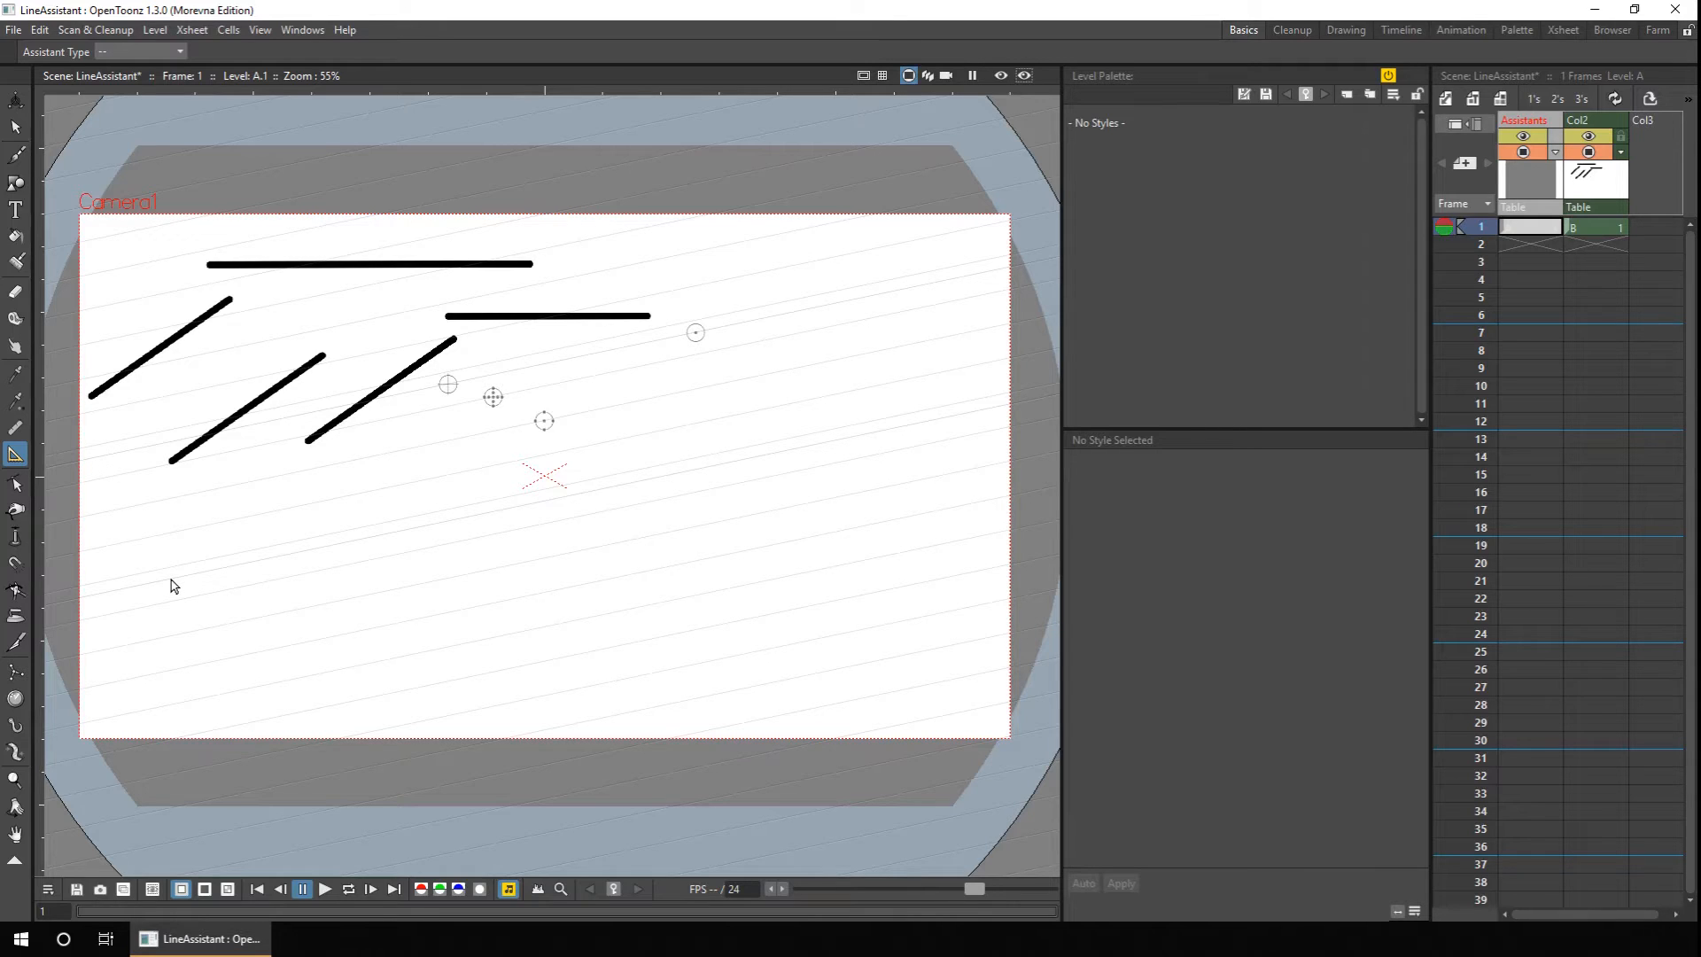
Add a vertical Line assistant left of the camera centre on frame 2 of the Assistants column.
click(1531, 242)
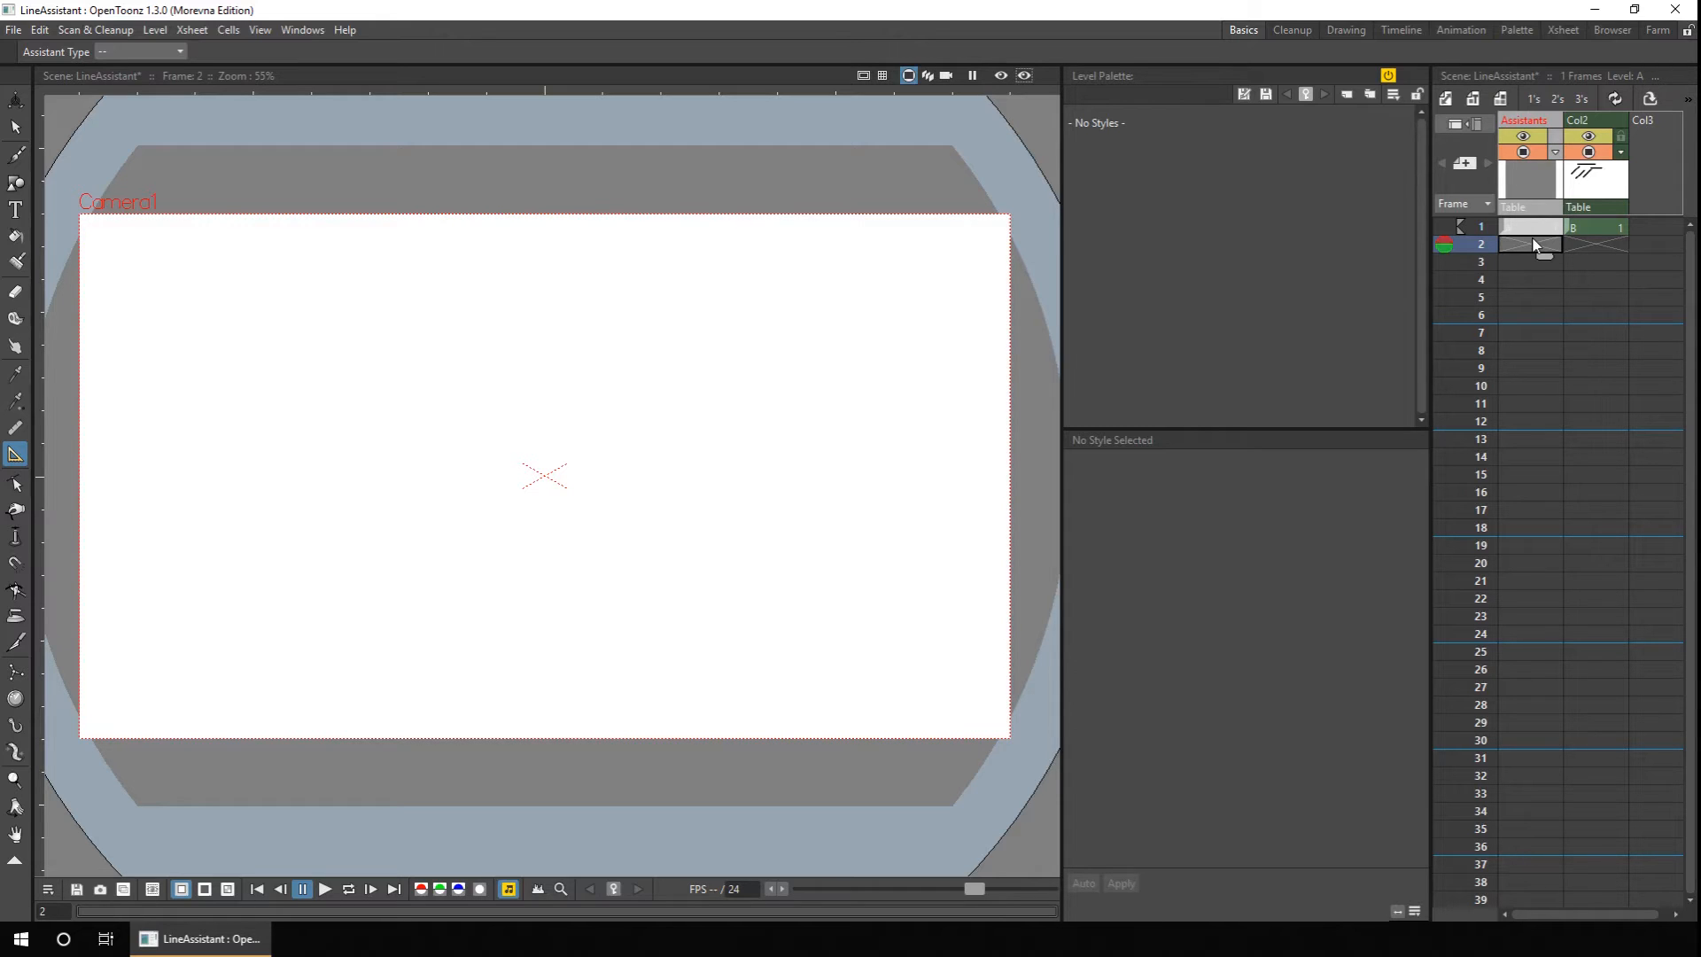
click(158, 51)
click(134, 90)
drag(490, 288, 487, 555)
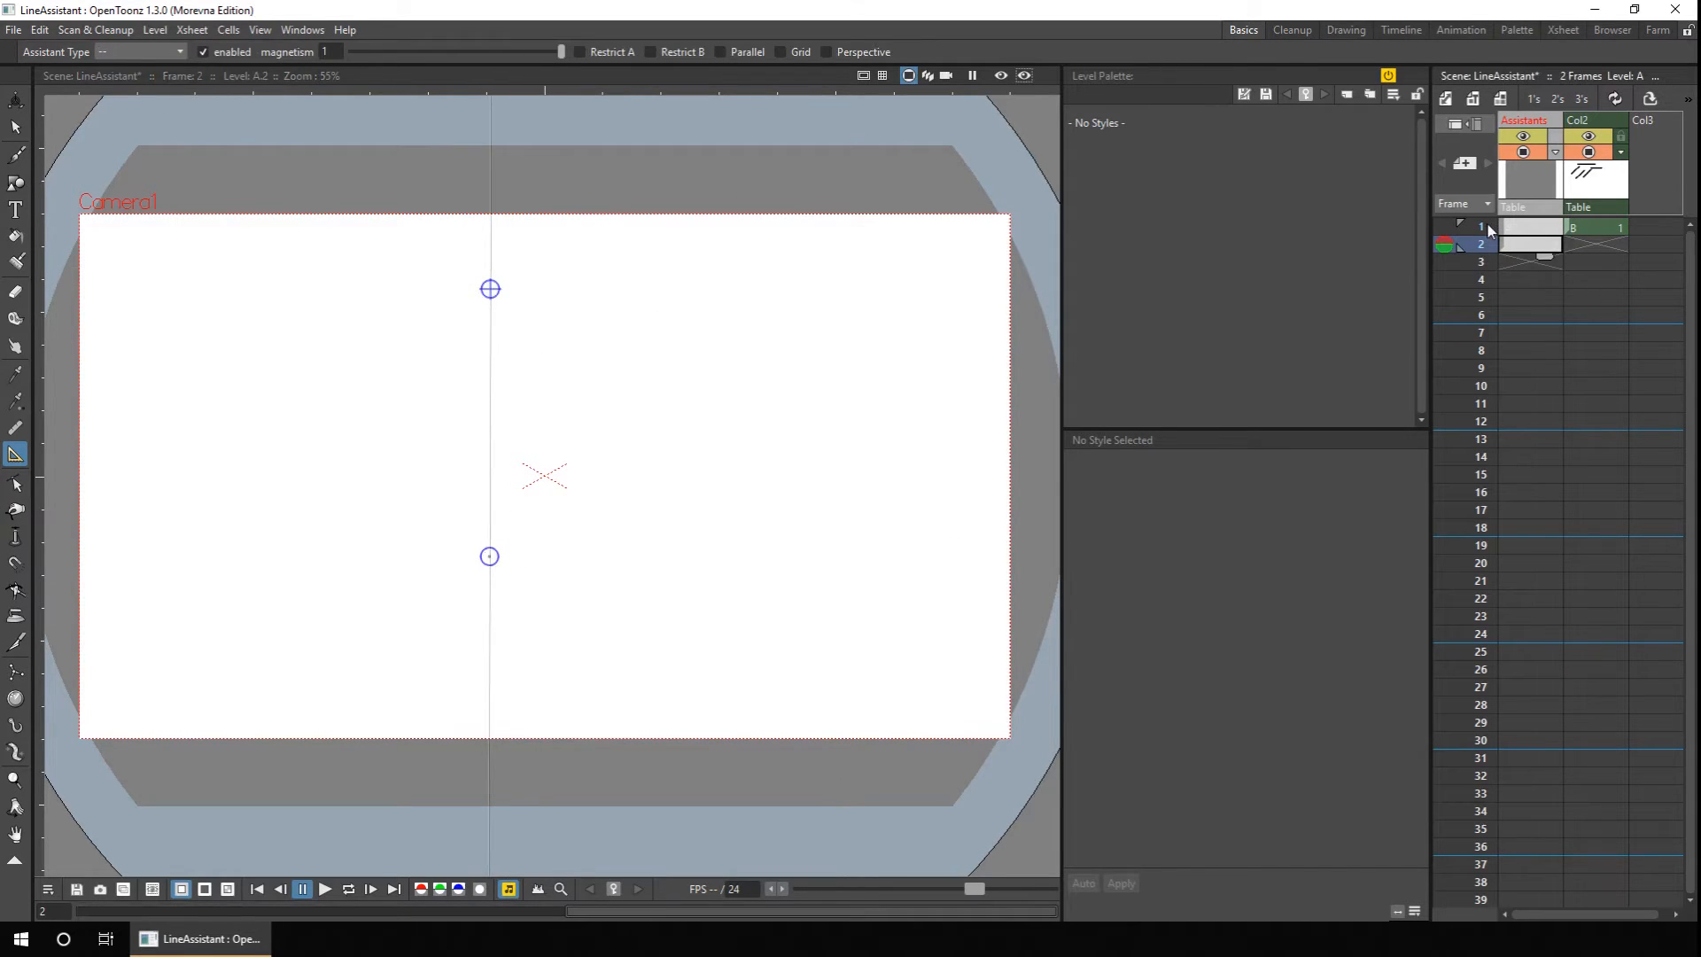
Switch between frames 1 and 2 of the Assistants column to compare their assistants.
click(1530, 230)
click(1530, 244)
click(1529, 232)
click(1529, 247)
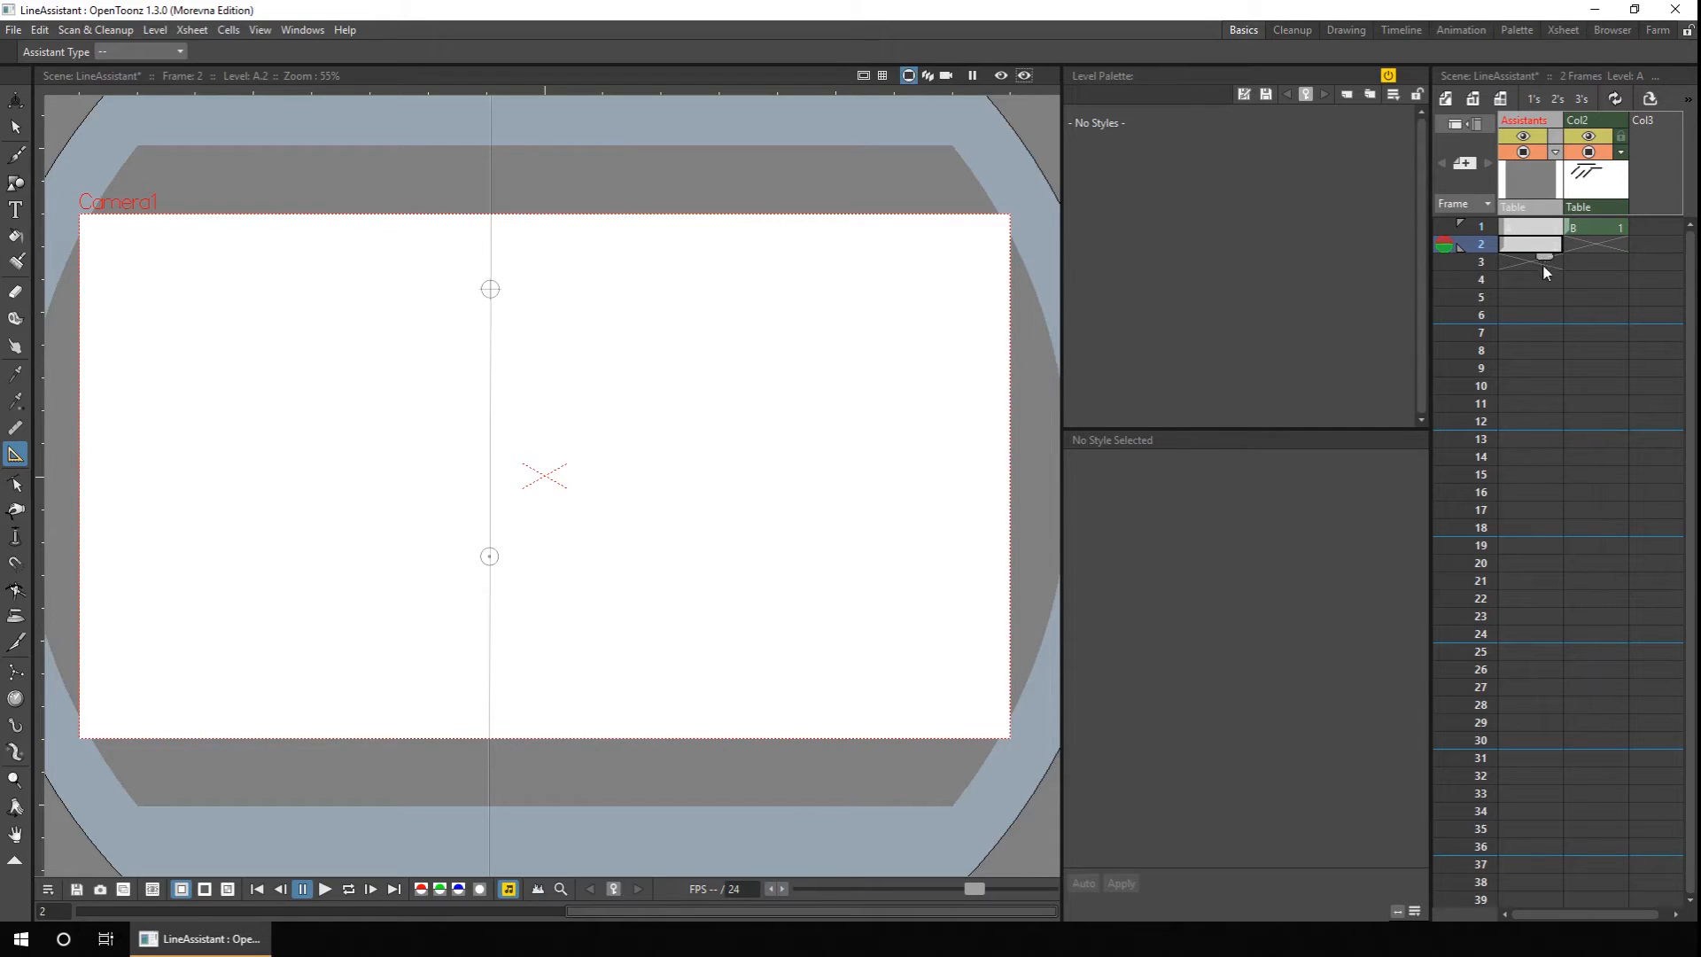
Extend the Assistants column through frame 7 and switch frame 7 to the first assistant drawing, A.1.
drag(1539, 302, 1535, 348)
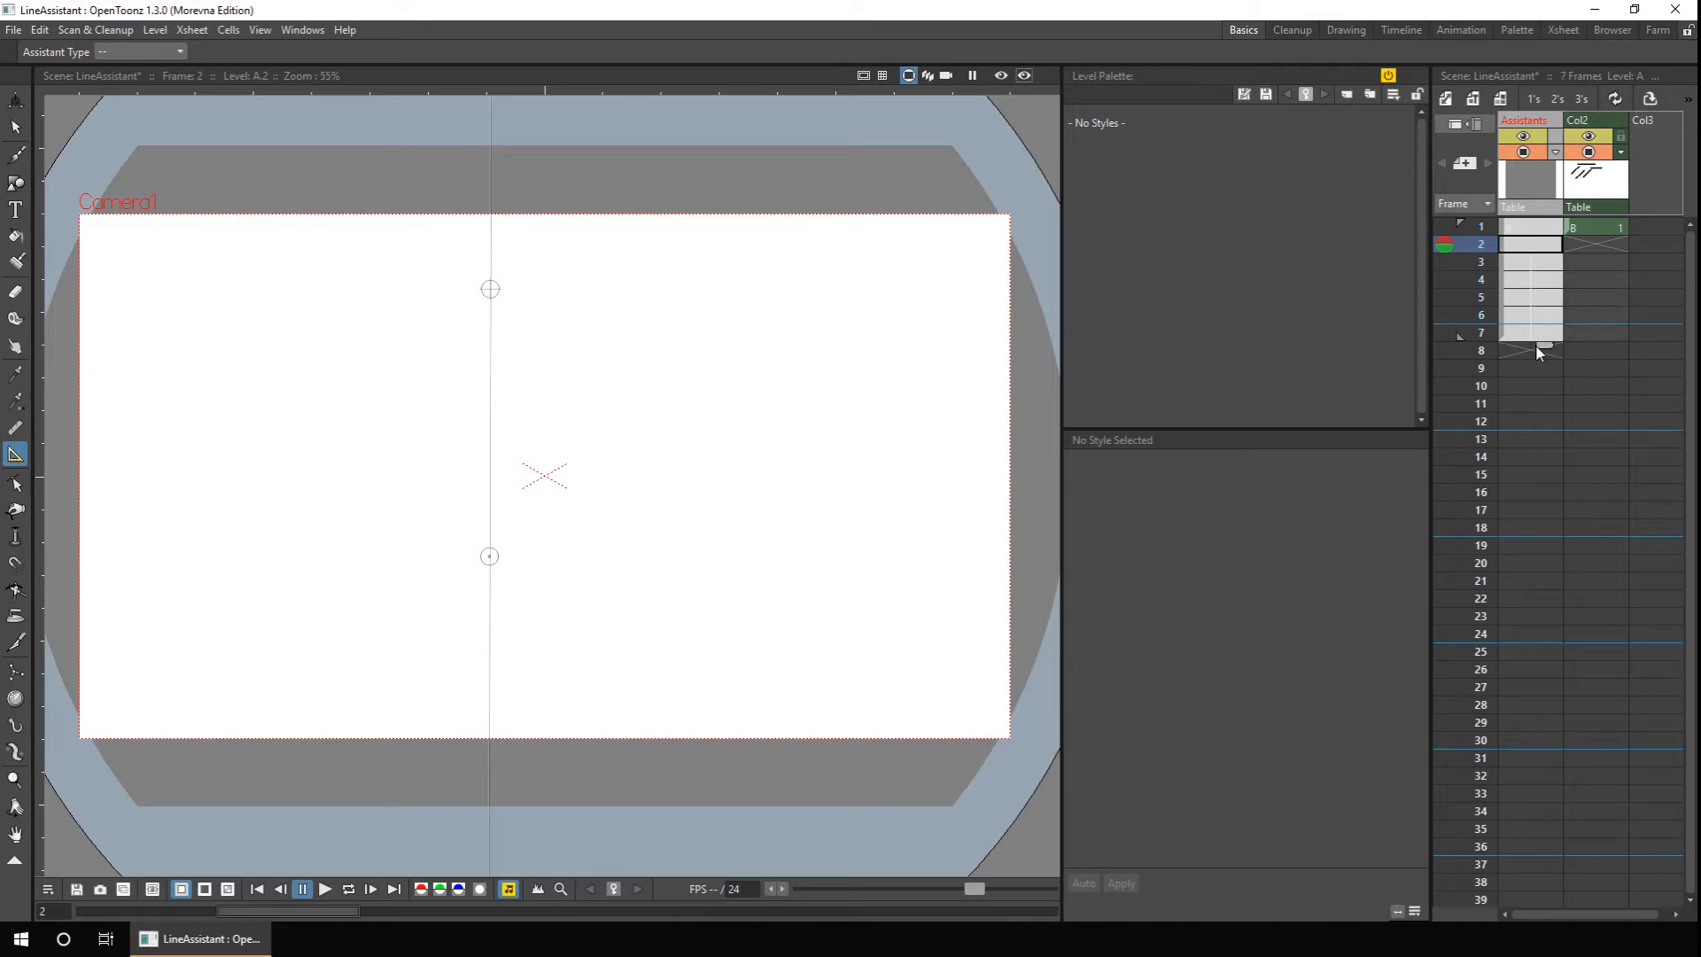
click(1485, 306)
click(1486, 315)
click(1486, 333)
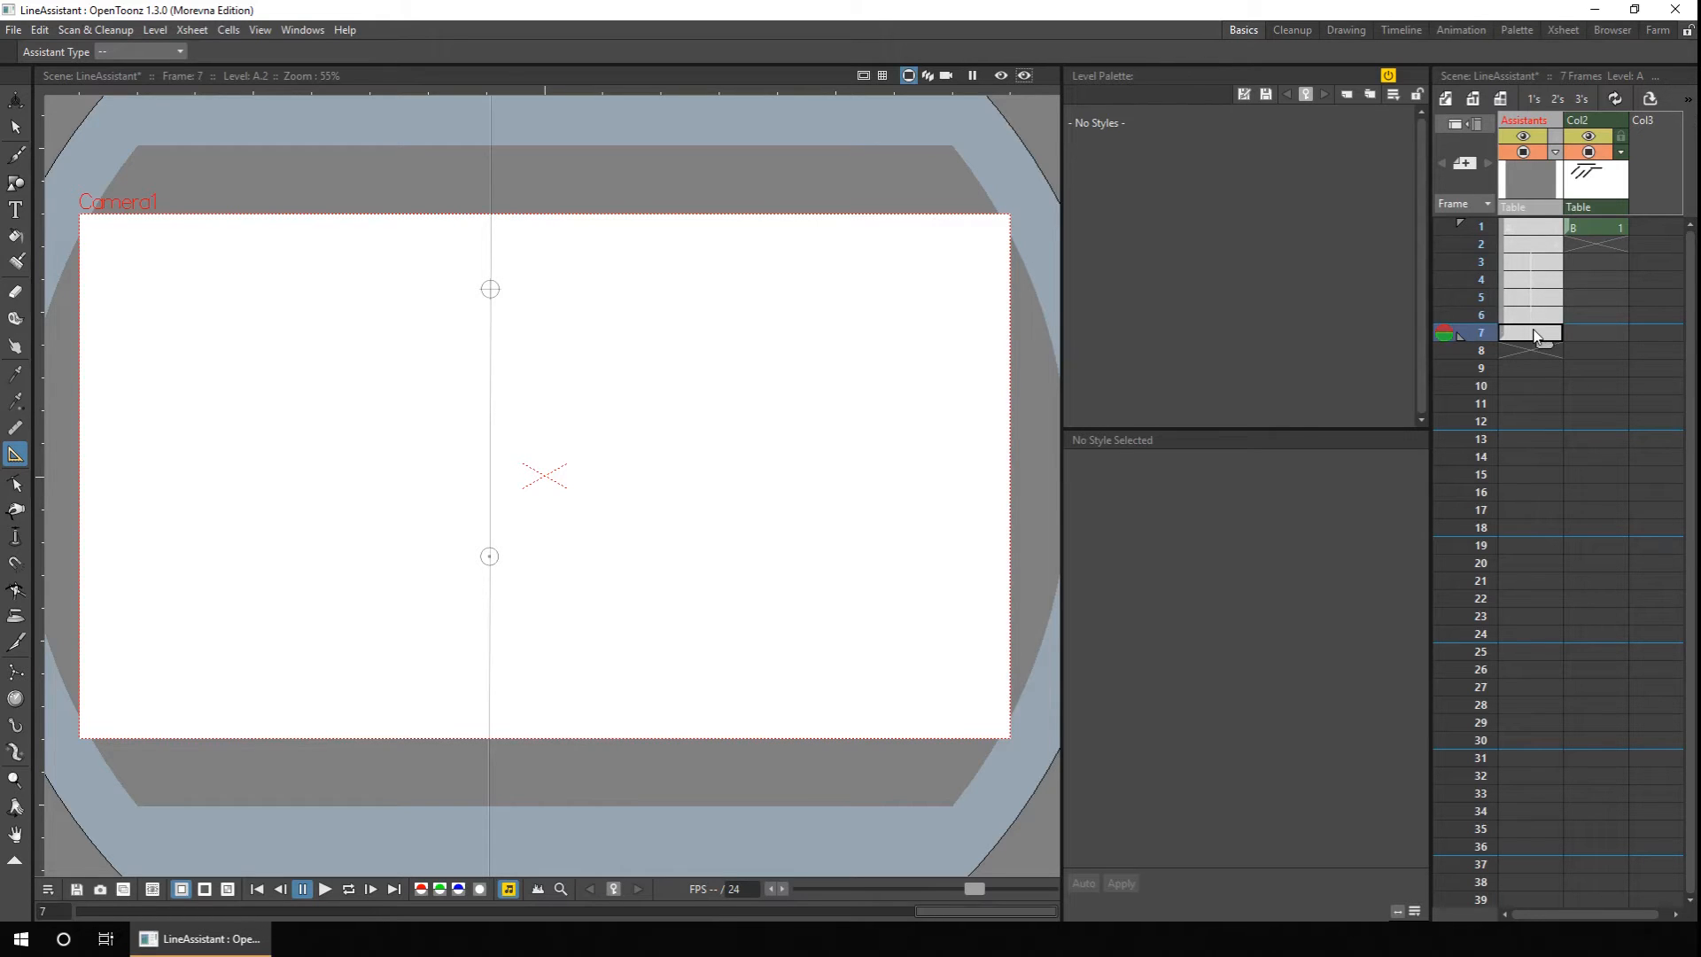
key(q)
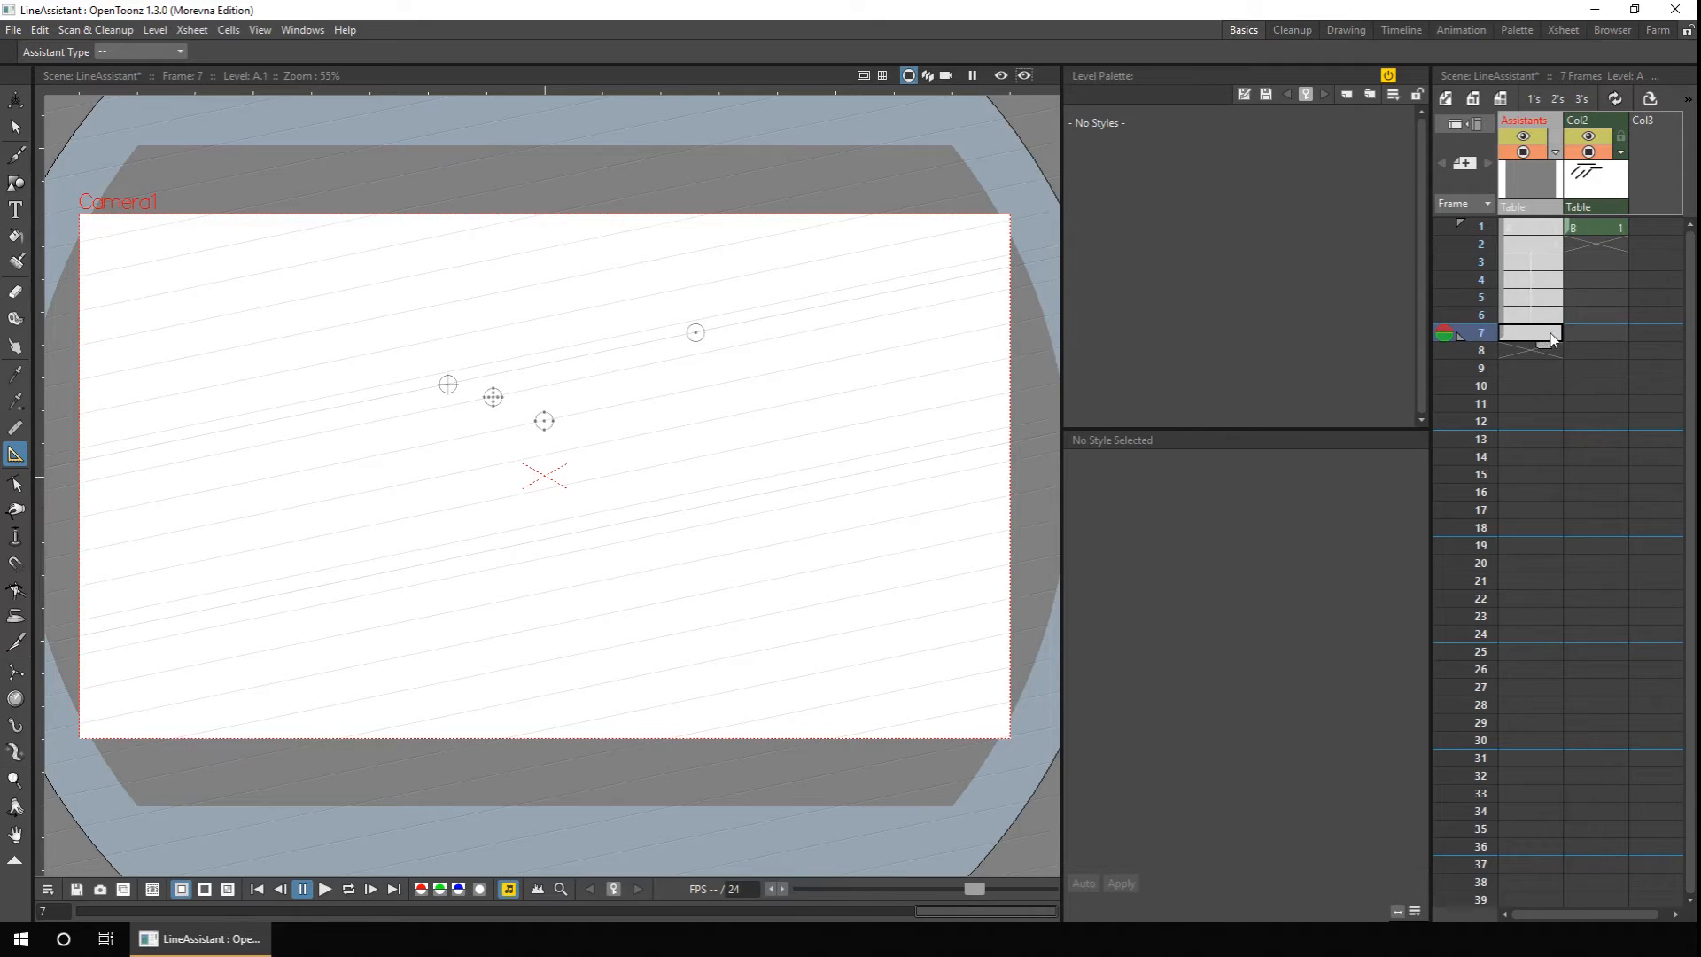
key(w)
key(q)
Set Autocreation to Disabled in the Drawing preferences and select the empty frame 8 of the Assistants column.
click(13, 29)
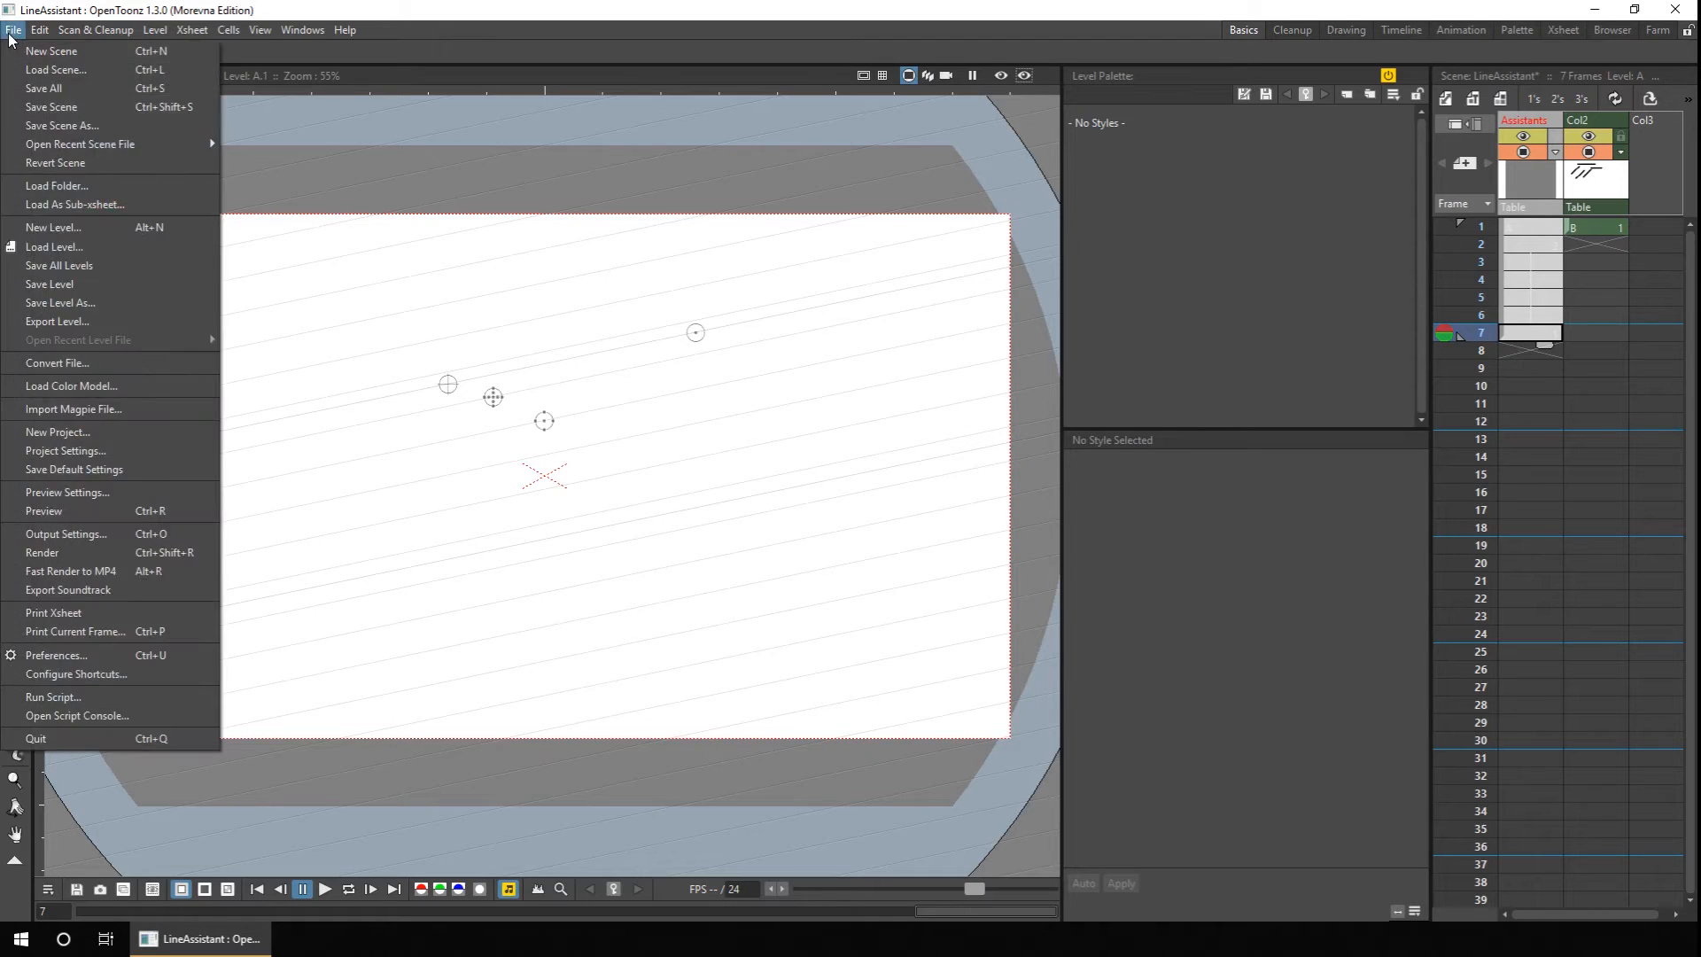
click(131, 660)
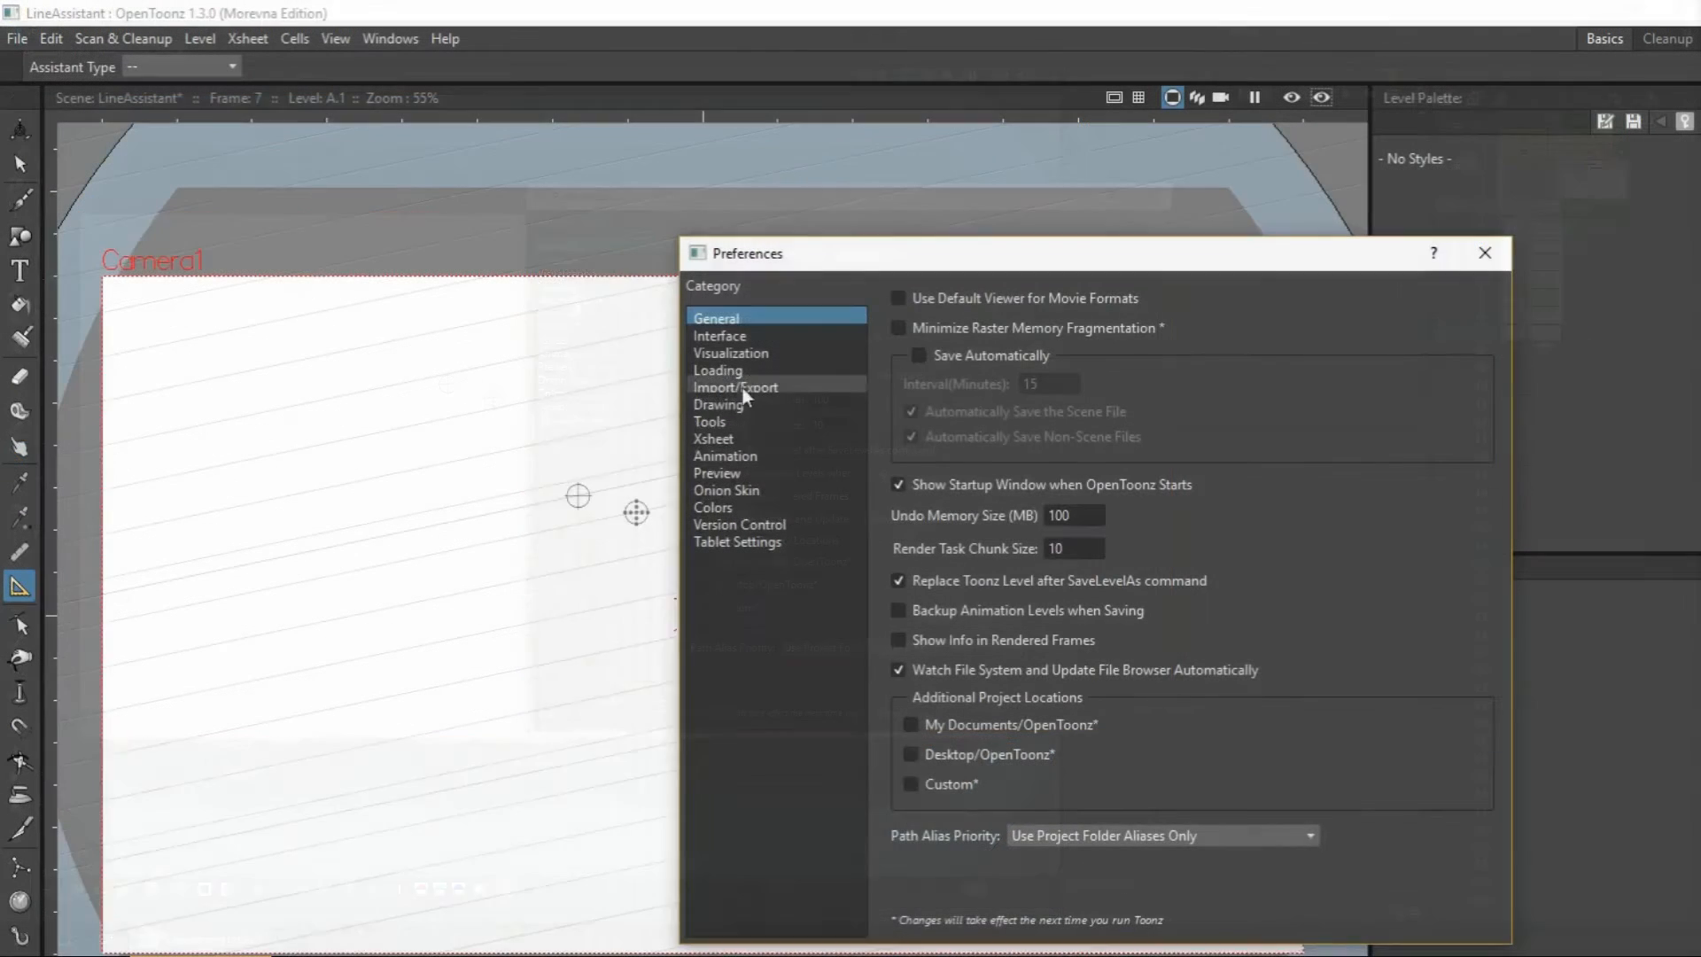
click(728, 405)
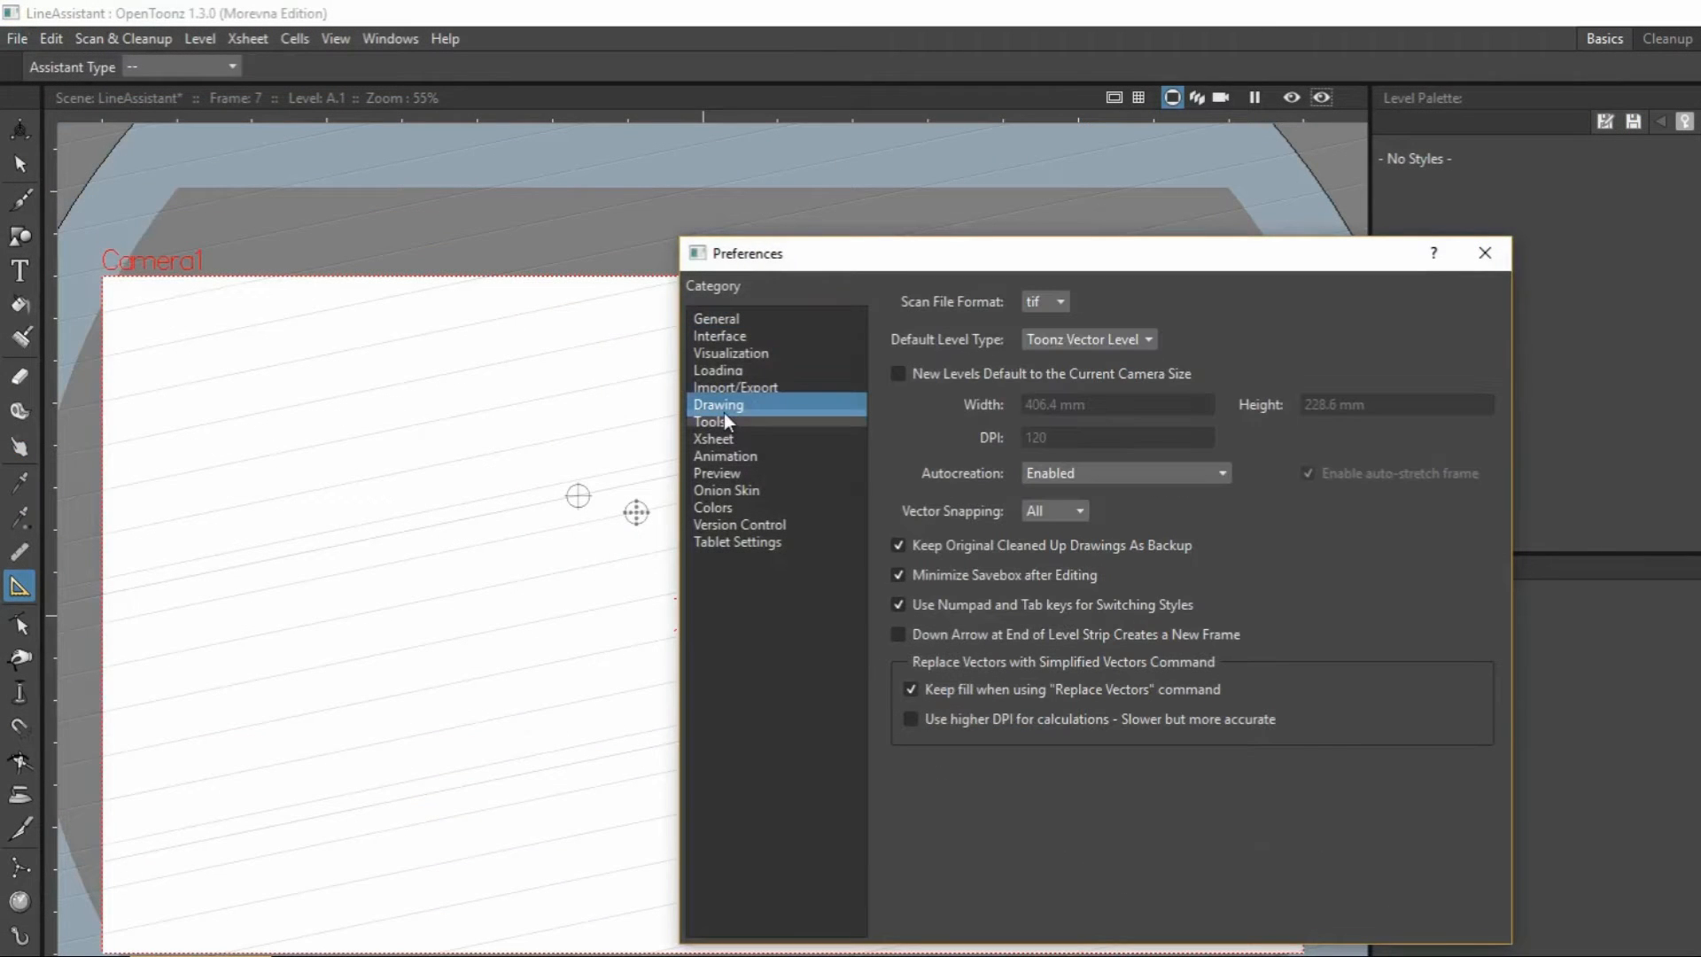
click(1126, 472)
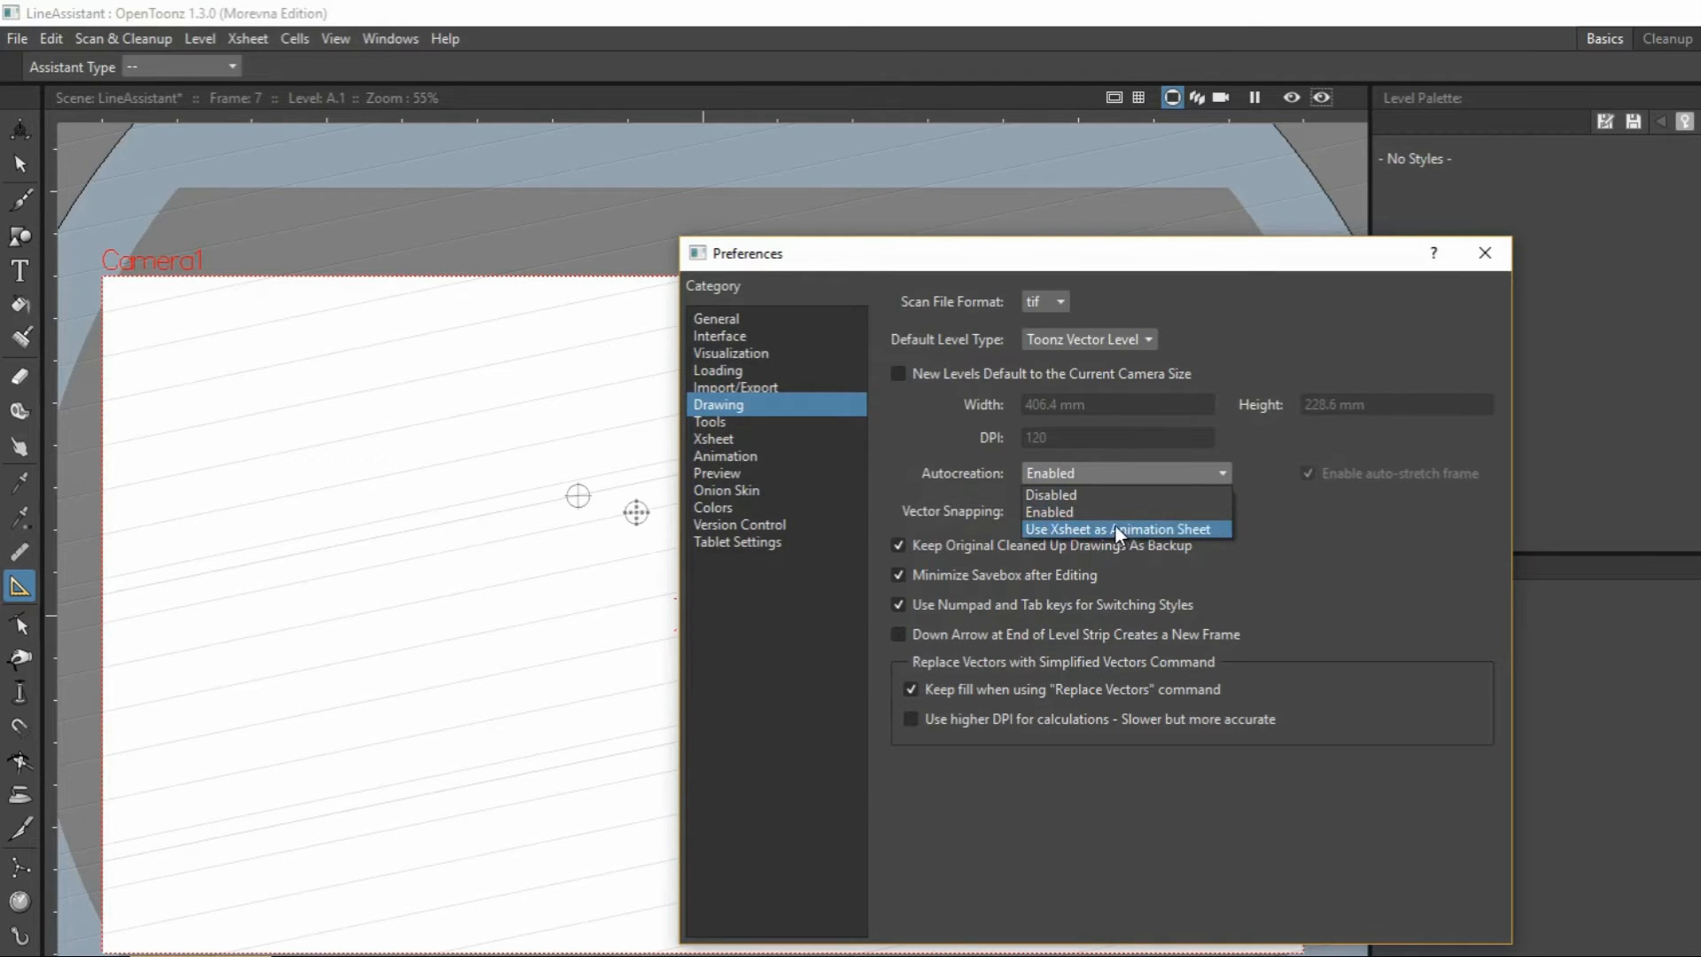
click(1070, 495)
click(1693, 443)
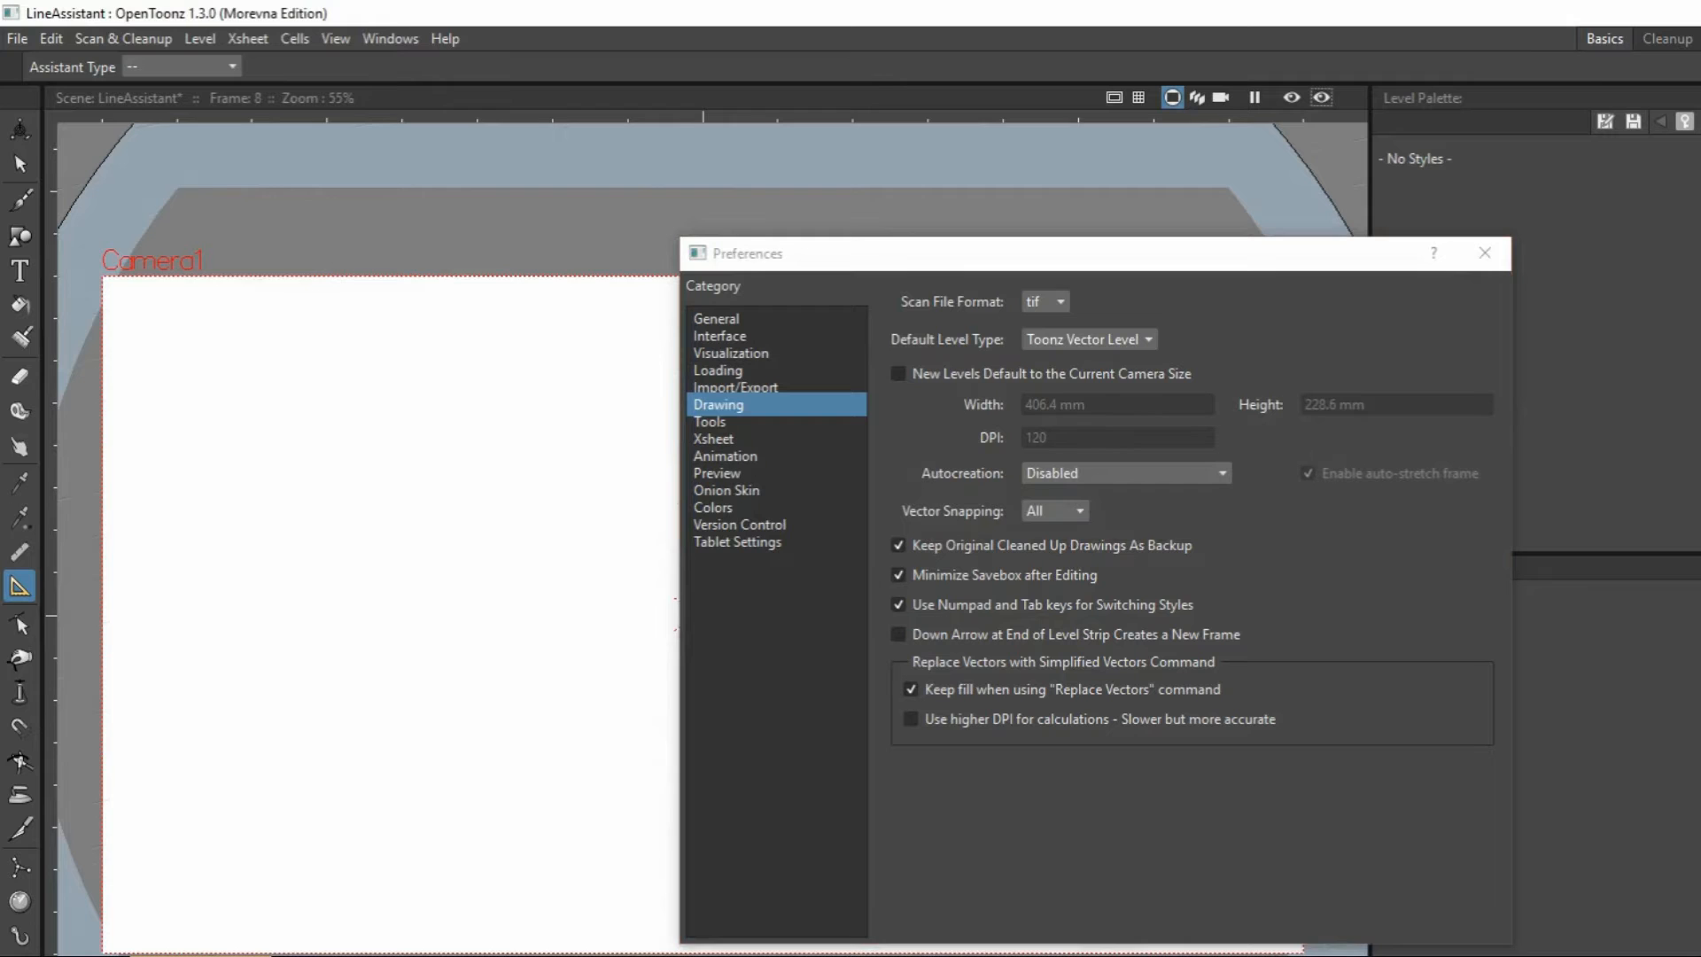
Set Autocreation back to Enabled in the Drawing preferences and close the preferences.
click(1151, 464)
click(1066, 503)
click(1486, 254)
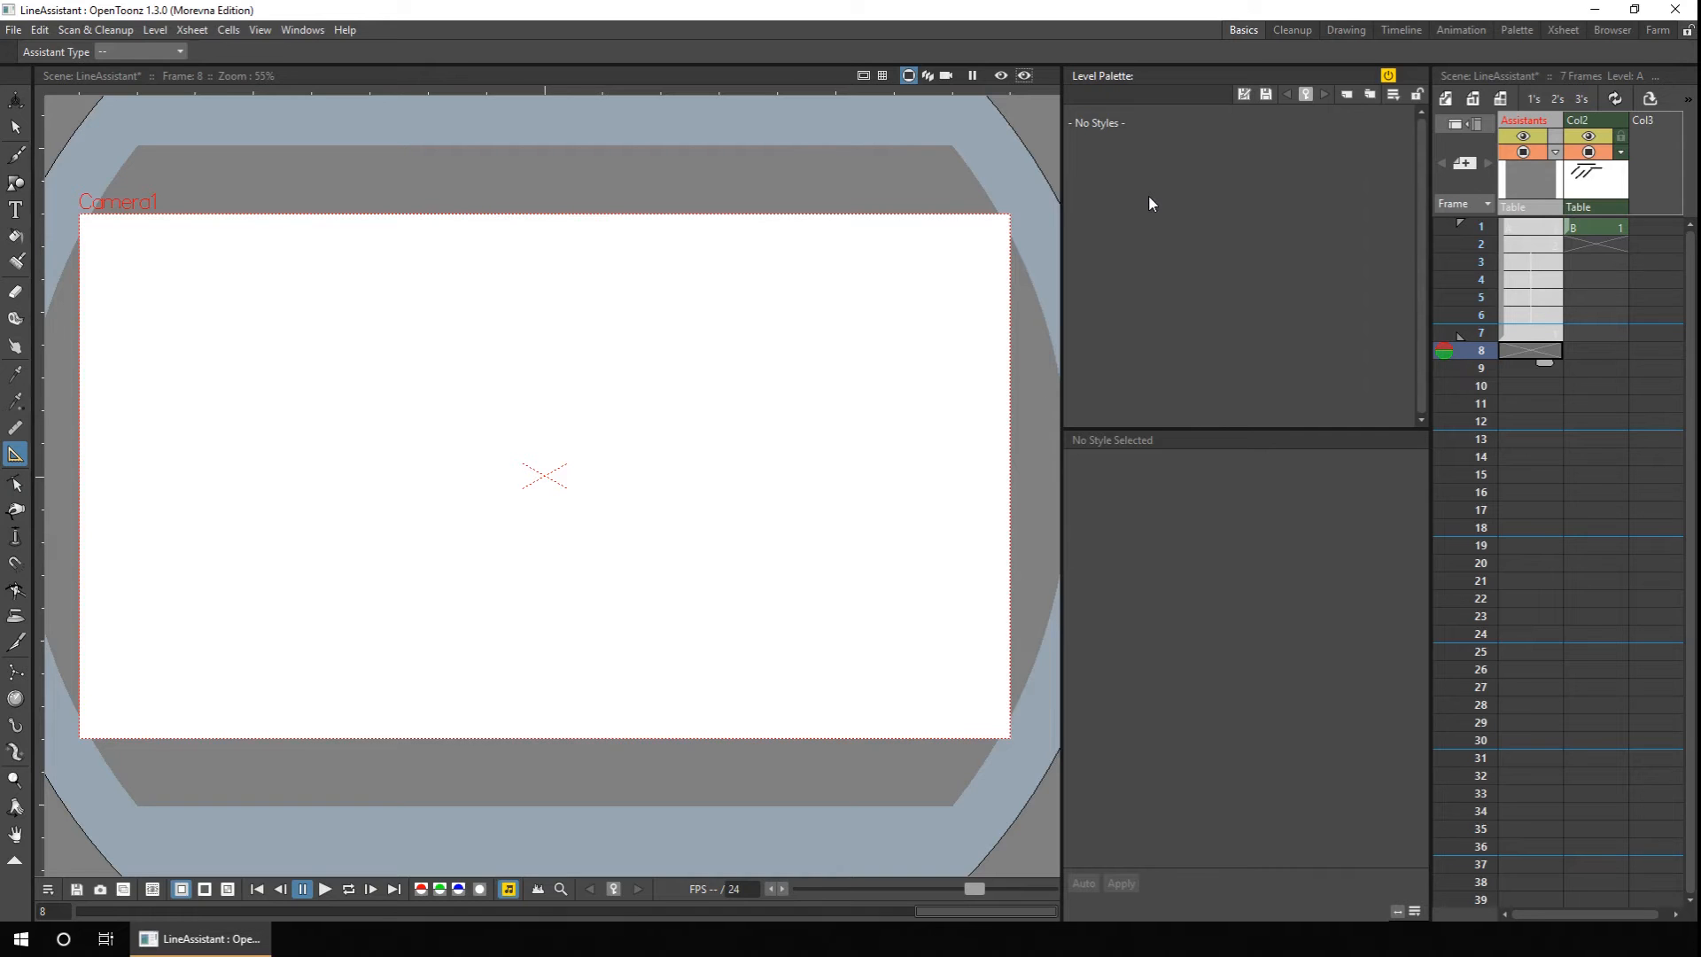
Shorten the Assistants column to two frames and draw evenly spaced horizontal brush lines across frame 2 of Col2, following the grid.
drag(1543, 363, 1542, 257)
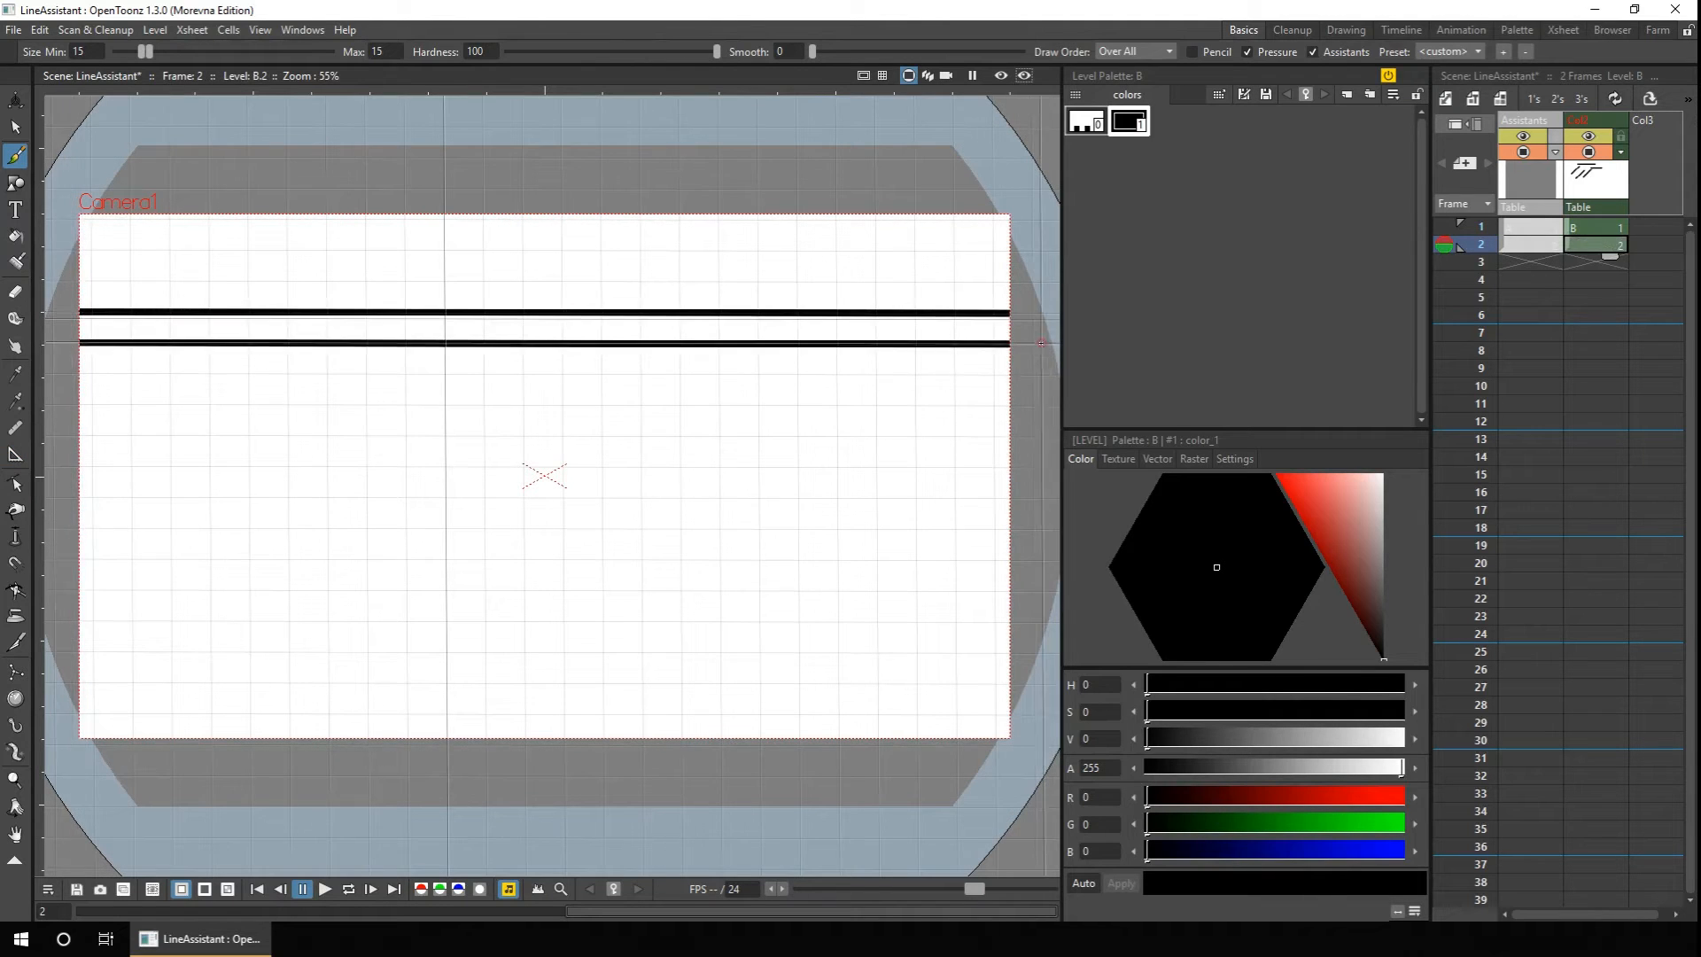
drag(62, 373, 1032, 374)
drag(62, 405, 1032, 406)
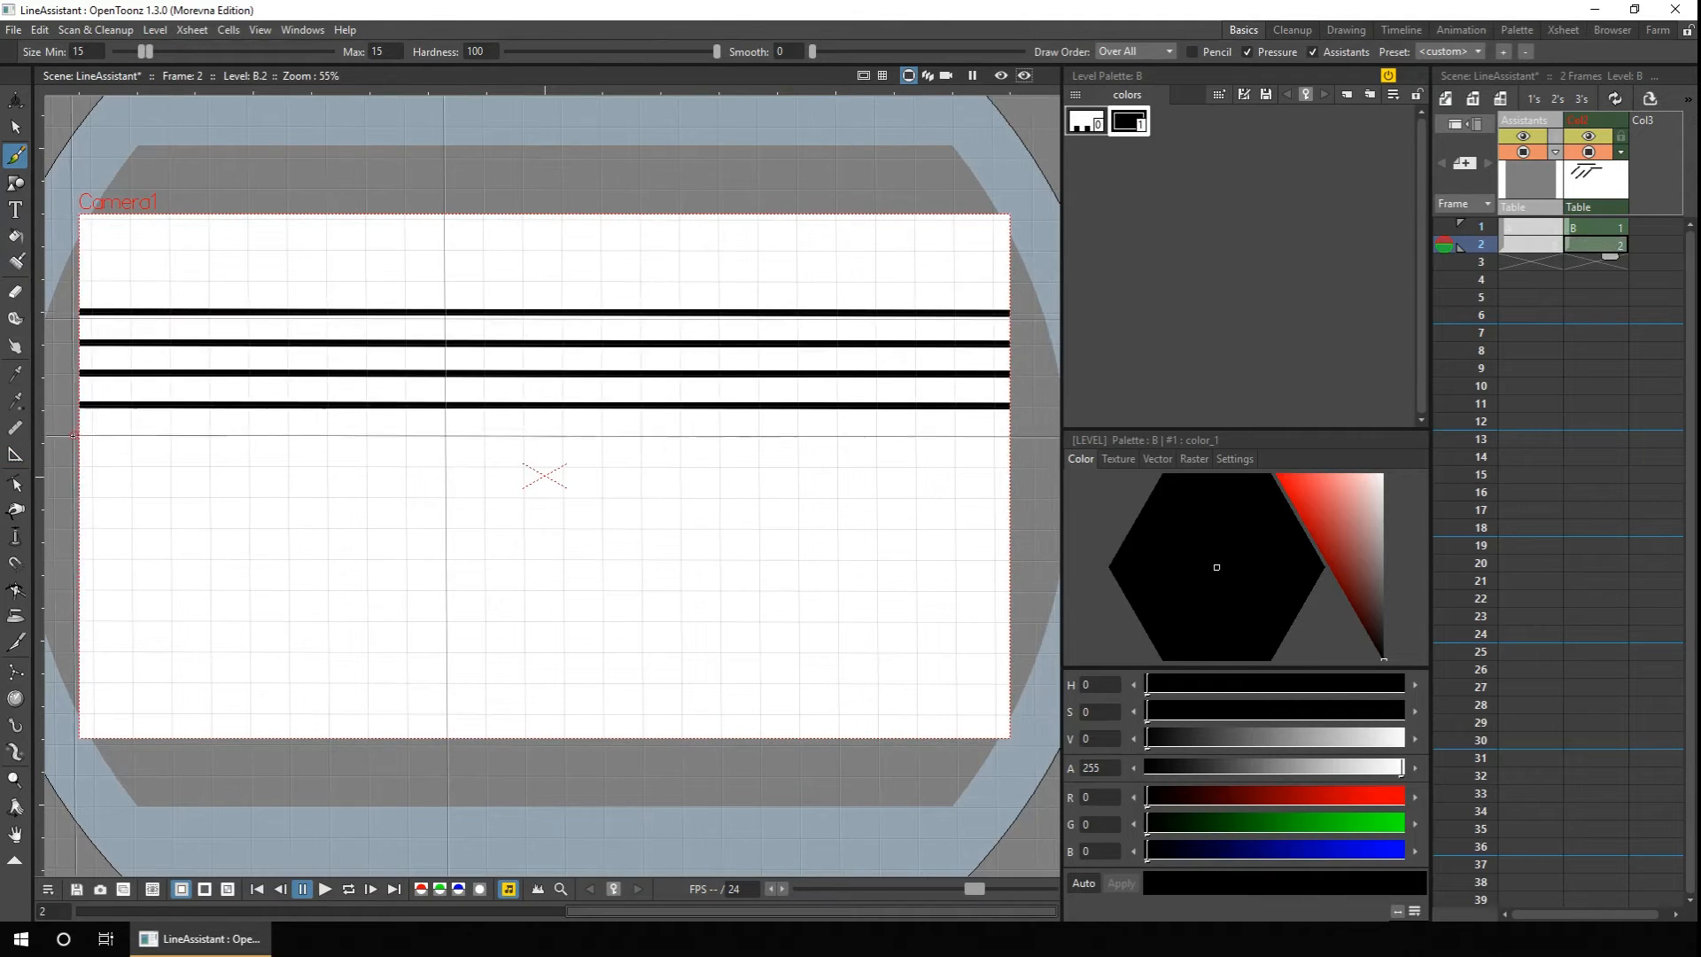
drag(62, 436, 1032, 436)
drag(62, 465, 1032, 466)
drag(62, 497, 1032, 499)
Draw short vertical joints between the horizontal lines on frame 2 of Col2, staggered row by row, to form a brick wall.
mouse_move(134, 313)
mouse_down()
mouse_move(134, 342)
mouse_move(211, 341)
mouse_up()
mouse_move(285, 314)
mouse_down()
mouse_move(285, 341)
mouse_move(364, 341)
mouse_up()
drag(445, 314, 446, 344)
mouse_move(524, 313)
mouse_down()
mouse_move(525, 341)
mouse_move(602, 341)
mouse_up()
drag(679, 314, 679, 341)
mouse_move(759, 315)
mouse_down()
mouse_move(758, 342)
mouse_move(835, 342)
mouse_up()
drag(917, 315, 917, 346)
drag(326, 346, 327, 371)
drag(407, 346, 406, 371)
drag(486, 346, 486, 371)
mouse_move(559, 347)
mouse_down()
mouse_move(558, 371)
mouse_move(638, 371)
mouse_up()
drag(717, 346, 717, 371)
drag(798, 347, 798, 372)
drag(876, 346, 875, 375)
drag(604, 377, 604, 403)
drag(527, 377, 527, 403)
mouse_move(447, 377)
mouse_down()
mouse_move(447, 403)
mouse_move(367, 402)
mouse_up()
drag(291, 378, 291, 402)
drag(211, 377, 212, 402)
drag(132, 378, 132, 402)
drag(89, 346, 90, 370)
drag(486, 408, 486, 433)
drag(565, 408, 565, 434)
mouse_move(639, 408)
mouse_down()
mouse_move(639, 439)
mouse_move(718, 434)
mouse_up()
drag(798, 408, 798, 434)
drag(873, 408, 873, 434)
mouse_move(954, 408)
mouse_down()
mouse_move(954, 434)
mouse_move(994, 465)
mouse_up()
drag(368, 440, 367, 464)
drag(288, 440, 289, 464)
drag(210, 440, 210, 464)
mouse_move(134, 440)
mouse_down()
mouse_move(135, 464)
mouse_move(93, 496)
mouse_up()
mouse_move(170, 471)
mouse_down()
mouse_move(170, 496)
mouse_move(250, 496)
mouse_up()
drag(327, 471, 327, 496)
drag(788, 470, 788, 496)
drag(873, 470, 873, 496)
drag(954, 470, 954, 496)
key(a)
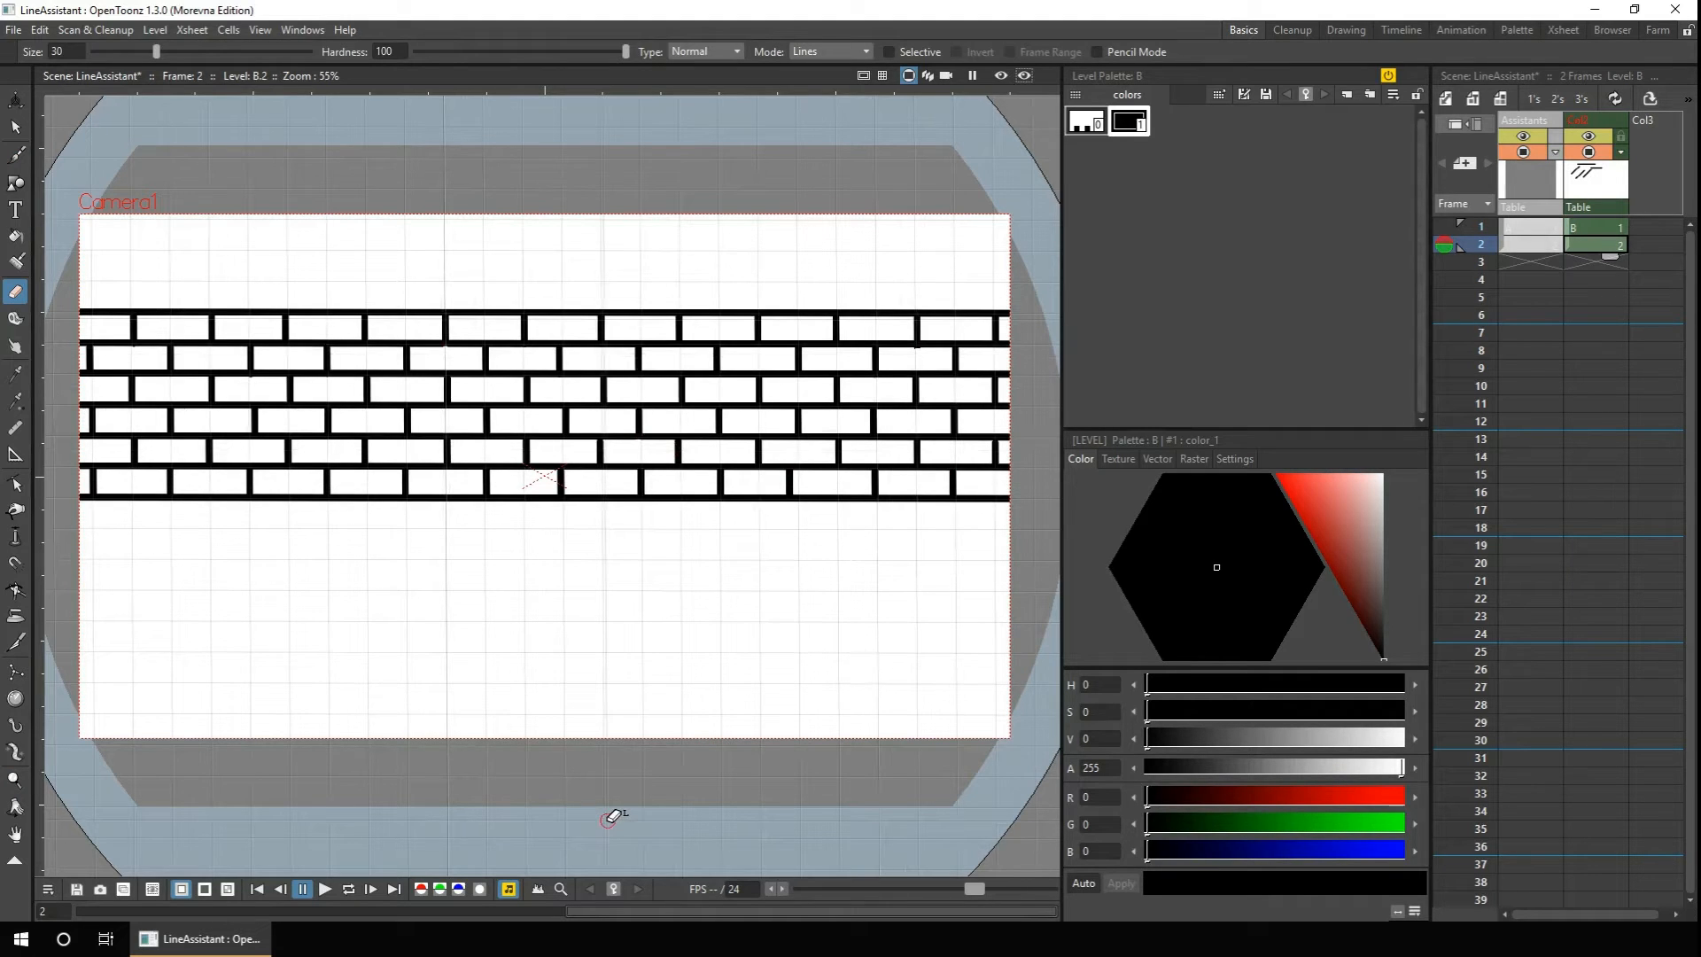
Select the vertical Line assistant on frame 2 of the Assistants column and adjust its grid origin handle.
click(1536, 251)
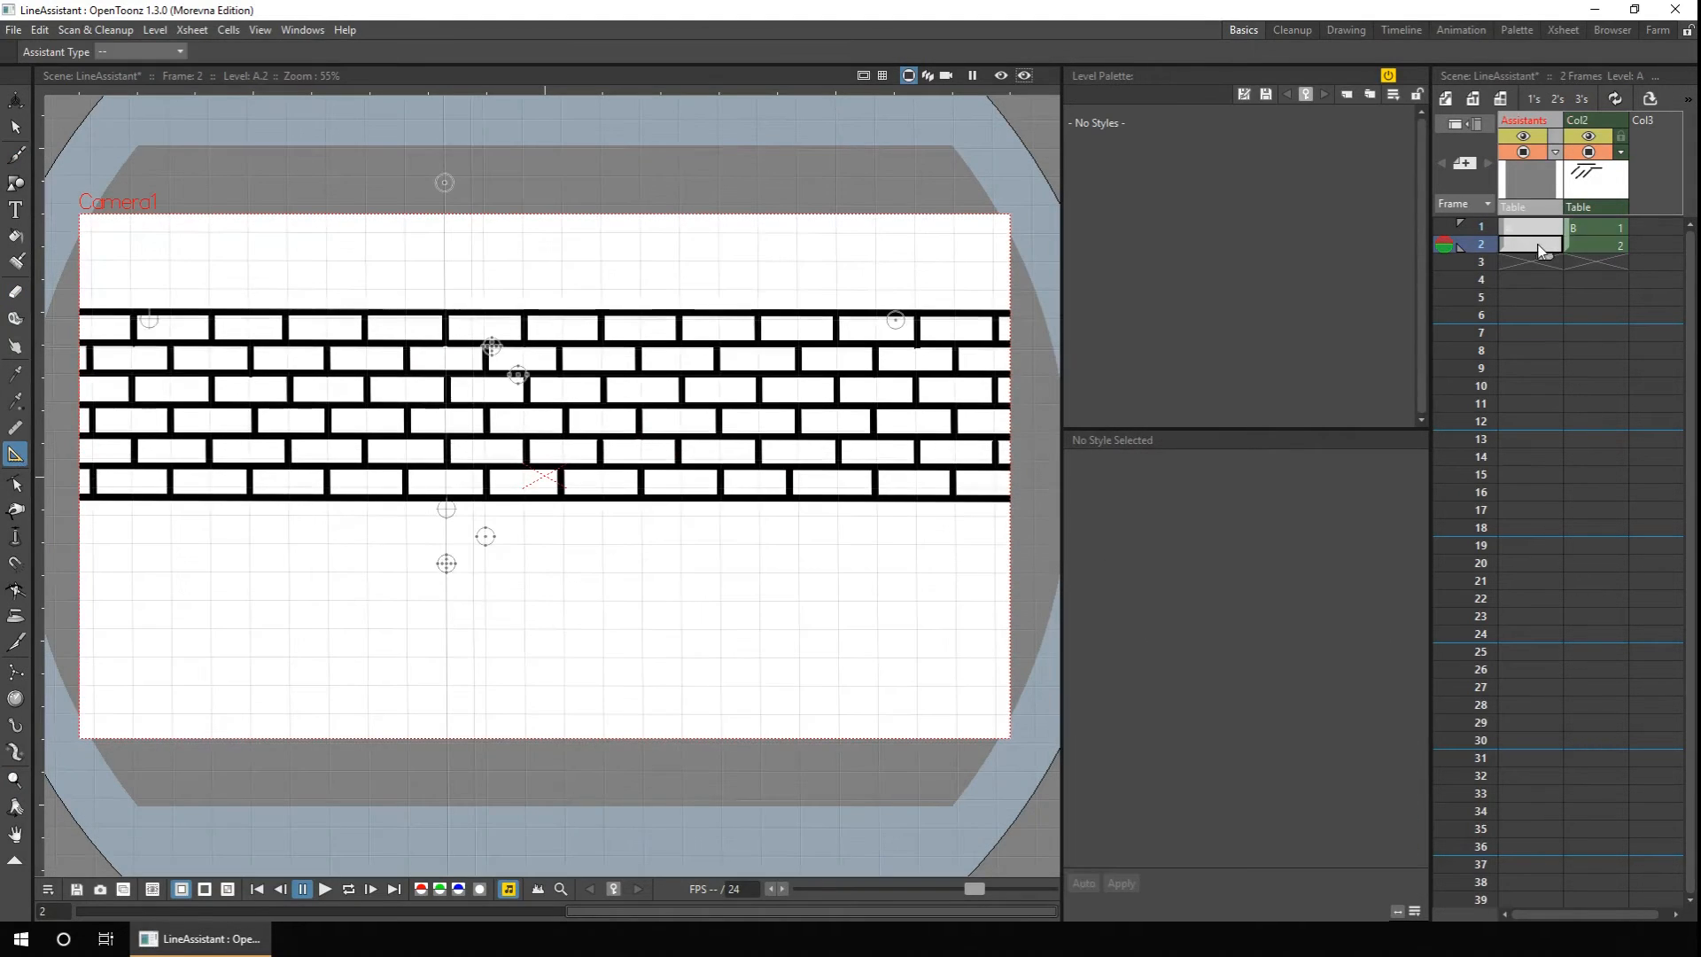
click(446, 563)
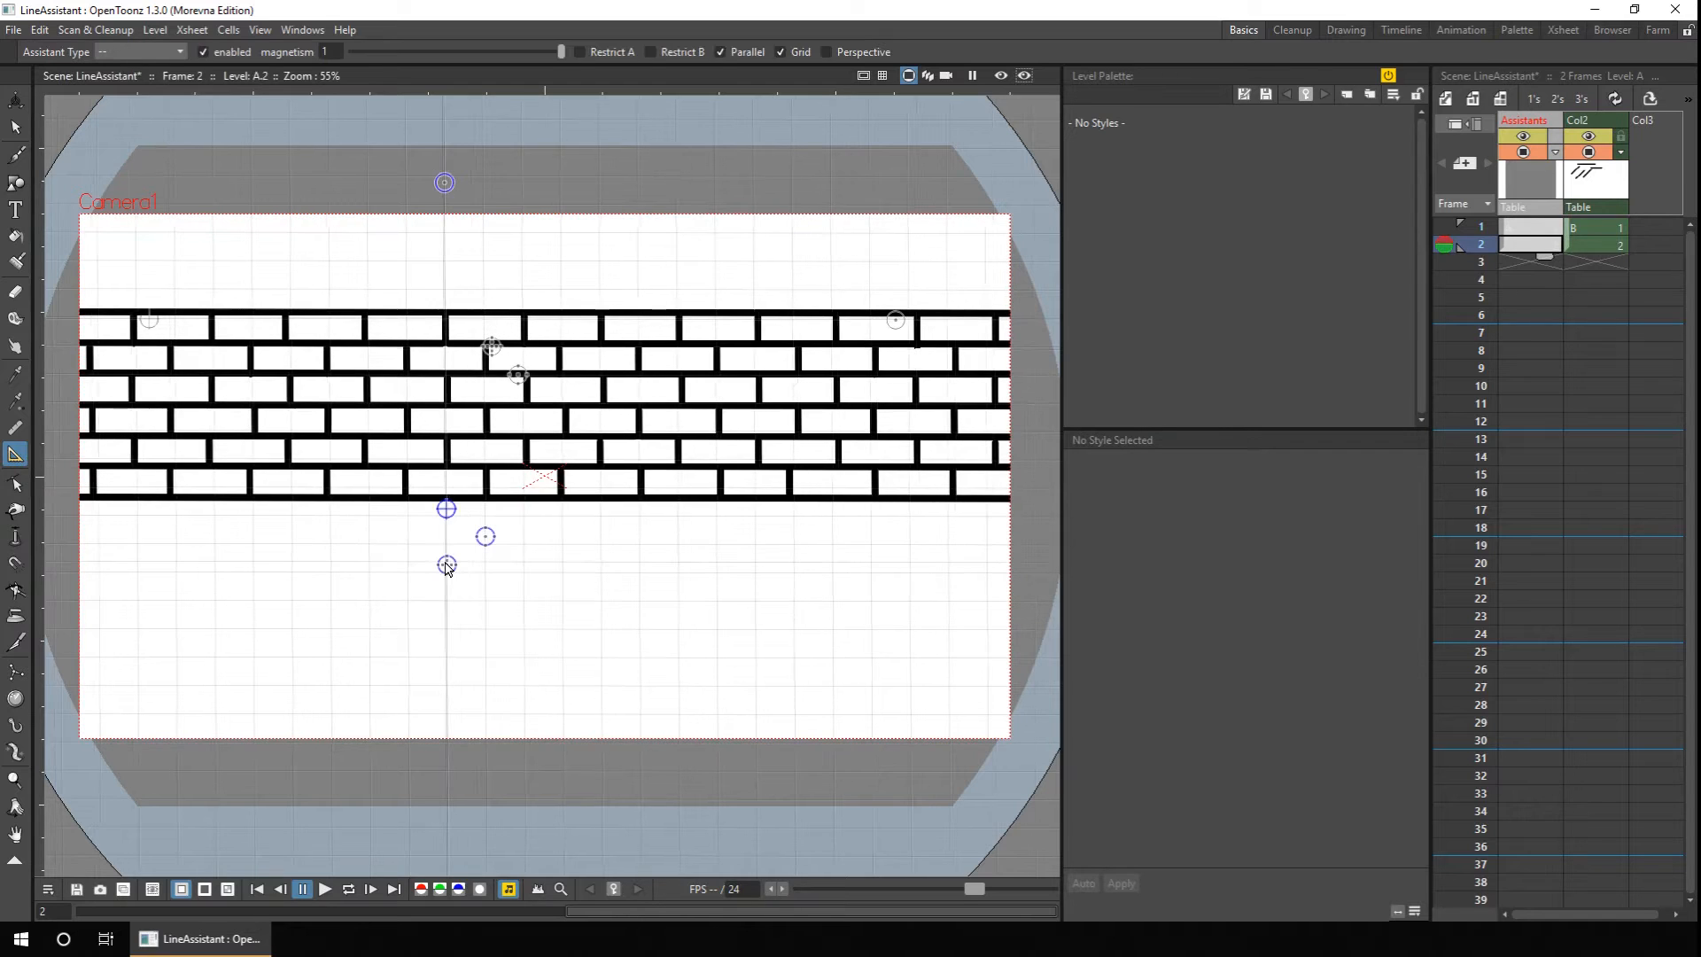
drag(447, 566, 443, 570)
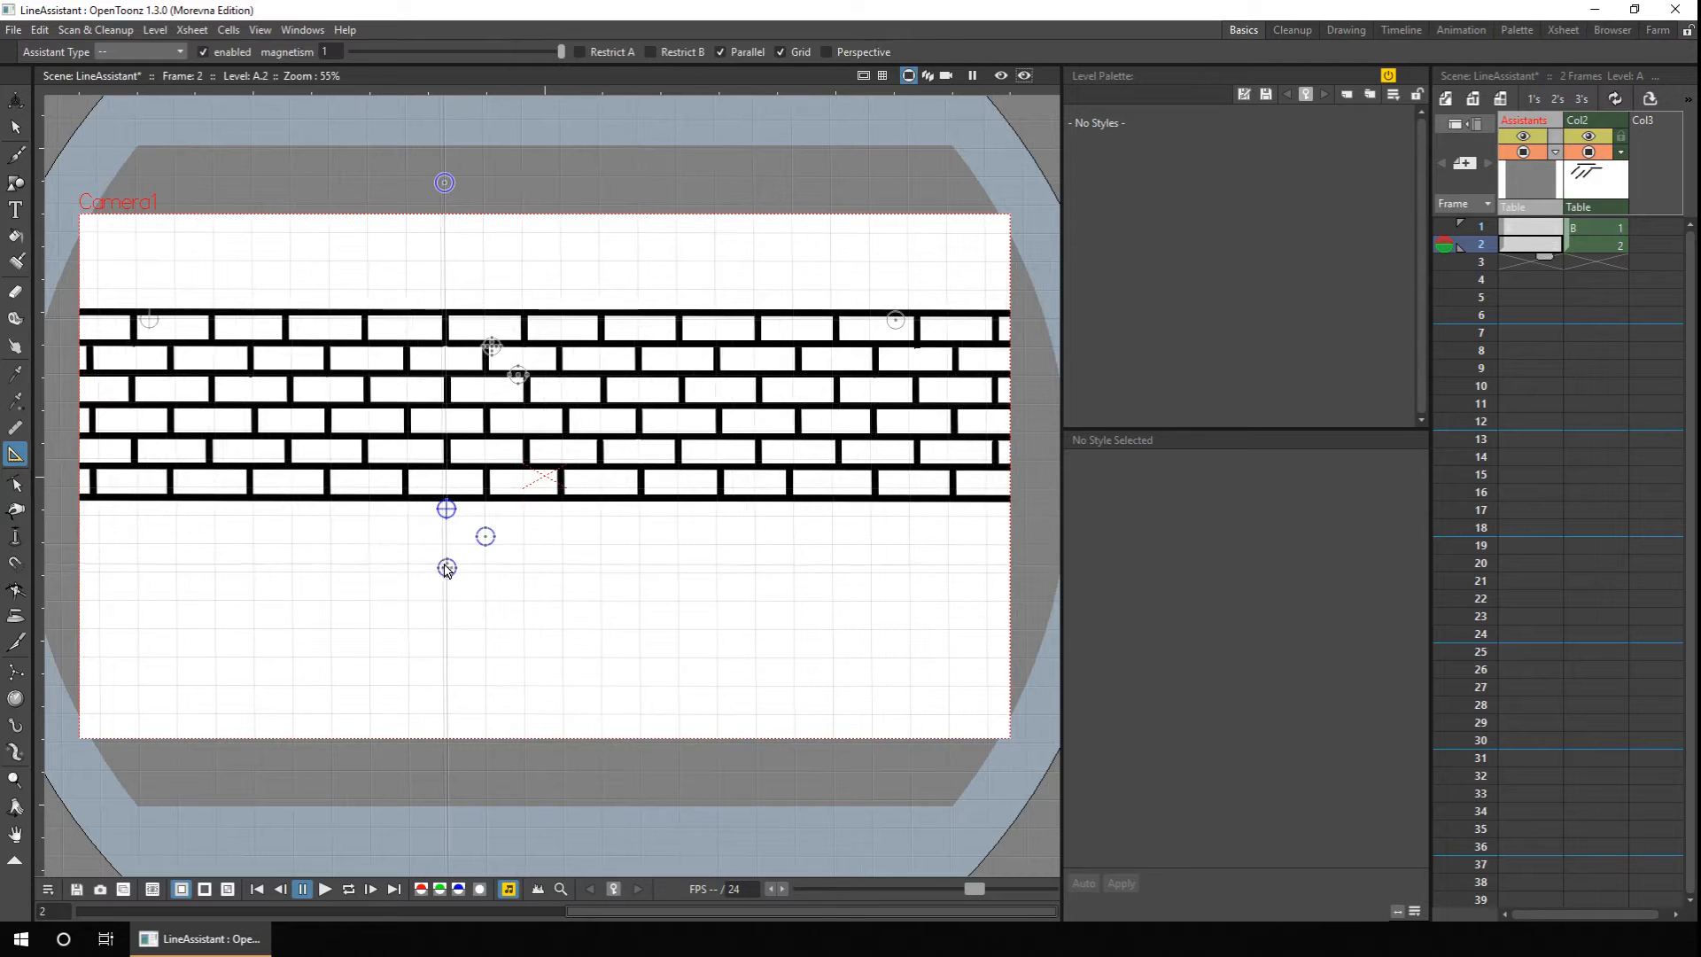
drag(445, 569, 679, 280)
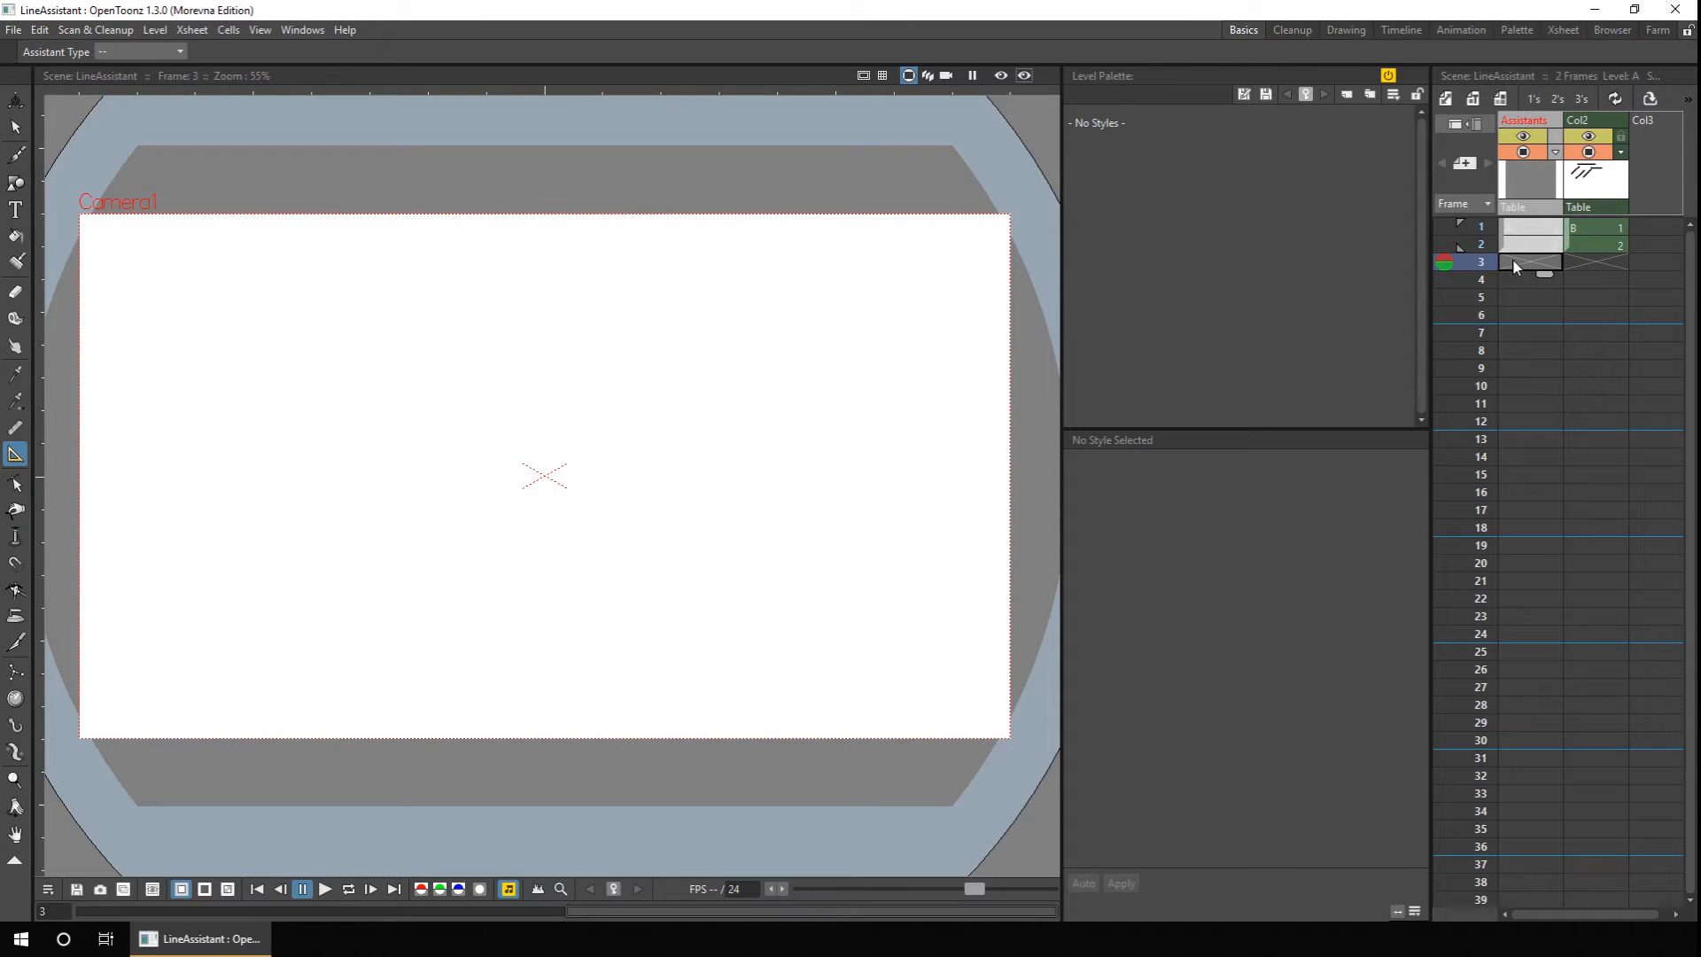
Add an Ellipse assistant left of the camera centre on frame 3 of the Assistants column.
click(170, 53)
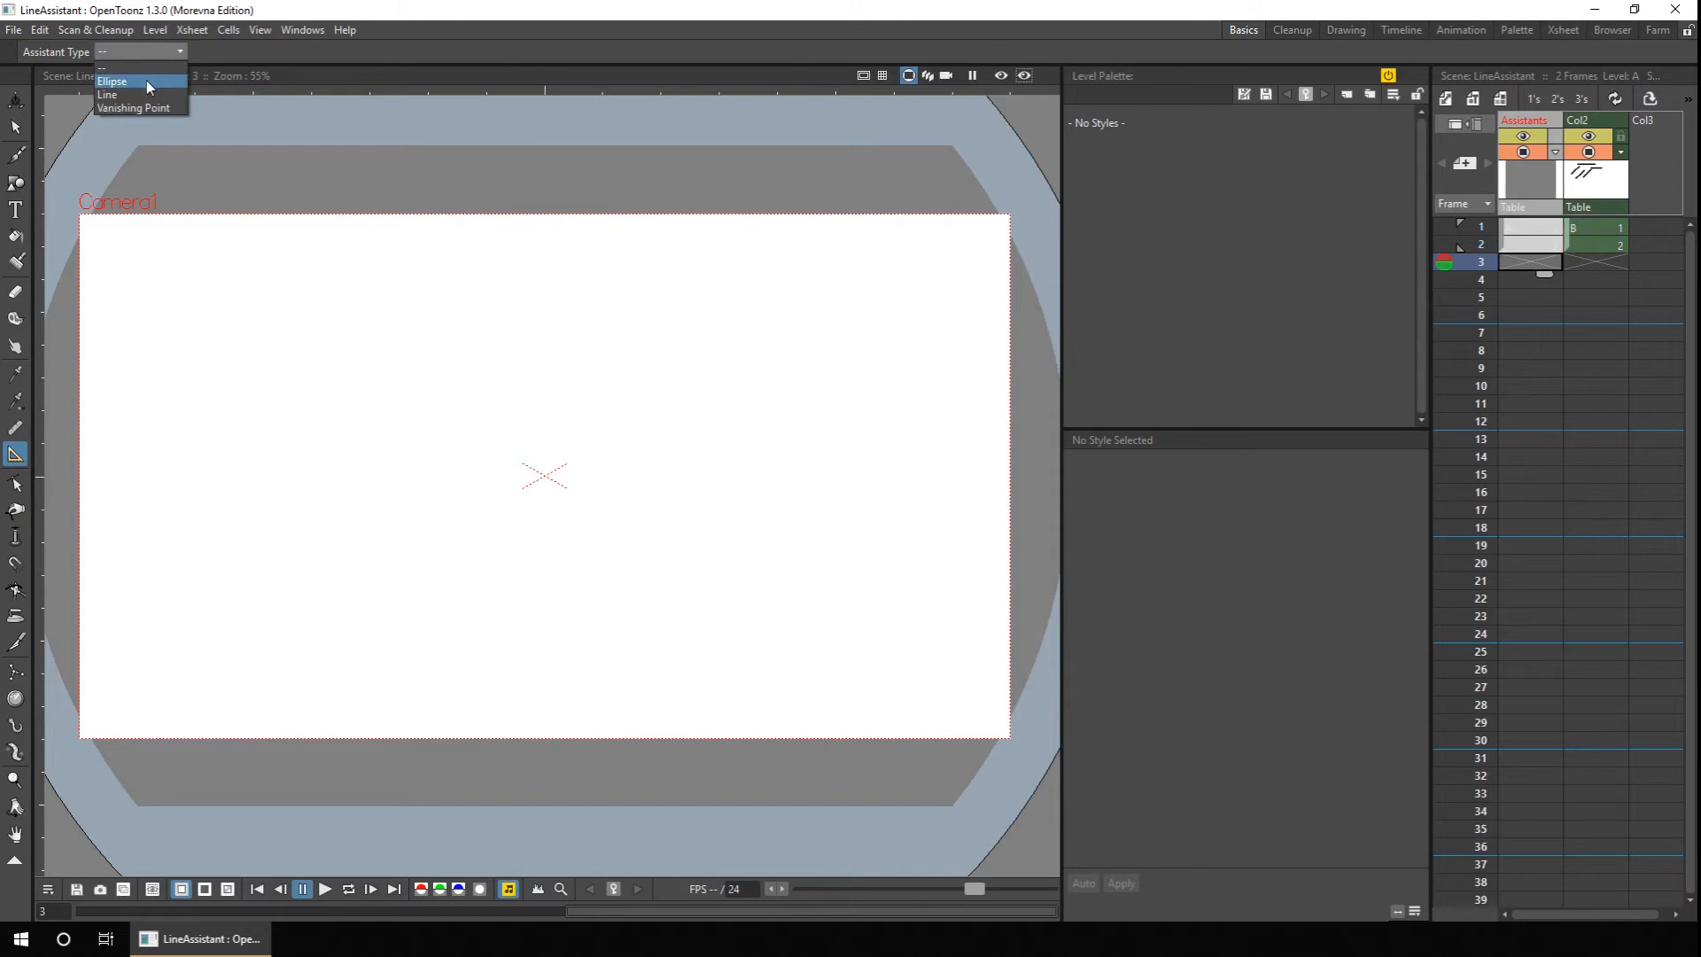
click(145, 82)
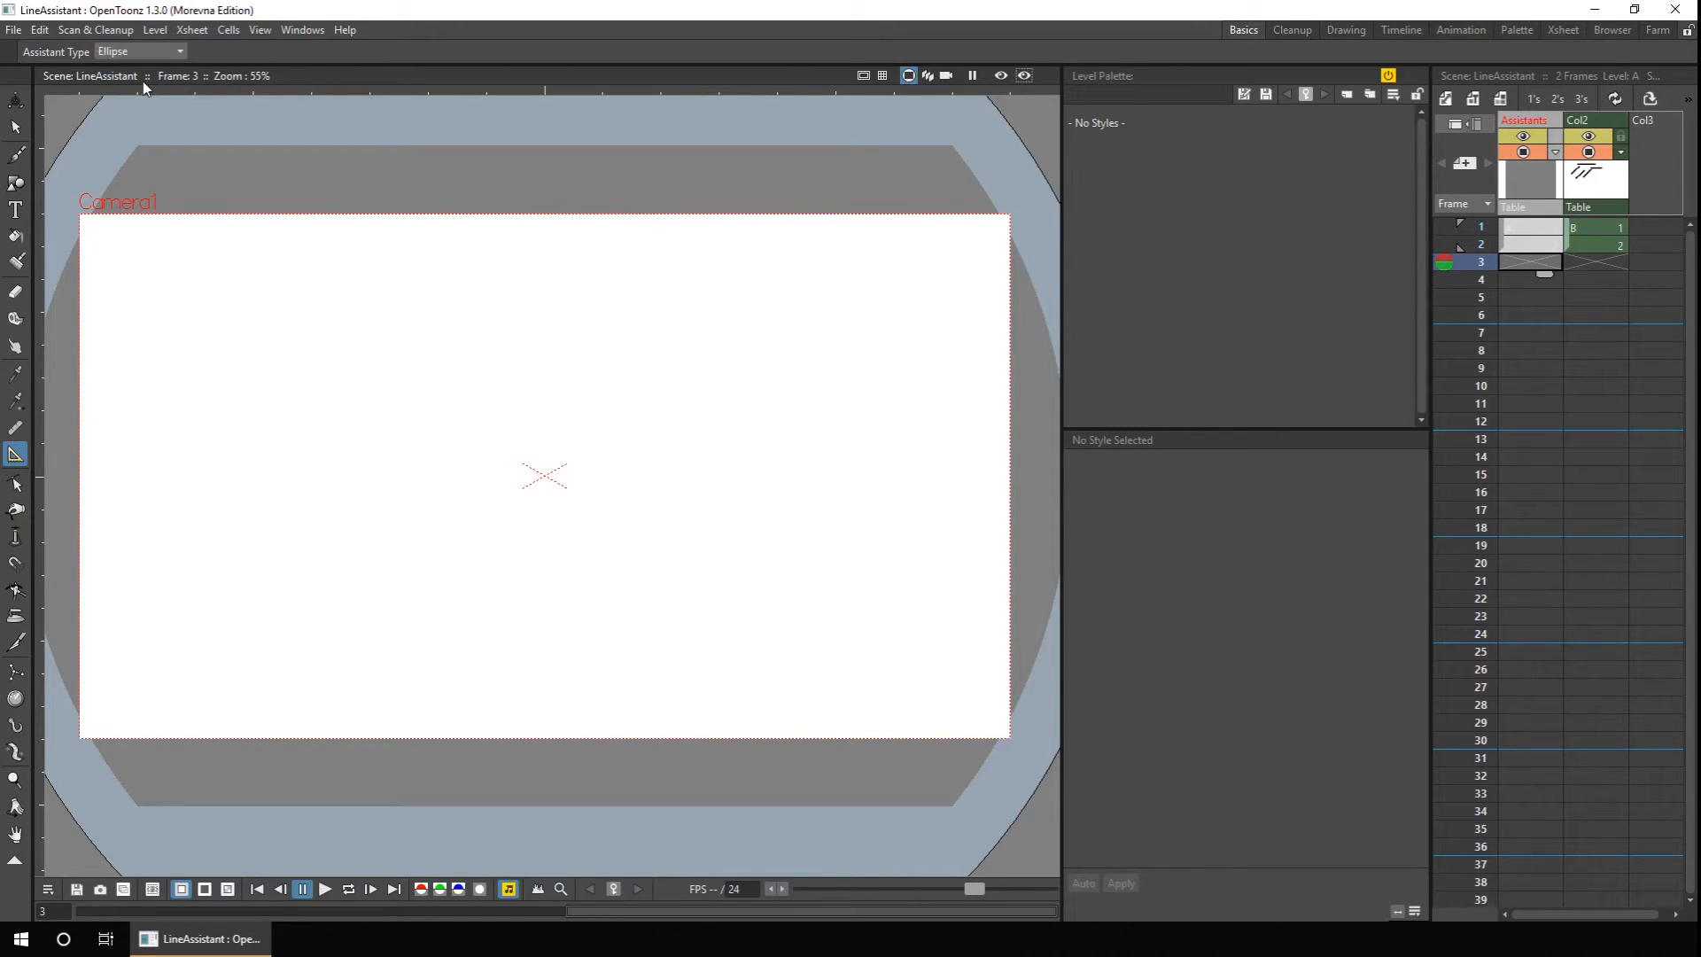
click(369, 423)
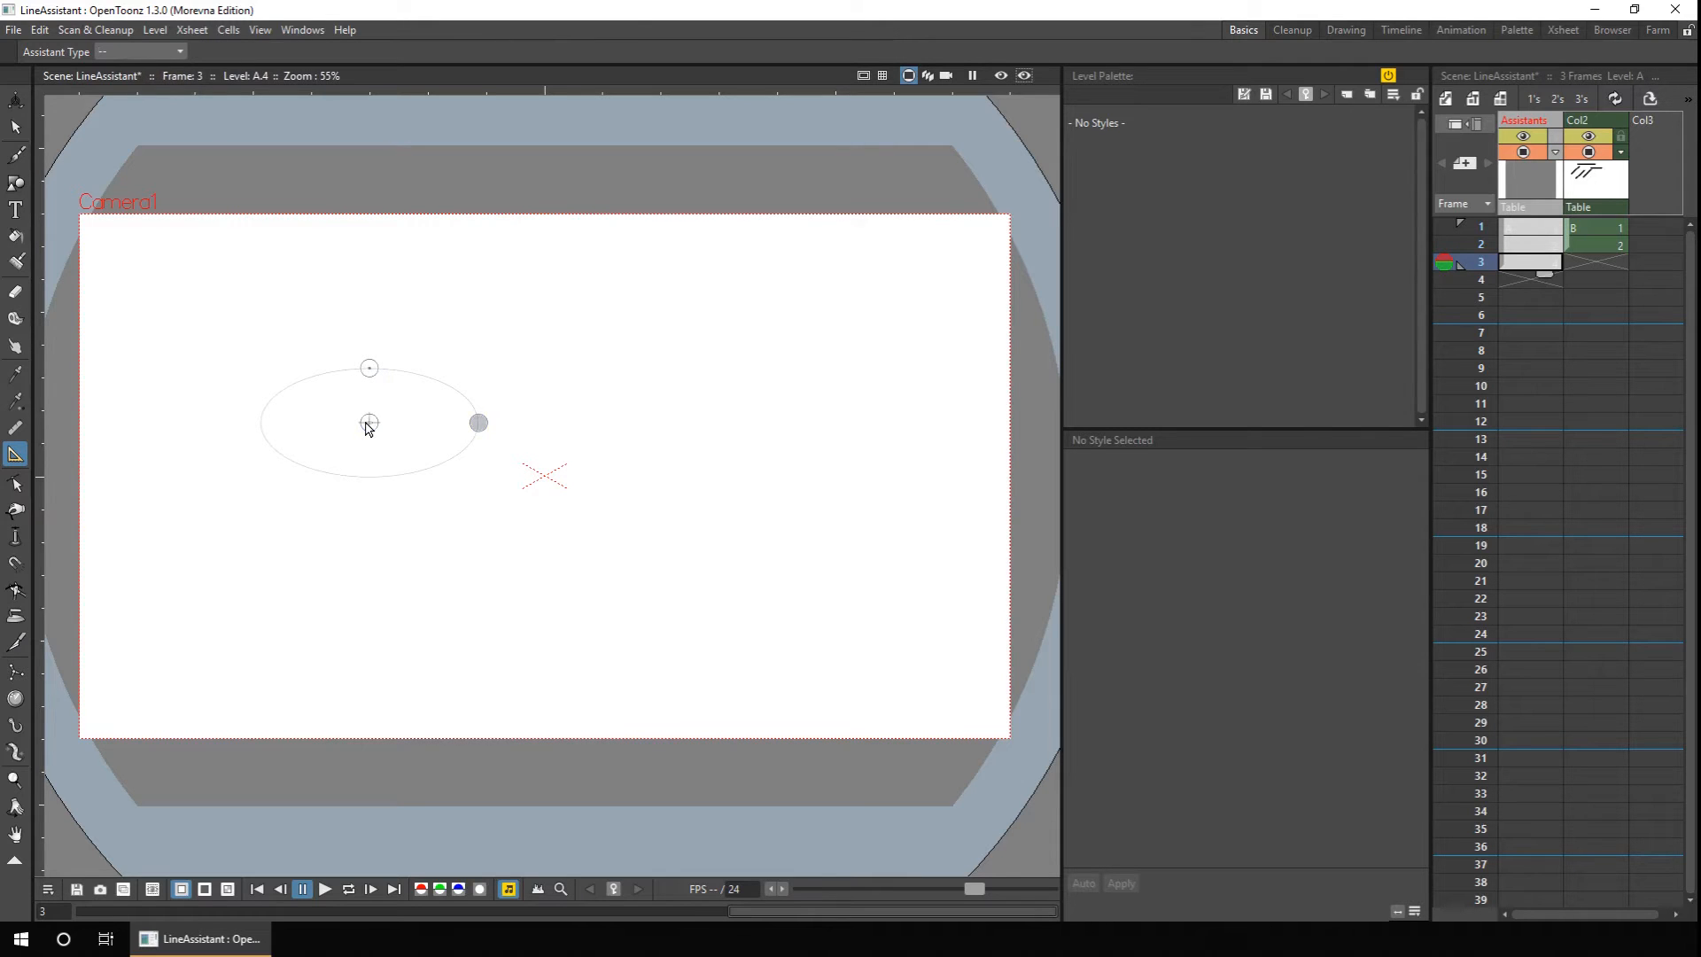
Draw black concentric ellipses and partial arcs with the Brush on frame 3 of Col2, guided by the Ellipse assistant.
click(1591, 259)
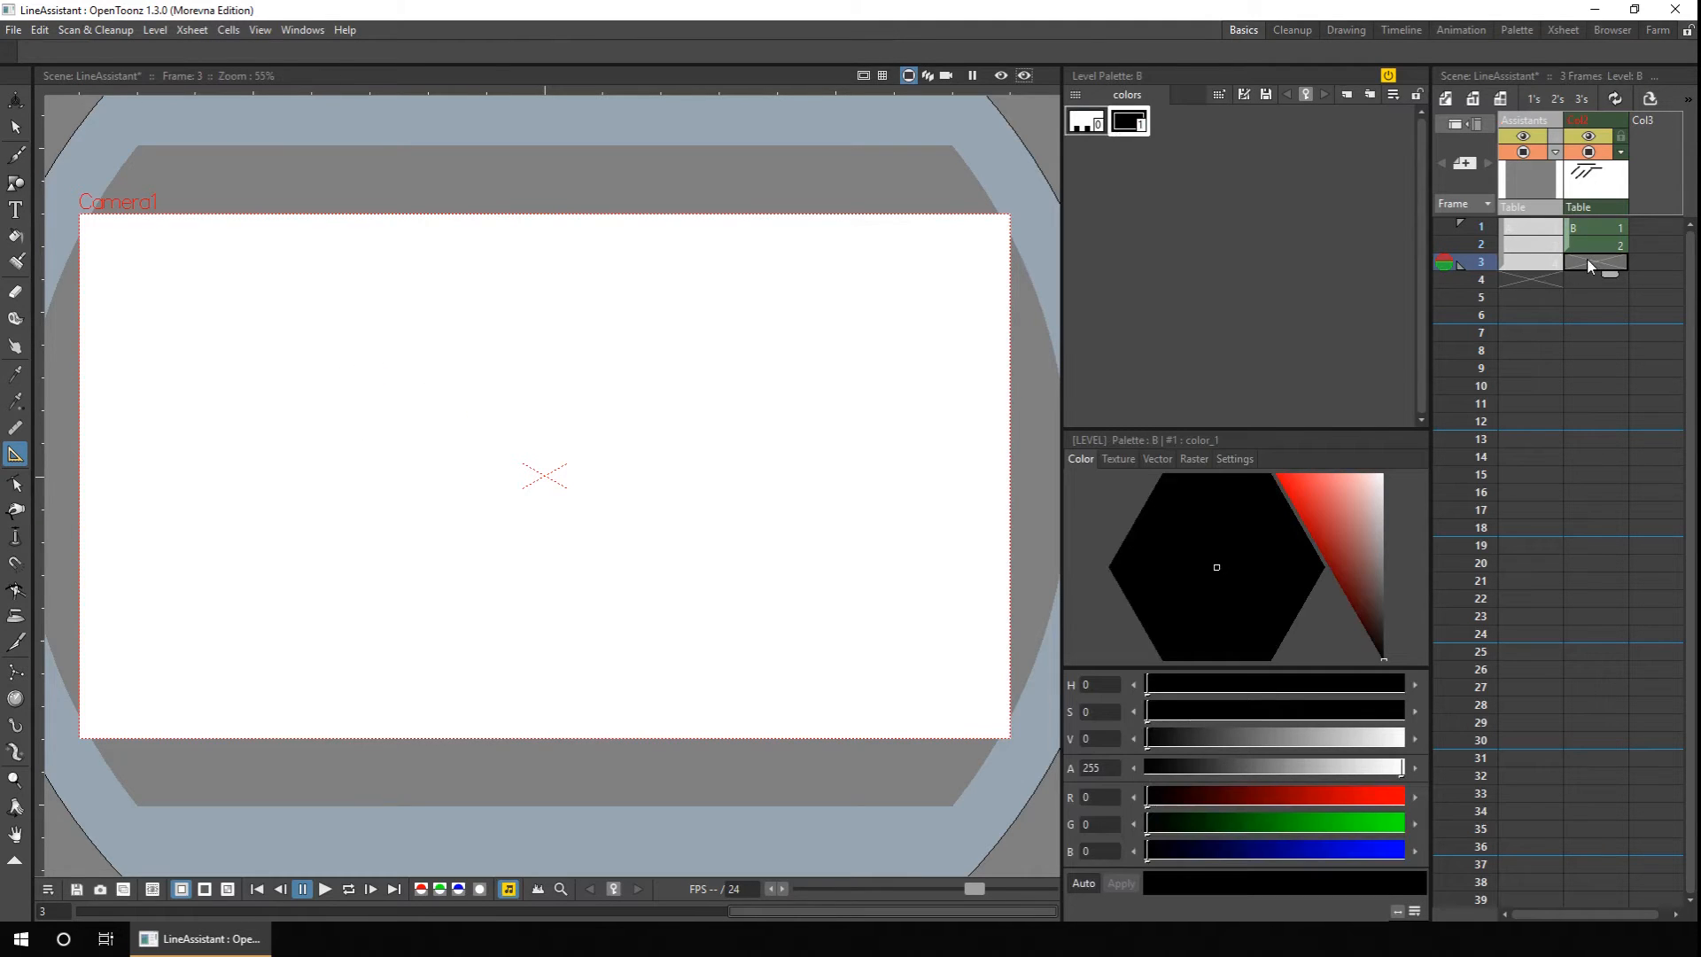
click(15, 156)
mouse_move(310, 468)
mouse_down()
mouse_move(458, 452)
mouse_move(264, 434)
mouse_move(317, 471)
mouse_up()
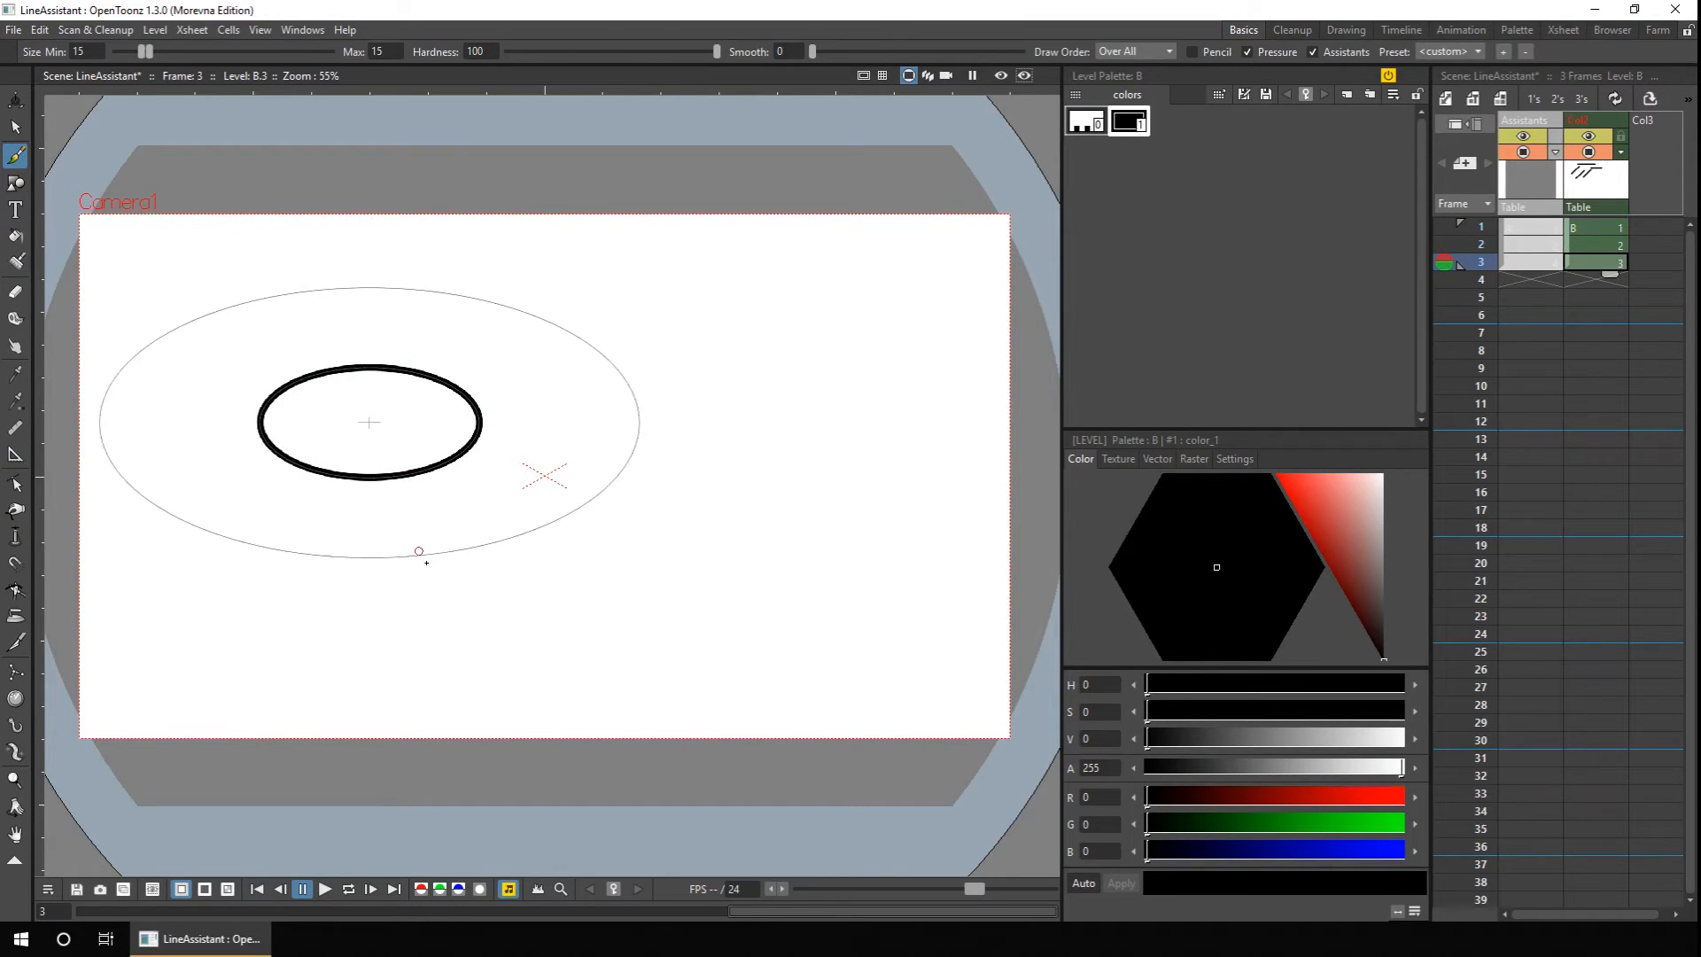
mouse_move(432, 557)
mouse_down()
mouse_move(588, 486)
mouse_move(163, 346)
mouse_move(381, 567)
mouse_move(431, 564)
mouse_up()
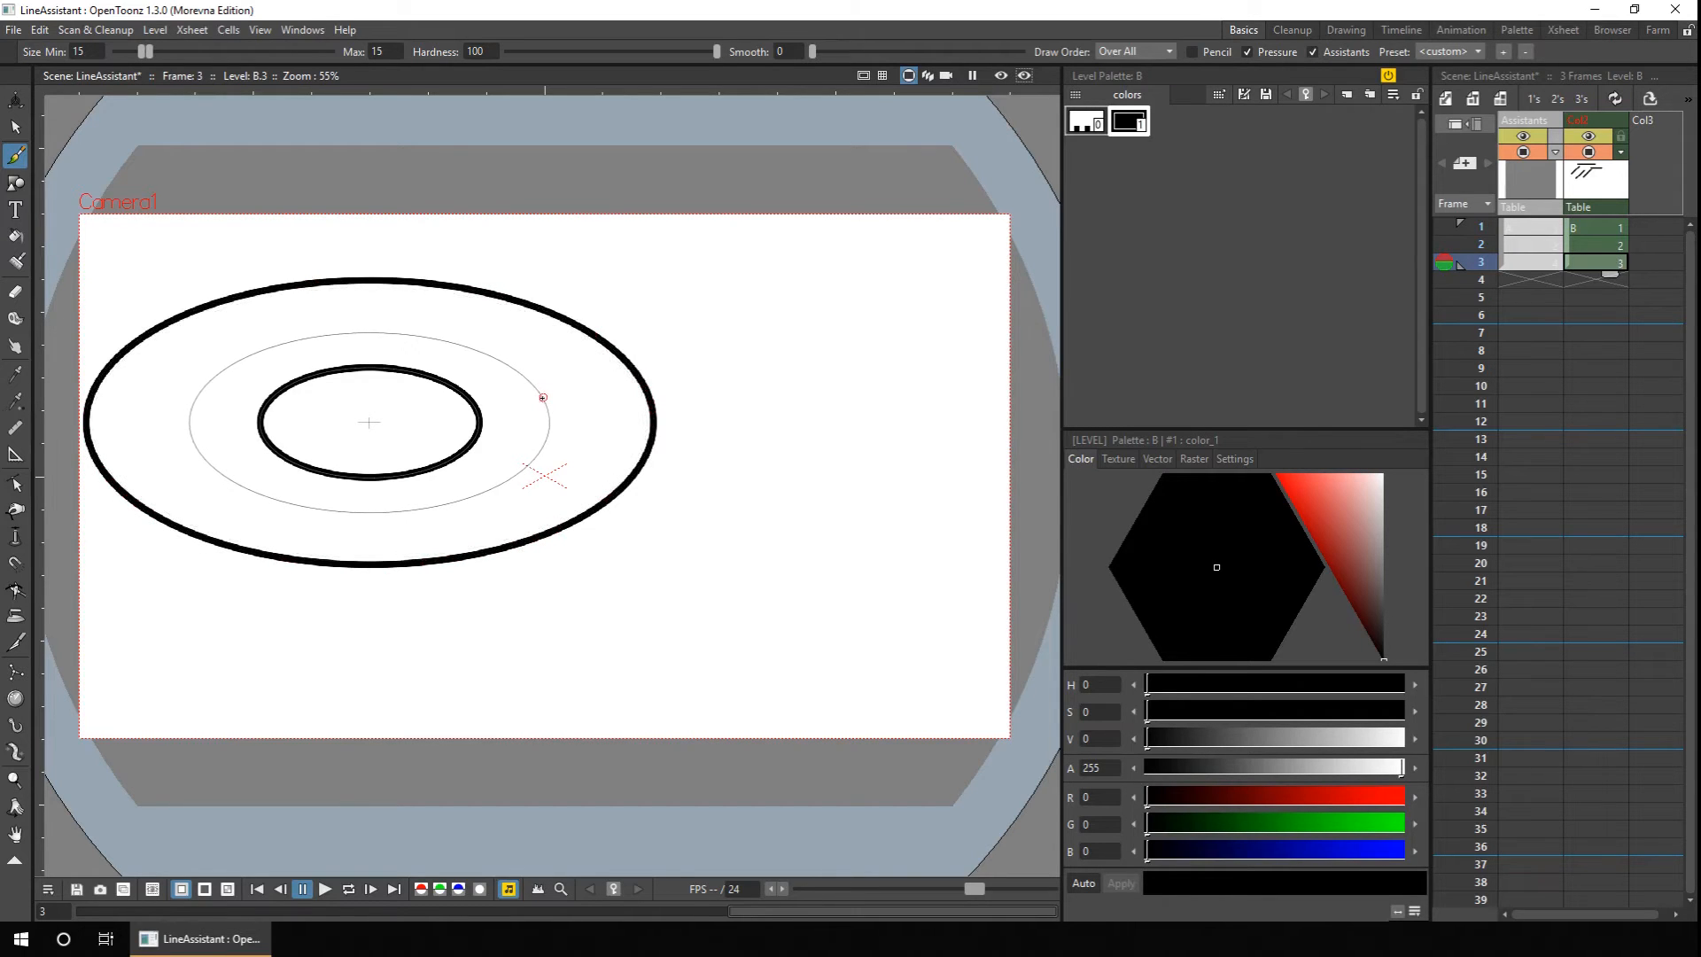
mouse_move(206, 372)
mouse_down()
mouse_move(454, 358)
mouse_move(549, 401)
mouse_move(520, 452)
mouse_move(465, 479)
mouse_up()
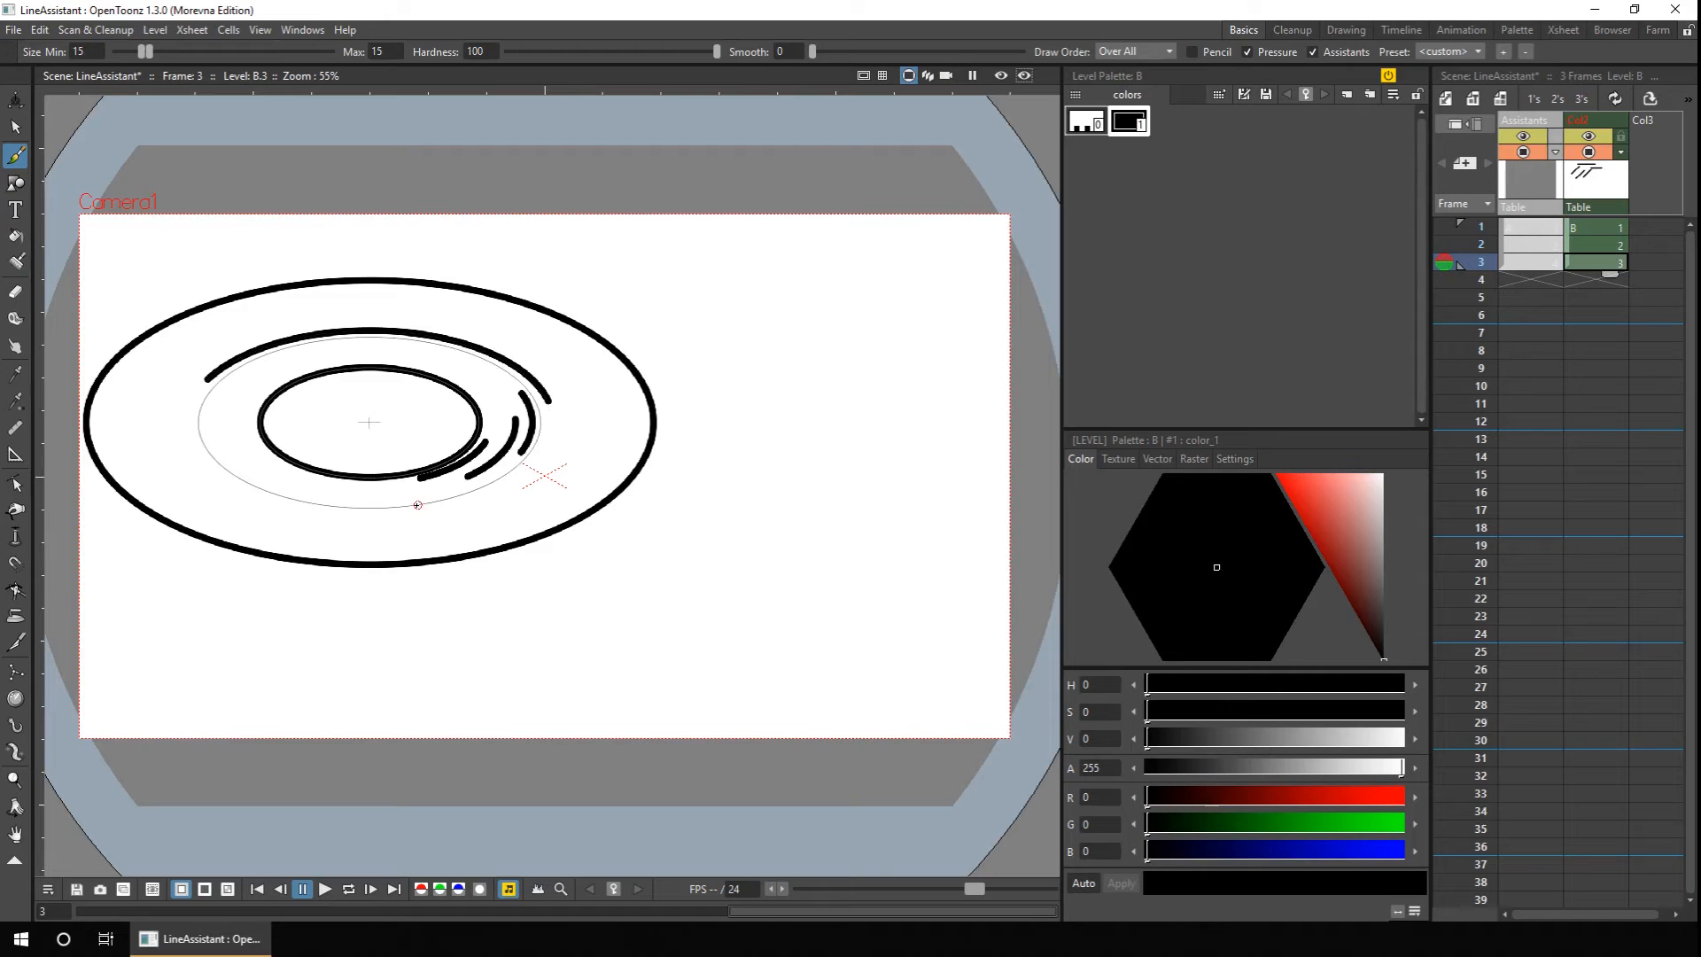
Add a red style to the level palette and set the brush size range to 5.01–28.66.
click(1348, 93)
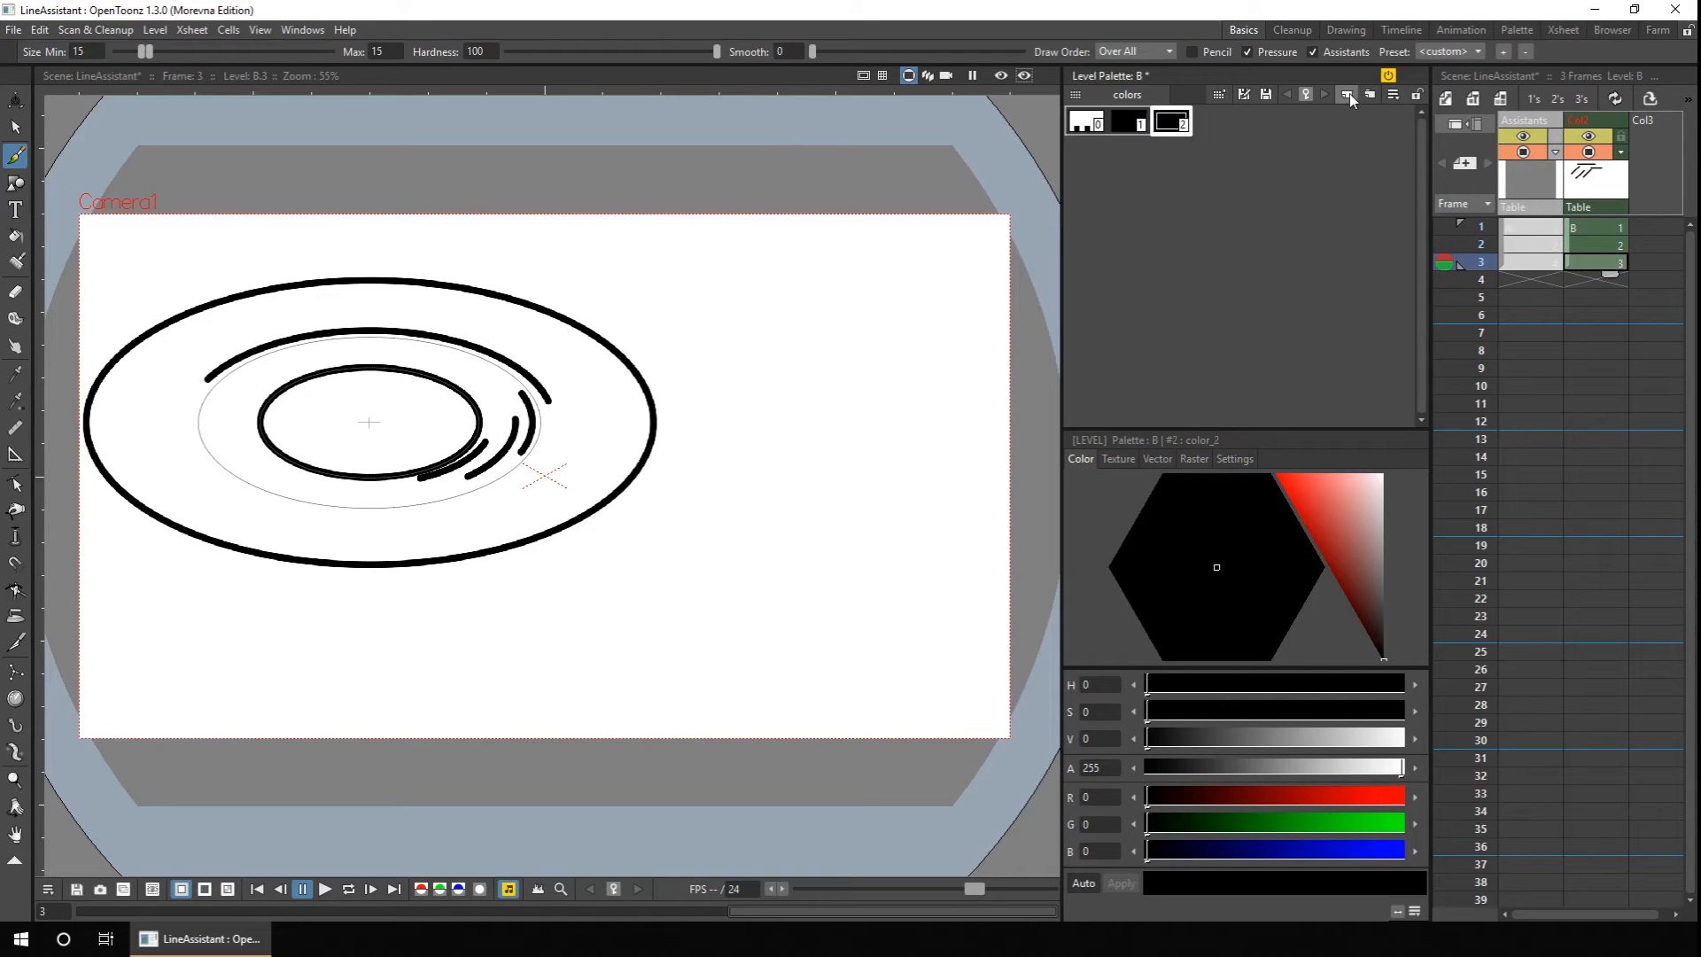
click(1317, 489)
drag(1316, 487, 1277, 476)
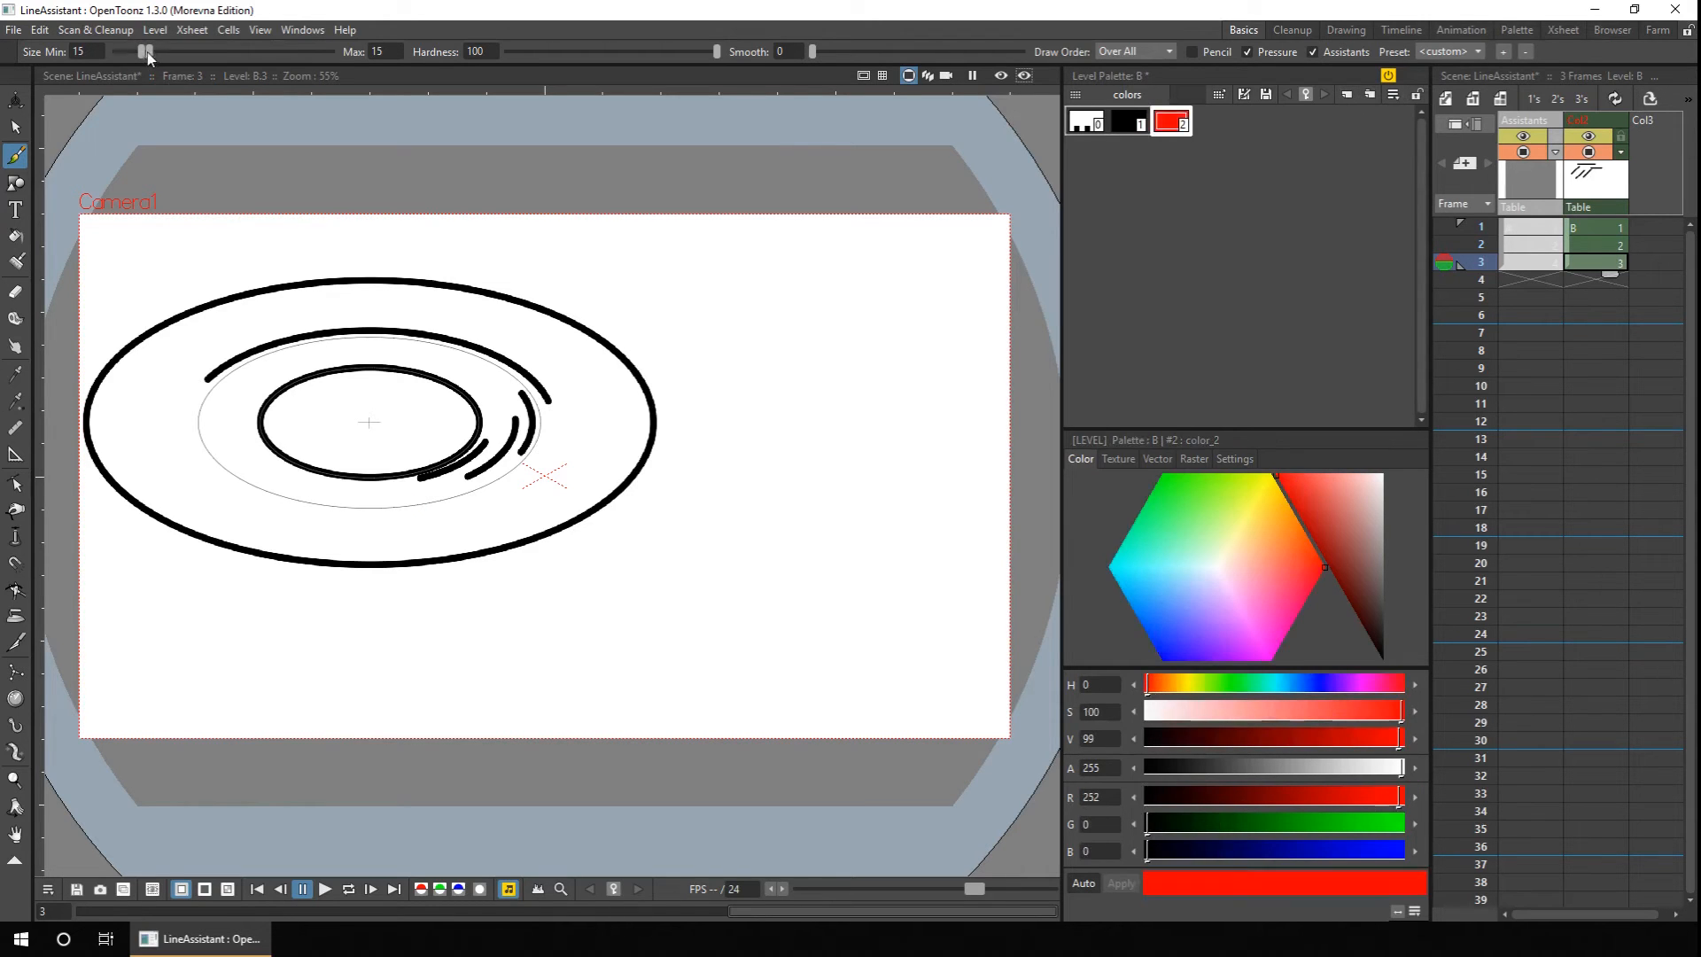
drag(151, 54, 179, 55)
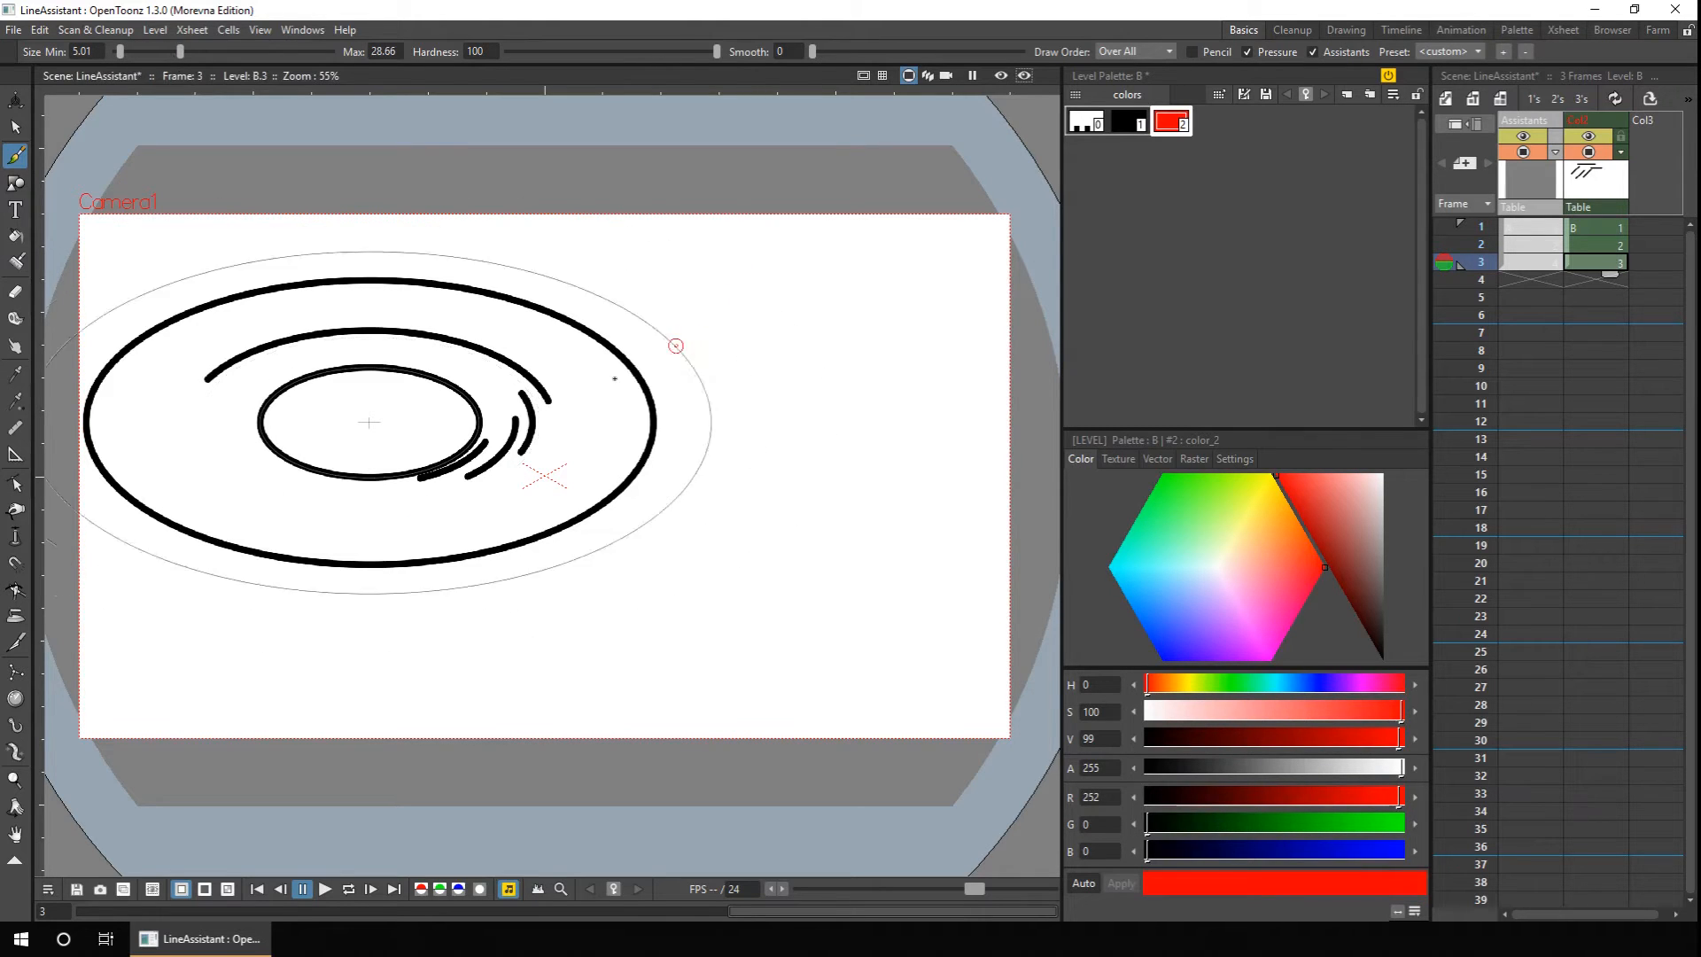
Draw a large red arc of varying thickness outside the black ellipses on frame 3, guided by the Ellipse assistant.
drag(658, 265, 690, 279)
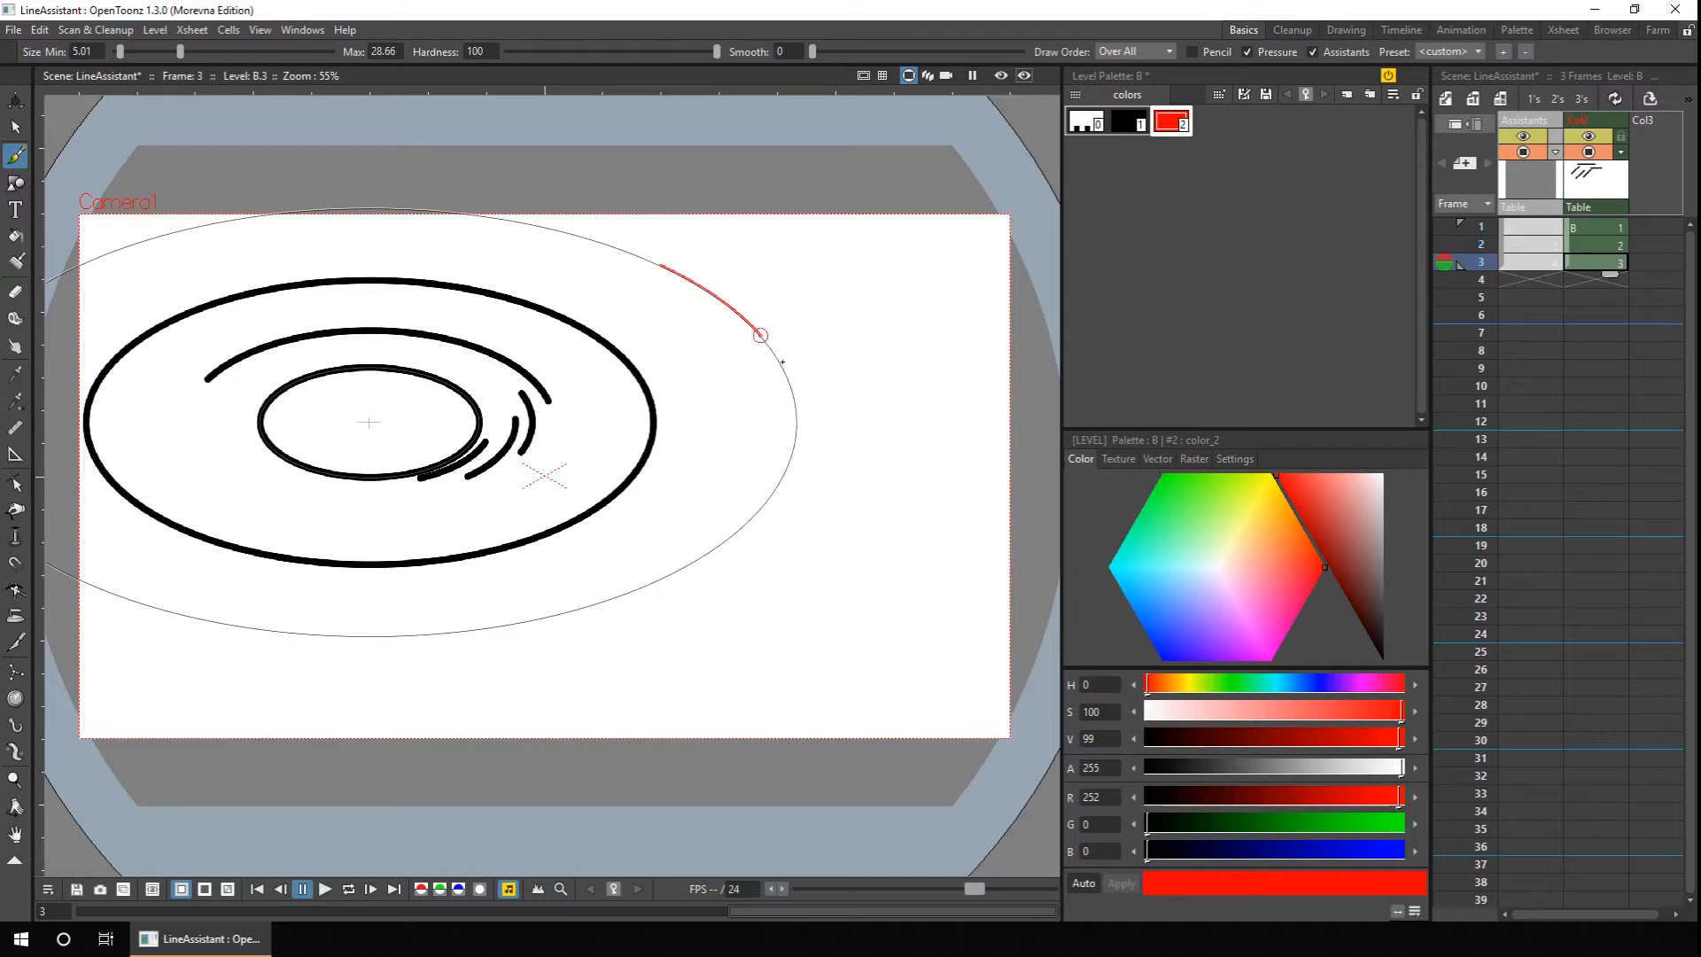
mouse_move(788, 460)
mouse_down()
mouse_move(709, 574)
mouse_move(622, 618)
mouse_move(372, 634)
mouse_up()
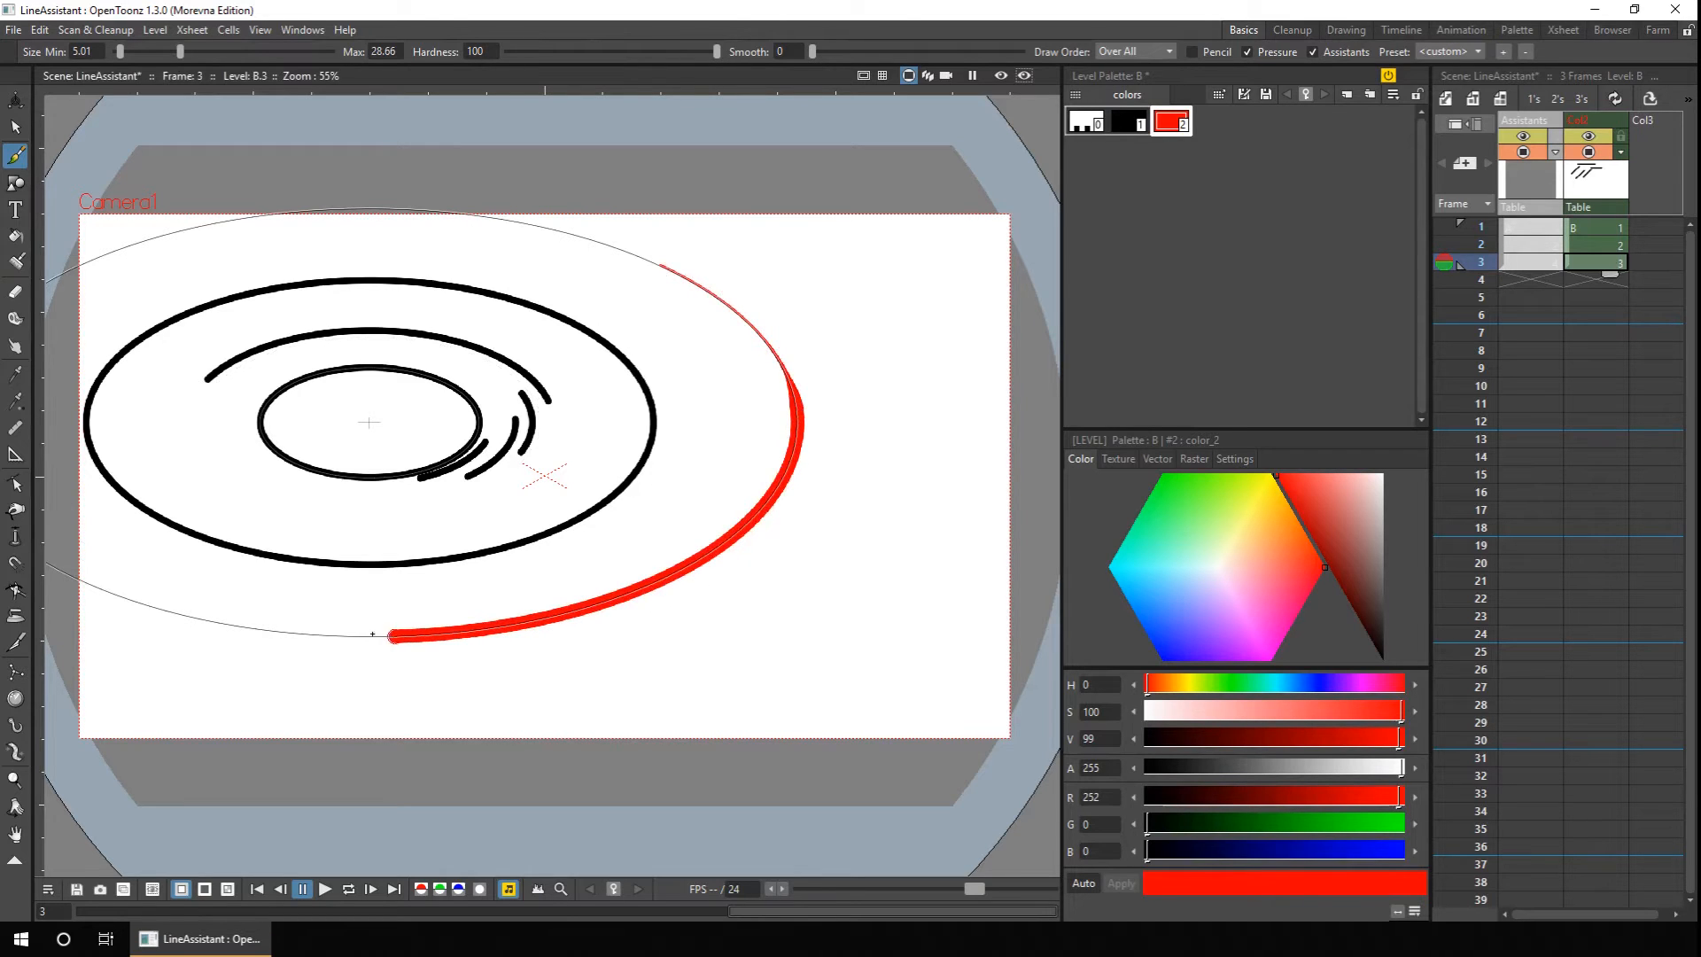
drag(235, 626, 190, 618)
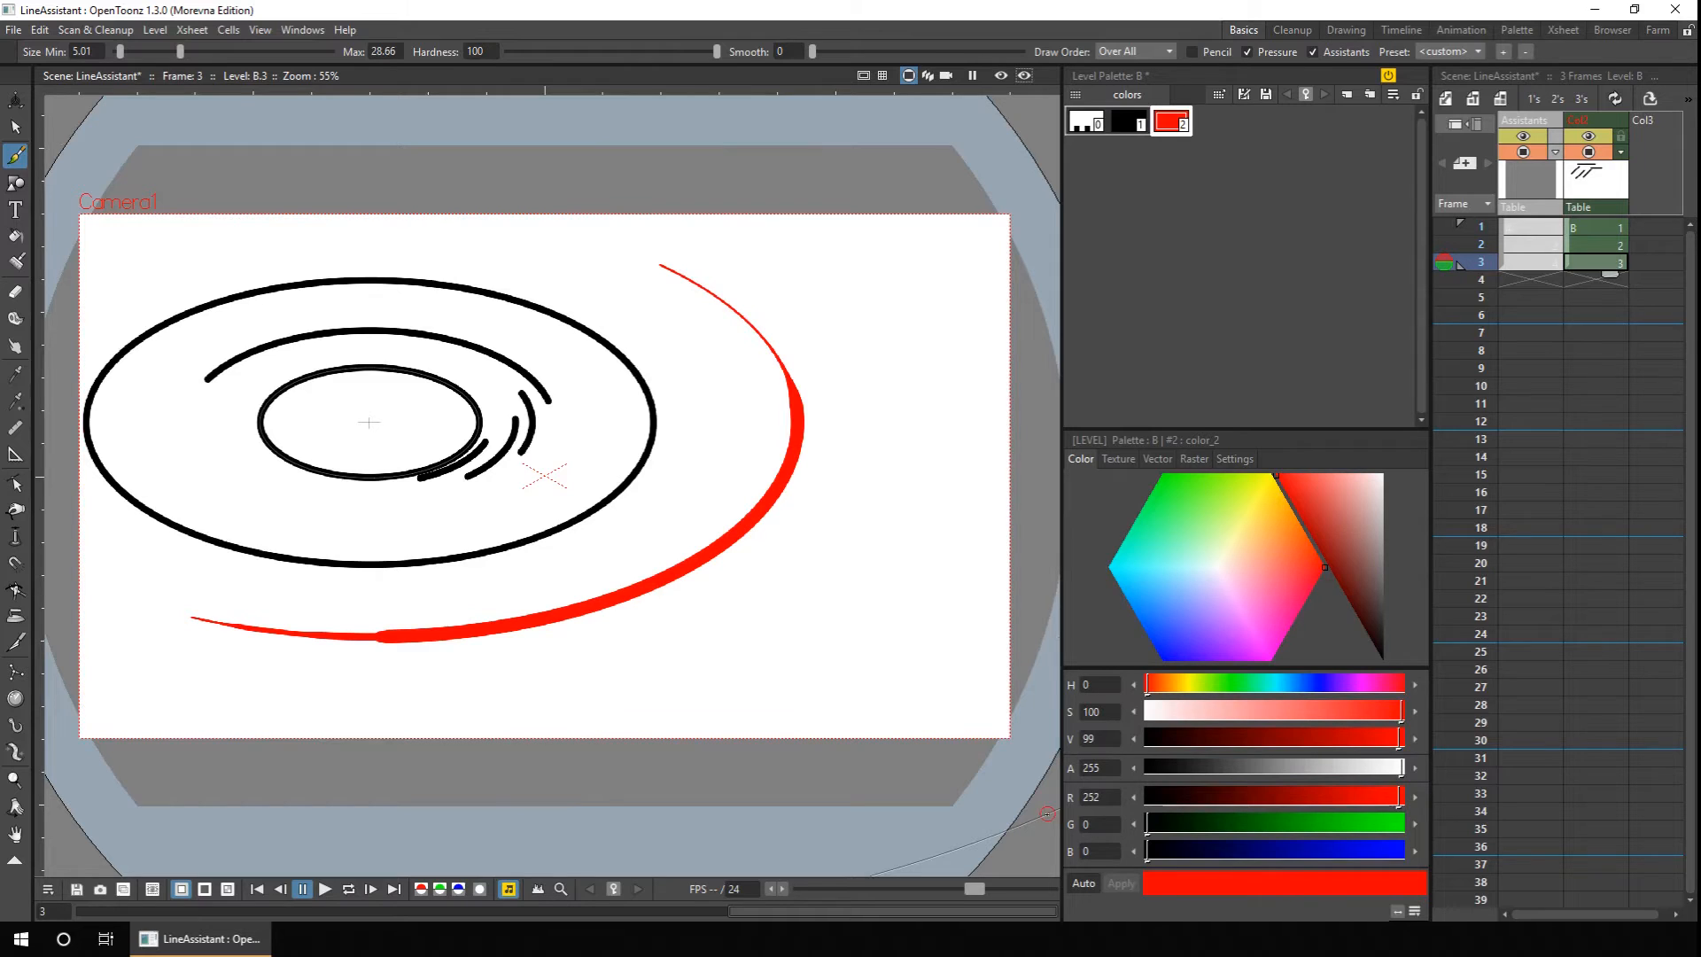
Select the Ellipse assistant on frame 3 of the Assistants column and undo the brush strokes drawn around it.
click(1524, 263)
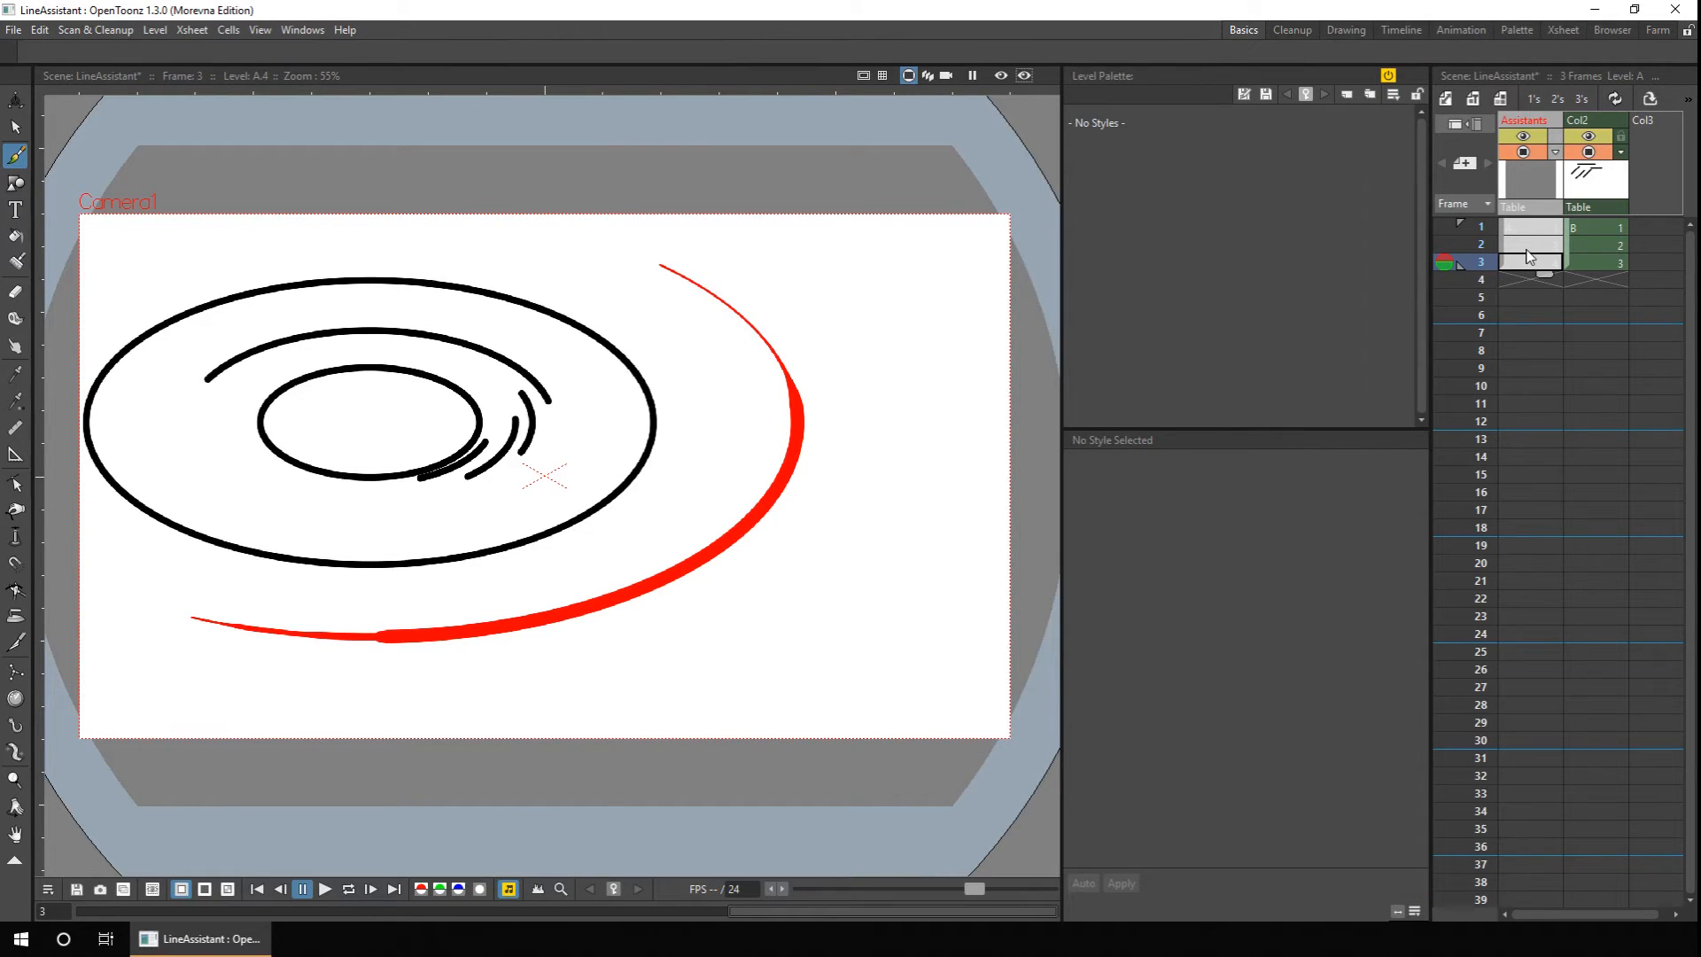
click(15, 454)
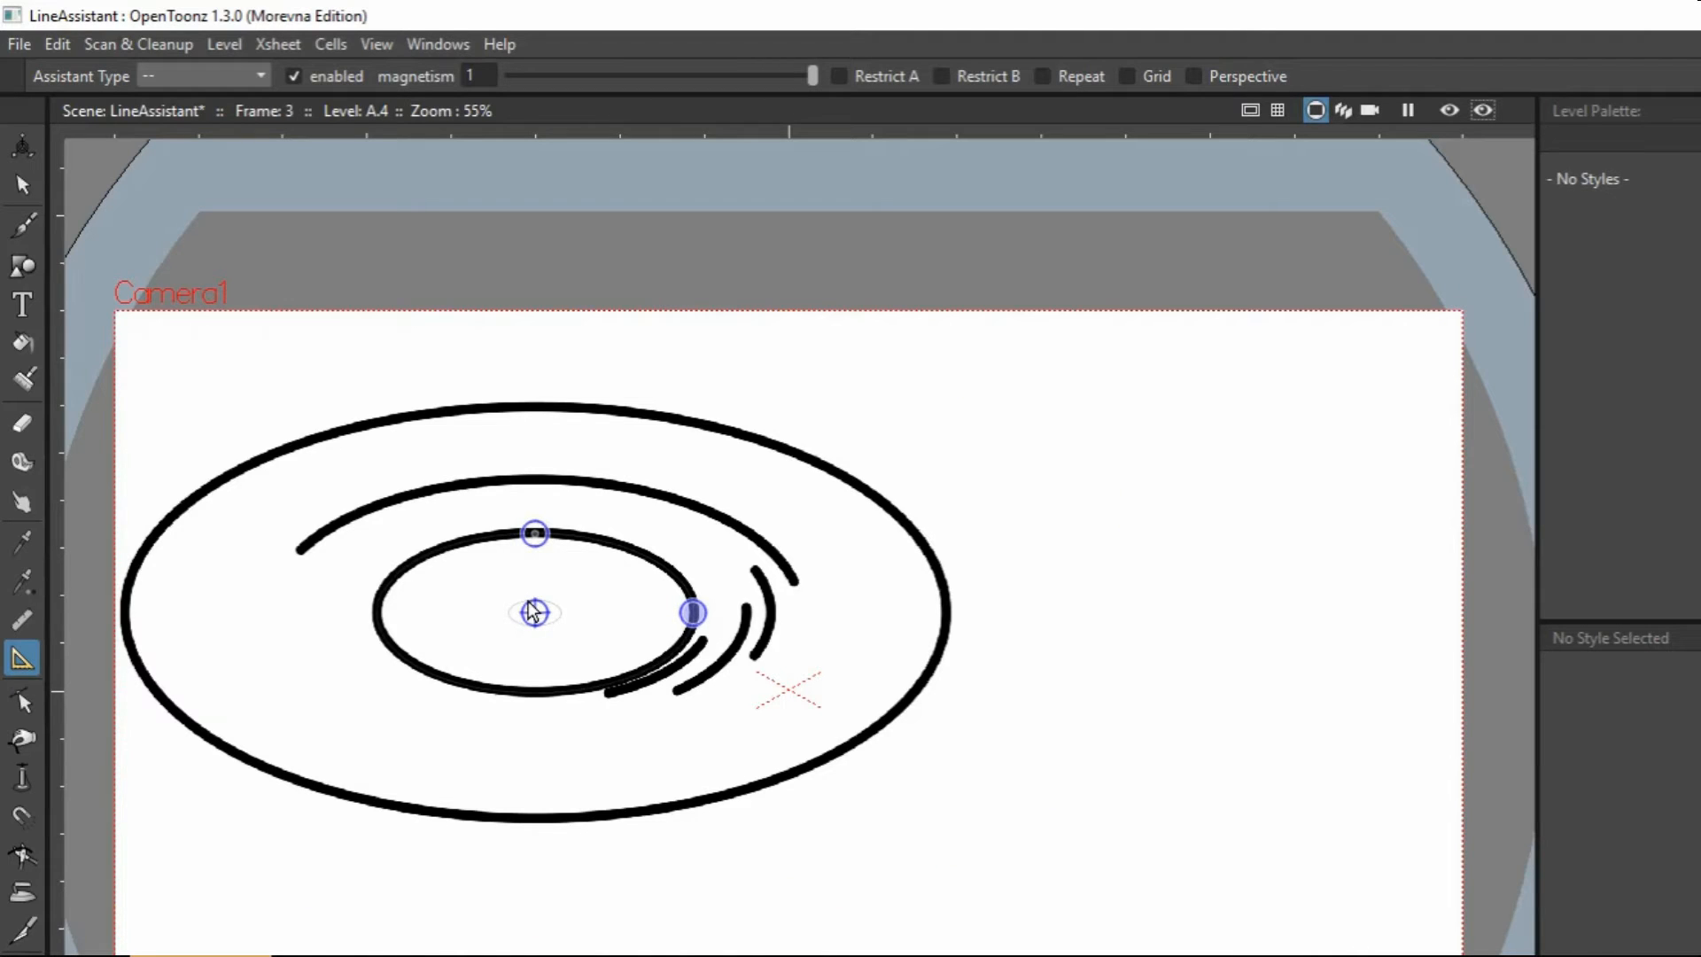
key(ctrl+z)
key(ctrl+z)
key(ctrl+z)
key(ctrl+z)
key(ctrl+z)
key(ctrl+z)
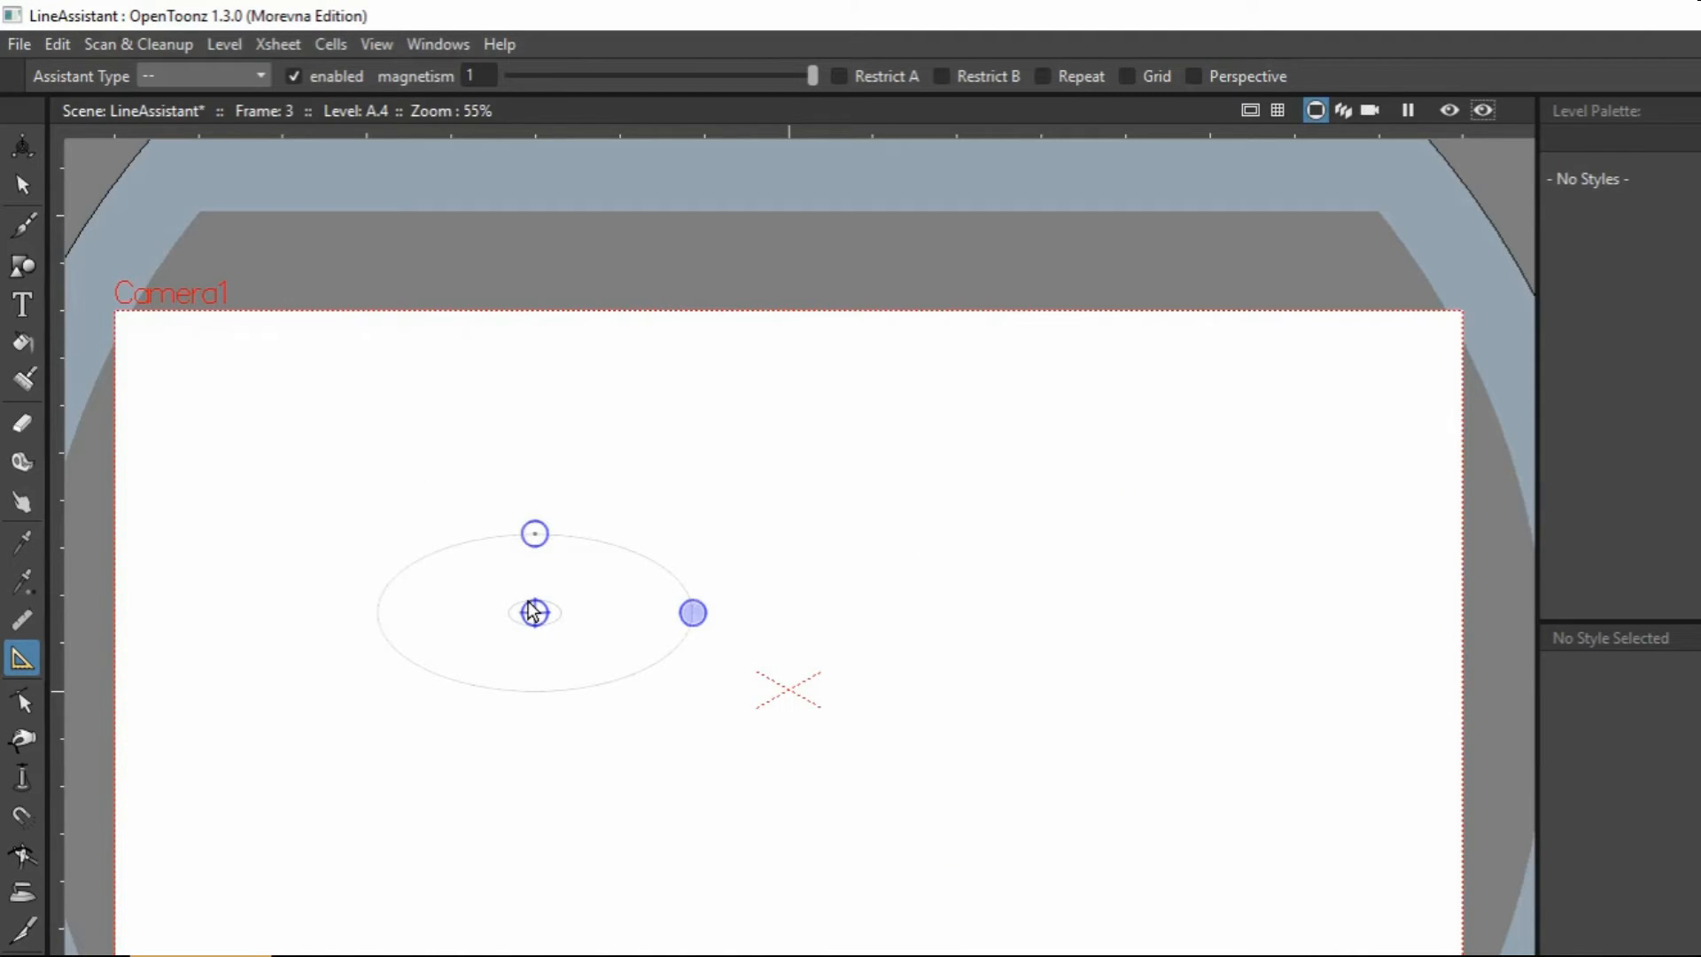
Move the Ellipse assistant to the upper-right area of the camera frame and increase its height and width.
drag(540, 622, 1025, 558)
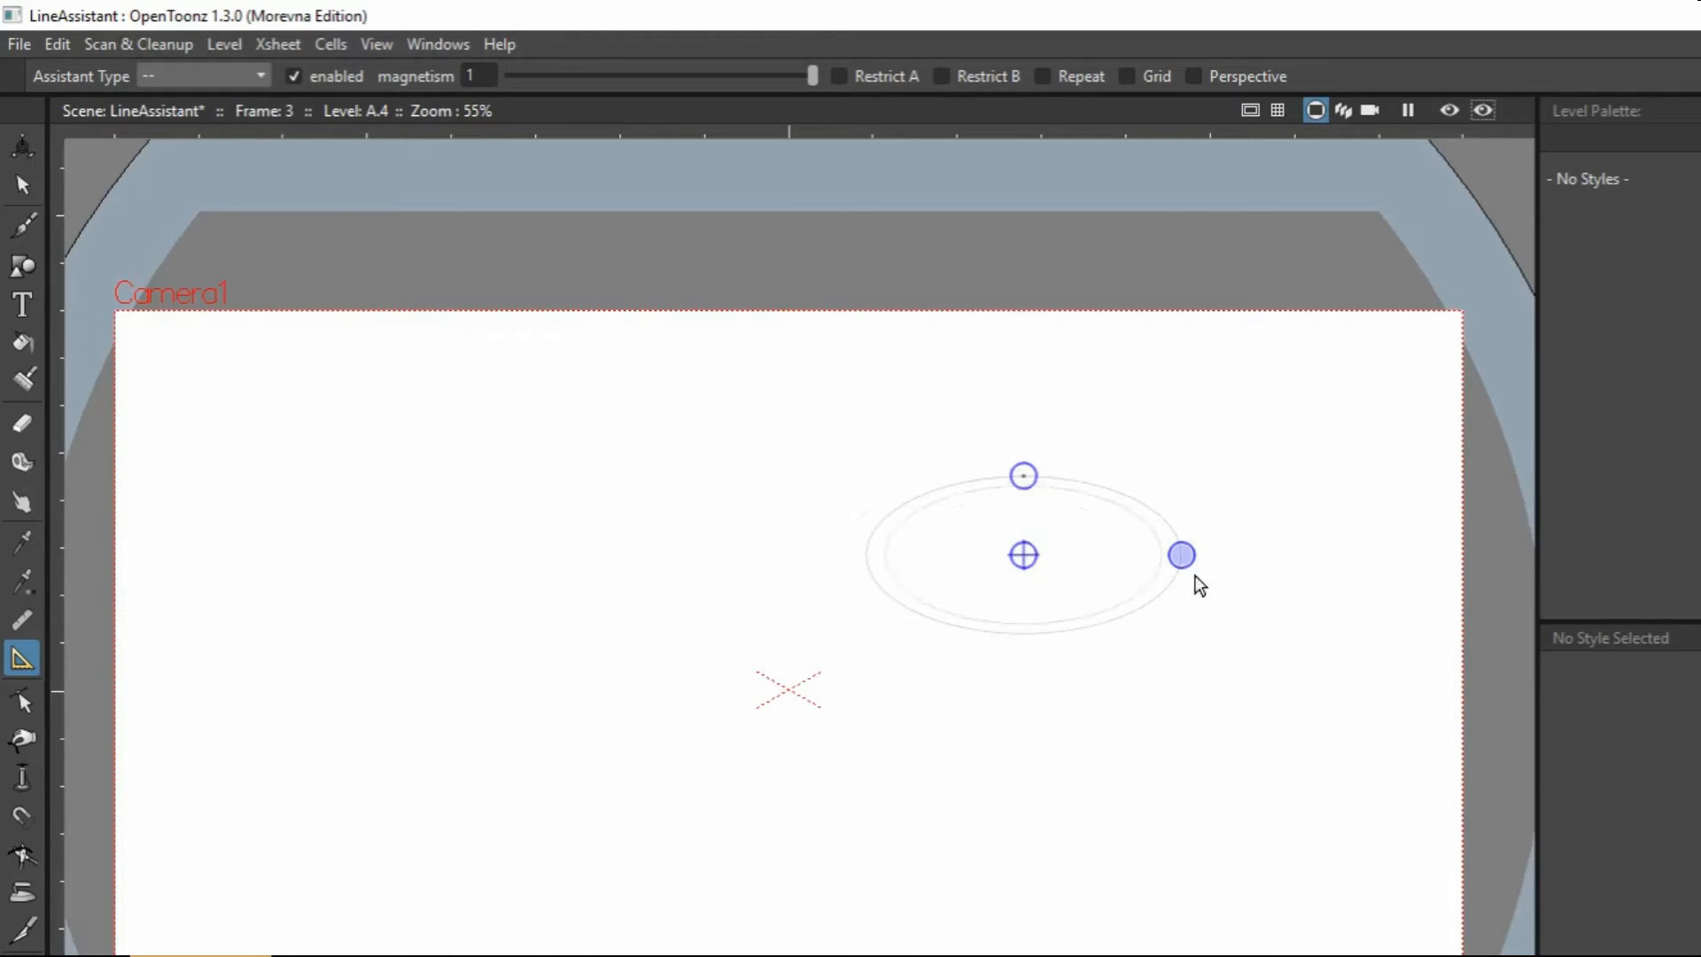
mouse_move(1025, 476)
mouse_down()
mouse_move(1025, 360)
mouse_move(1025, 502)
mouse_move(1027, 373)
mouse_move(1032, 444)
mouse_up()
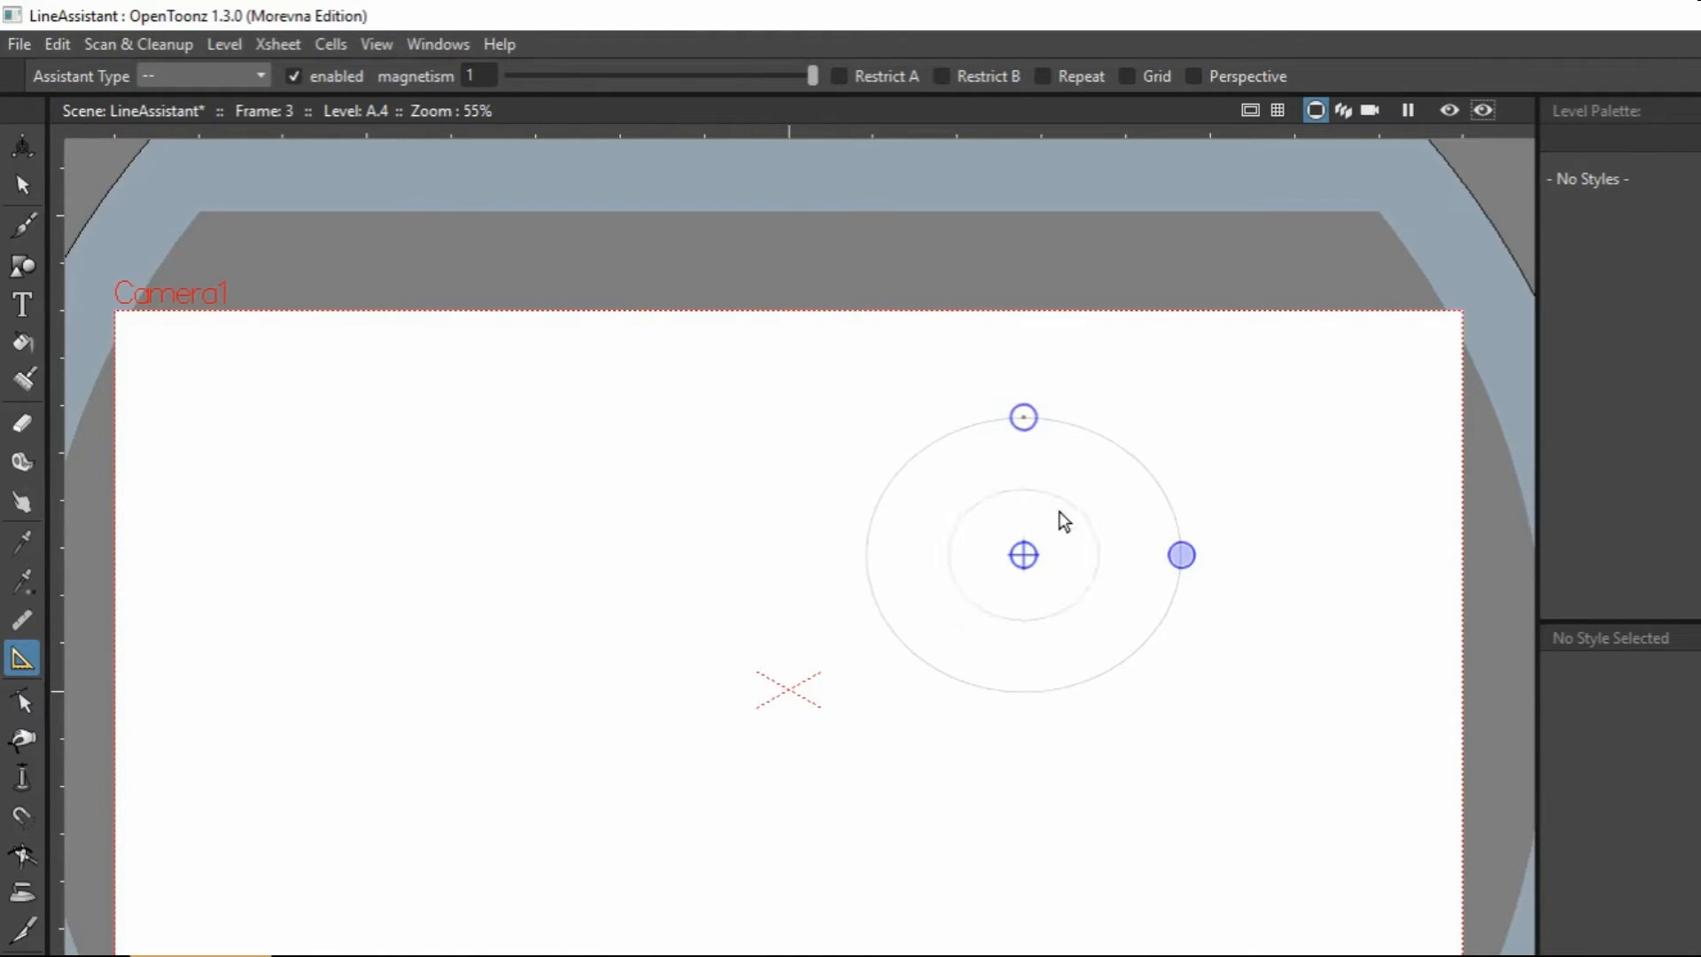
drag(1181, 558, 1364, 562)
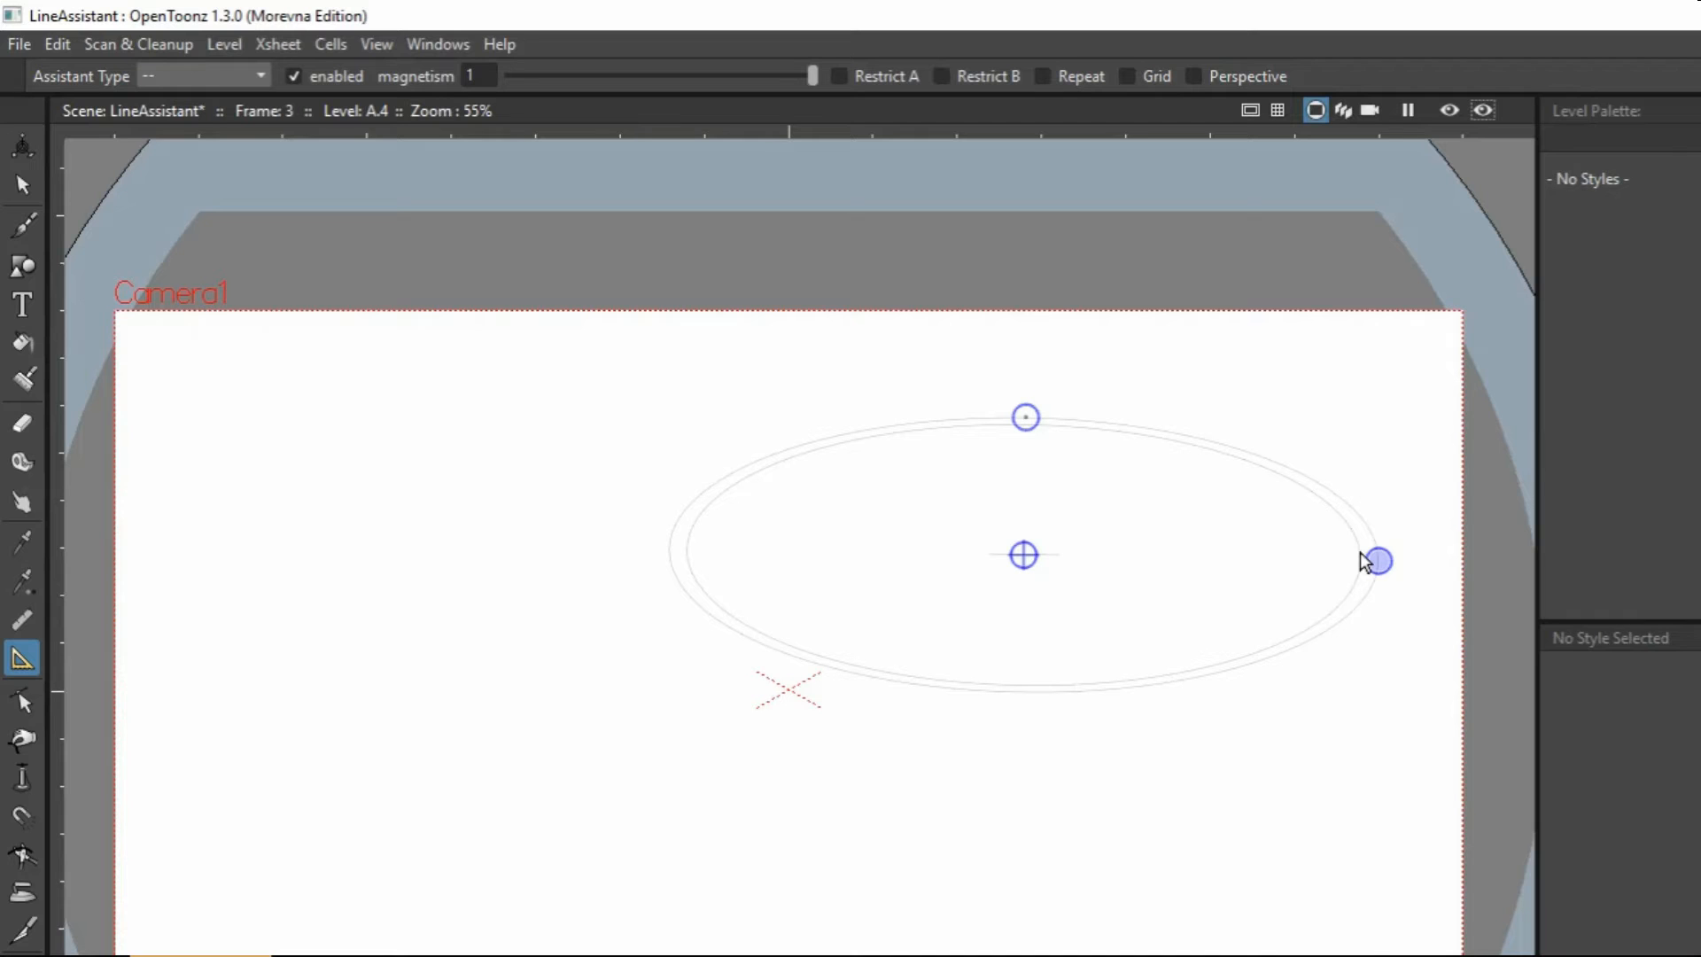
Enable Grid and Perspective on the Ellipse assistant, and move its two grid handles close together on the ellipse's lower-left side.
click(1128, 77)
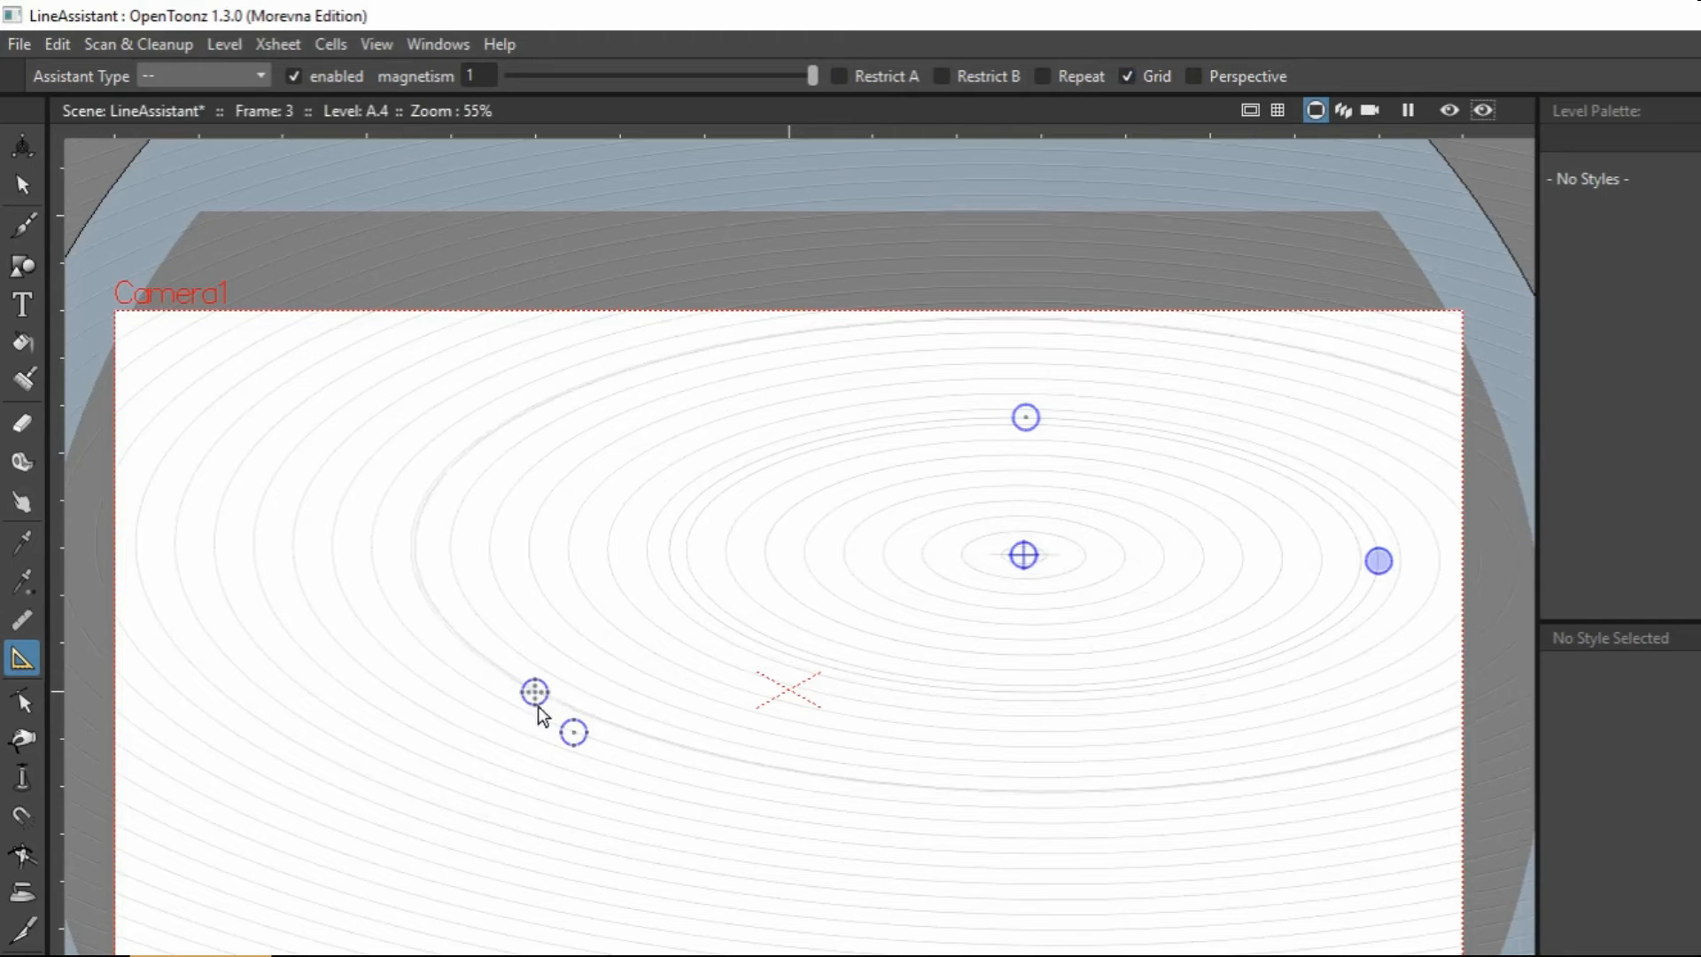
drag(534, 696, 870, 628)
drag(575, 737, 739, 697)
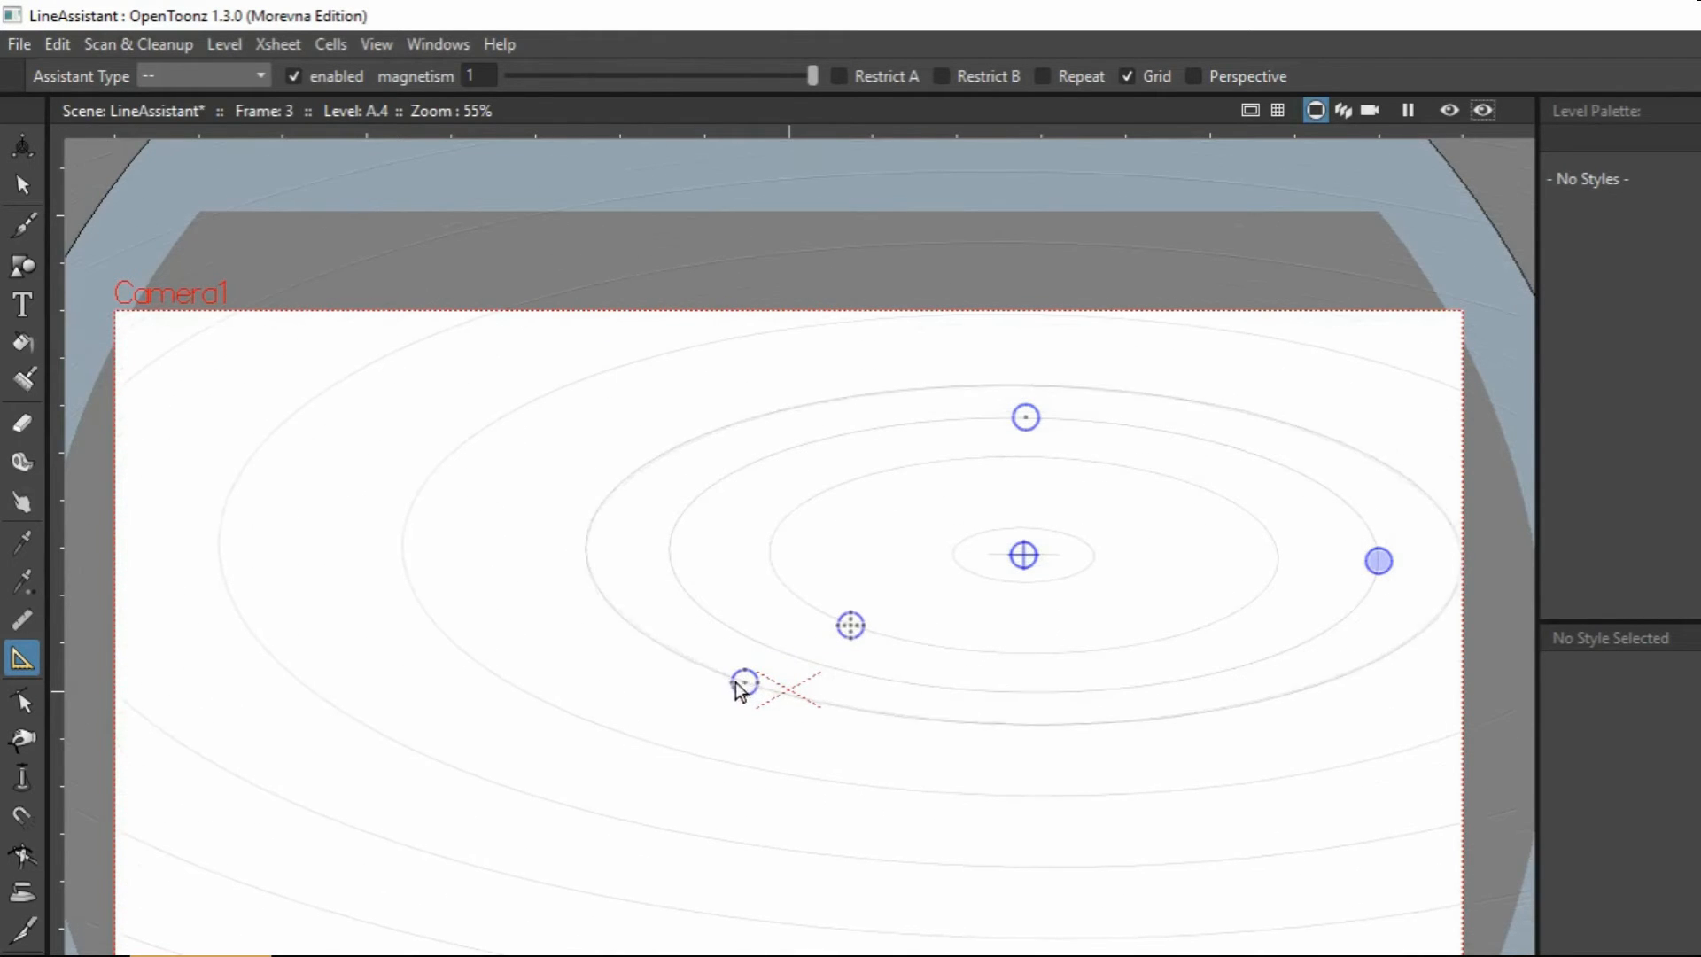
click(1192, 77)
drag(744, 682, 853, 653)
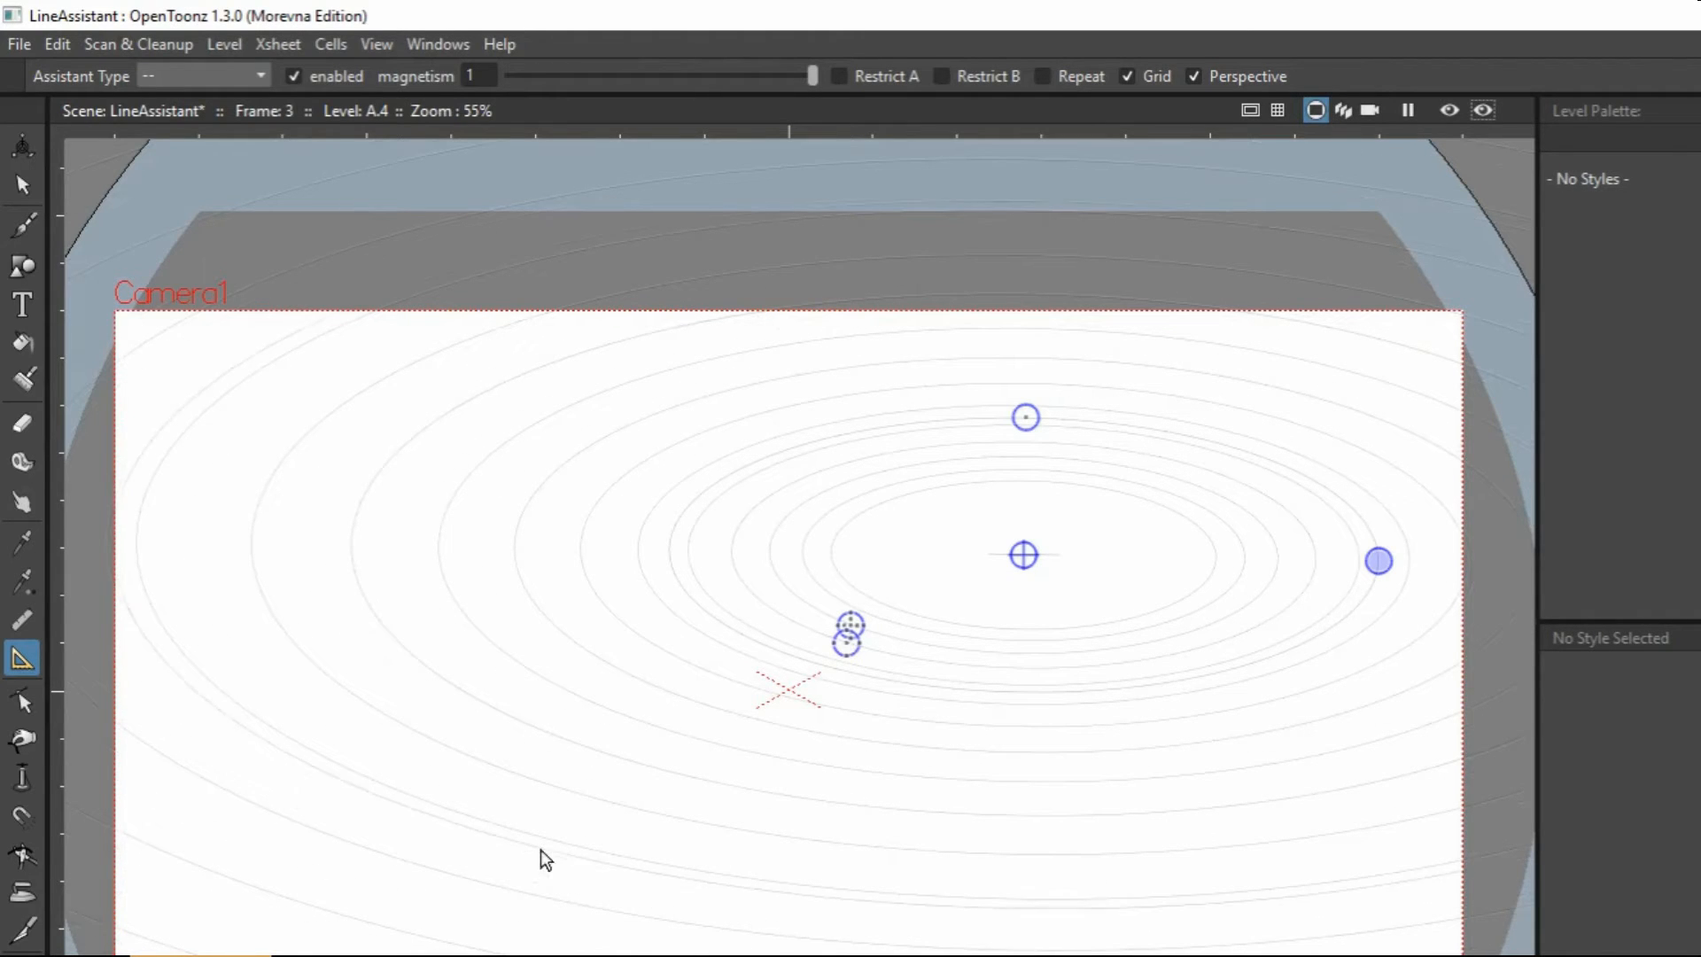
Try Restrict A on the Ellipse assistant, switch to Restrict B instead, and slightly increase the ellipse's height.
click(838, 76)
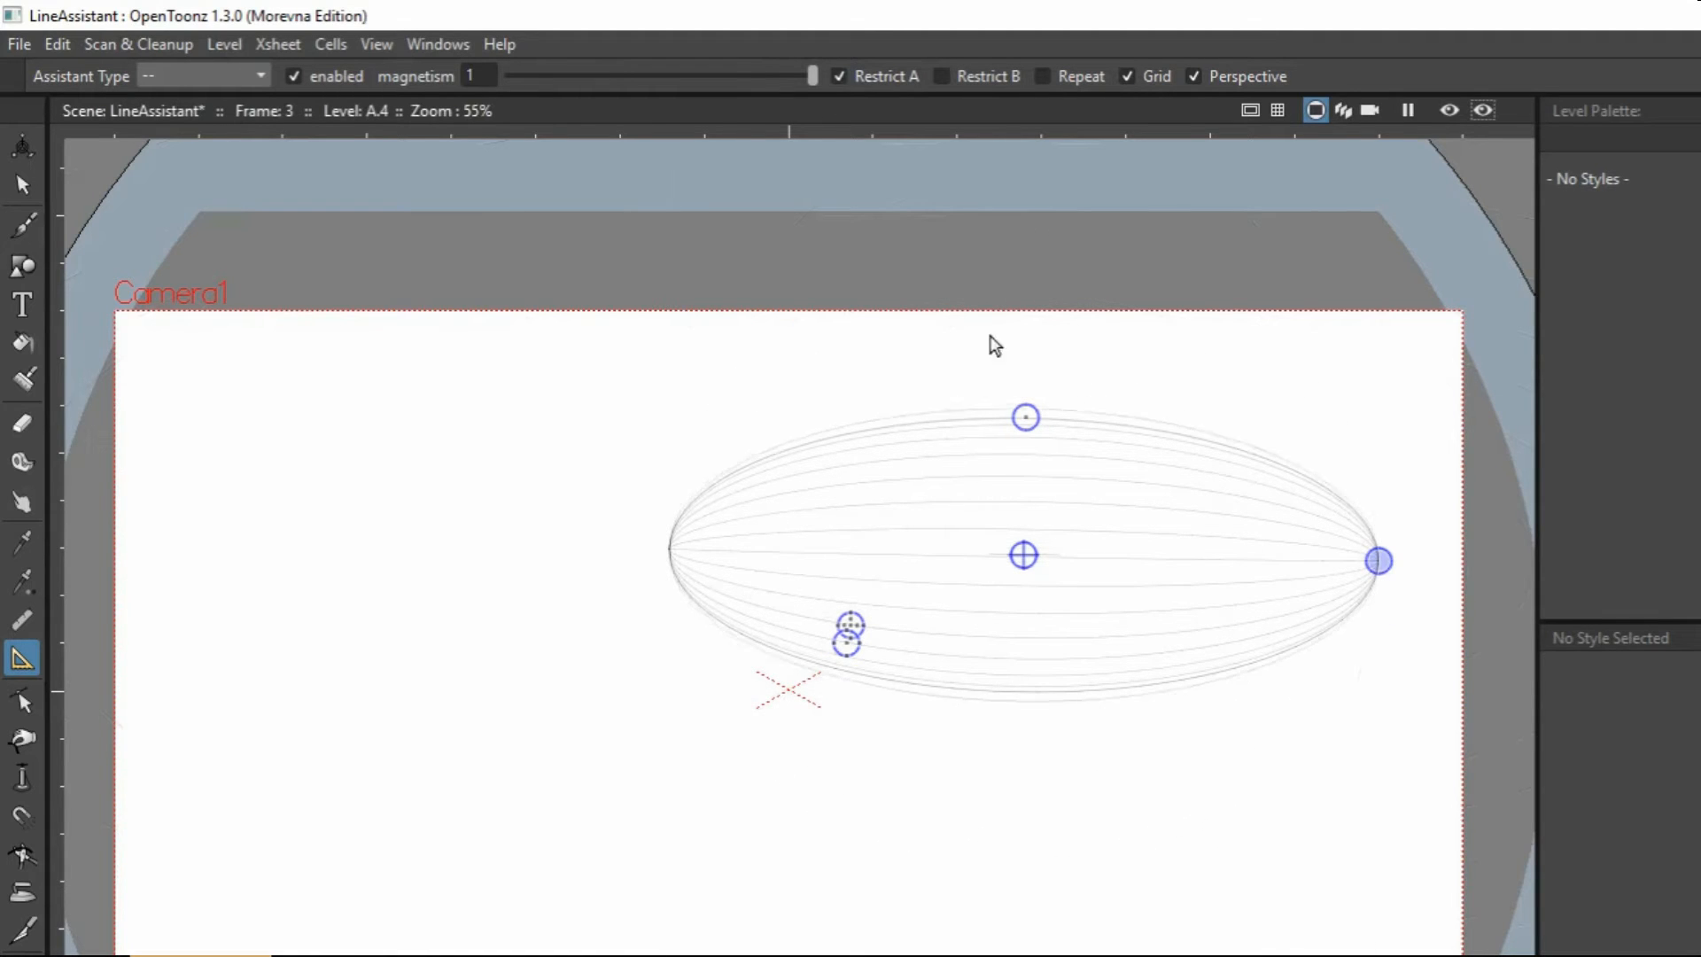
click(853, 78)
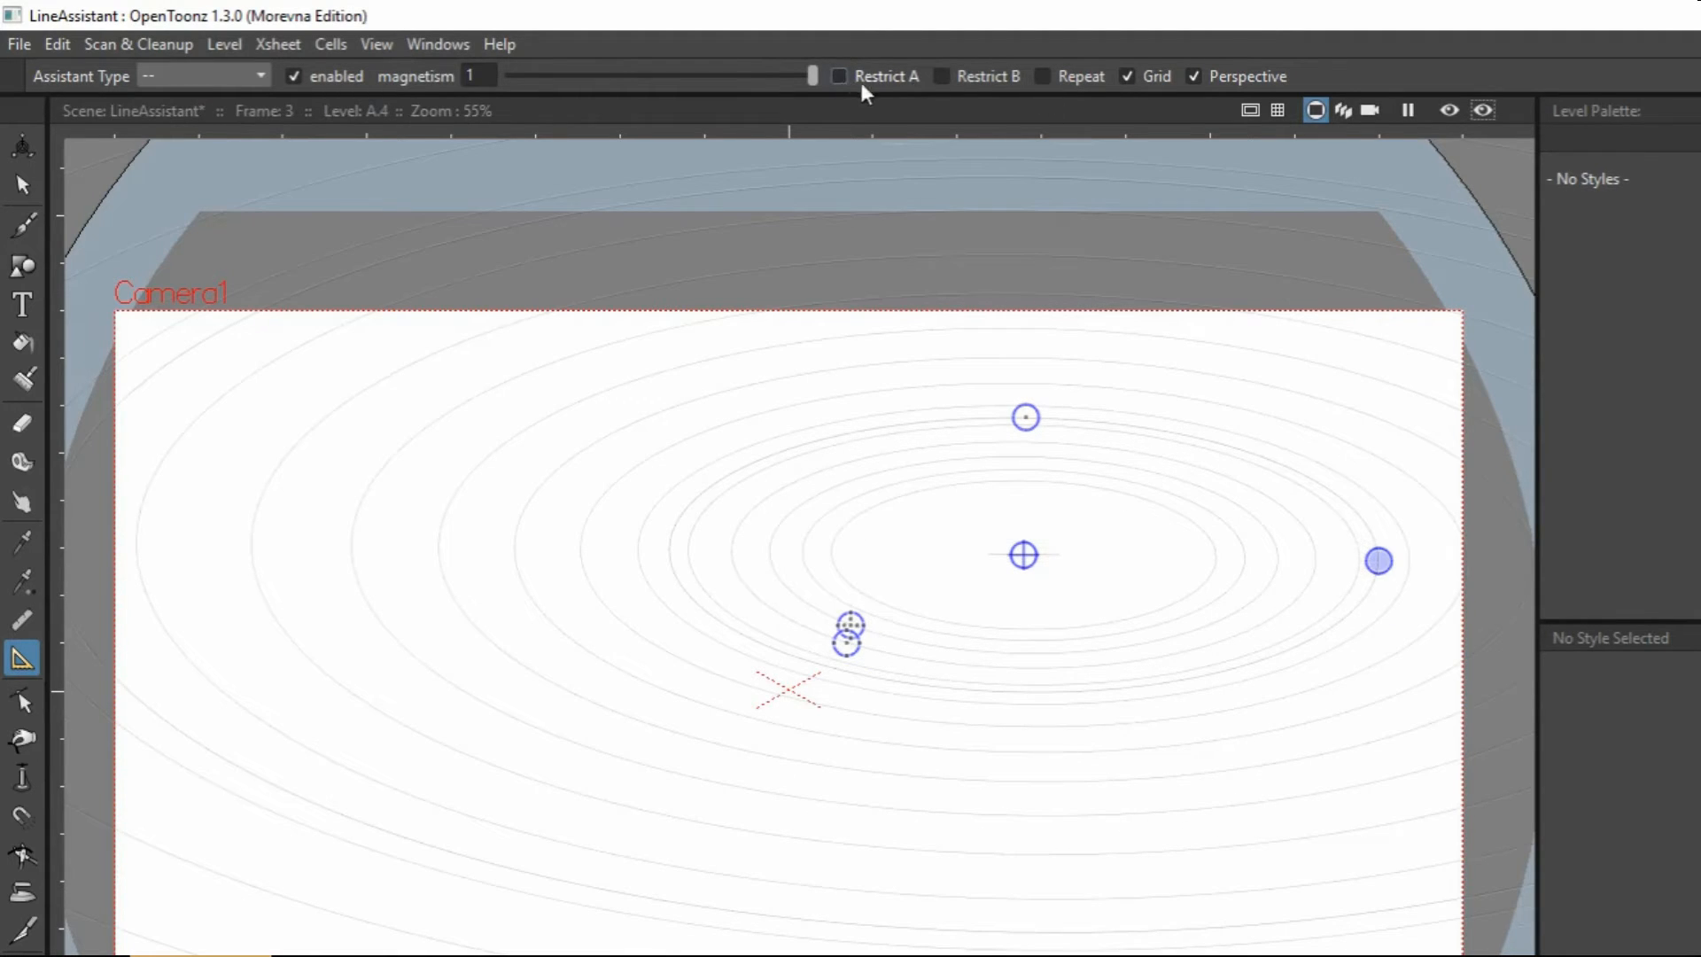
click(941, 76)
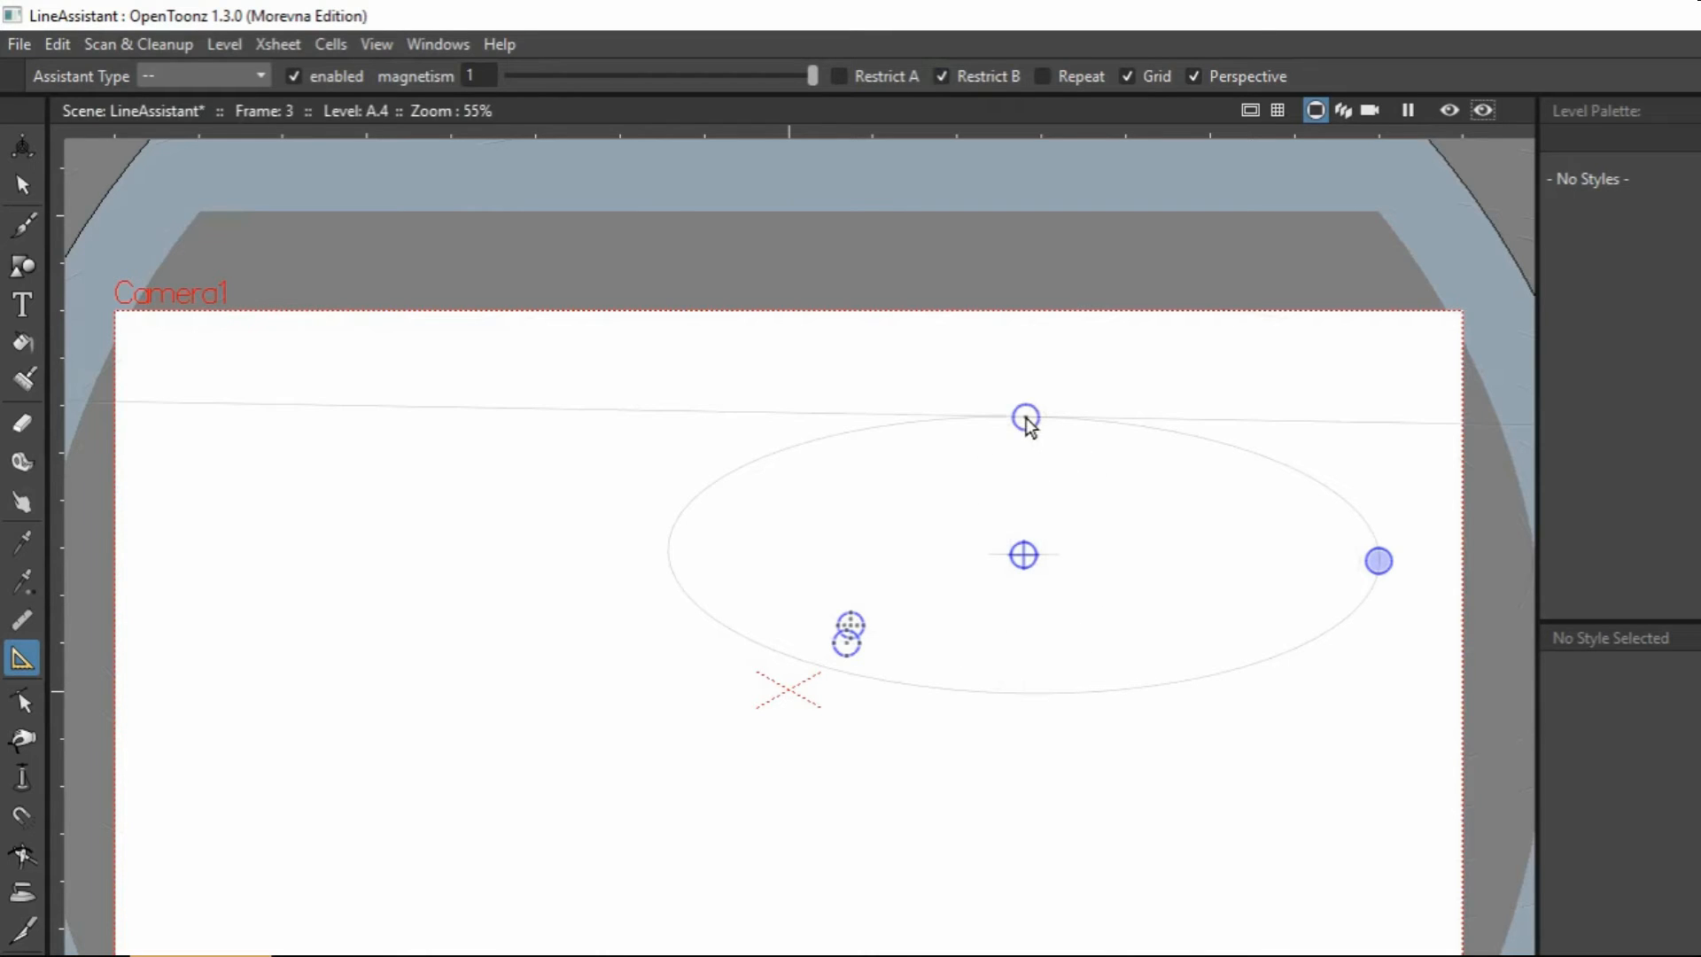
drag(1025, 417, 1026, 404)
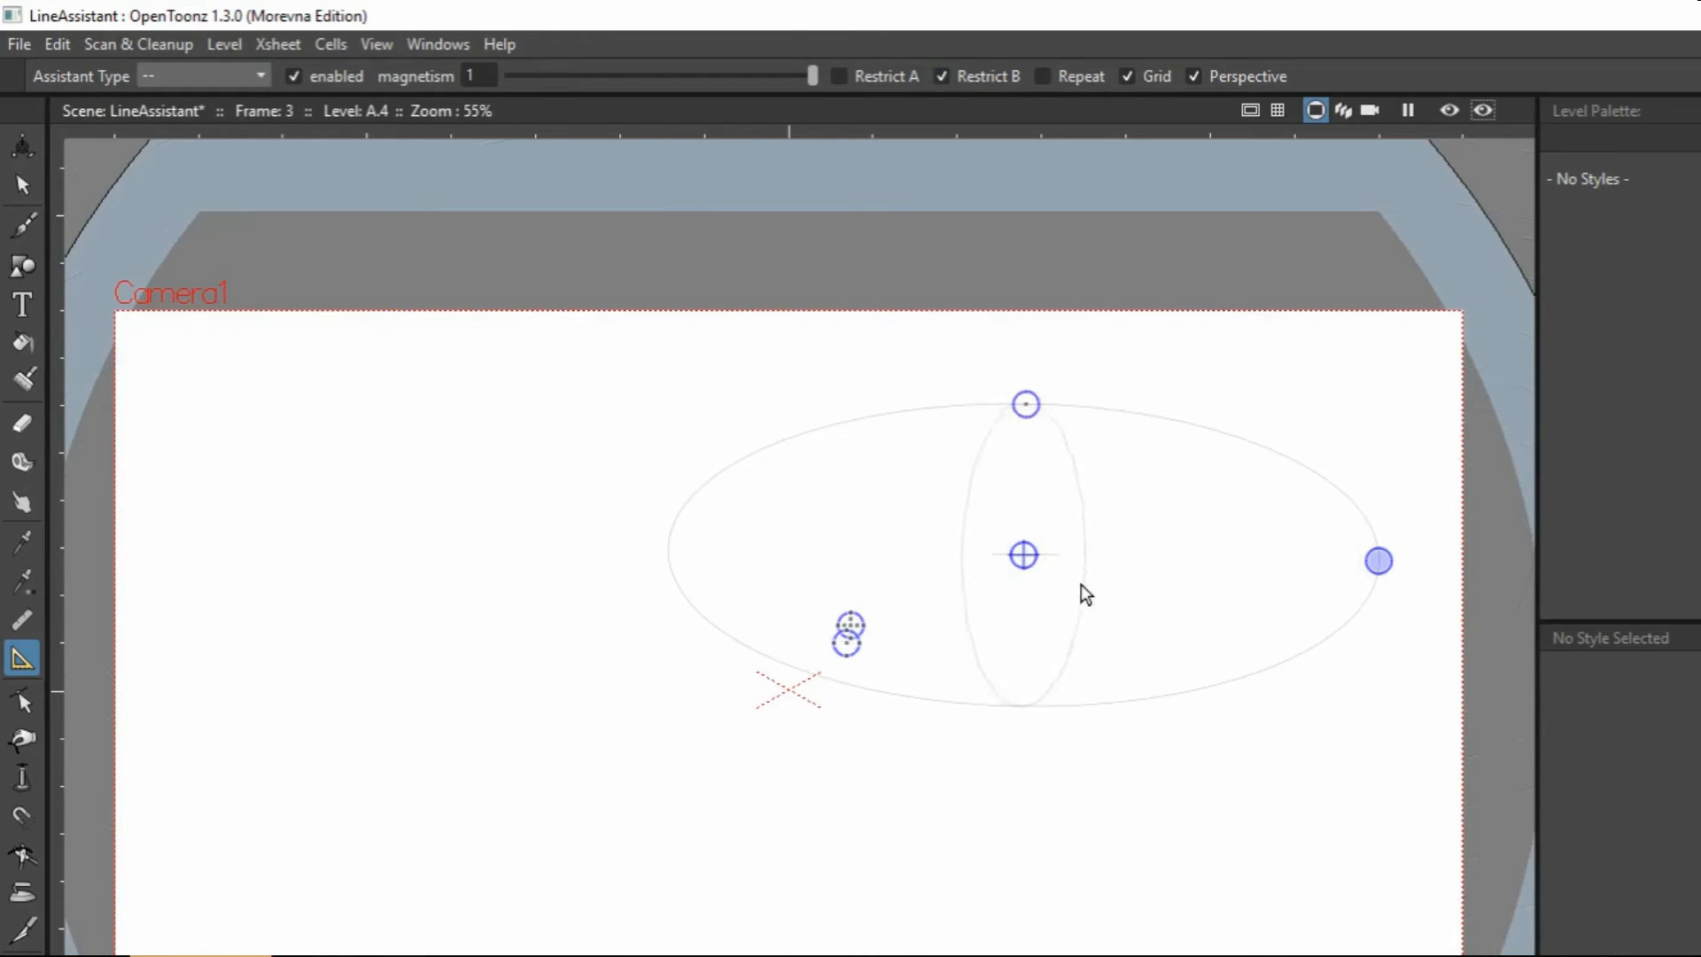
Spread the Ellipse assistant's grid handles apart, increase its height with both restrictions enabled, and leave only Restrict A enabled.
mouse_move(848, 644)
mouse_down()
mouse_move(811, 646)
mouse_move(905, 578)
mouse_move(930, 581)
mouse_move(815, 634)
mouse_move(877, 611)
mouse_move(853, 613)
mouse_up()
click(837, 76)
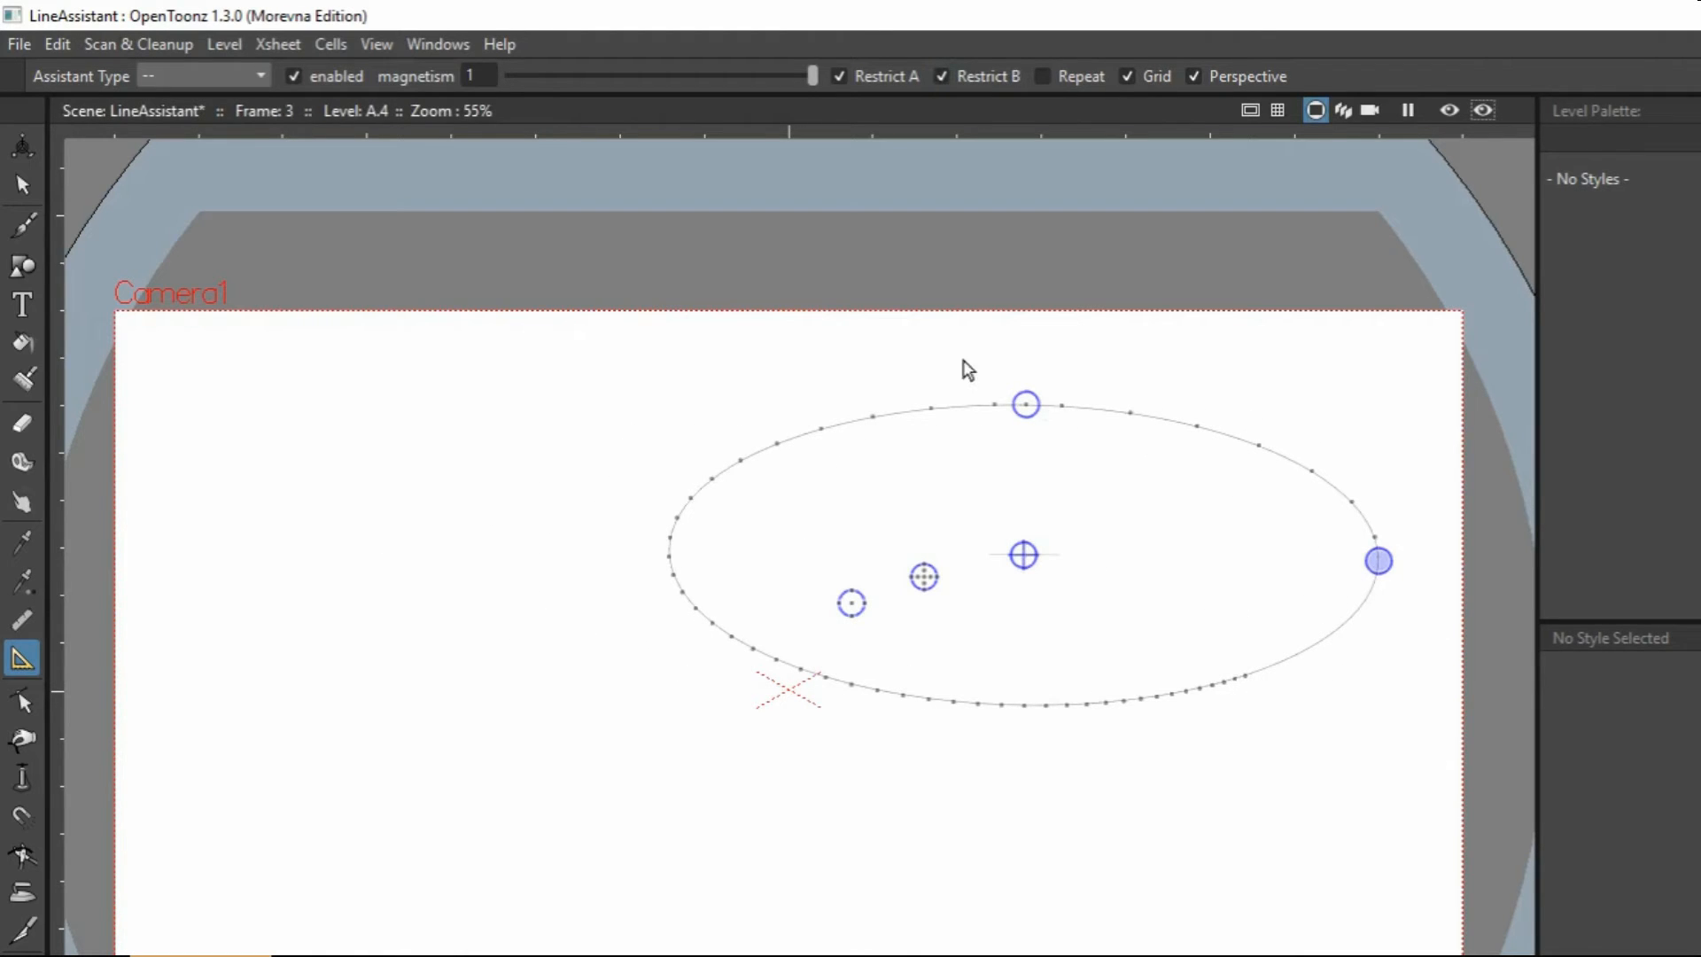
drag(1029, 405, 1029, 387)
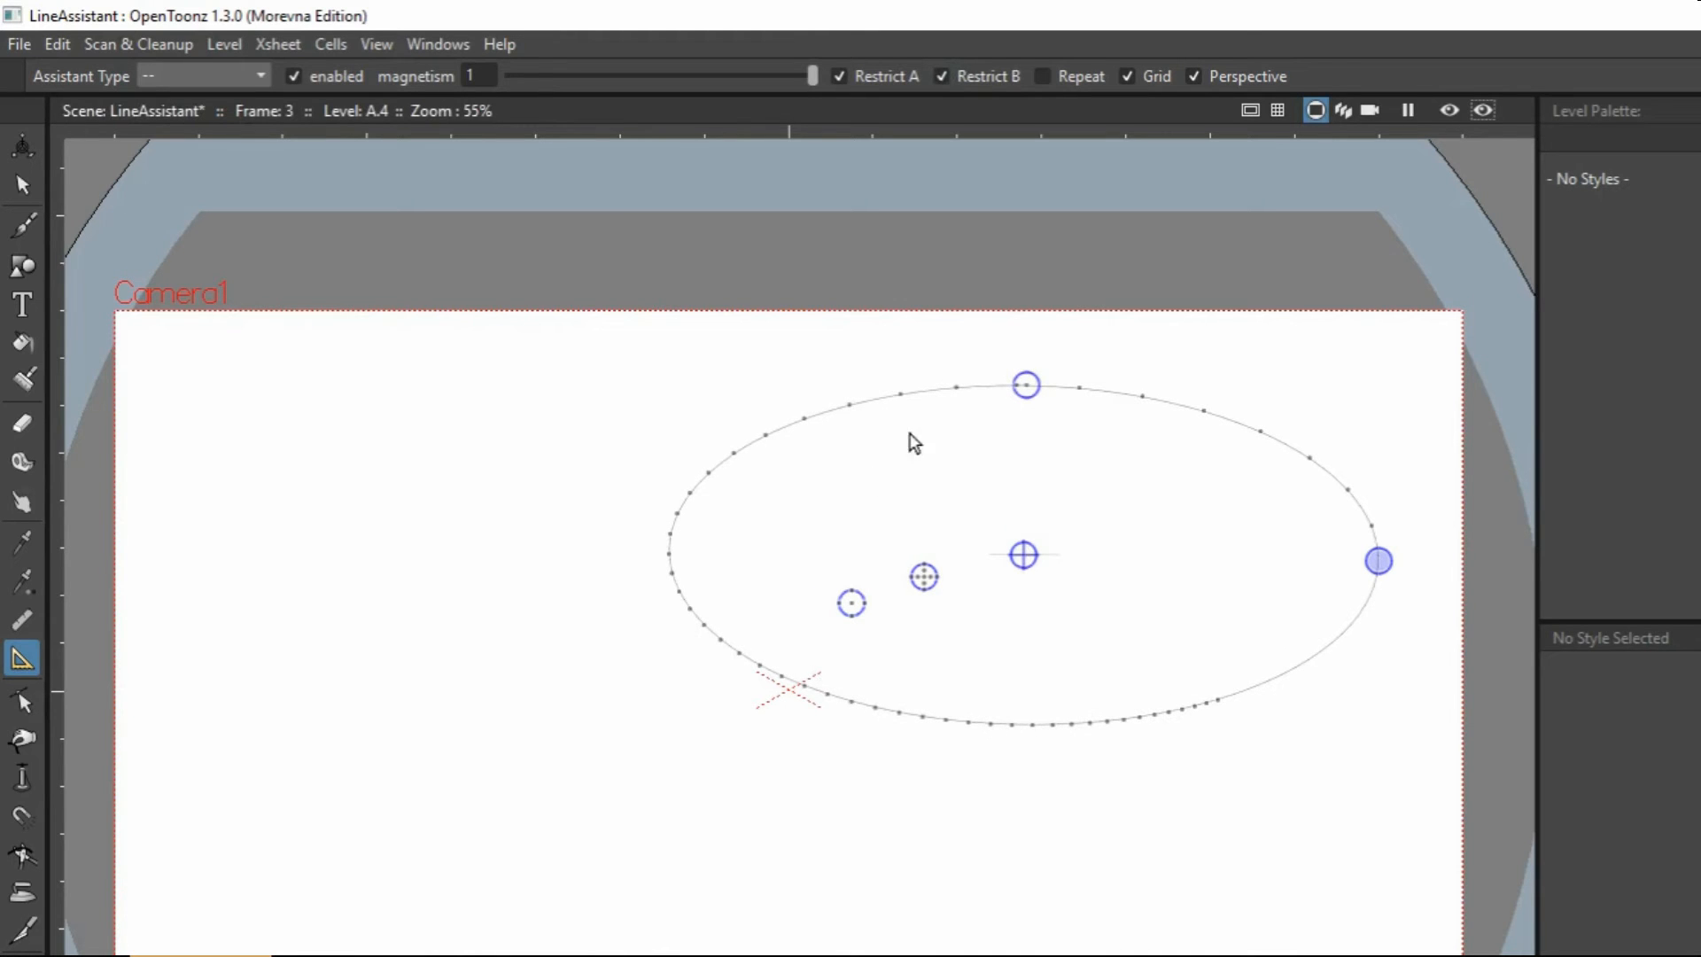
click(941, 76)
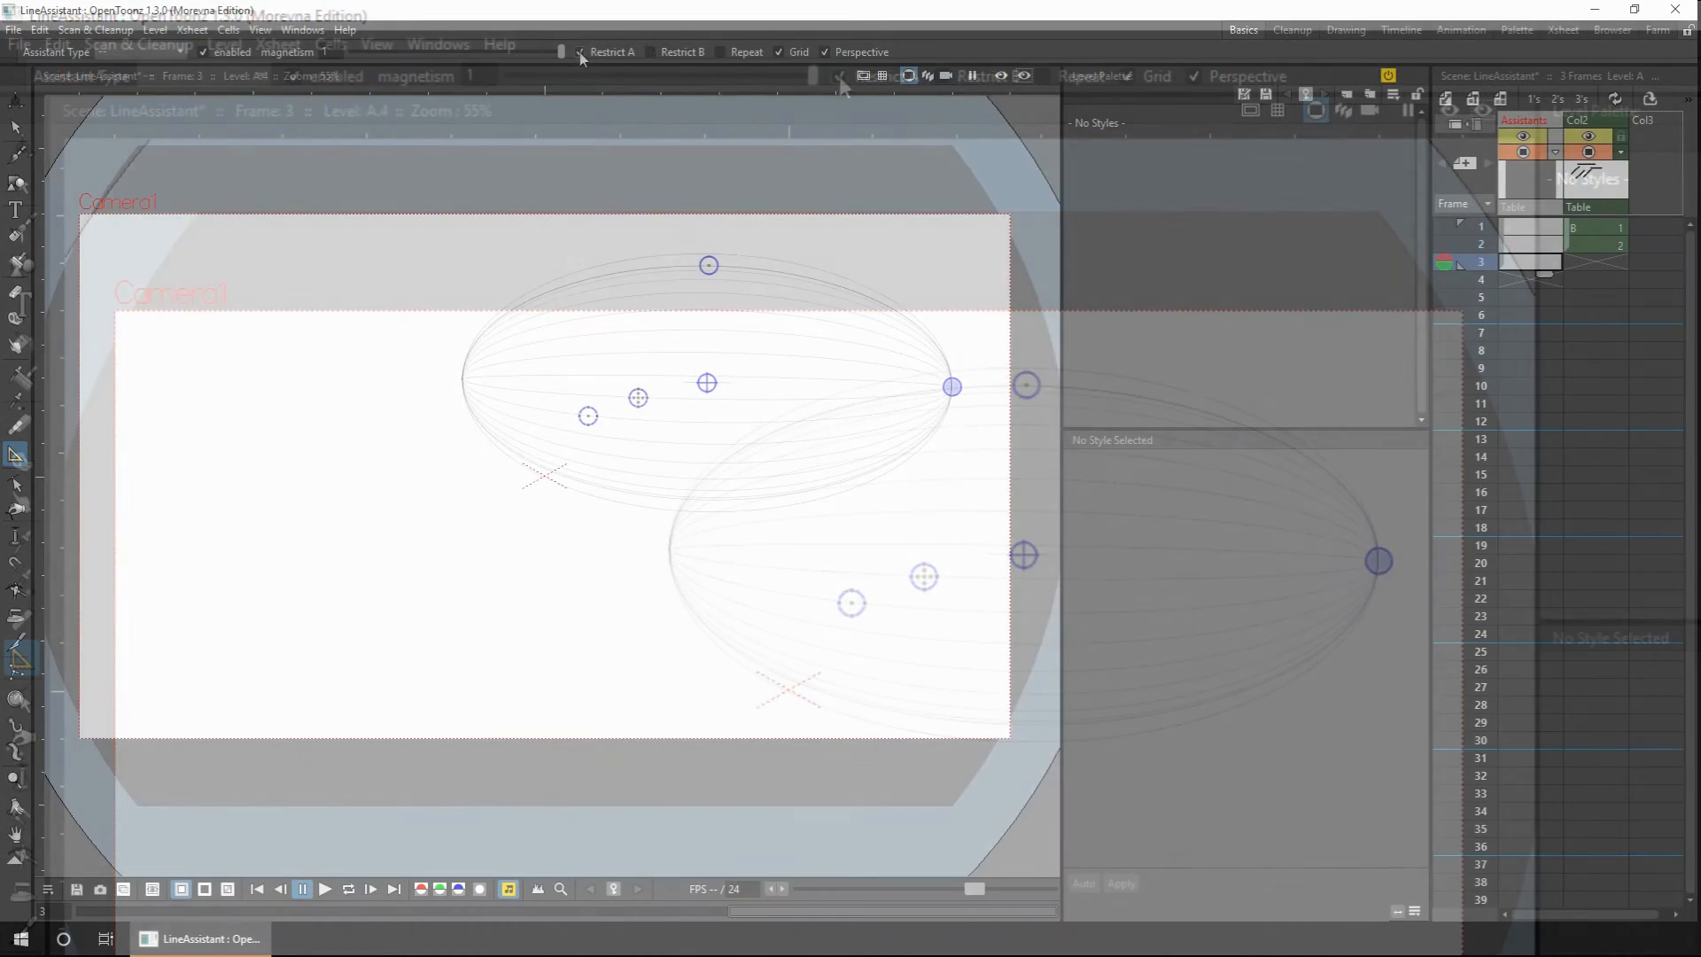
Brush a black outer ellipse, a narrow ellipse through its middle and curved strokes inside it on frame 3 of Col2, following the assistant.
click(1597, 262)
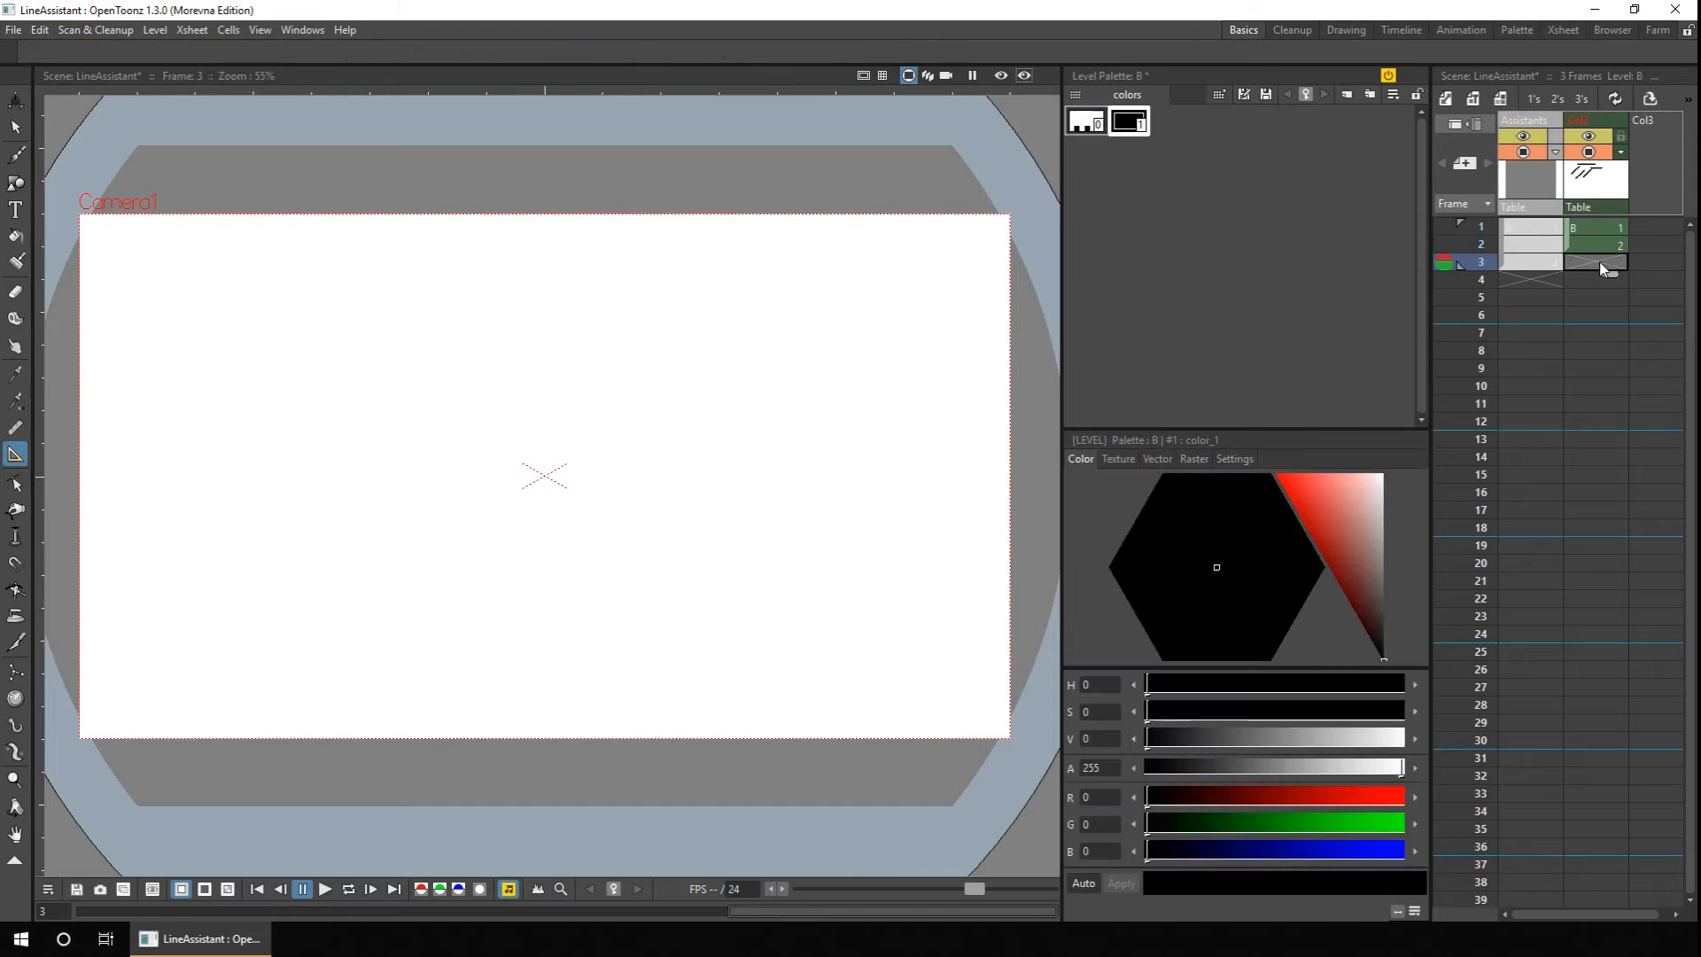
click(15, 155)
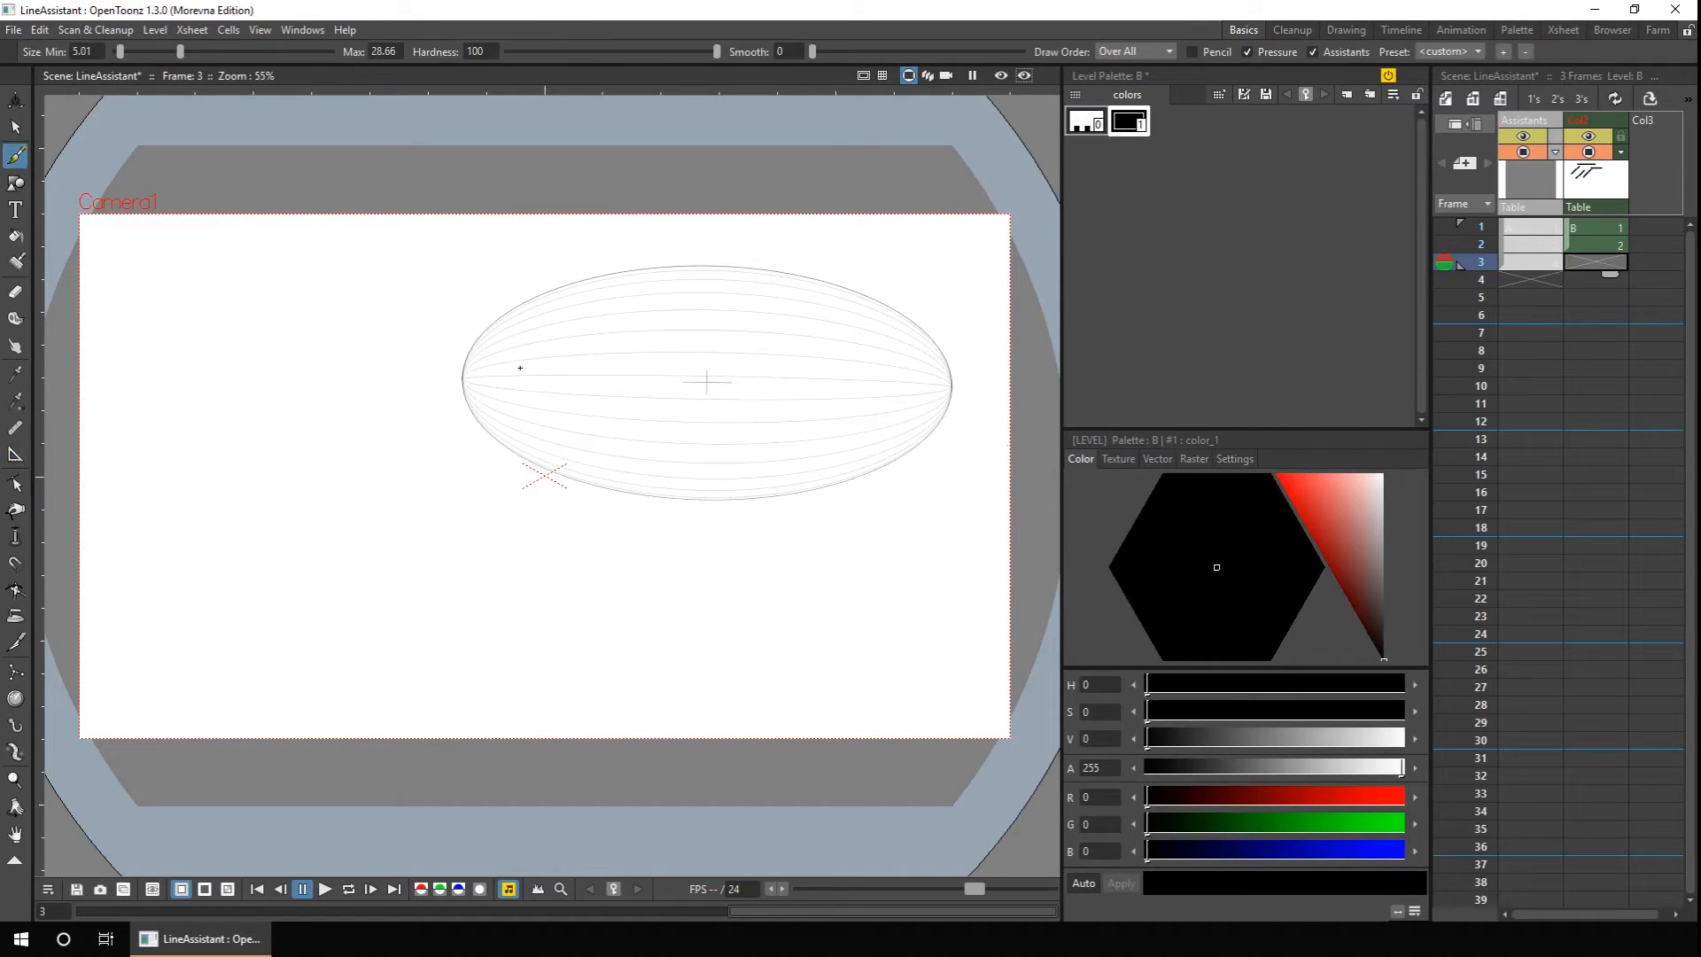
mouse_move(464, 365)
mouse_down()
mouse_move(537, 308)
mouse_move(633, 278)
mouse_move(773, 270)
mouse_move(888, 308)
mouse_move(930, 398)
mouse_move(885, 463)
mouse_move(732, 497)
mouse_move(532, 453)
mouse_move(496, 319)
mouse_move(585, 260)
mouse_up()
mouse_move(463, 379)
mouse_down()
mouse_move(681, 365)
mouse_move(868, 393)
mouse_move(650, 398)
mouse_up()
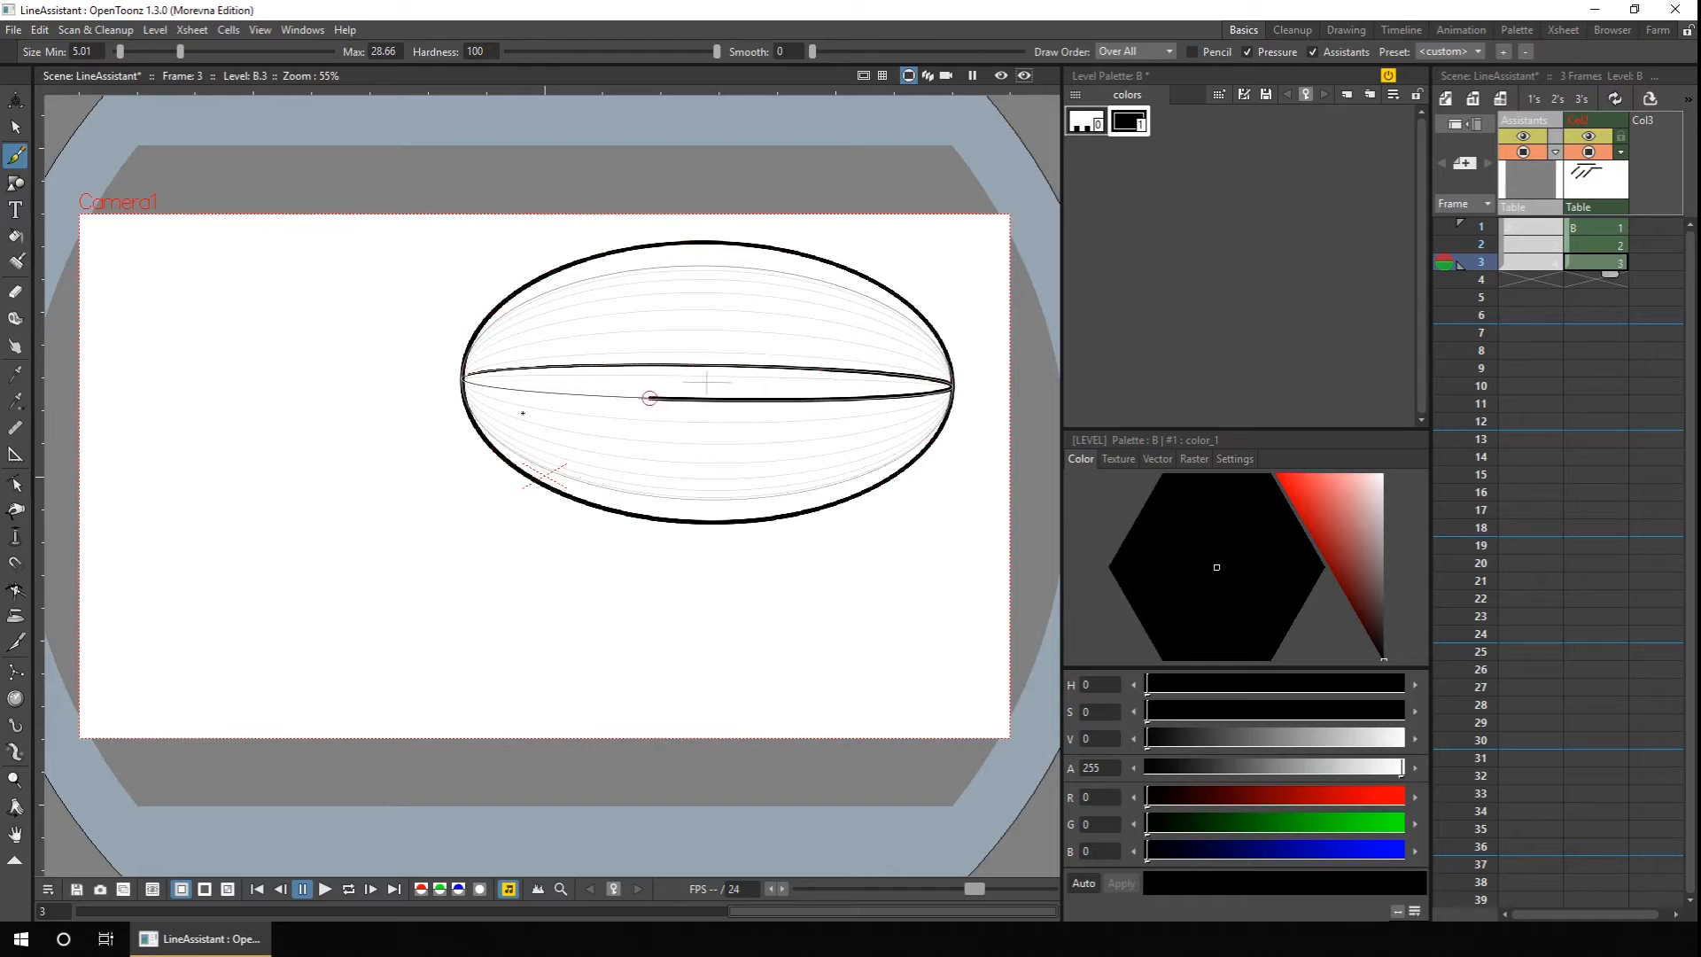
drag(448, 360, 542, 365)
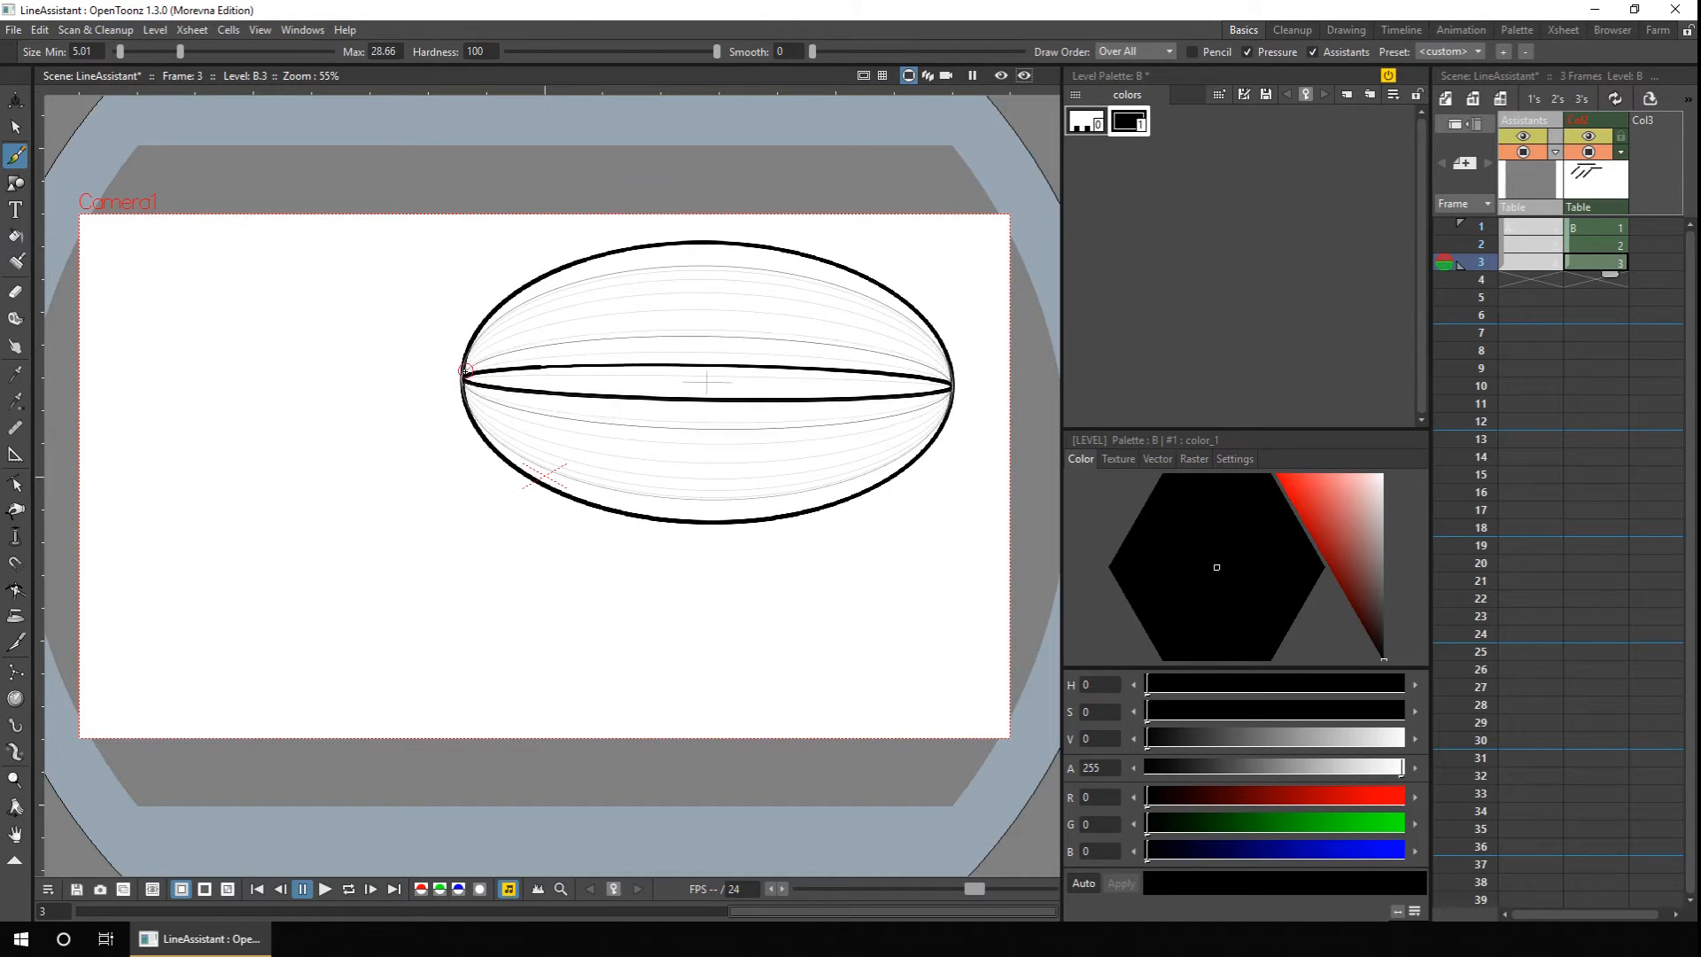
drag(763, 347, 953, 384)
mouse_move(554, 314)
mouse_down()
mouse_move(712, 299)
mouse_move(849, 315)
mouse_up()
mouse_move(551, 437)
mouse_down()
mouse_move(686, 454)
mouse_move(926, 420)
mouse_up()
Move the Ellipse assistant on frame 3 to the camera frame's lower-left area, narrow it, and restrict it to B only.
click(1535, 263)
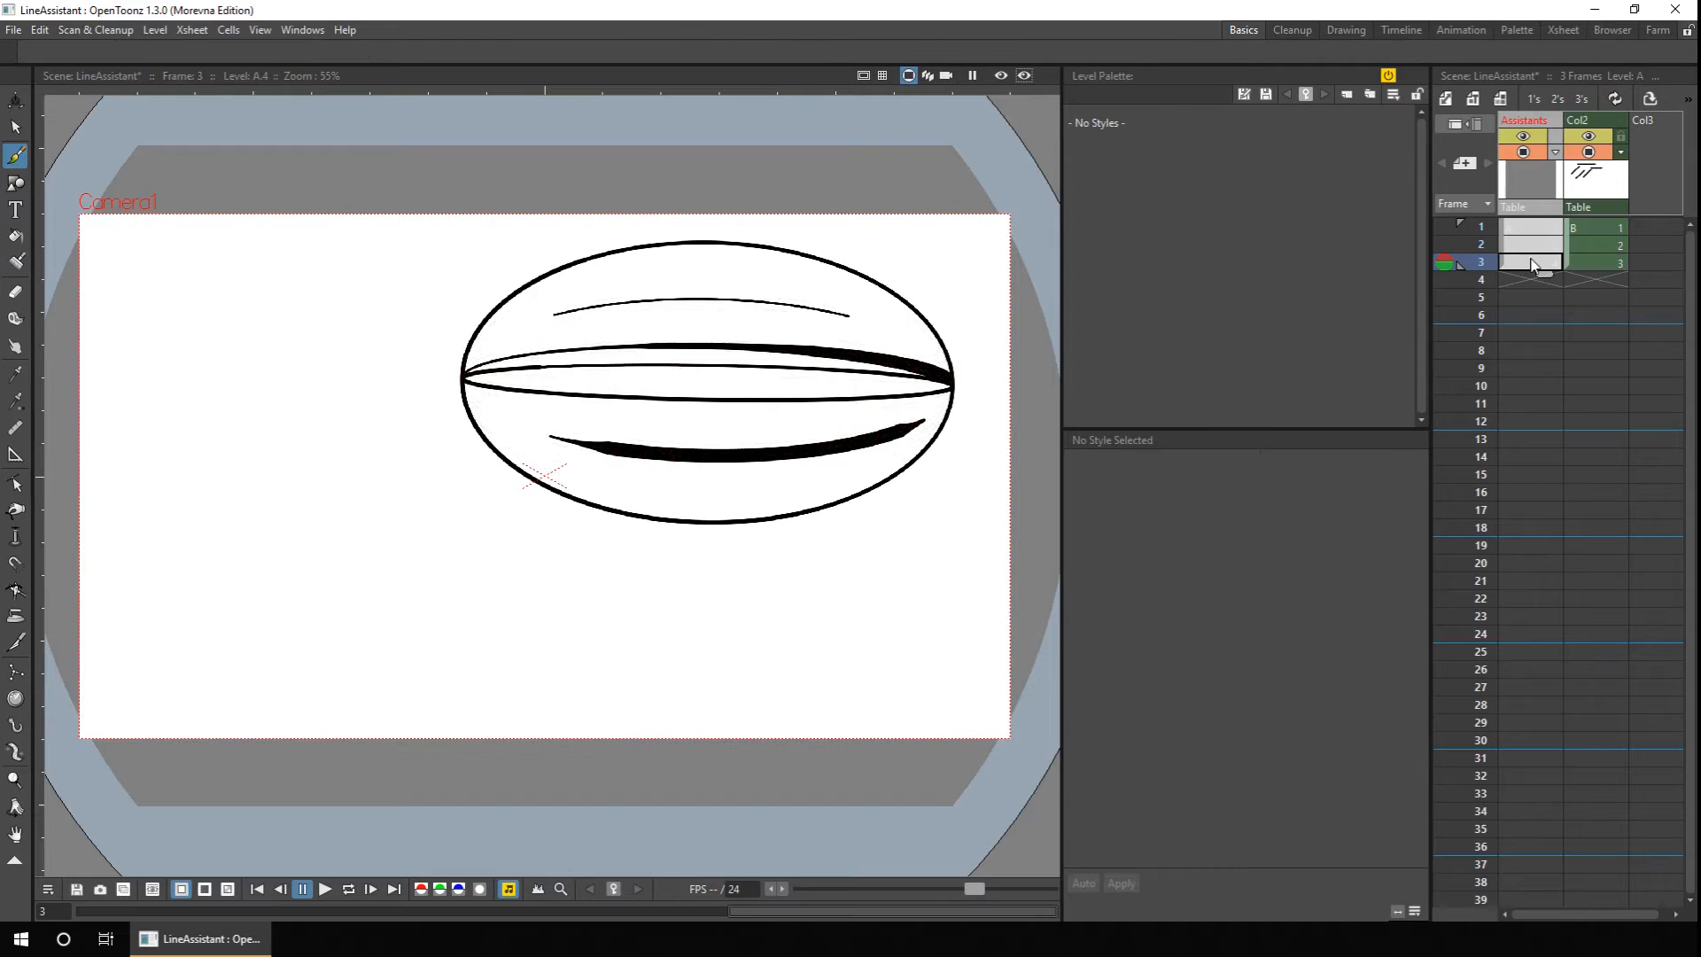
click(15, 454)
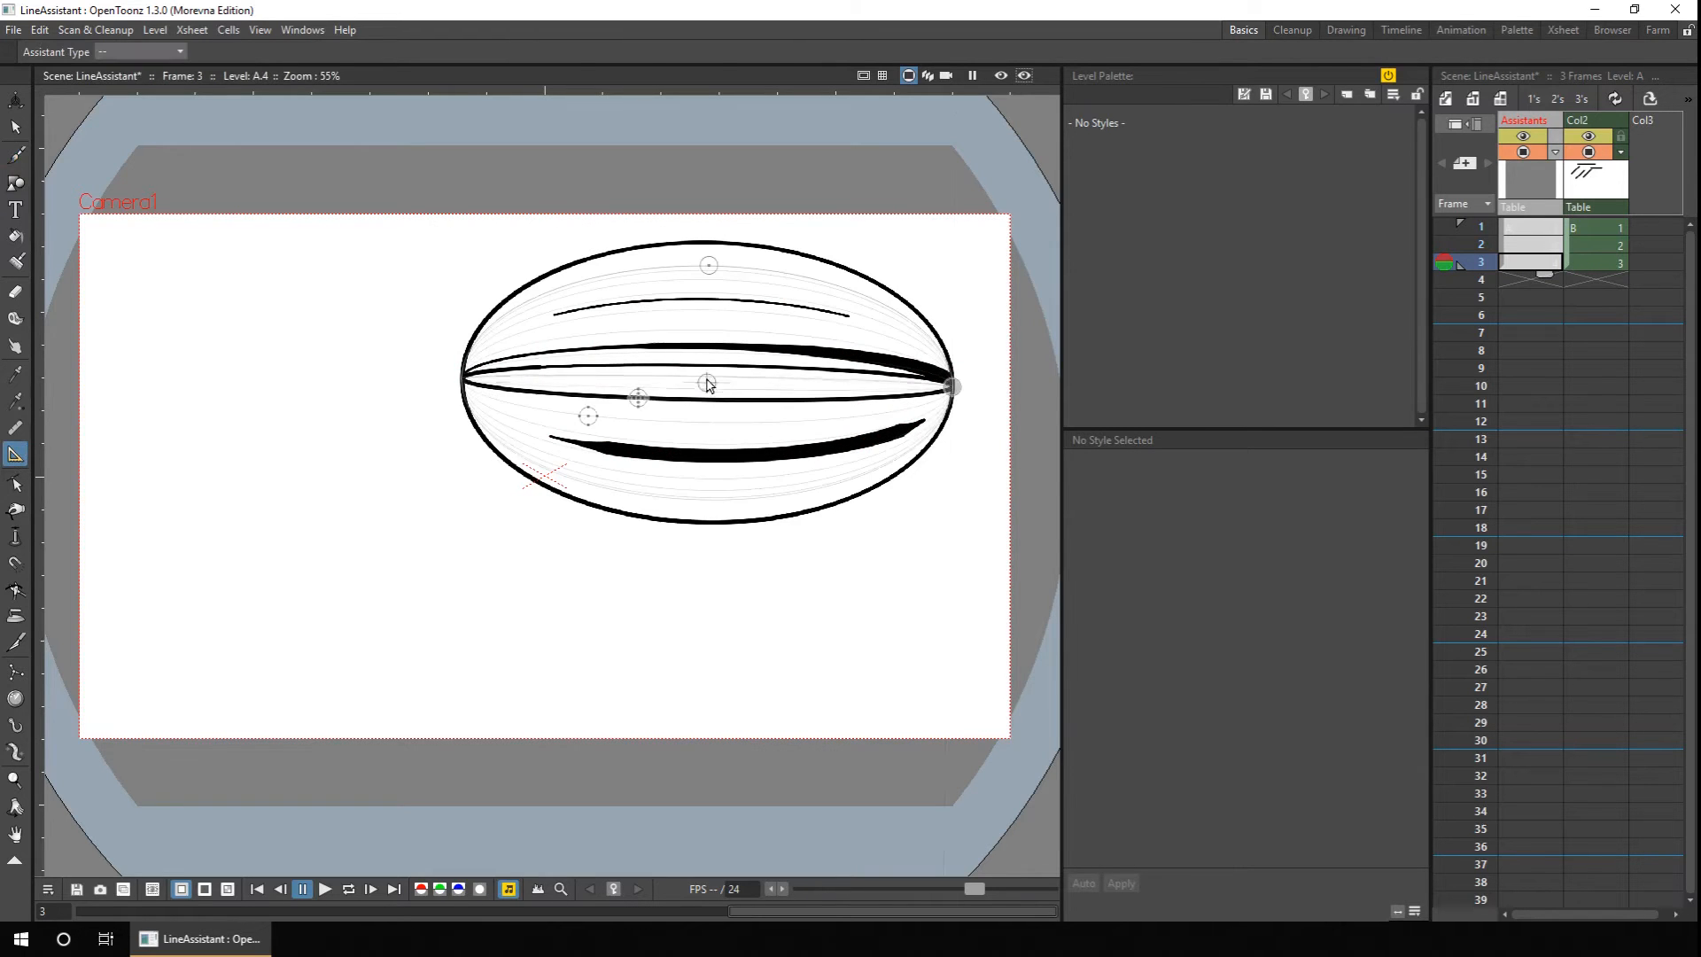
drag(654, 405, 269, 558)
drag(550, 546, 476, 547)
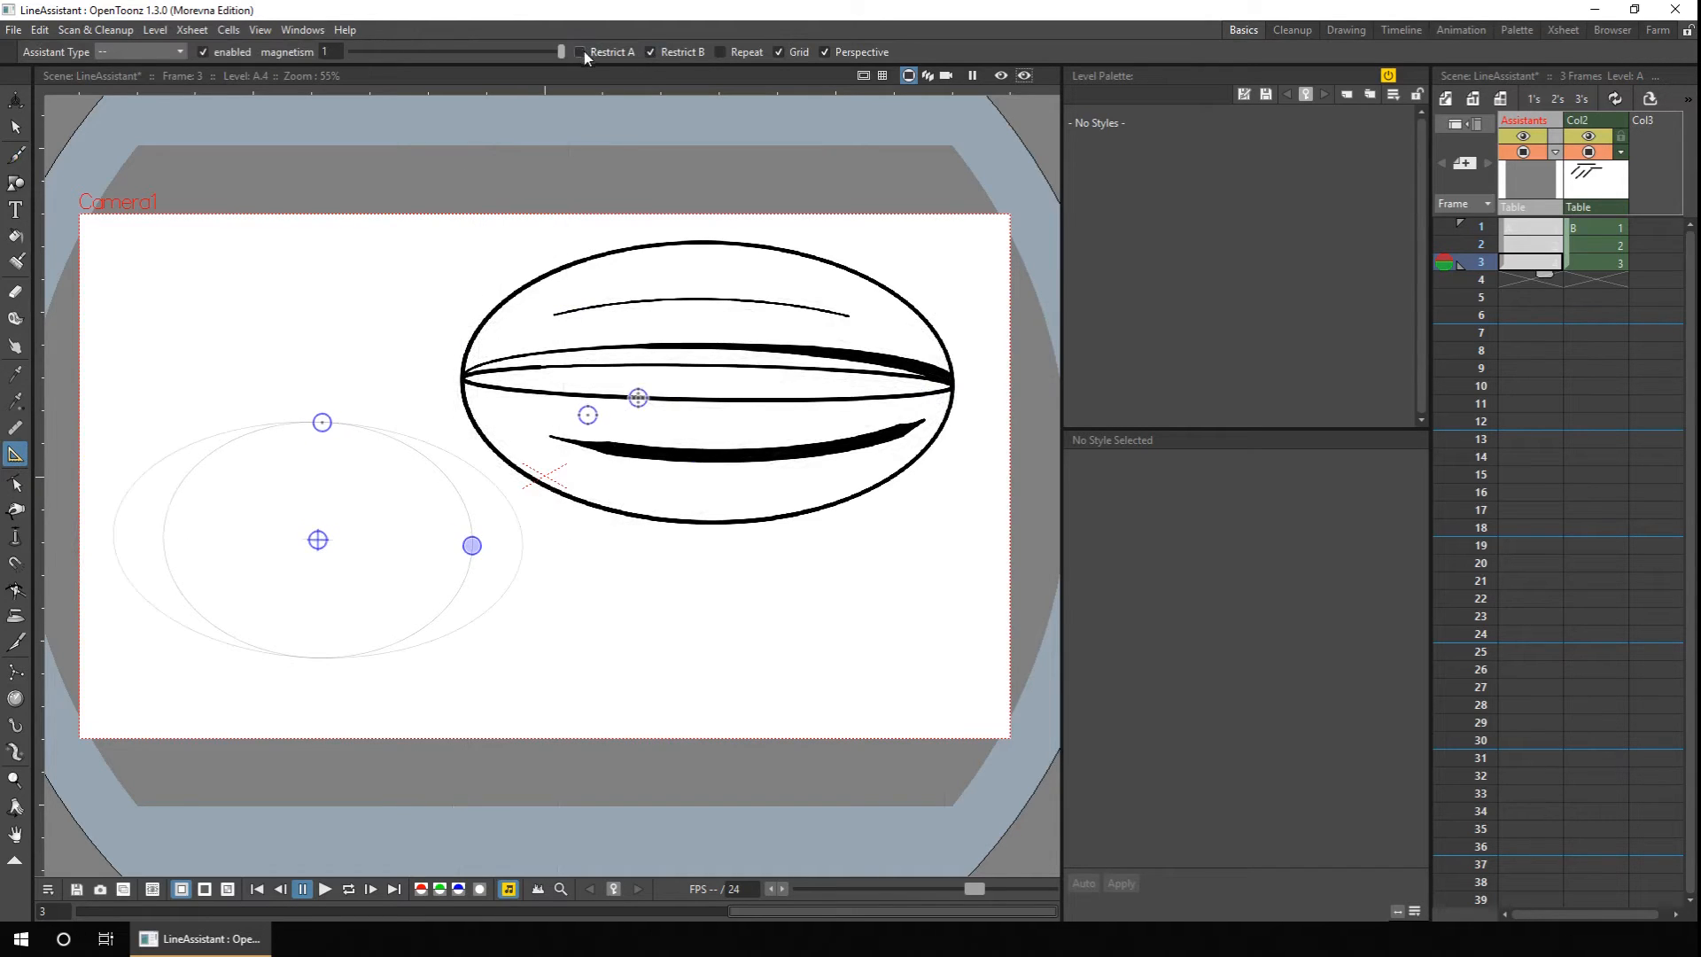
Select frame 3 of Col2 and set the brush's maximum size to 9.82.
click(1587, 263)
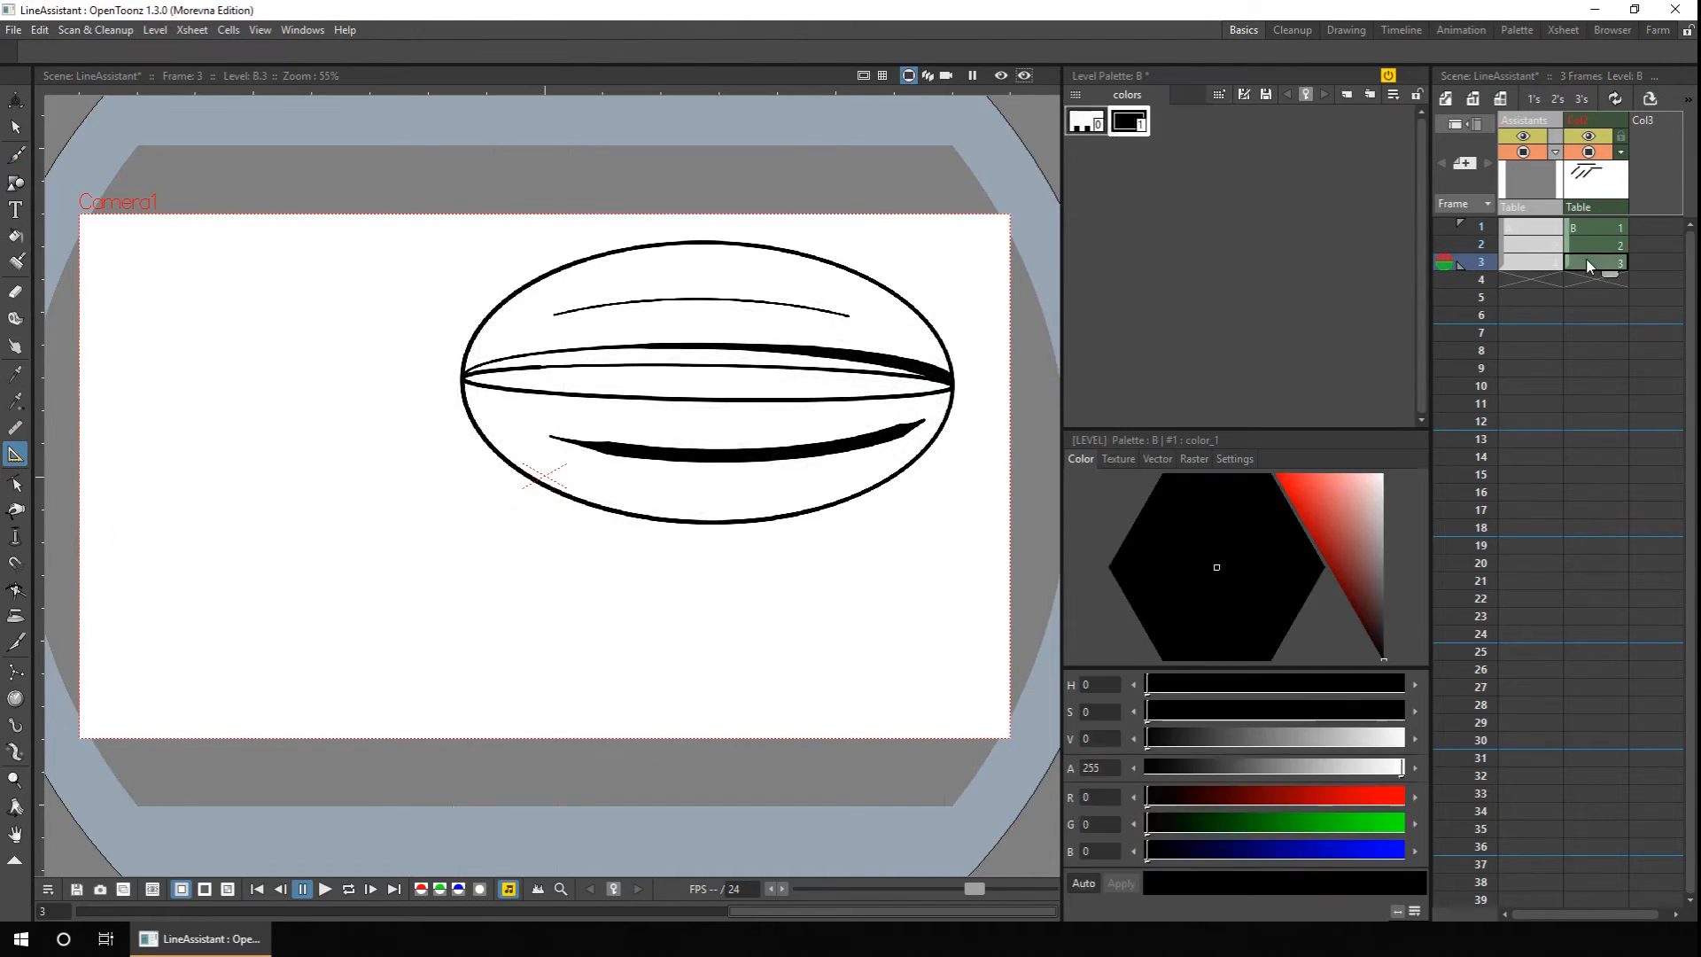
click(16, 155)
drag(179, 54, 139, 55)
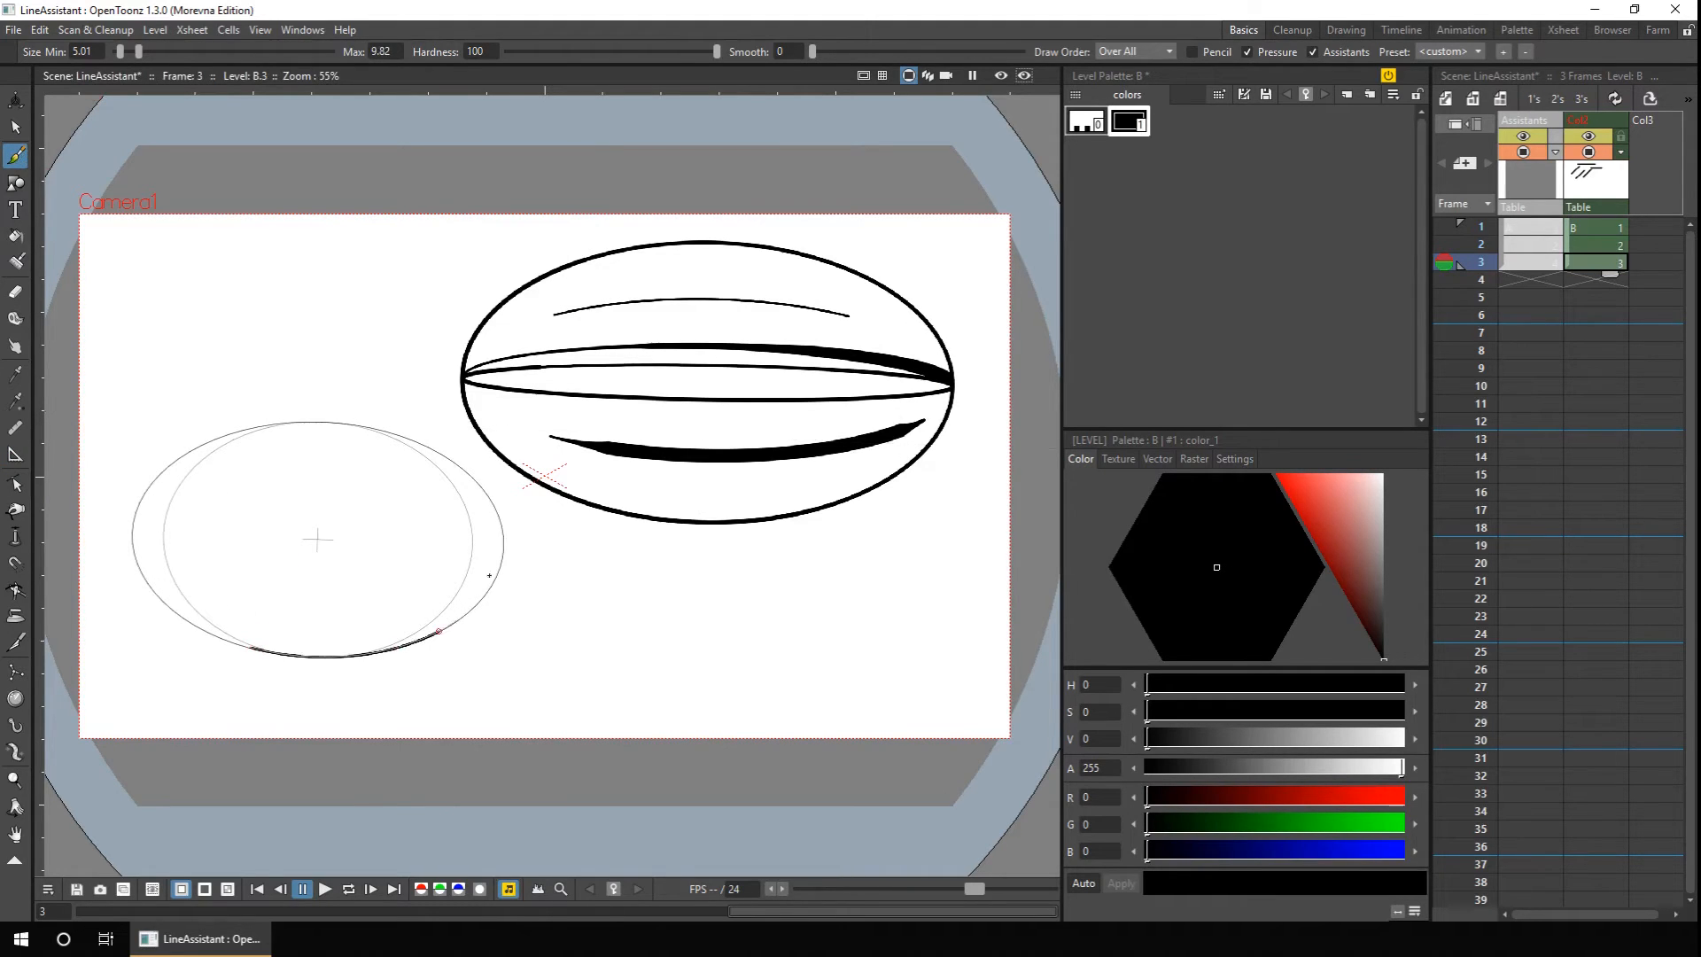
Draw three nested black ellipses of different widths and equal height, guided by the assistant in the camera frame's lower-left area.
mouse_move(207, 440)
mouse_down()
mouse_move(167, 580)
mouse_move(266, 645)
mouse_up()
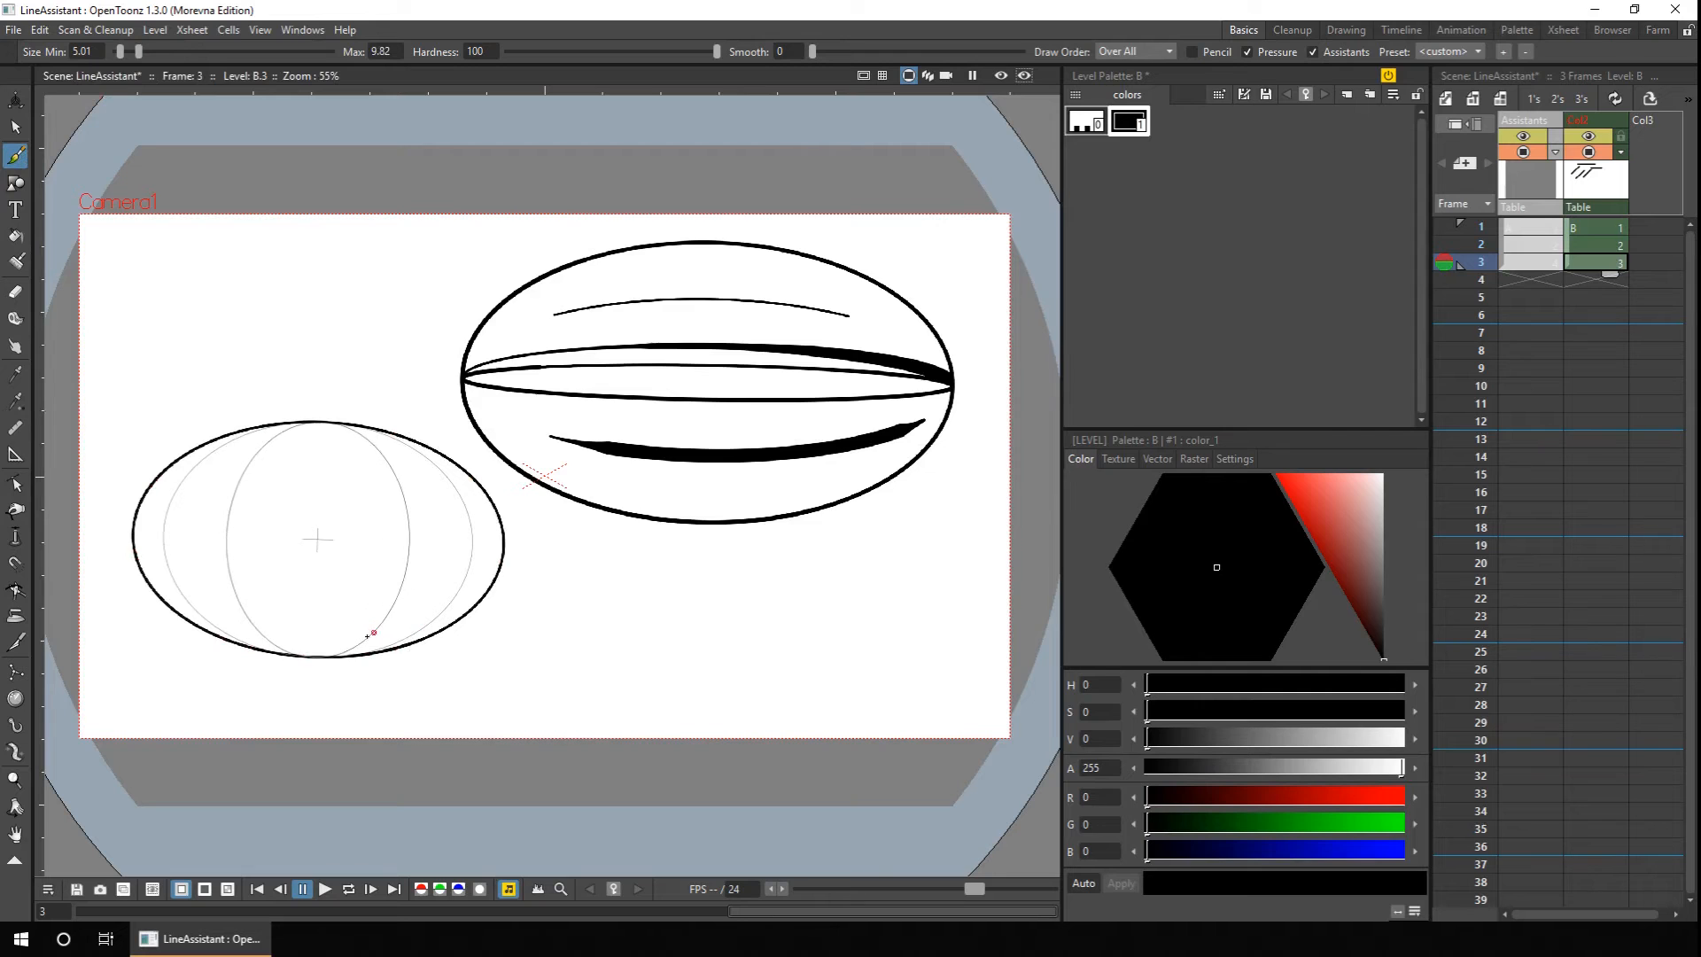
mouse_move(371, 632)
mouse_down()
mouse_move(266, 443)
mouse_move(293, 656)
mouse_move(395, 606)
mouse_move(372, 427)
mouse_move(319, 657)
mouse_move(435, 606)
mouse_up()
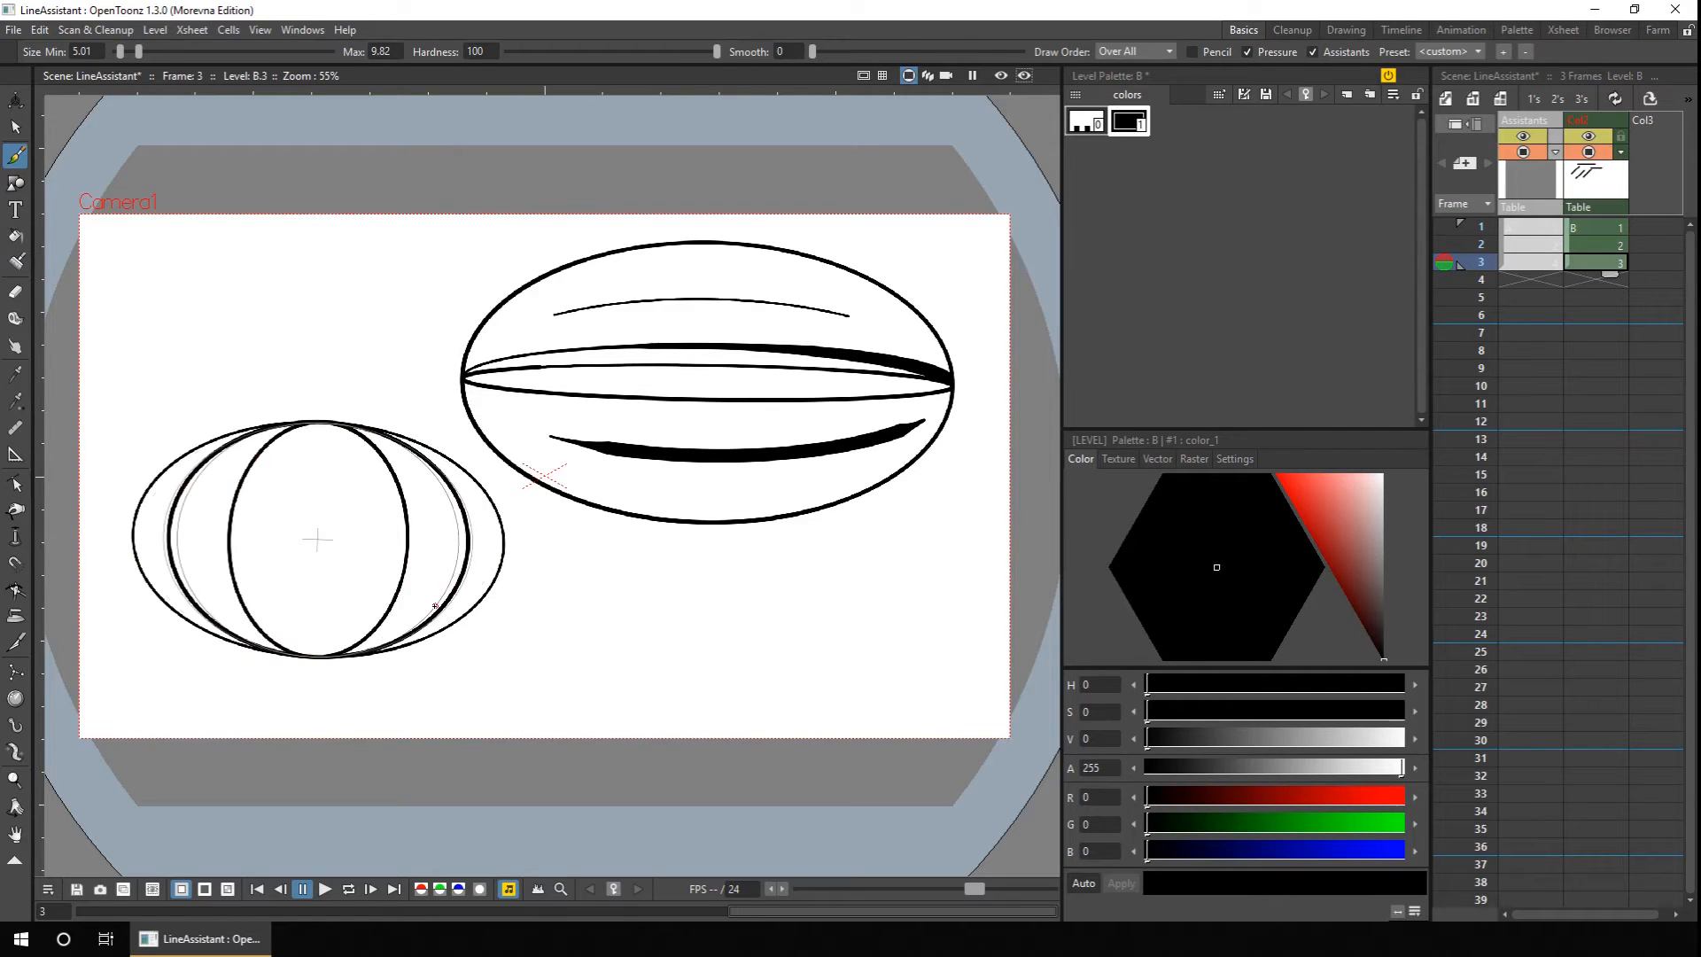
Undo all brush strokes on frame 3 along with the Ellipse assistant's move, resize and restriction changes.
key(ctrl+z)
key(ctrl+z)
key(ctrl+z)
key(ctrl+z)
key(ctrl+z)
key(ctrl+z)
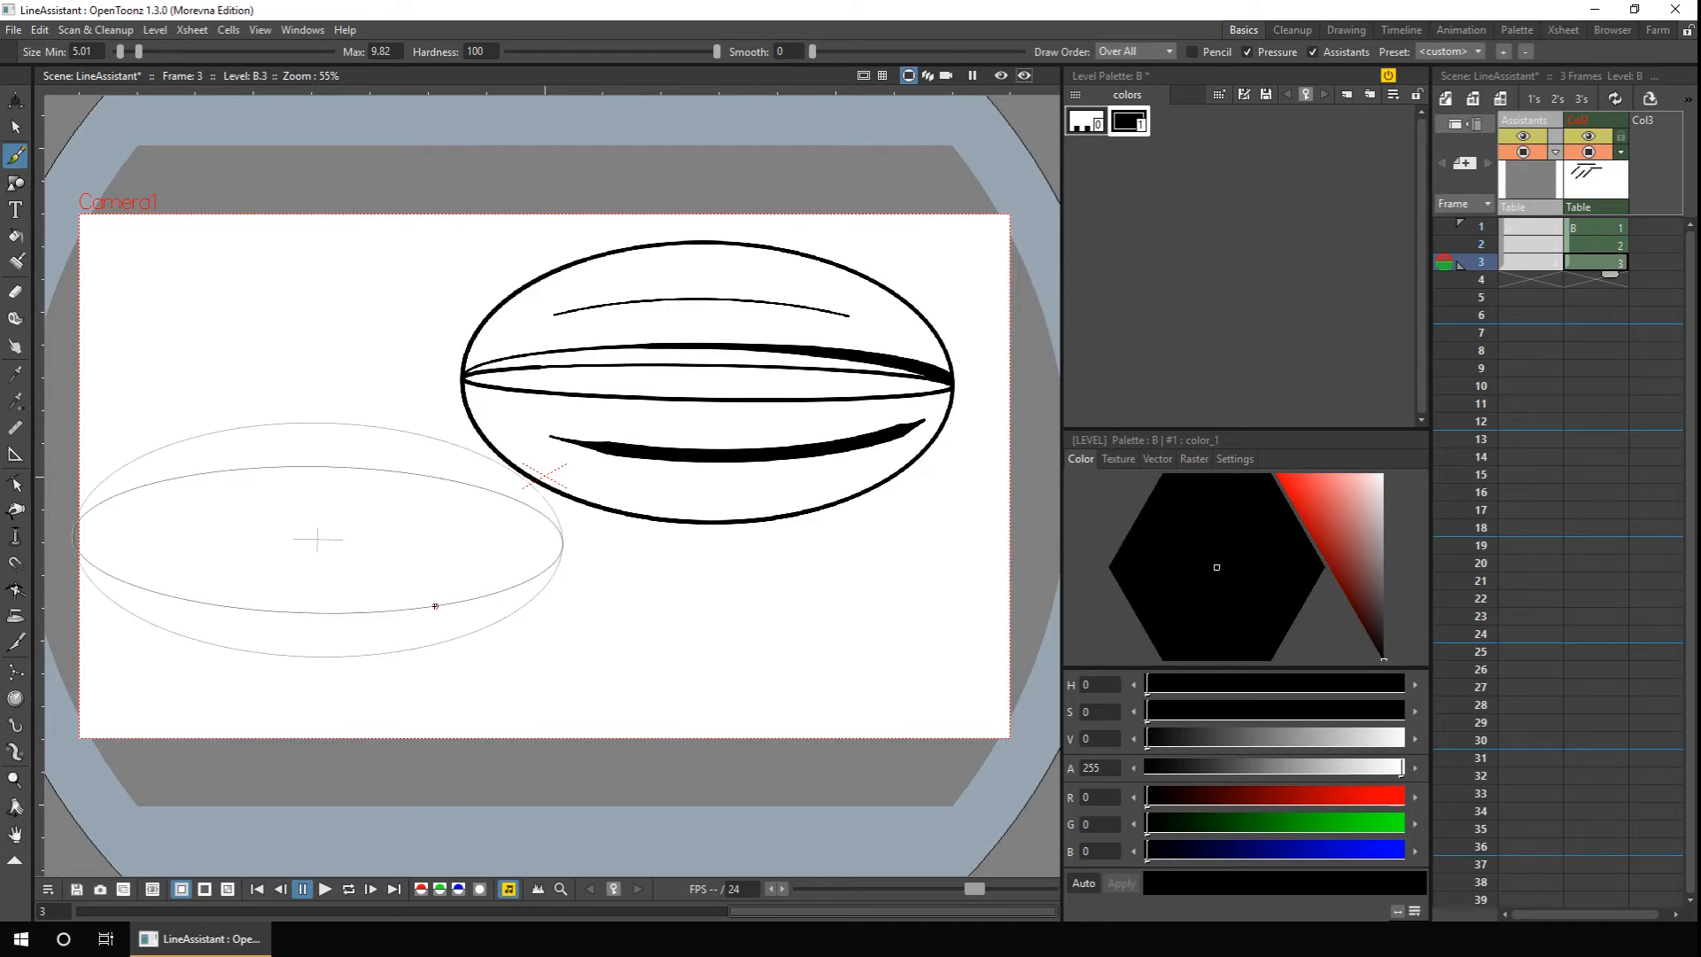
key(ctrl+z)
key(ctrl+z)
key(ctrl+z)
key(ctrl+z)
key(ctrl+z)
key(ctrl+z)
key(ctrl+z)
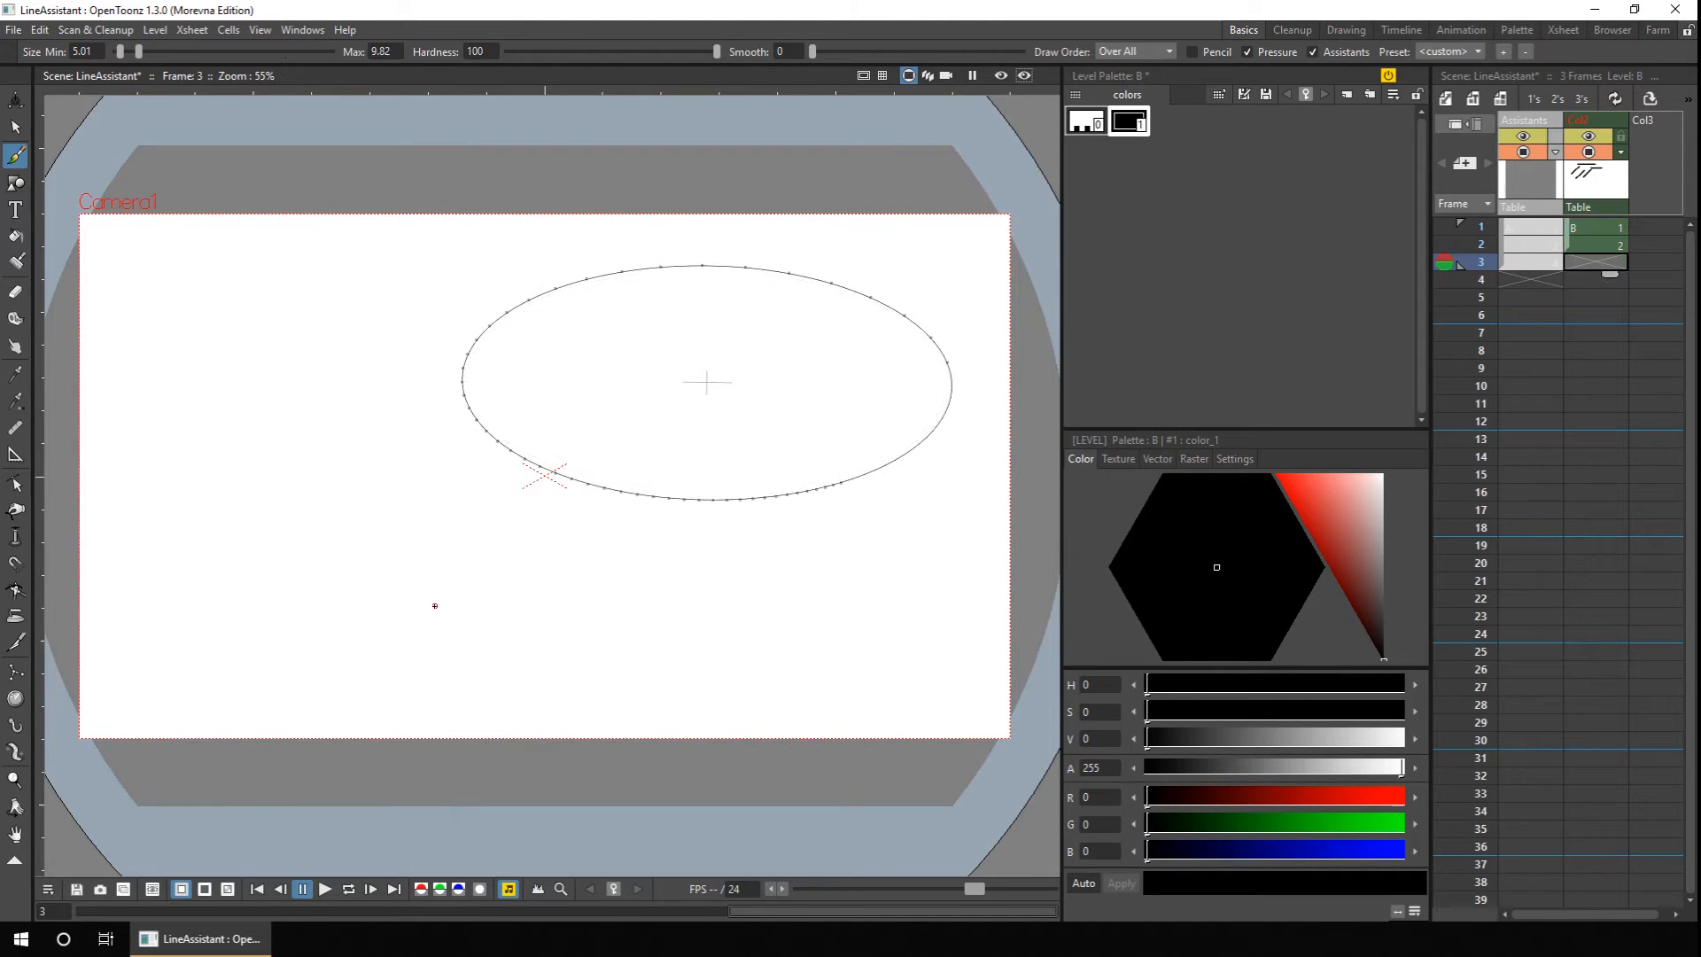
Move the frame 3 Ellipse assistant just left of the camera frame's centre, disable Perspective, and use Restrict A with Repeat.
click(1530, 262)
click(15, 454)
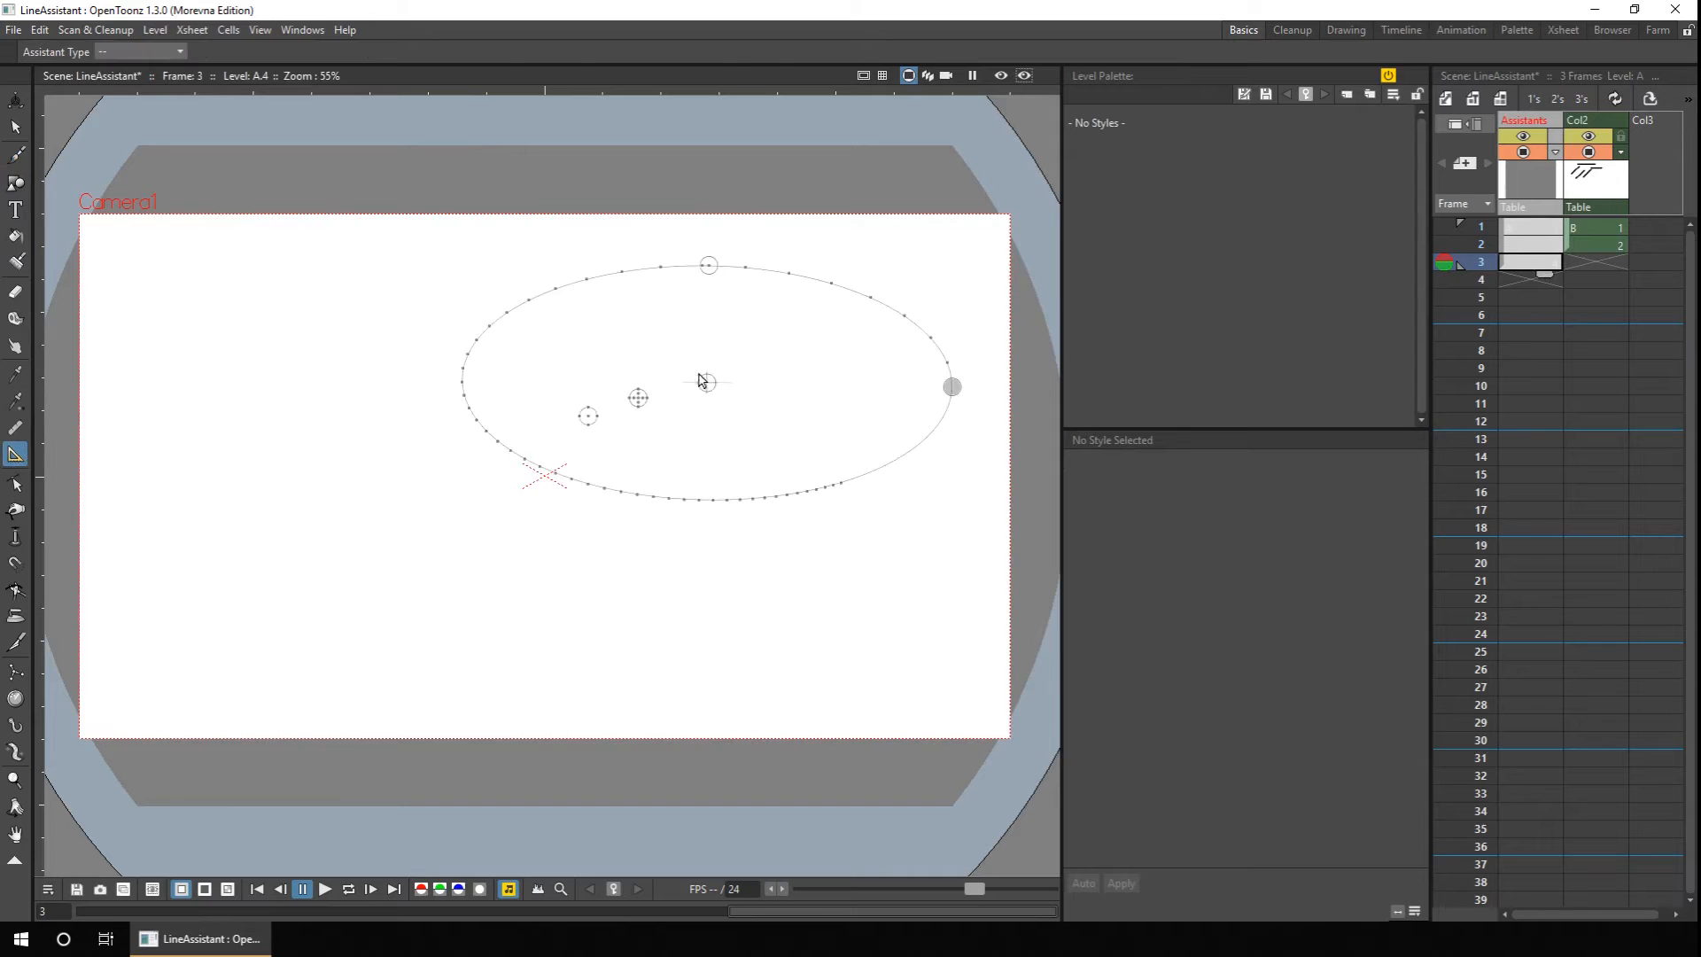
click(720, 53)
drag(708, 384, 459, 460)
click(826, 54)
click(580, 53)
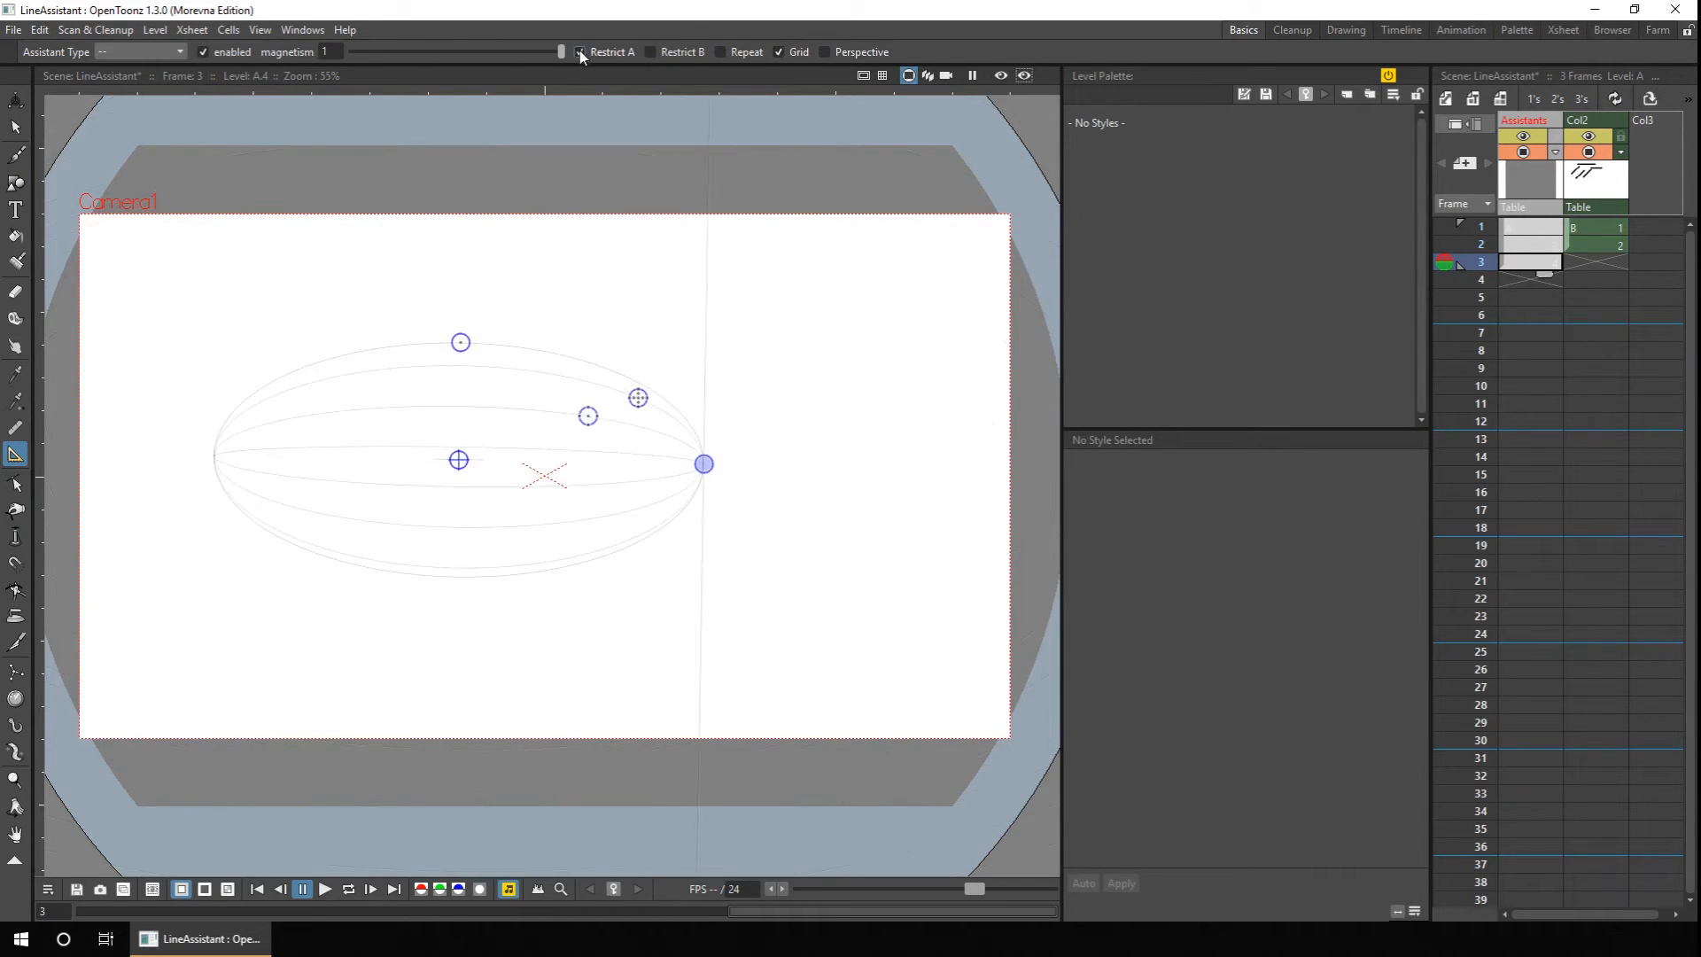
click(720, 52)
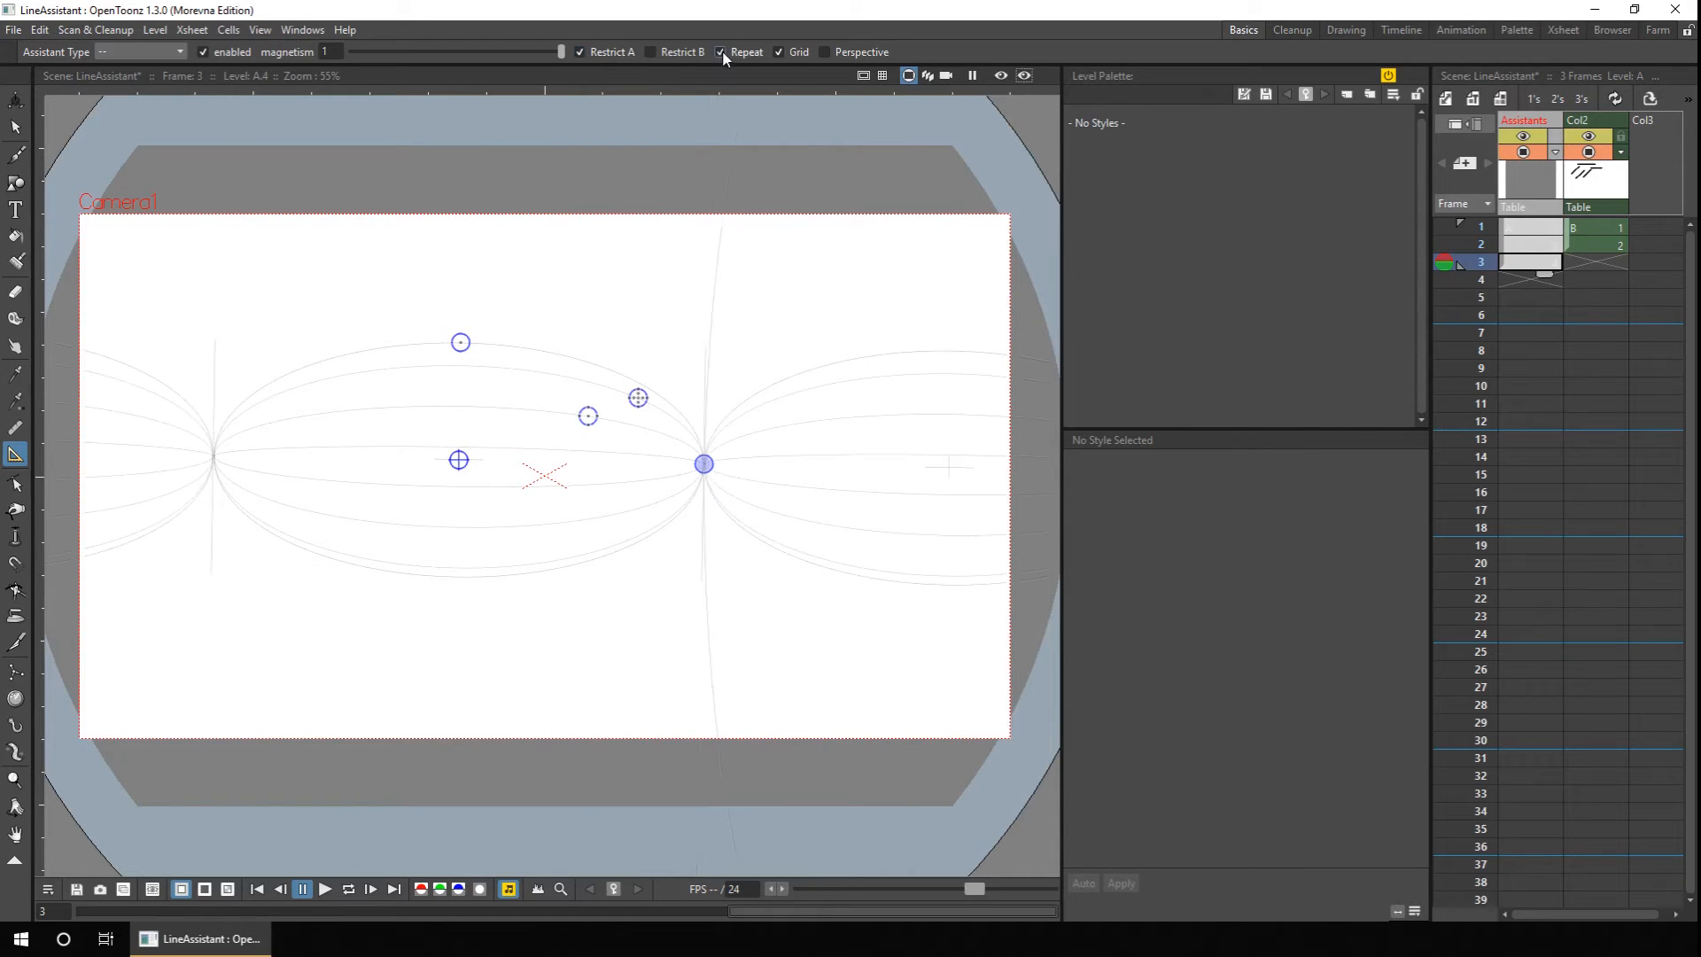
Shrink the repeating ellipse to a small, nearly round shape and switch the assistant from Restrict A to Restrict B.
drag(703, 463, 600, 470)
drag(467, 343, 467, 366)
drag(600, 470, 546, 466)
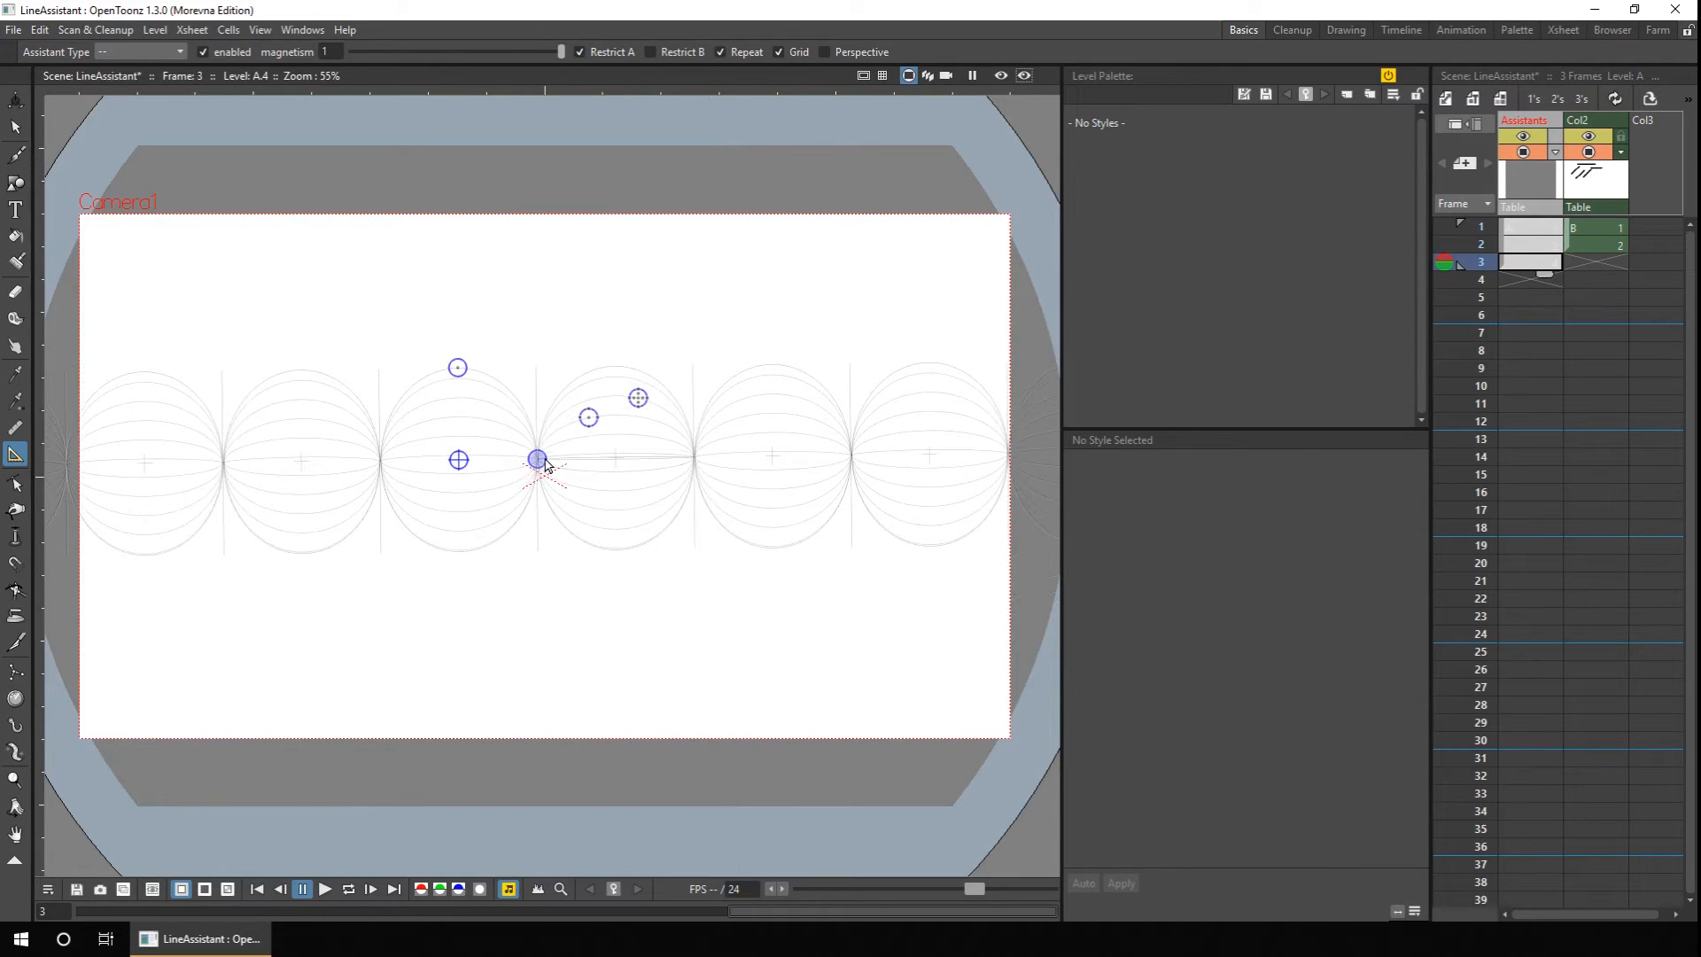
click(579, 52)
click(648, 52)
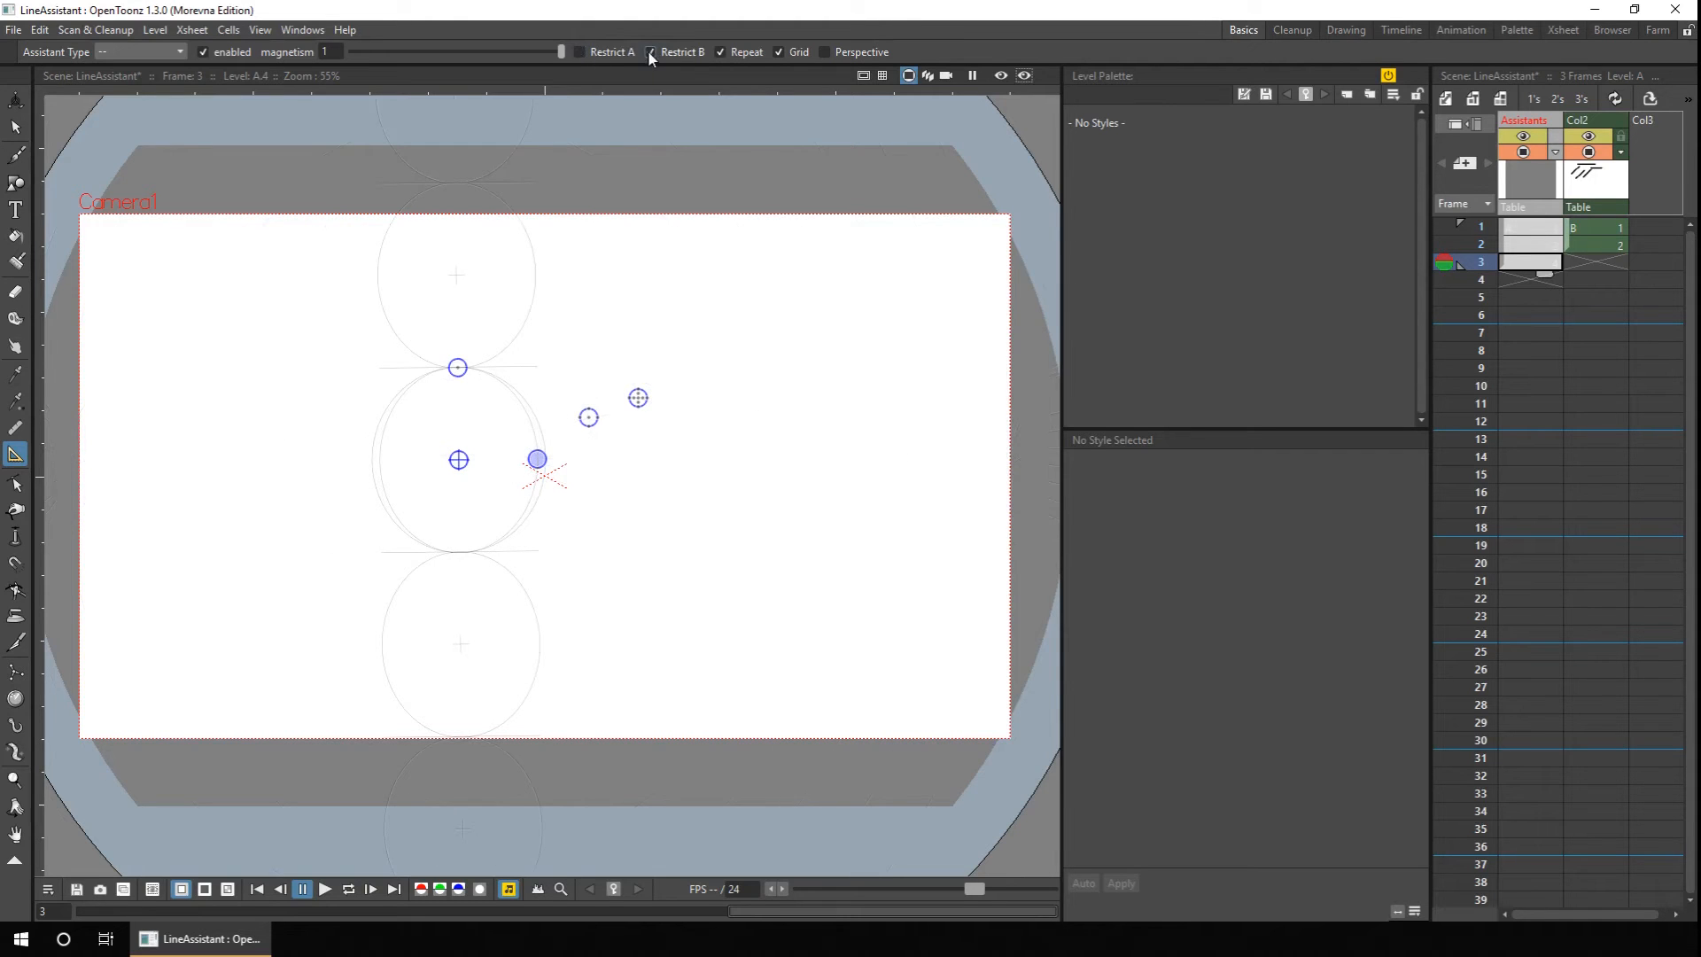
Brush black ellipses on frame 3 of Col2 inside the middle, lower and upper guides of the vertical repeating chain.
click(1590, 268)
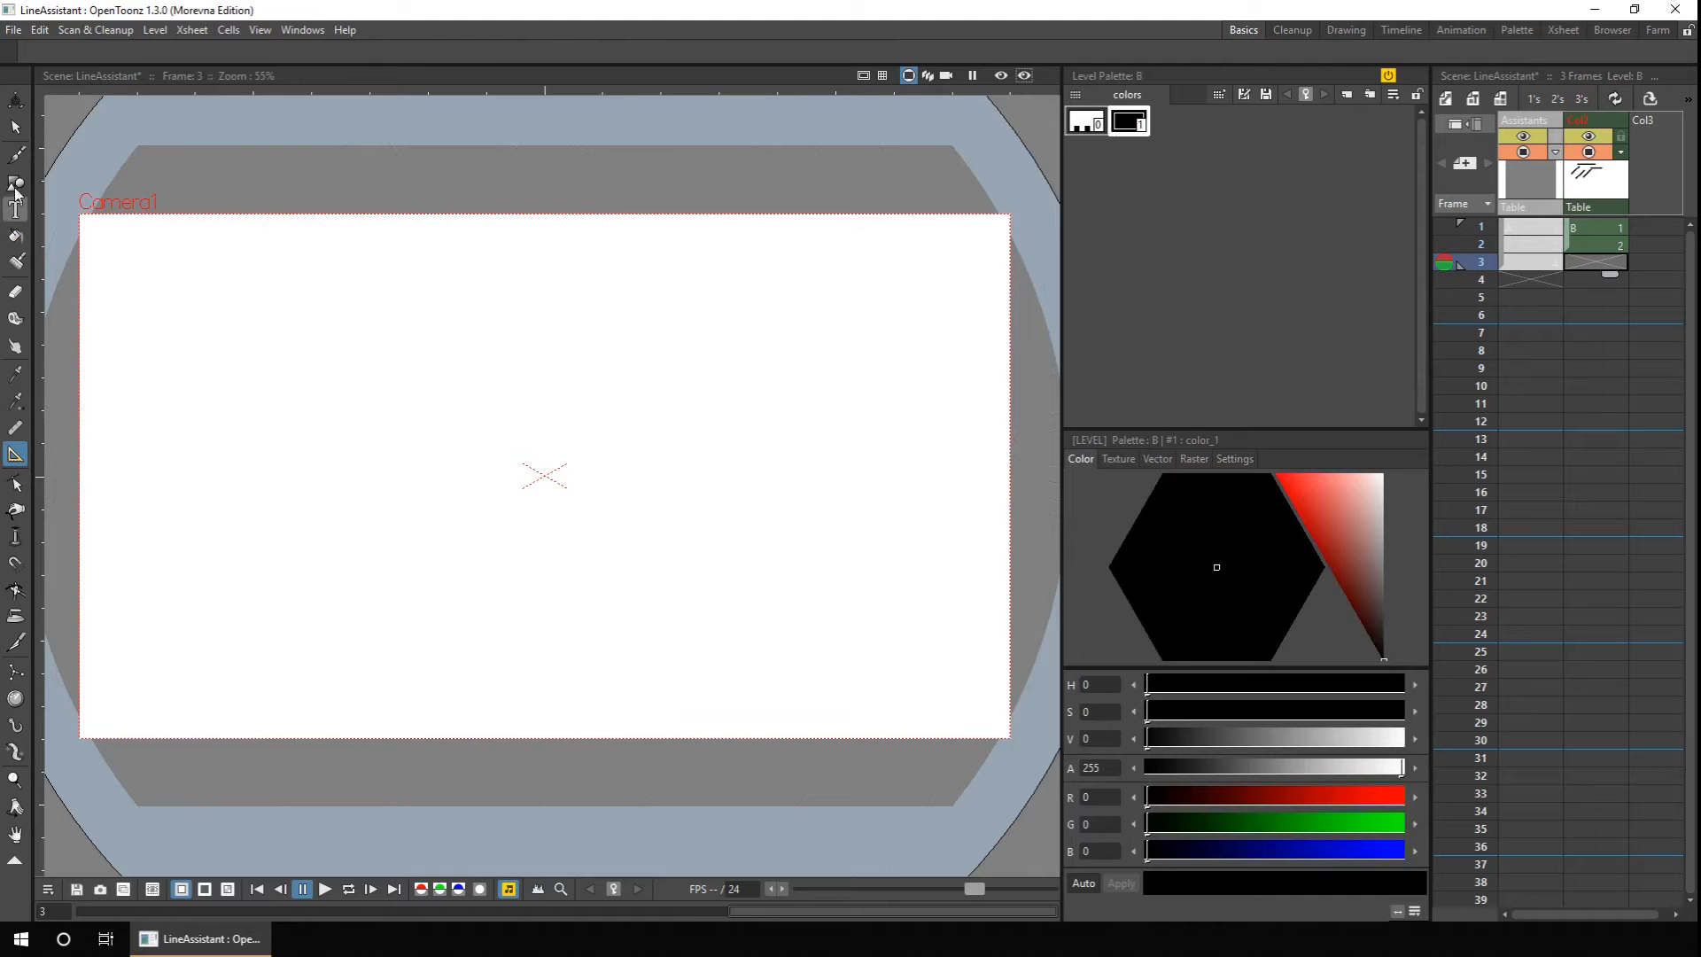
click(15, 155)
drag(513, 393, 480, 369)
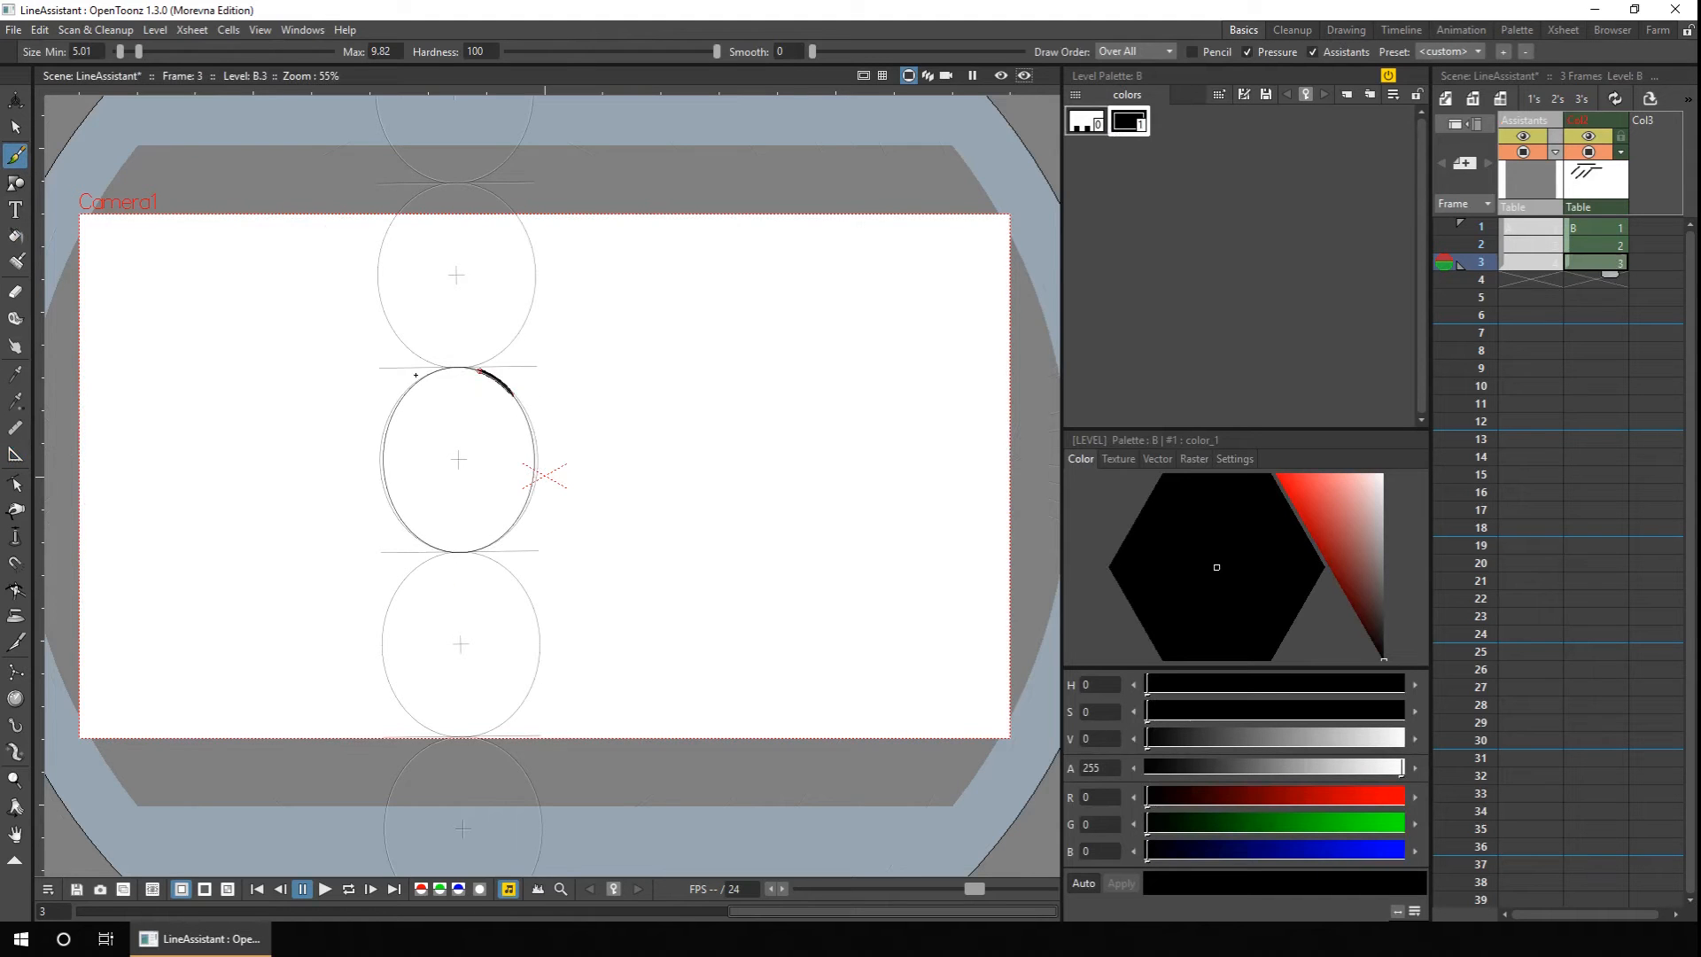
drag(487, 554, 525, 401)
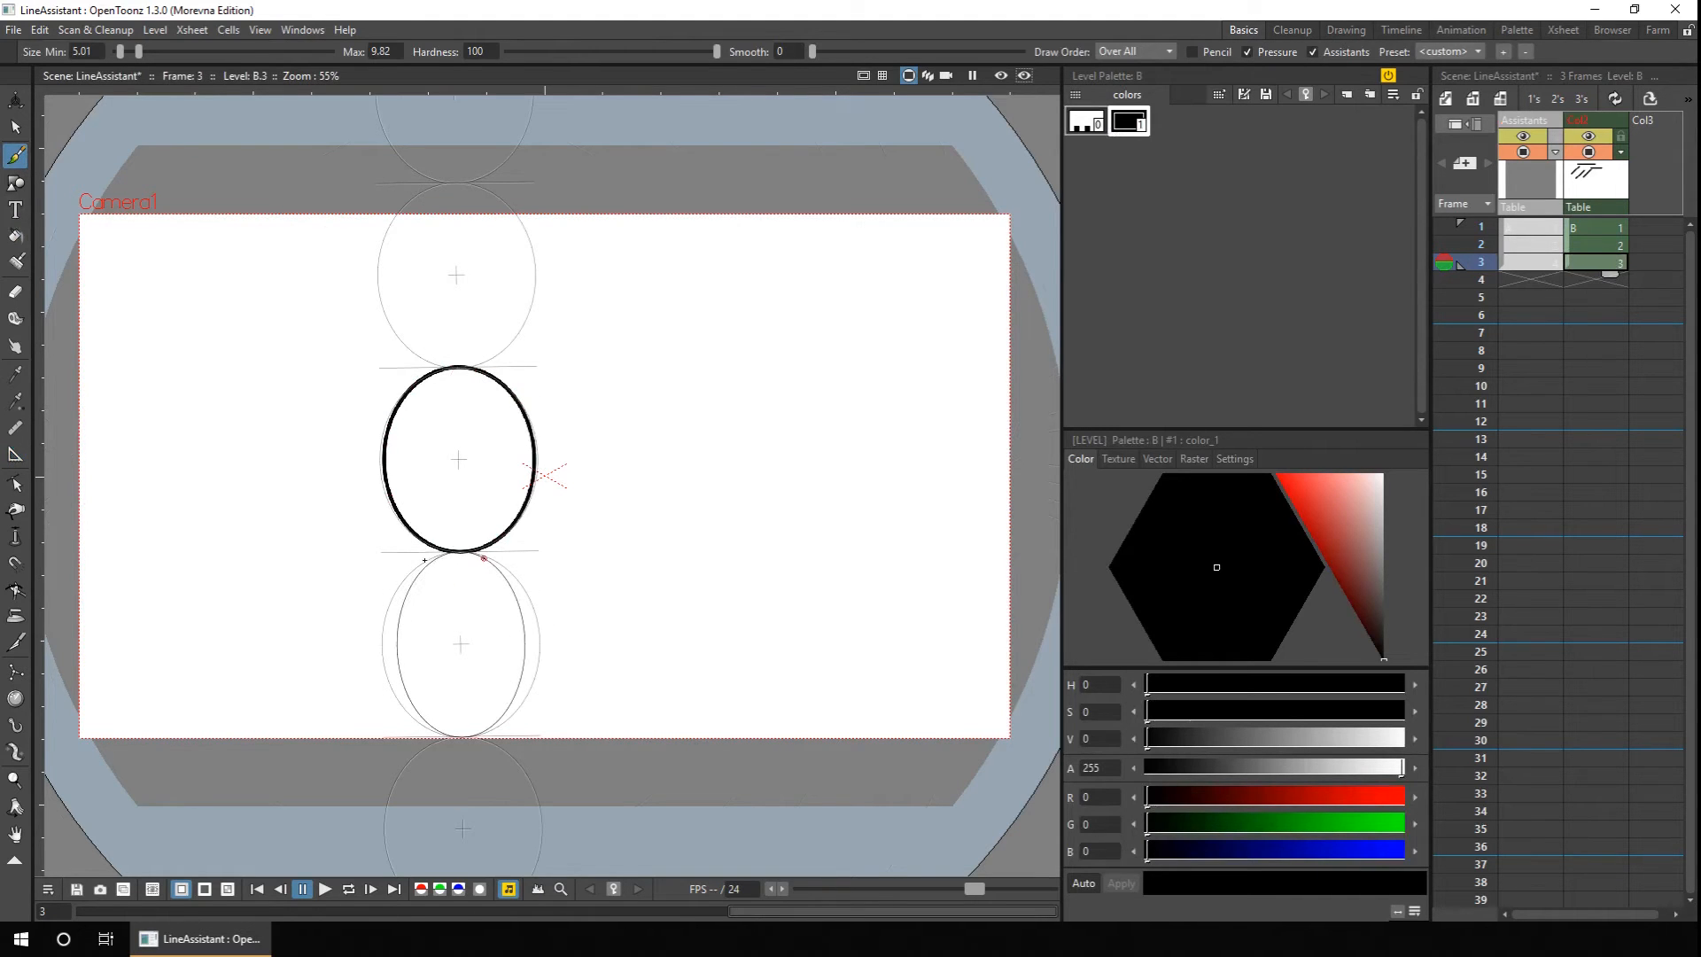
drag(496, 724, 483, 556)
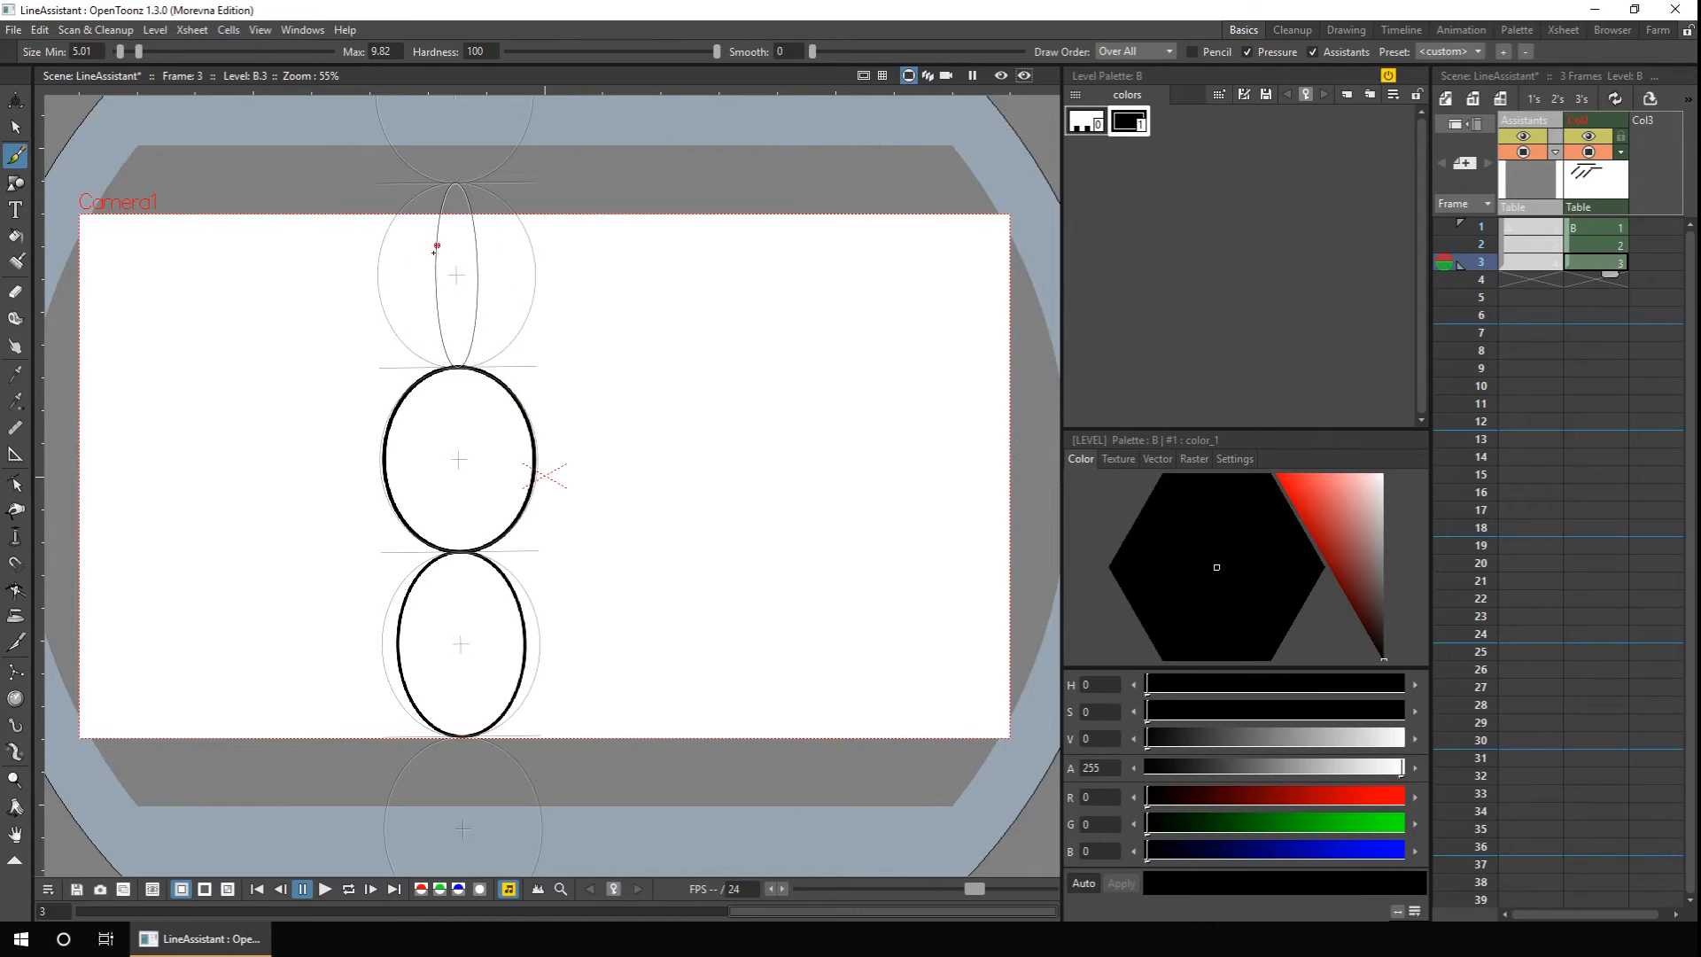
drag(432, 312, 440, 313)
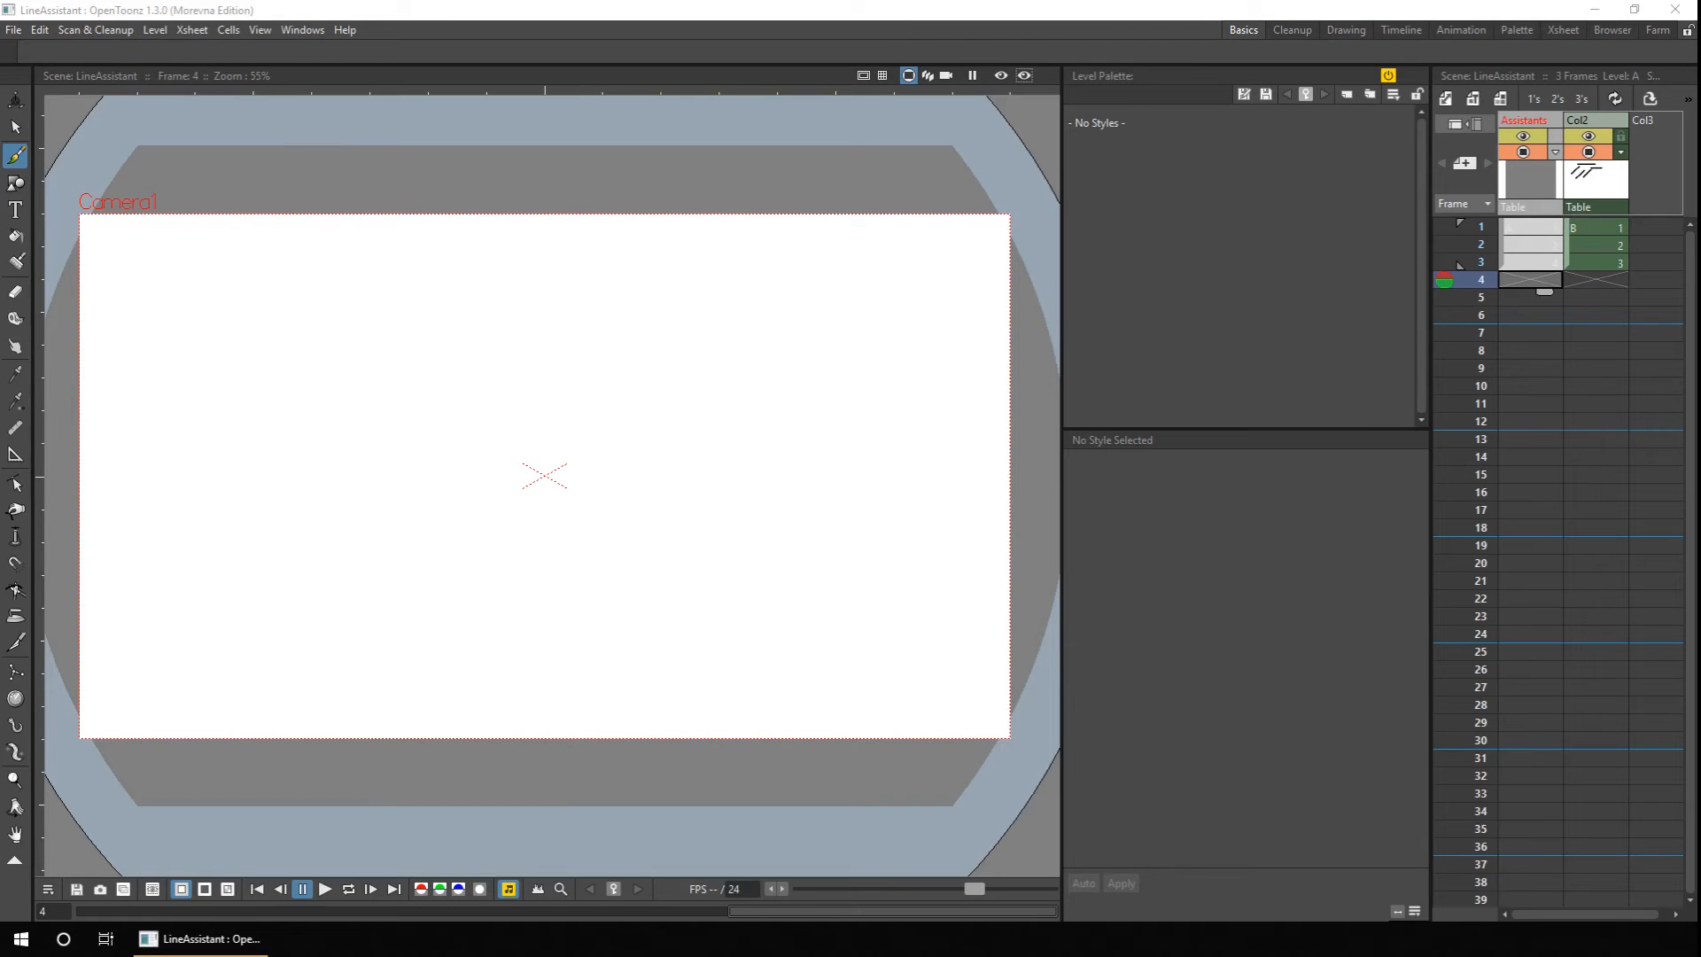
Place a Vanishing Point assistant left of the camera frame's centre on frame 4 of the Assistants column and select it.
click(15, 454)
click(161, 53)
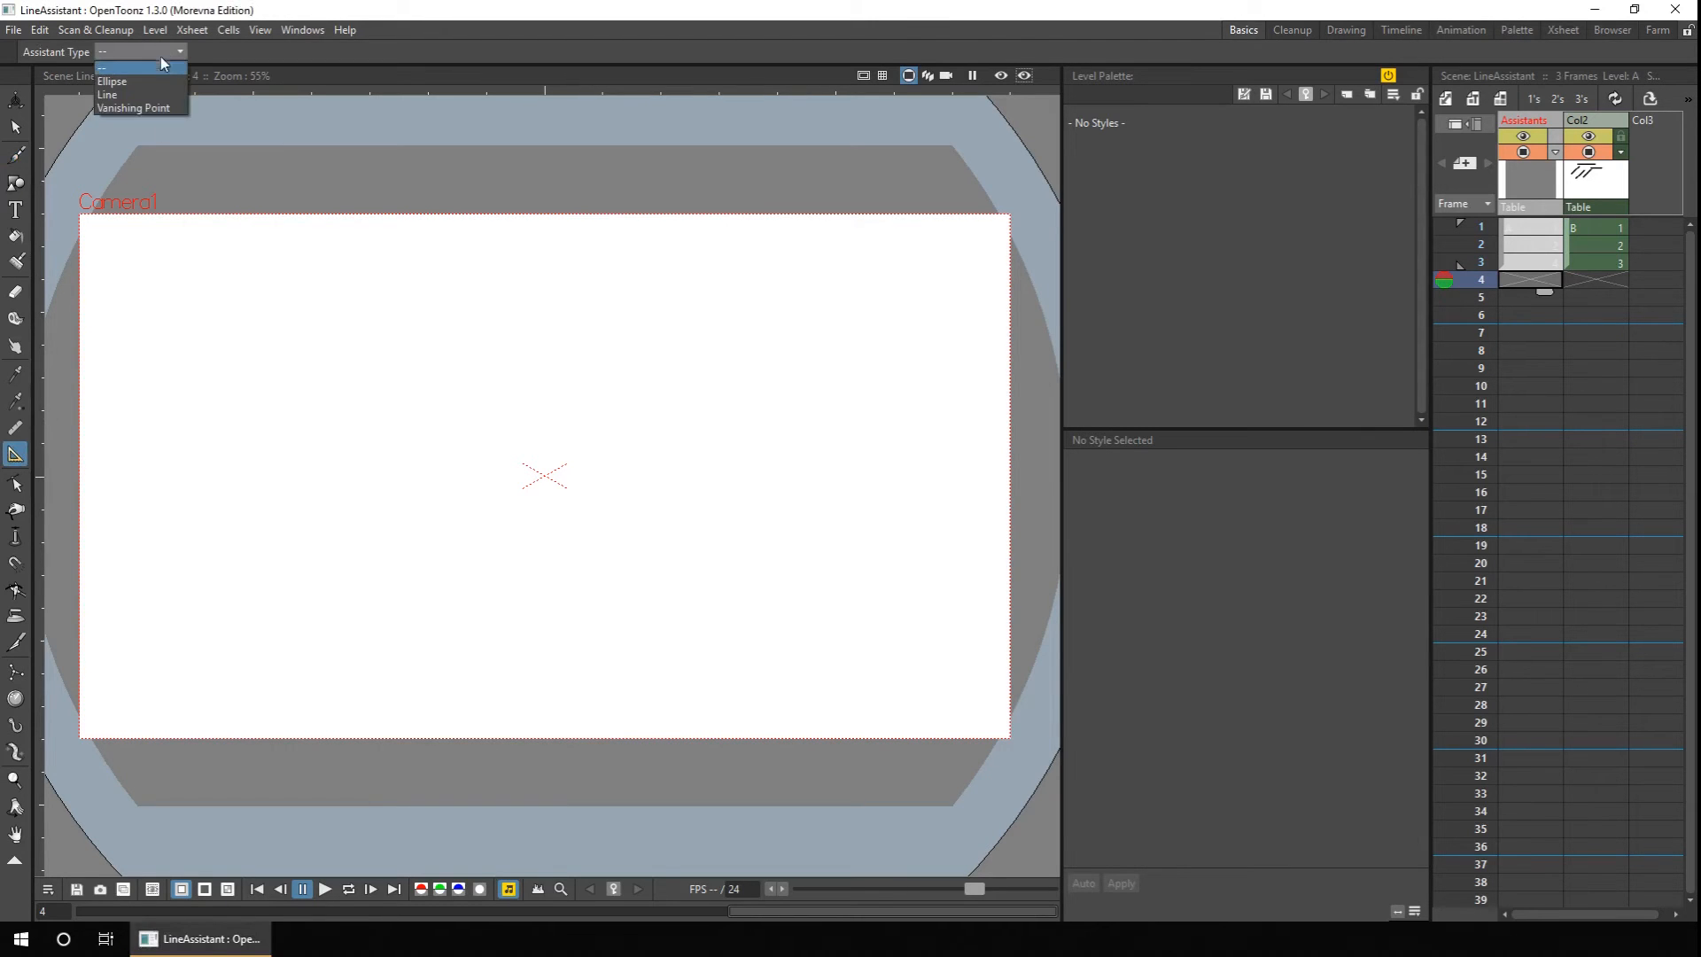
click(160, 108)
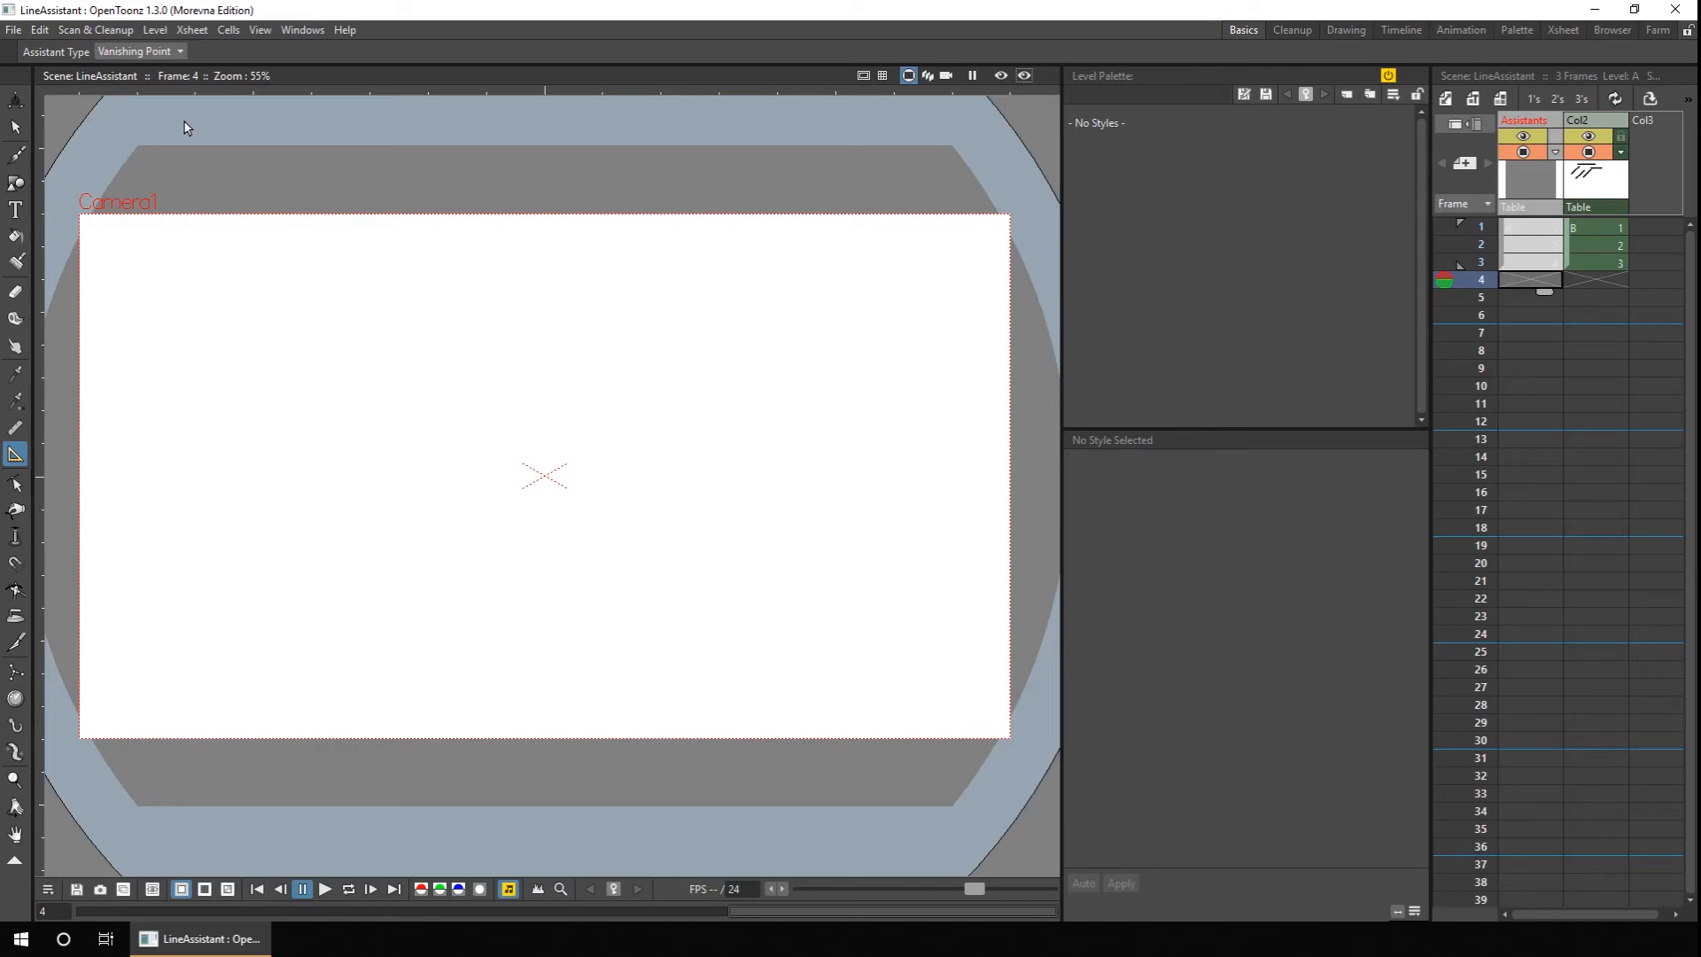
click(384, 452)
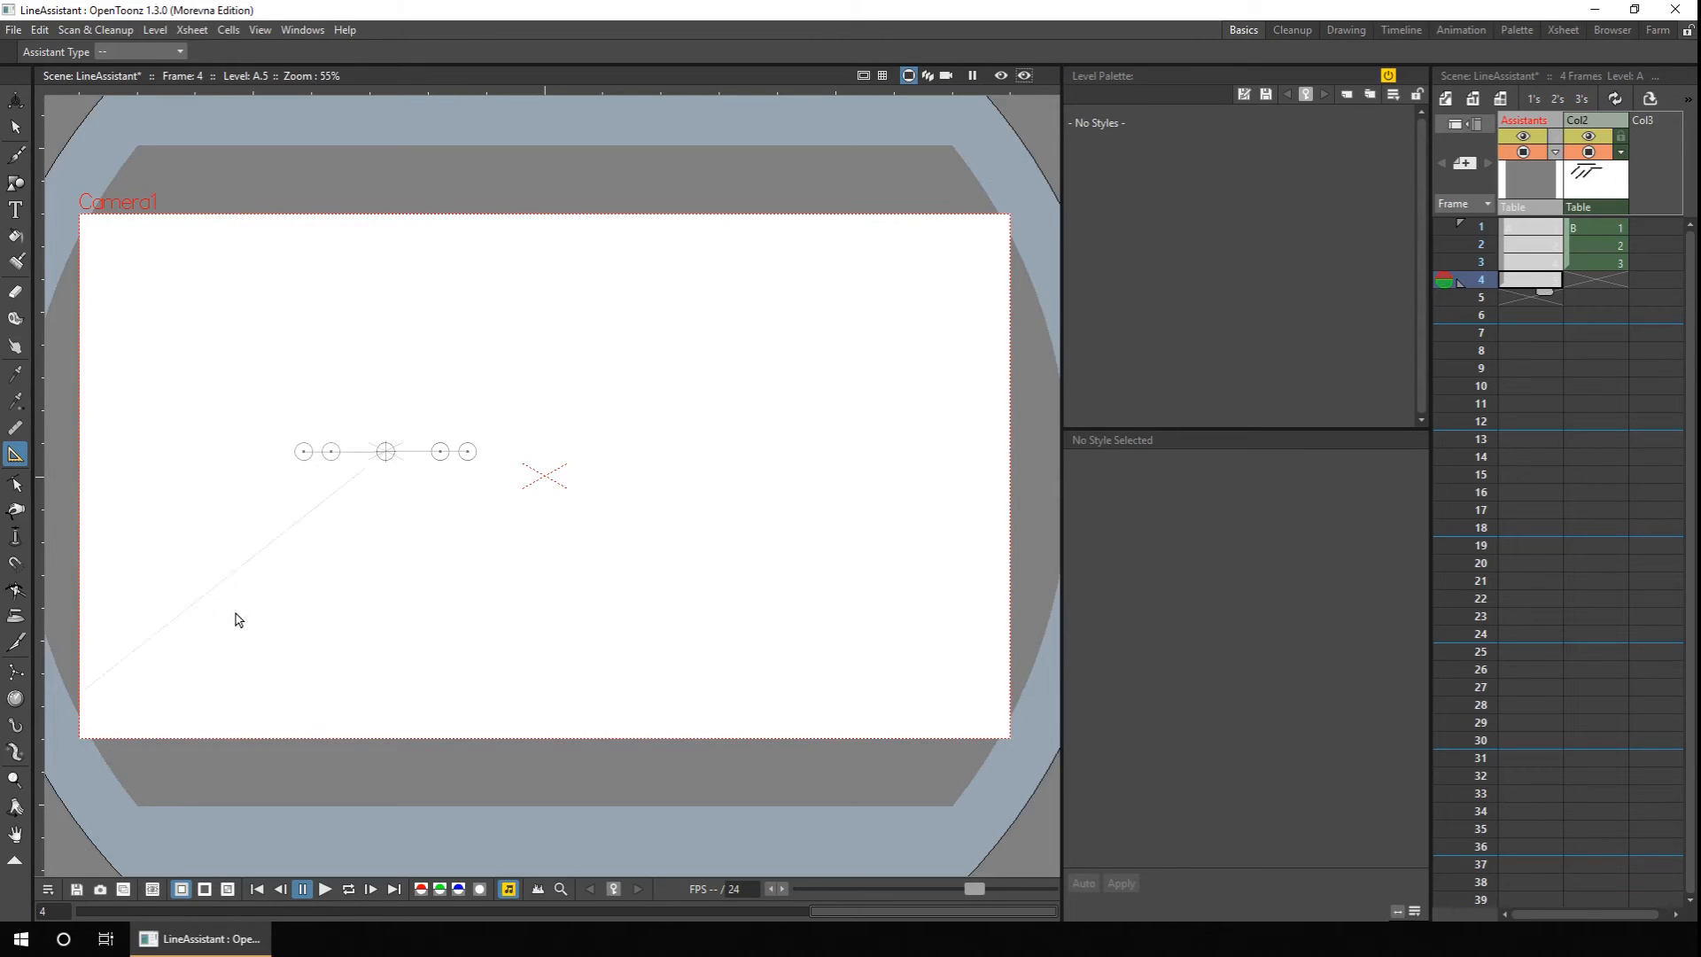
click(385, 455)
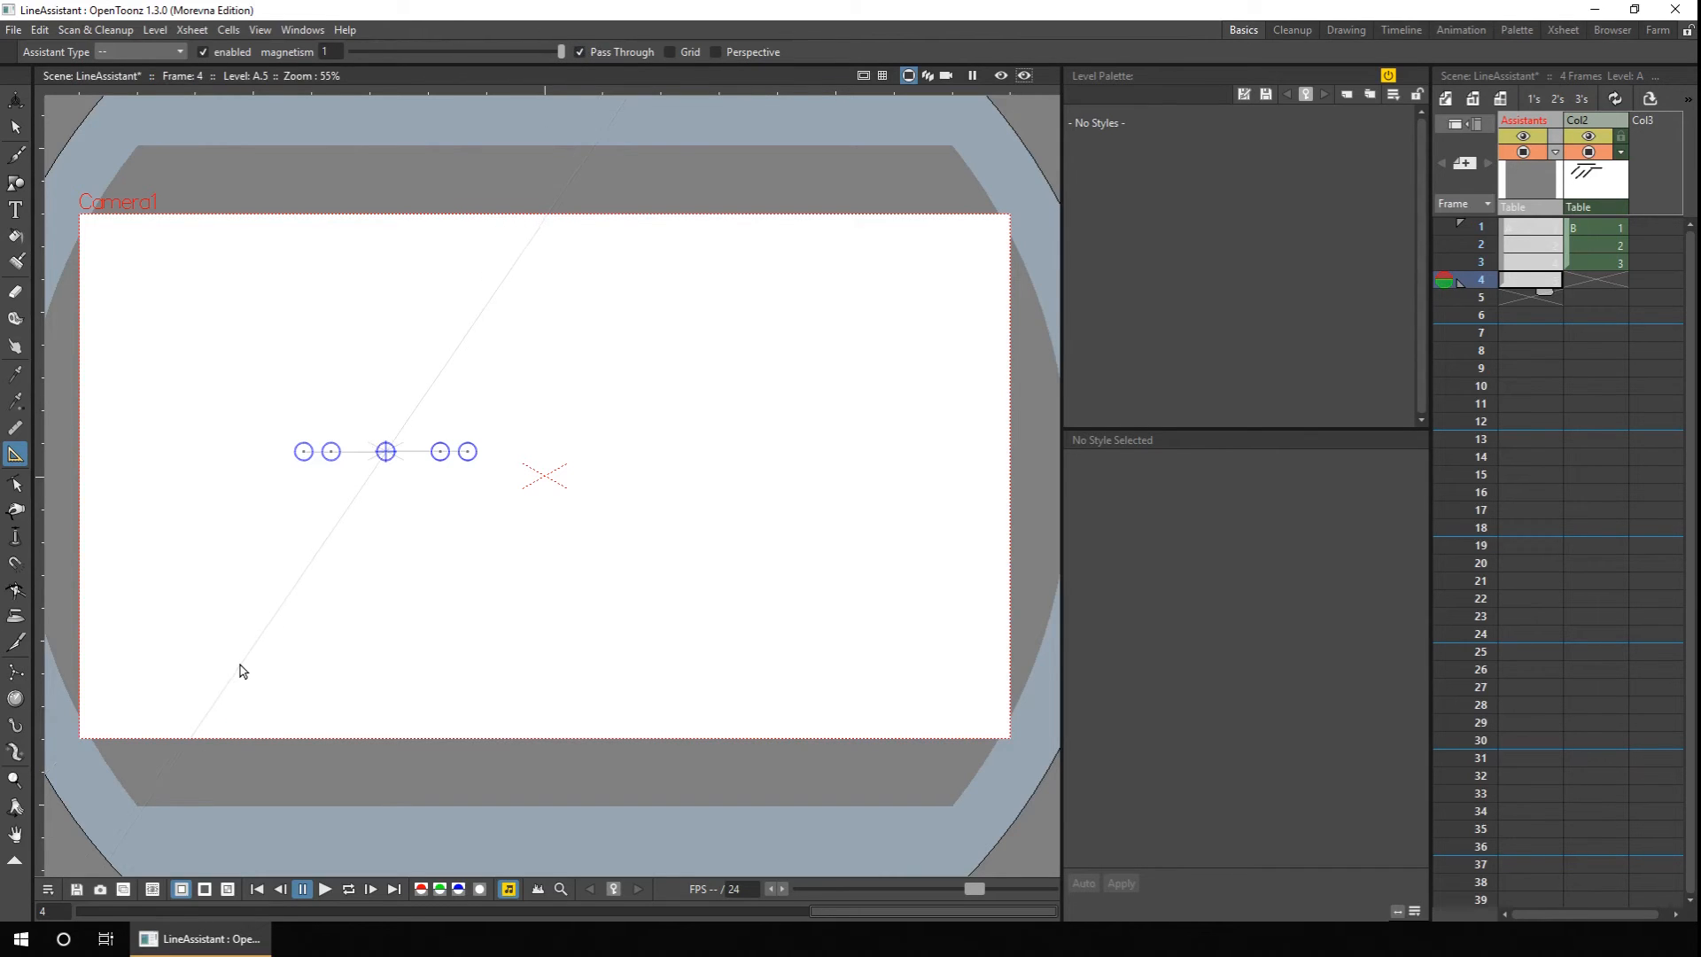
Enable Grid on the Vanishing Point assistant and reposition its handles within the camera frame.
click(670, 53)
drag(385, 509, 462, 630)
drag(310, 621, 592, 445)
drag(539, 304, 479, 274)
Brush long black lines radiating from the vanishing point along its guide lines on frame 4 of Col2.
click(1595, 278)
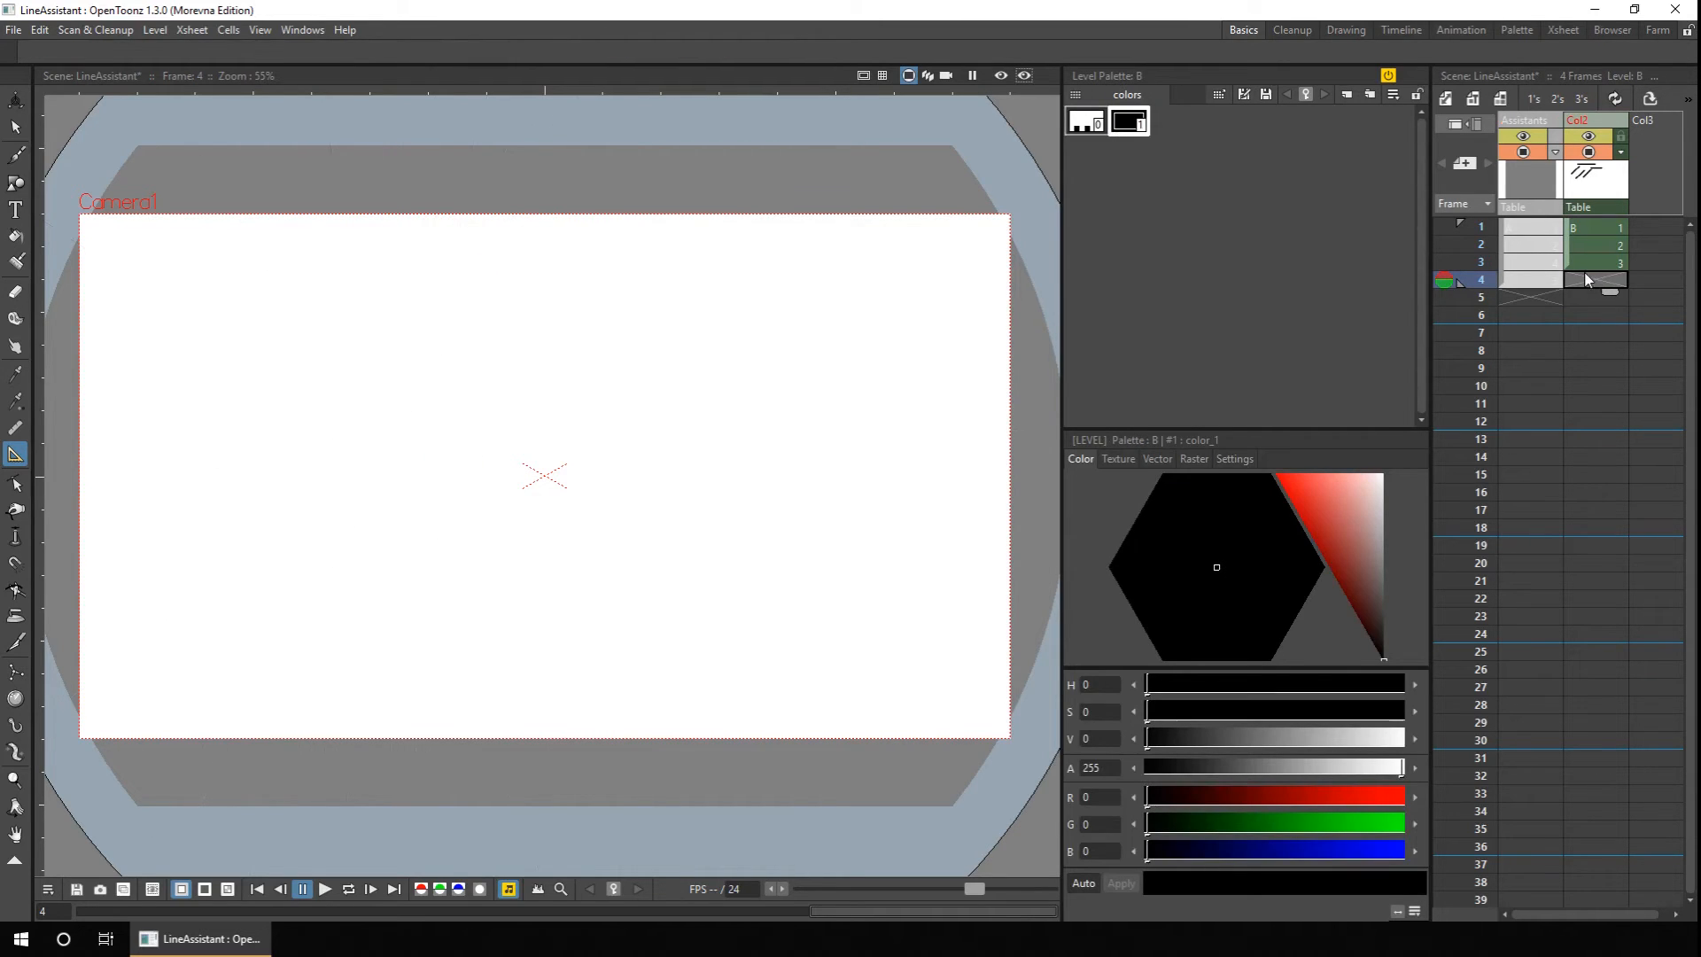
click(19, 160)
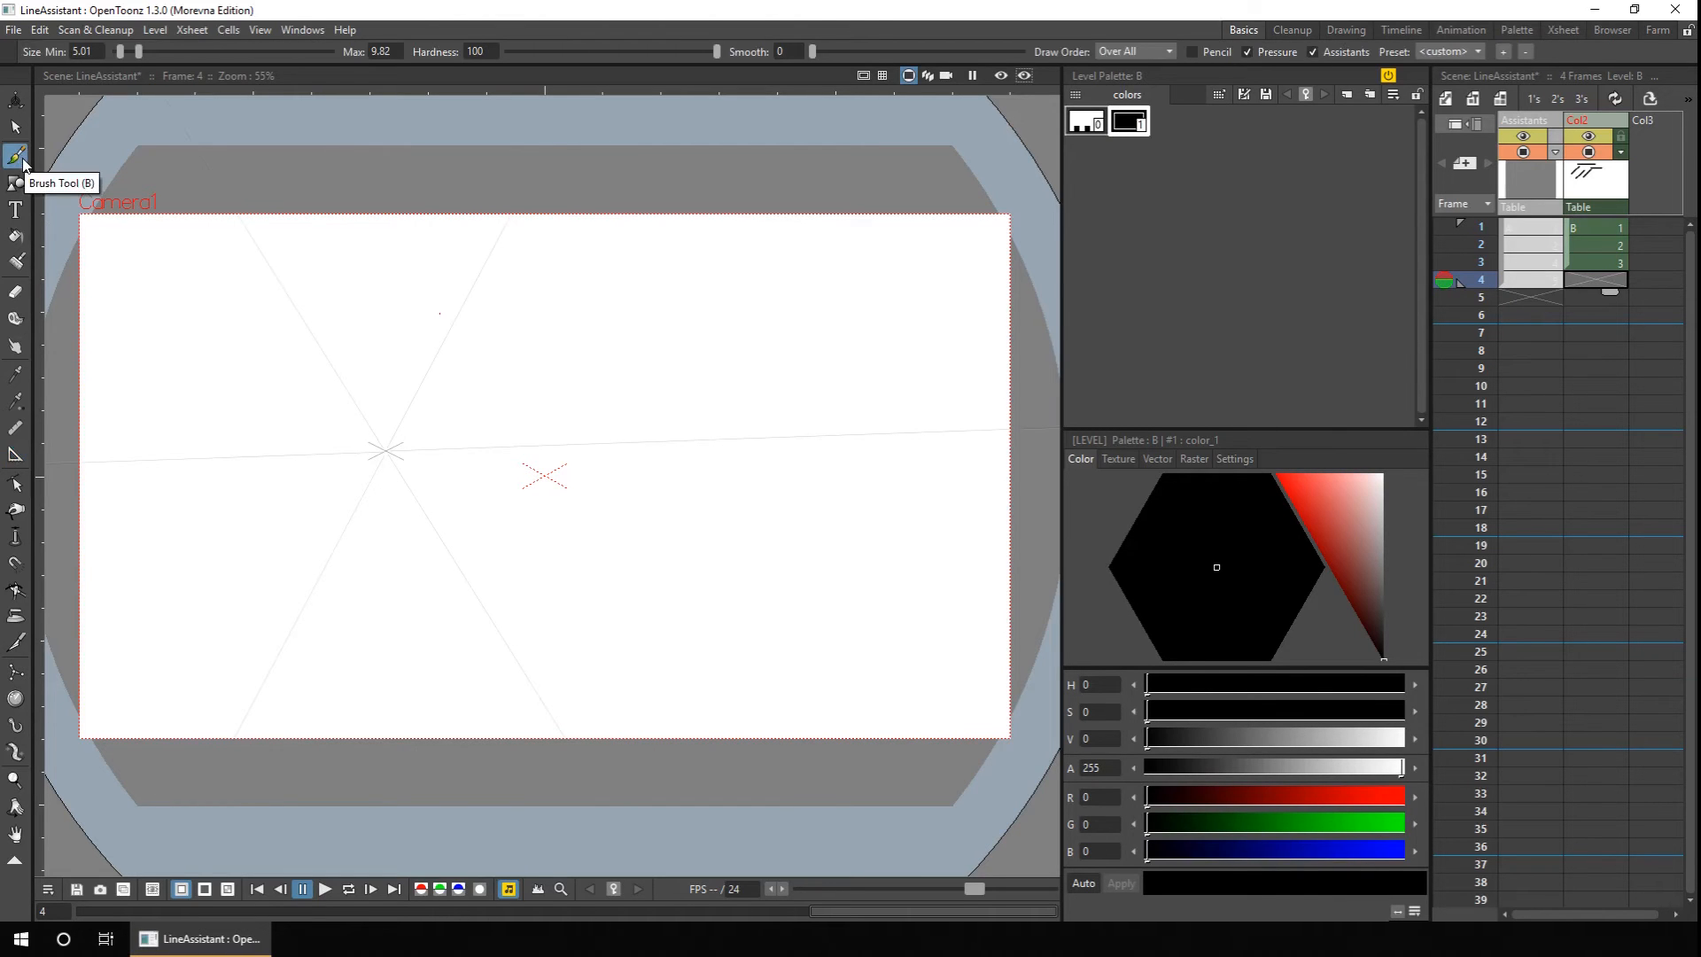
drag(416, 390, 457, 304)
drag(506, 231, 503, 215)
drag(359, 503, 244, 737)
drag(413, 497, 543, 714)
mouse_move(446, 453)
mouse_down()
mouse_move(744, 462)
mouse_move(653, 441)
mouse_move(501, 447)
mouse_up()
key(ctrl+z)
drag(106, 460, 339, 453)
drag(253, 235, 344, 383)
Add six short radiating strokes between the long lines around the vanishing point and save the scene.
drag(538, 351, 671, 265)
drag(582, 554, 668, 600)
drag(389, 600, 390, 666)
drag(234, 554, 168, 595)
drag(147, 305, 248, 366)
drag(395, 285, 398, 215)
key(ctrl+s)
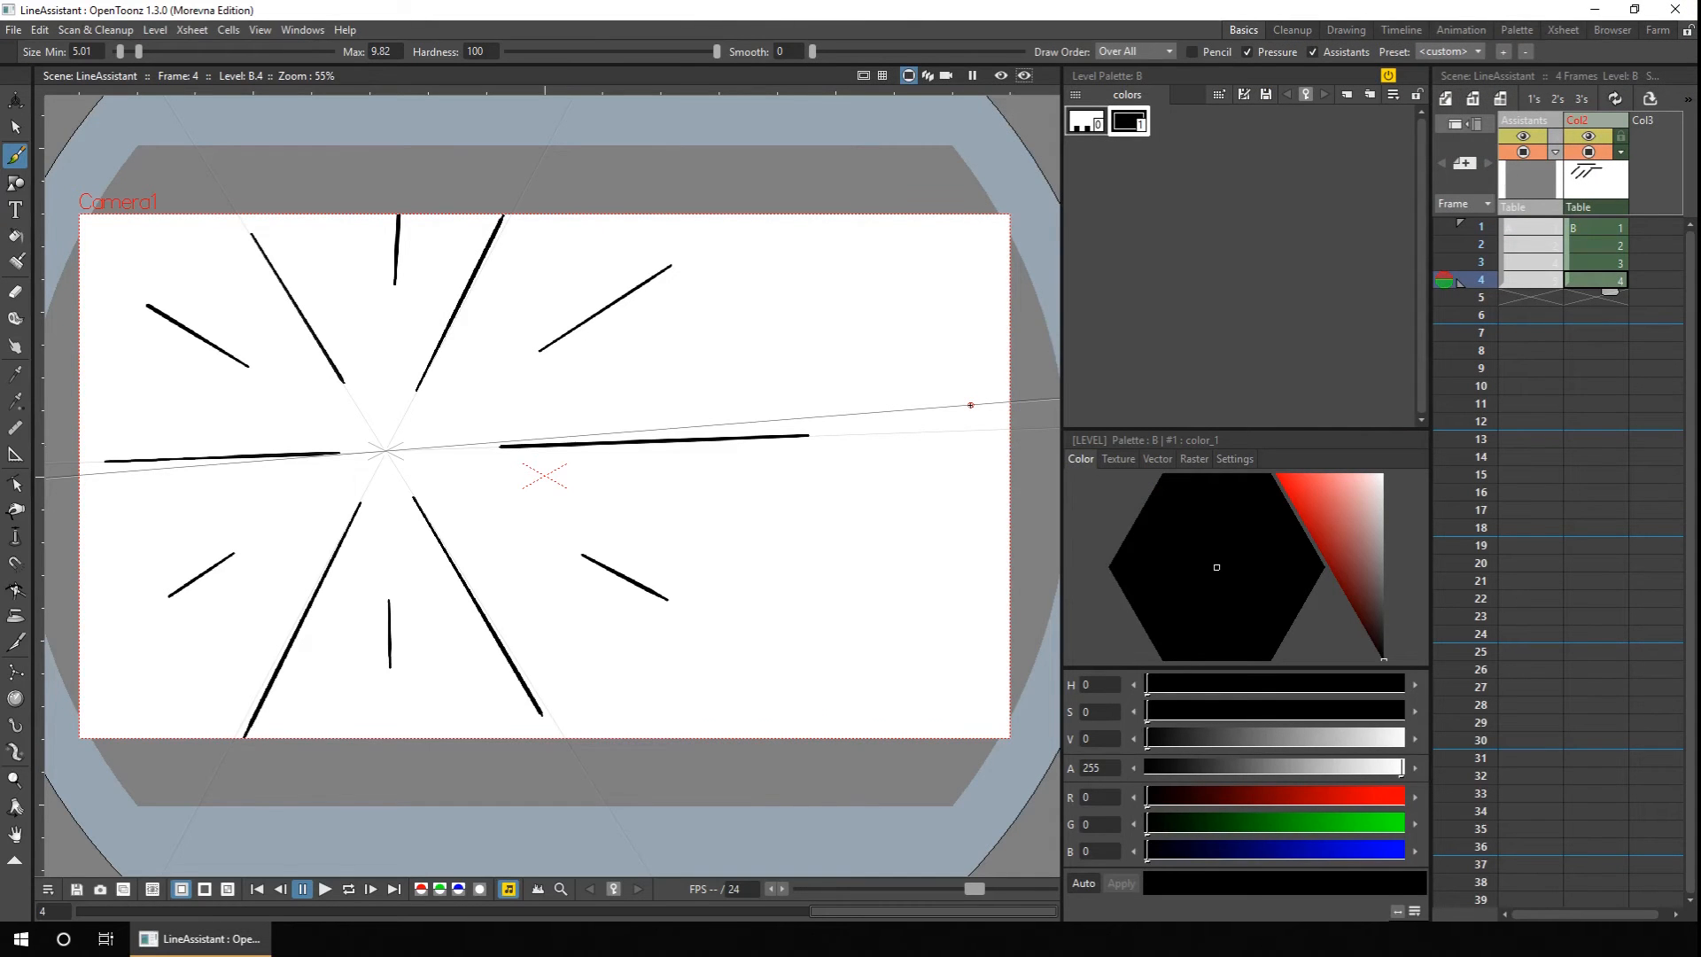
Place a Vanishing Point assistant near the camera frame's left edge on frame 5 of the Assistants column and select it.
click(1518, 295)
click(16, 453)
click(142, 52)
click(152, 105)
click(193, 406)
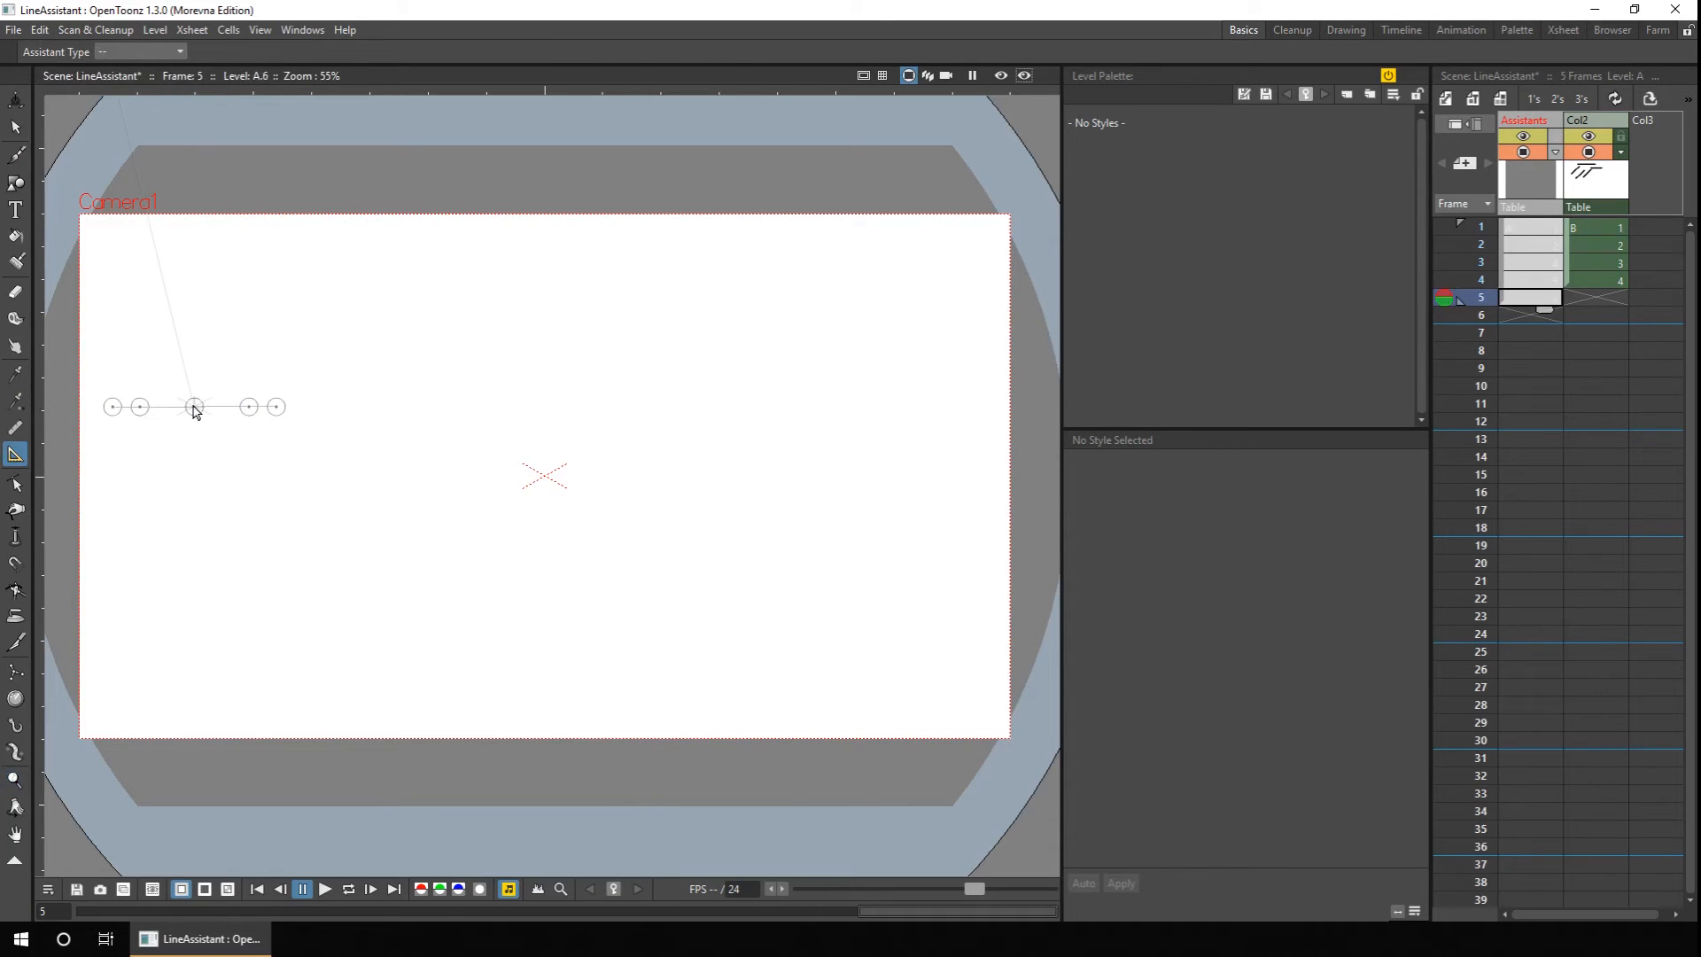
click(195, 407)
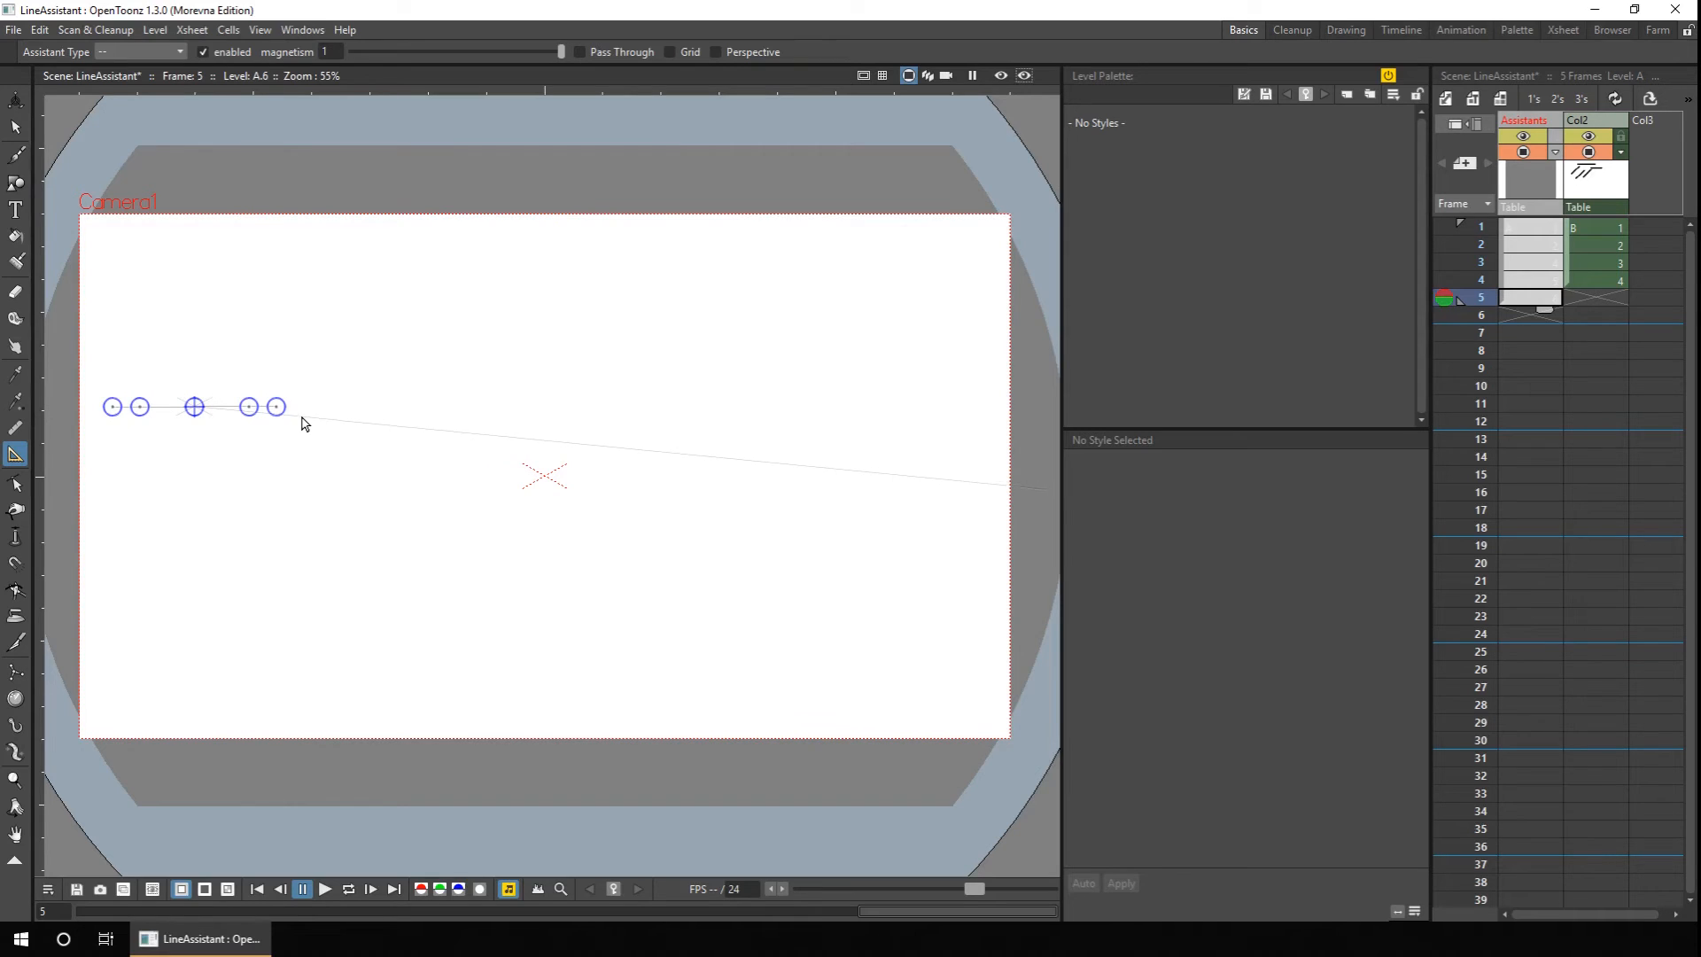
Move the vanishing point toward the frame's upper-left area and stretch its arms to the lower-left and upper-right corners.
drag(249, 410, 948, 691)
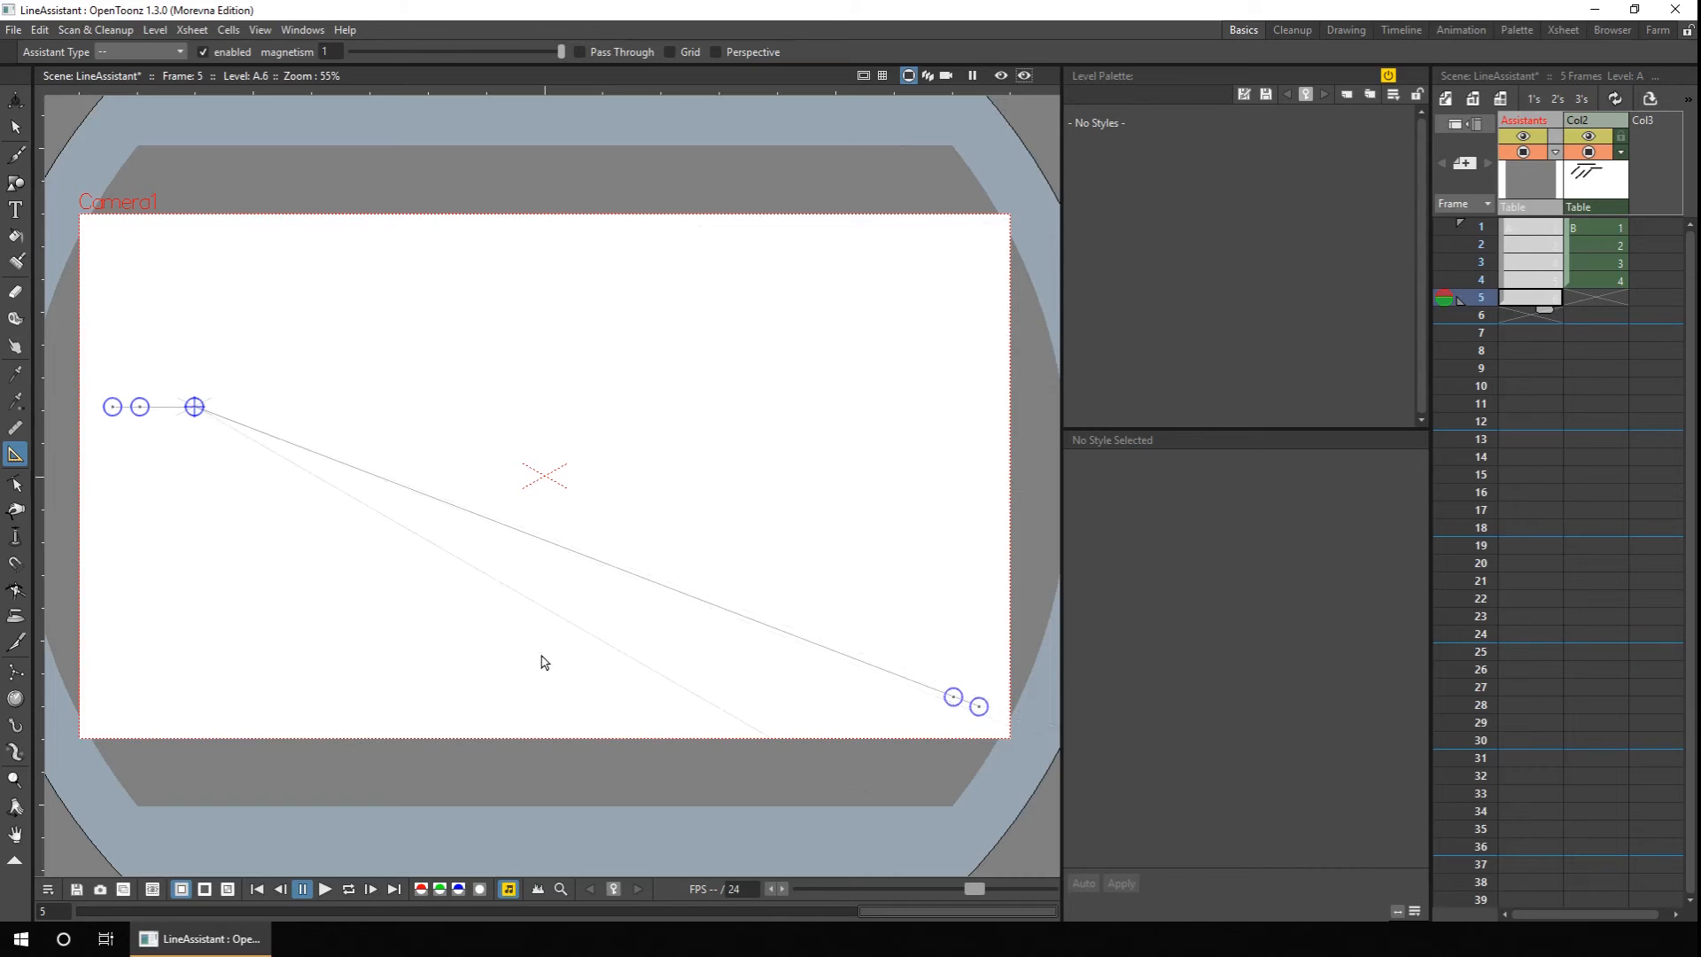
drag(140, 421, 133, 603)
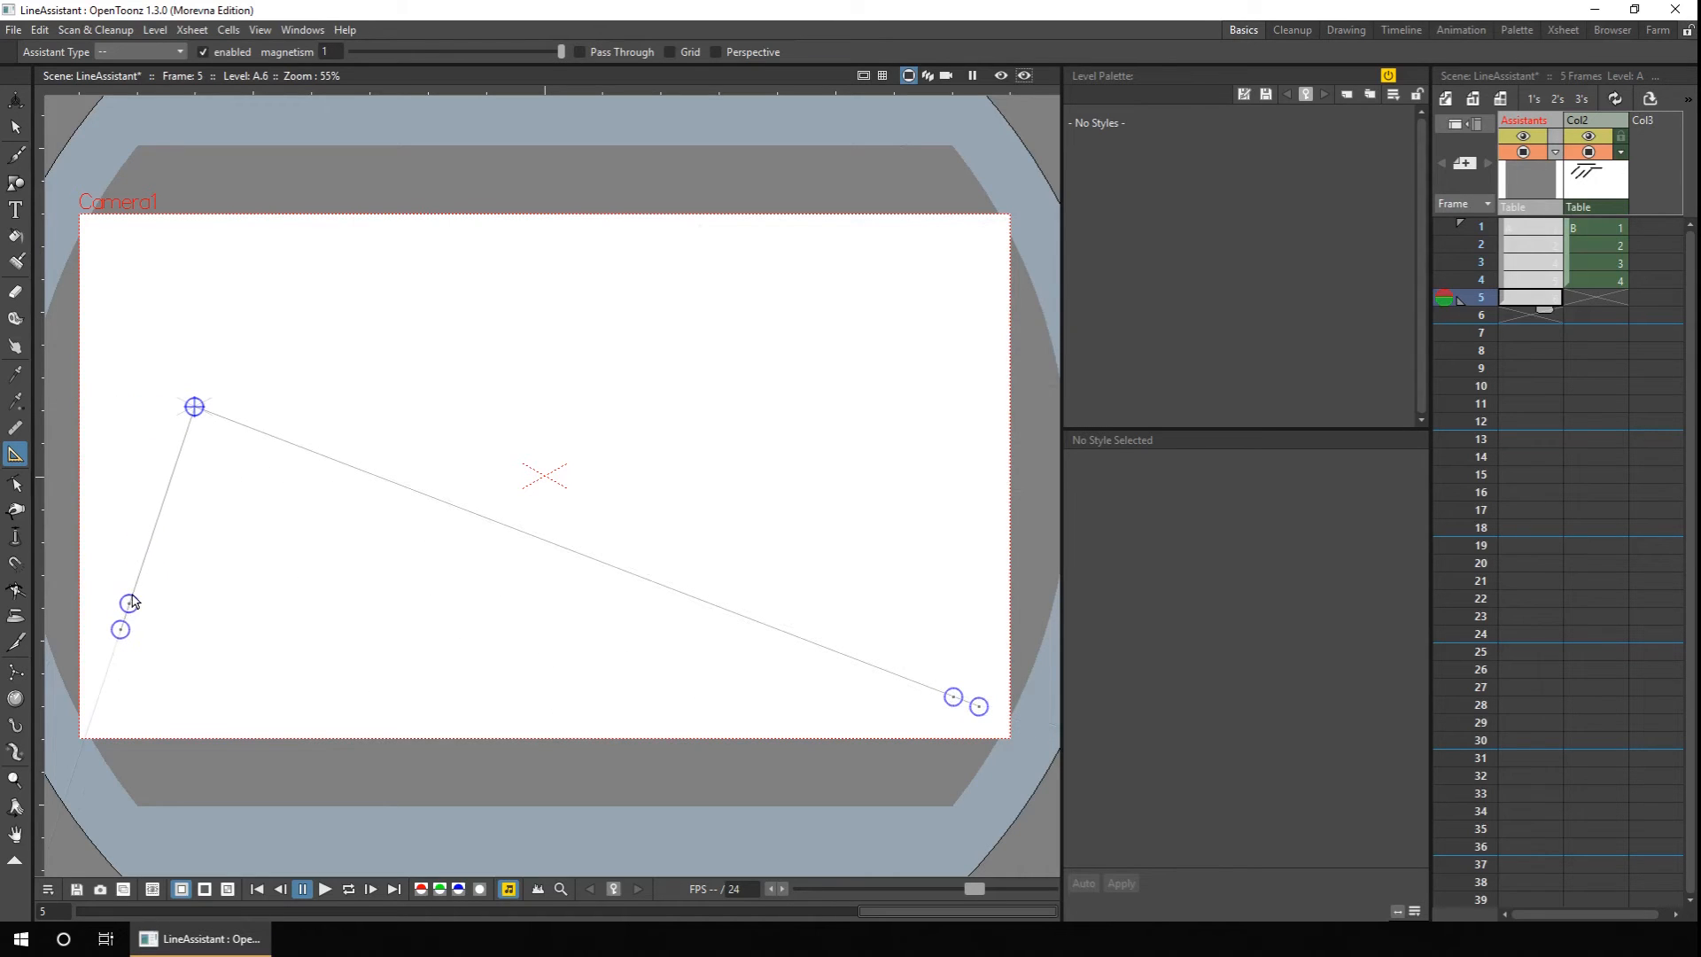
drag(196, 406, 203, 342)
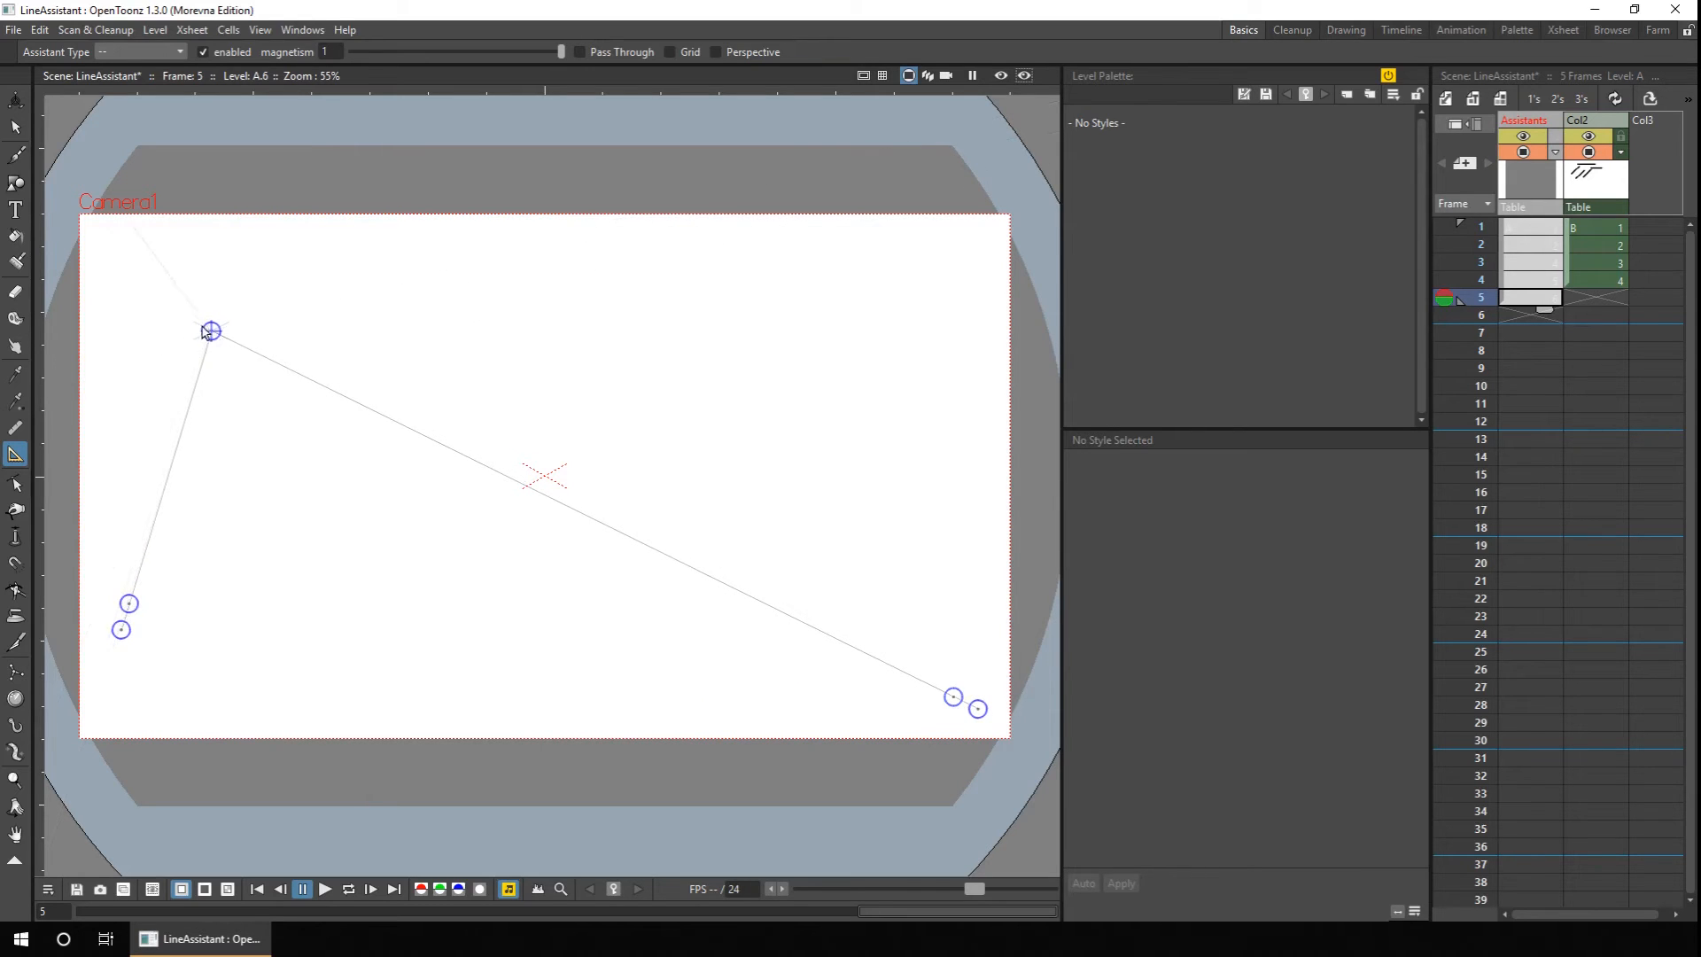
drag(129, 603, 97, 673)
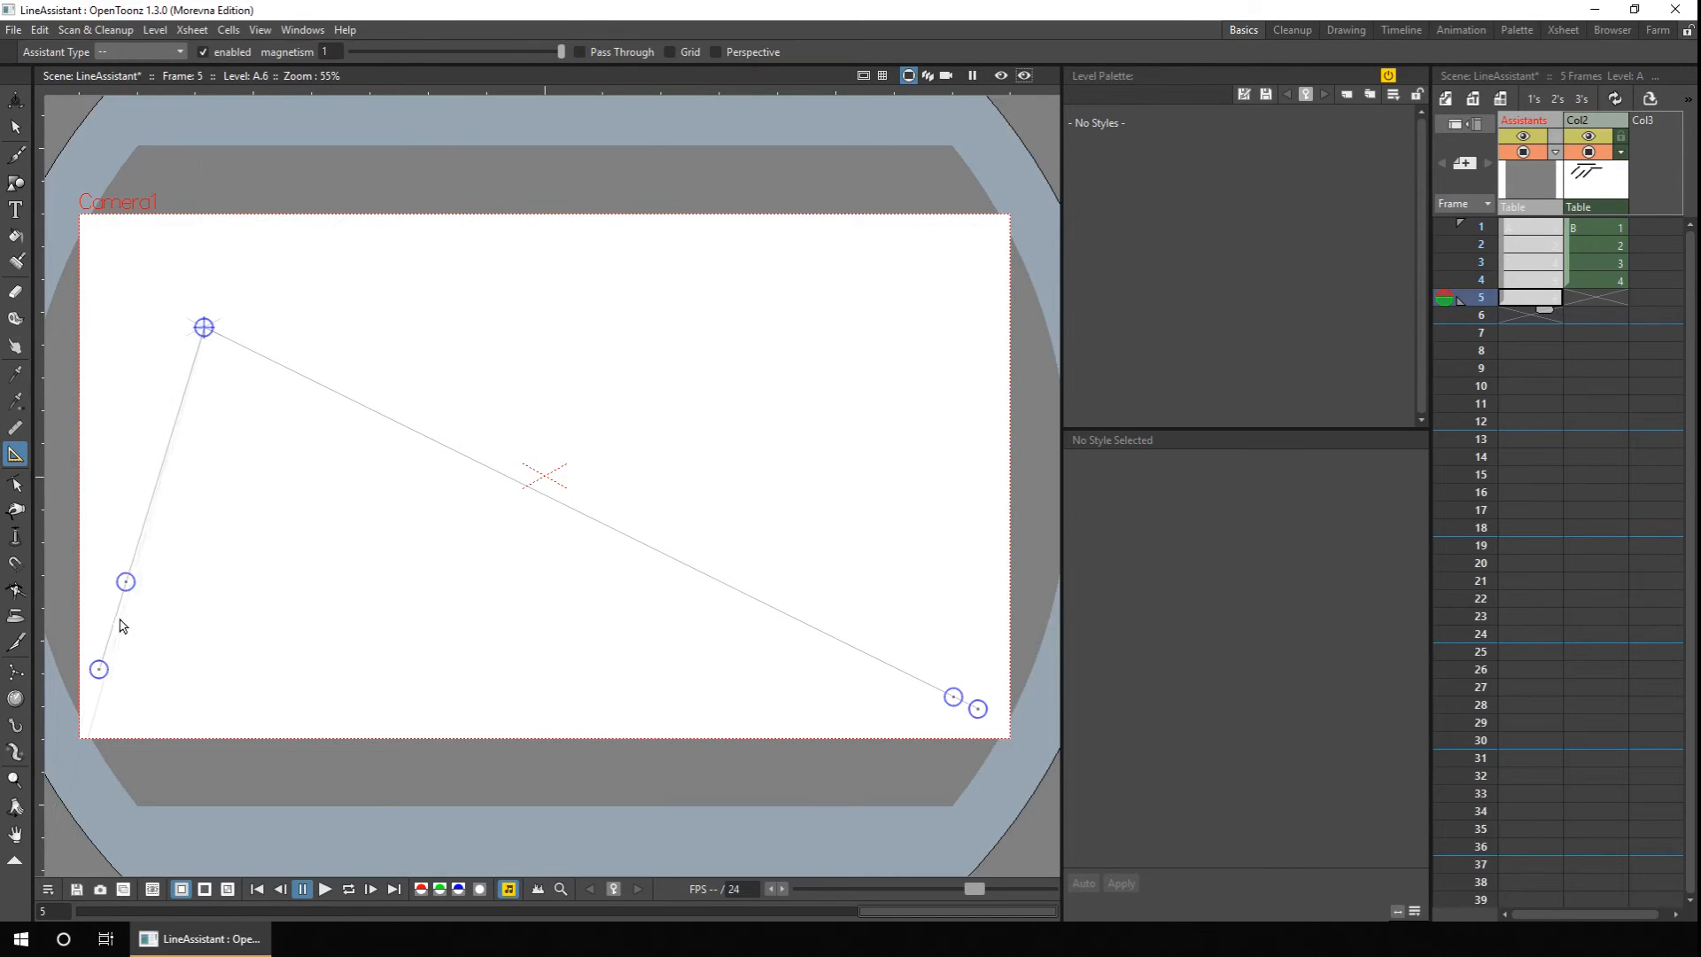
drag(952, 697, 939, 254)
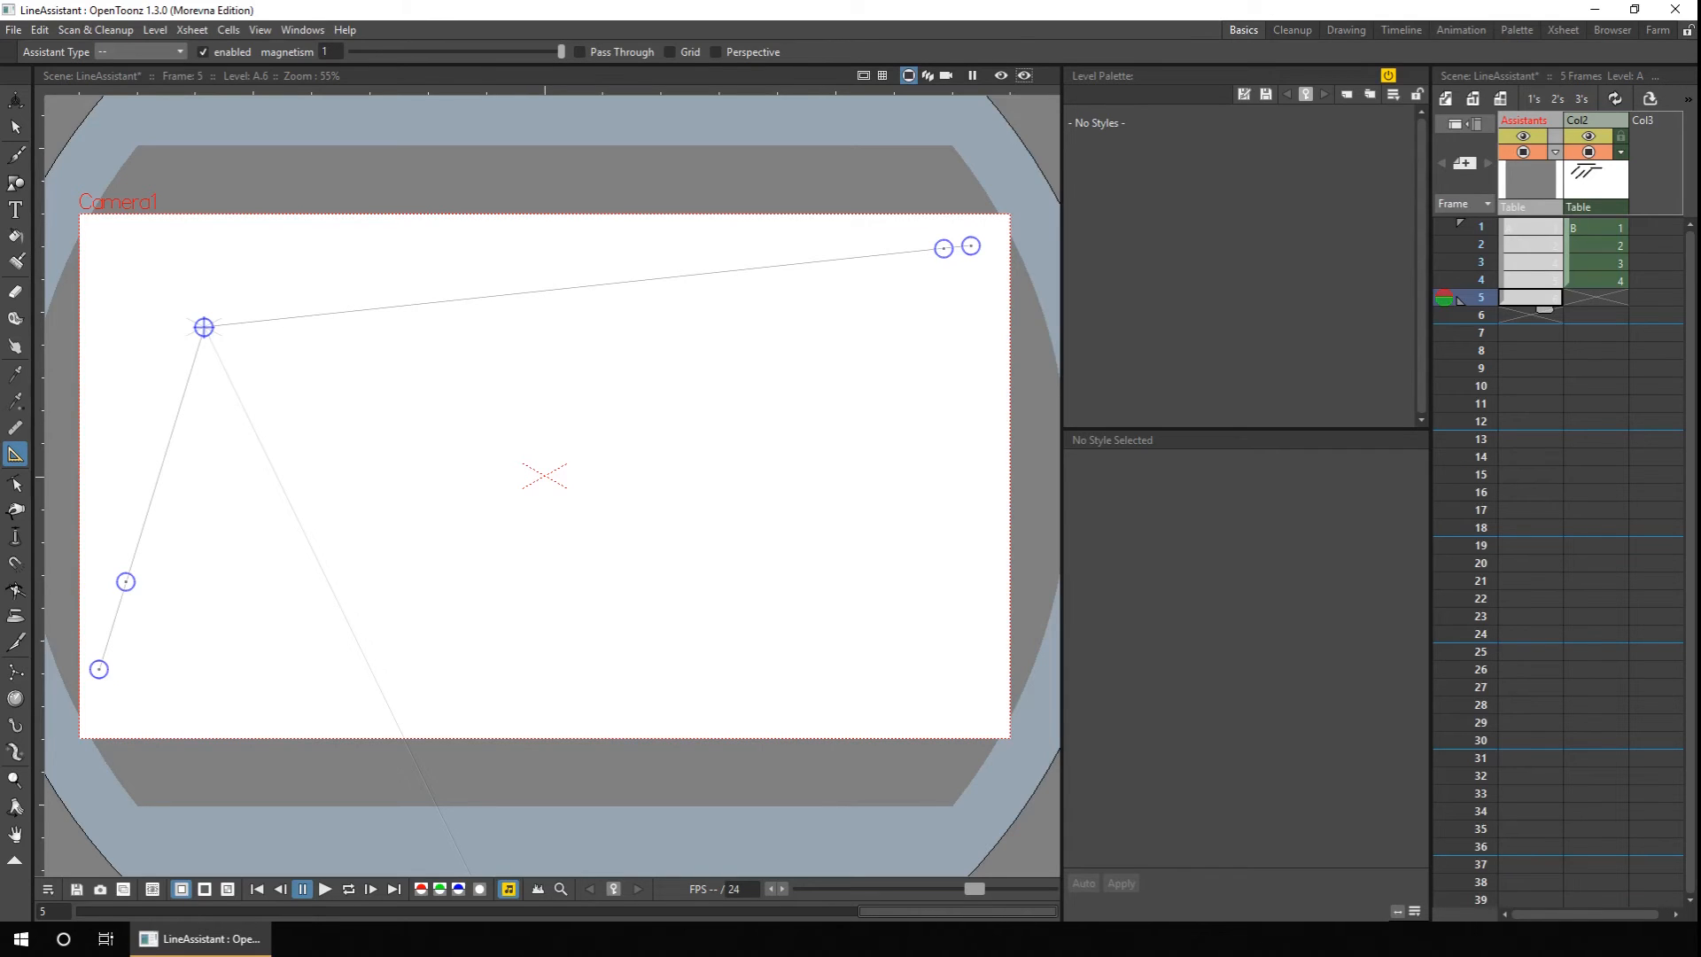
Place a horizontal Line assistant just below the vanishing point on frame 5.
click(171, 48)
click(136, 93)
drag(139, 408, 248, 407)
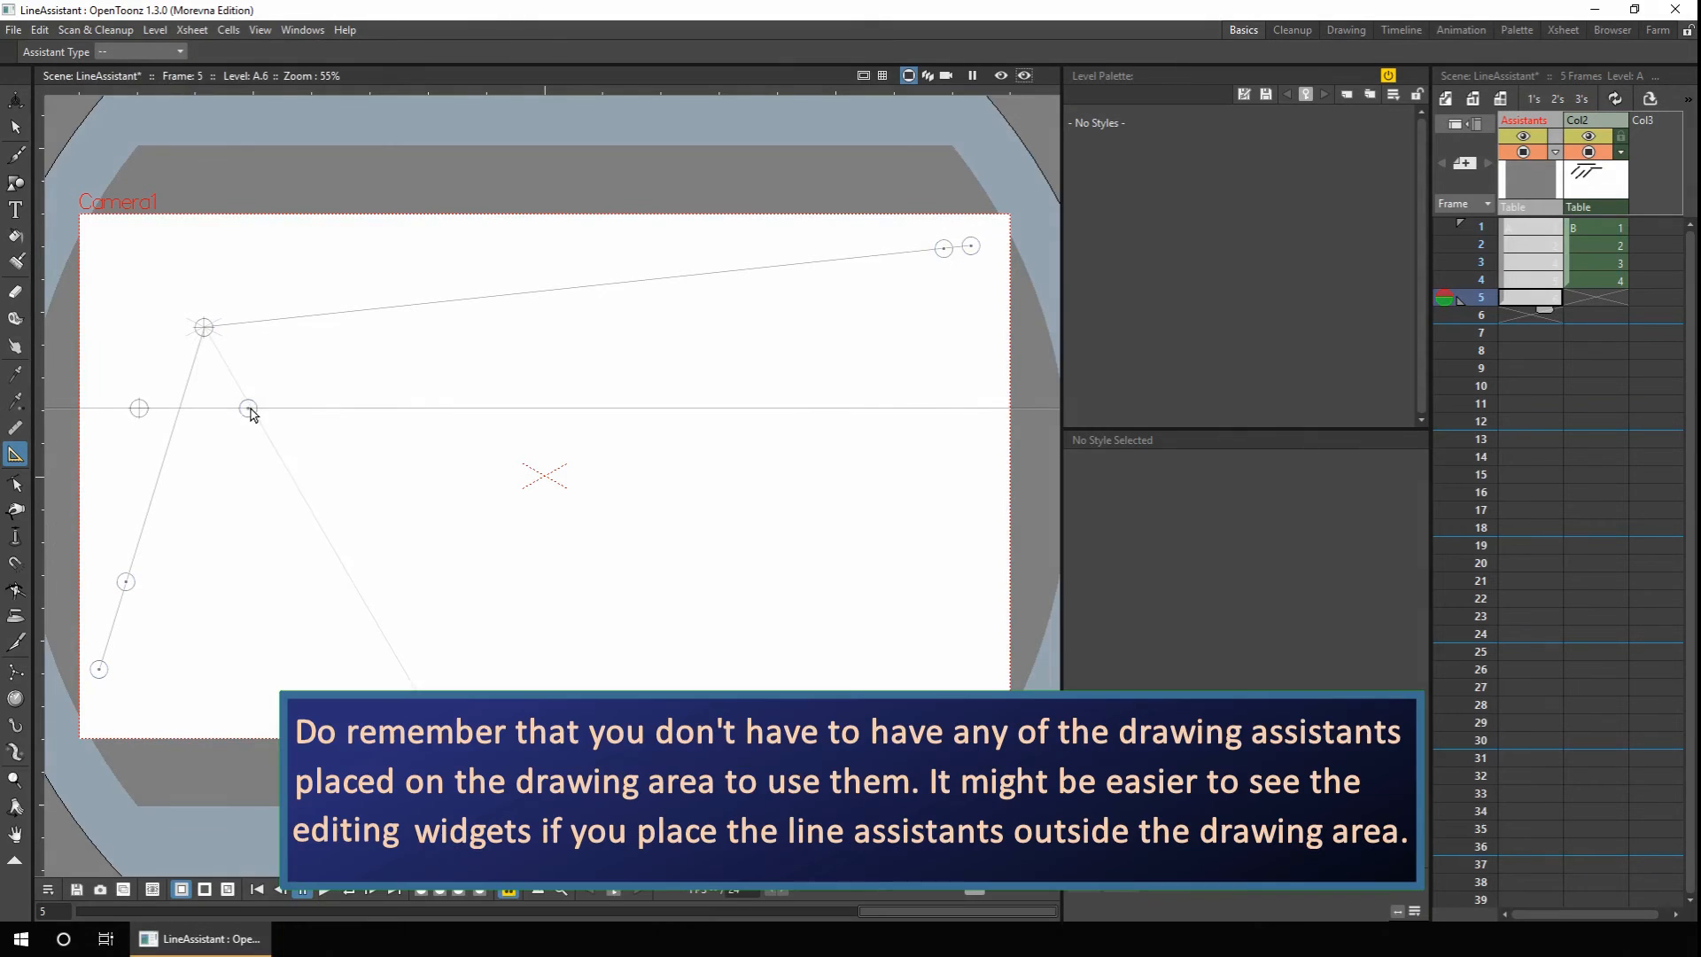
Place a near-vertical Line assistant right of the frame's centre, enable Grid and Parallel on it, and widen its grid spacing.
click(141, 55)
click(127, 94)
click(795, 529)
drag(896, 531, 789, 144)
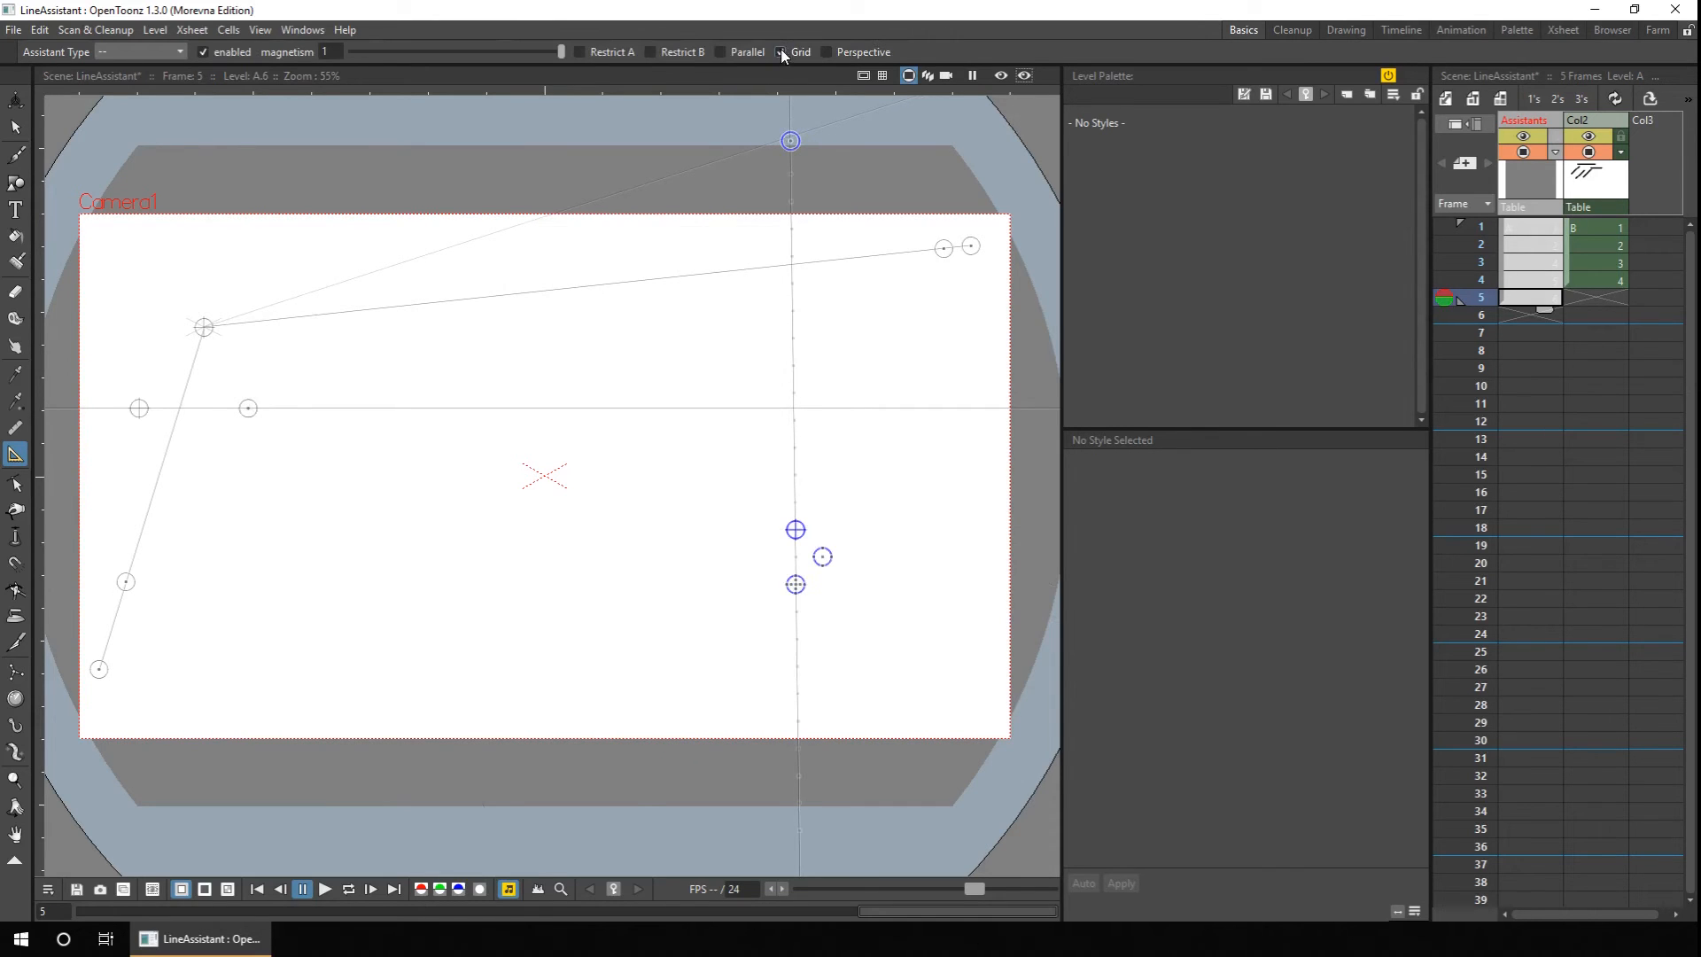
drag(822, 557, 841, 534)
click(720, 51)
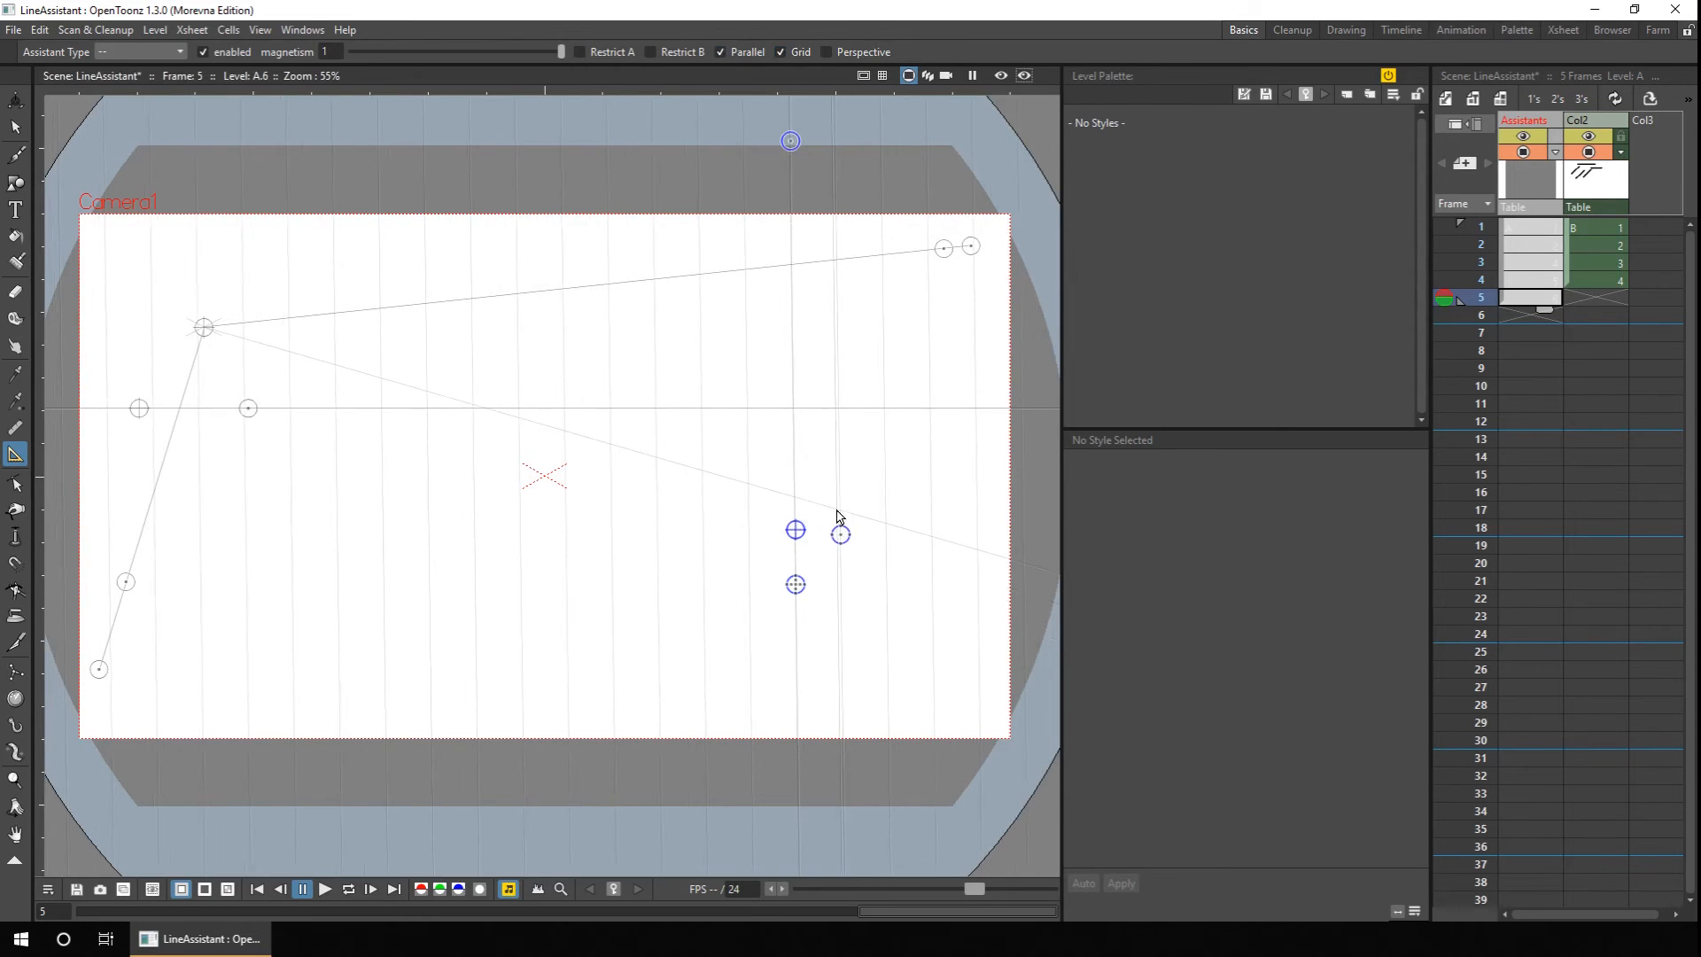
Enable Parallel and Grid on the horizontal Line assistant and move its direction handle farther right.
click(139, 408)
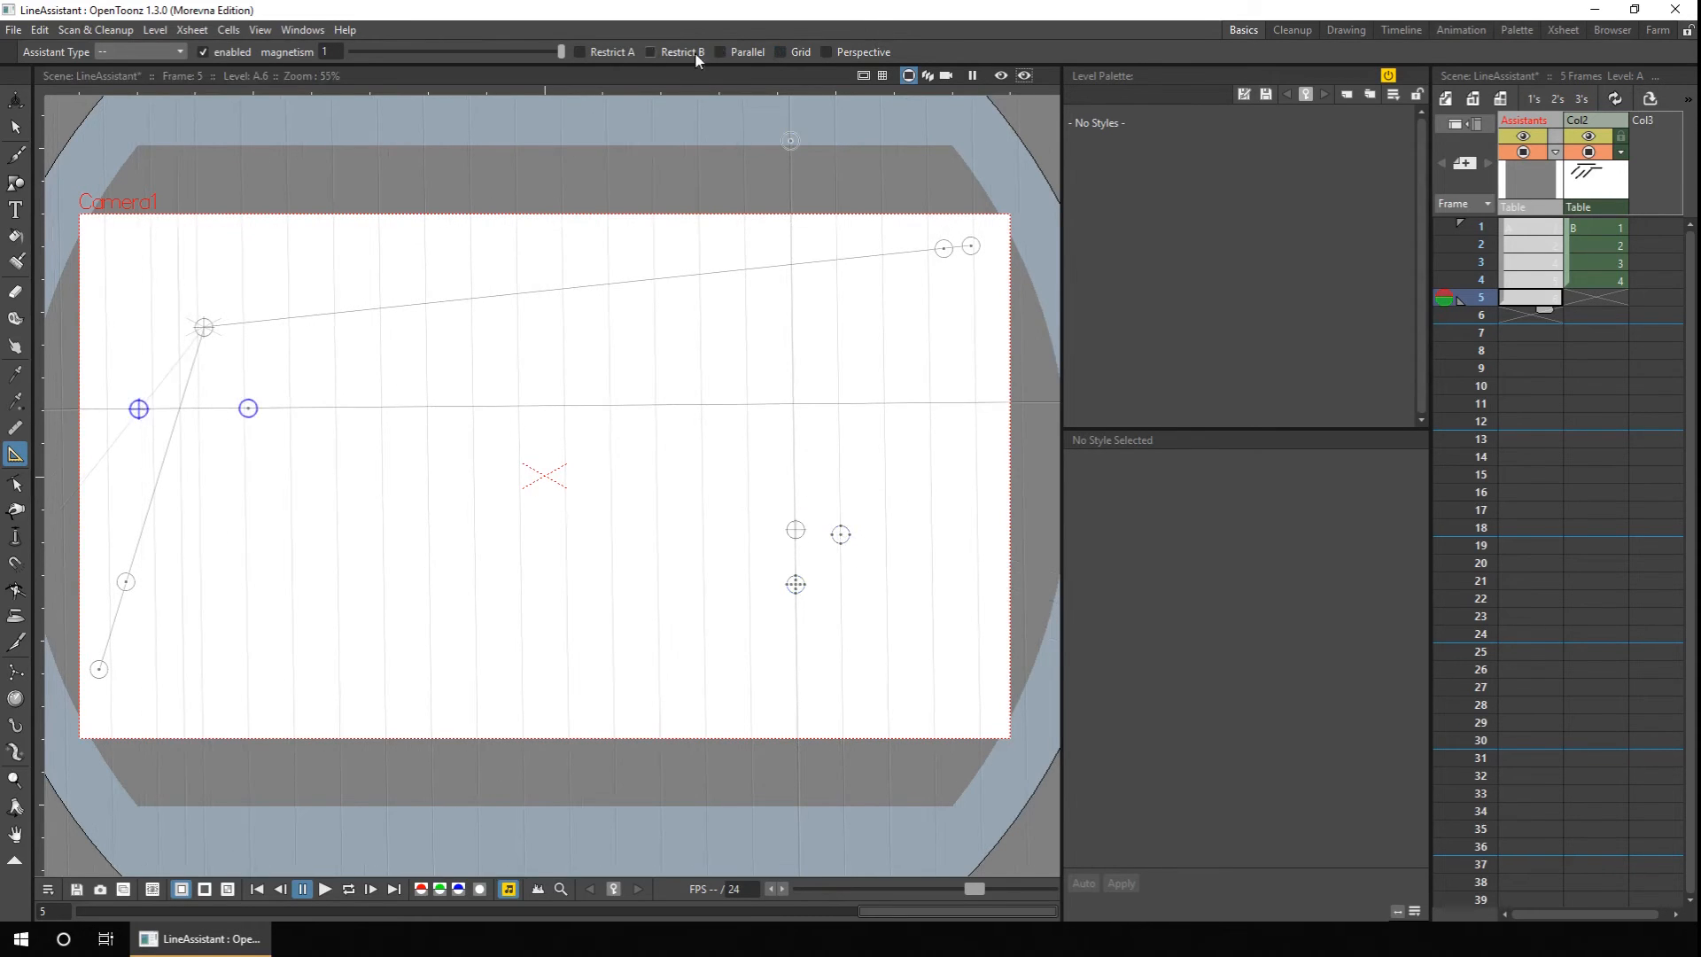
click(721, 52)
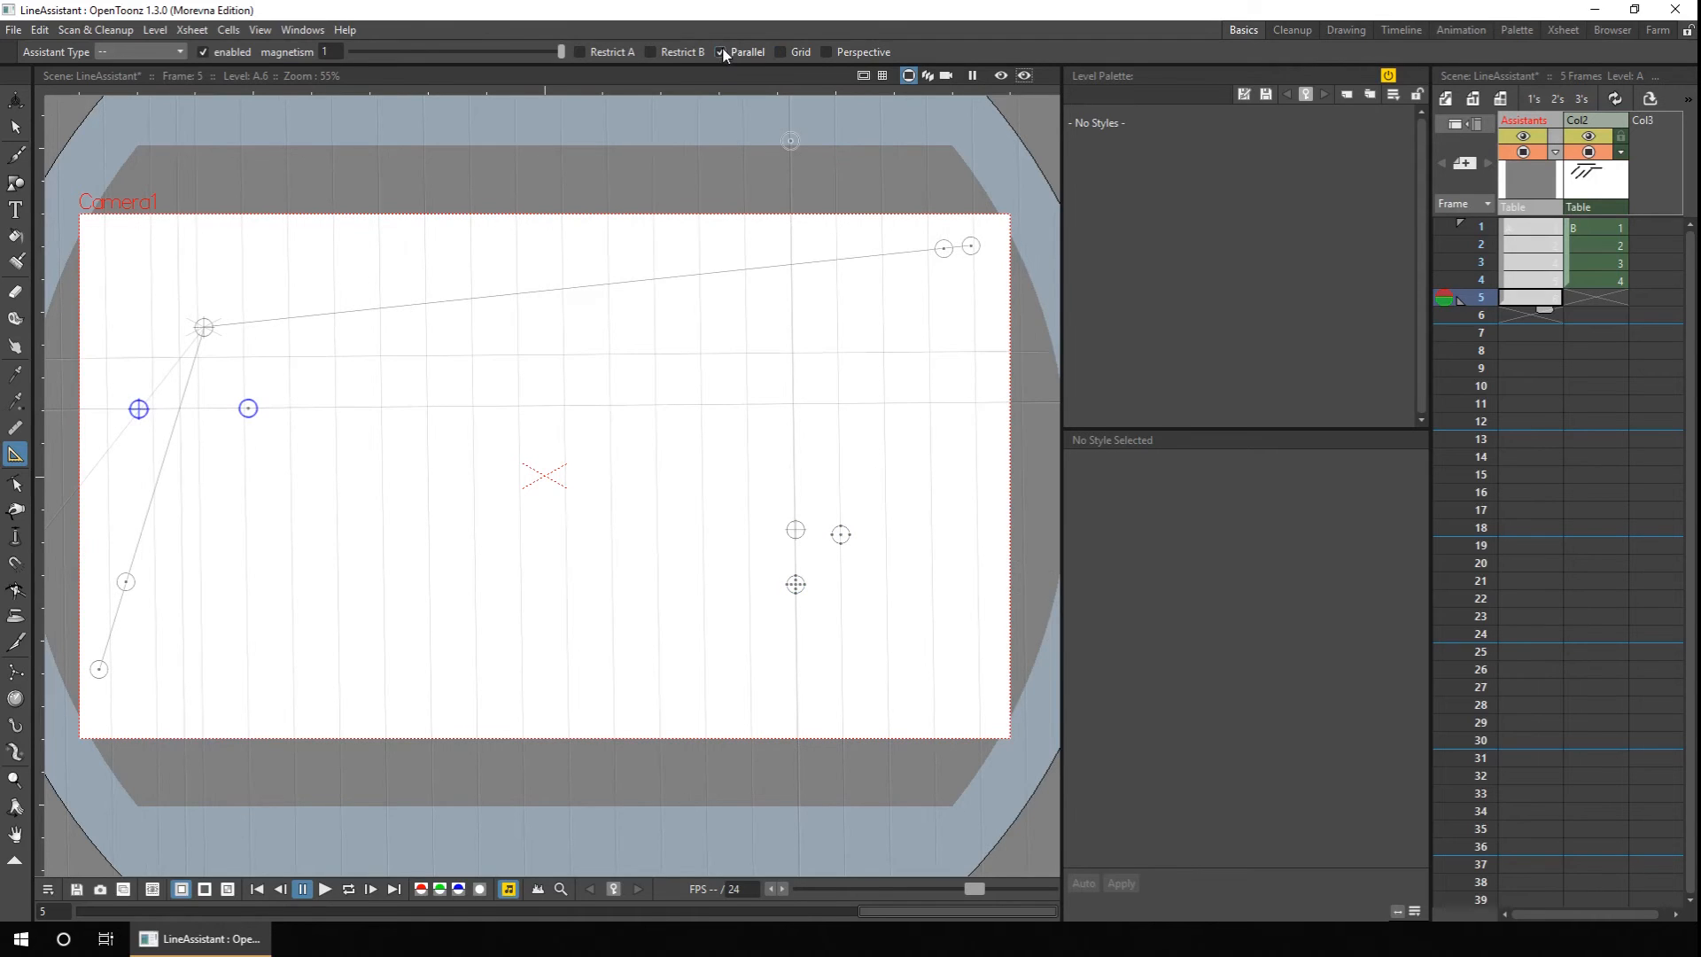
click(778, 51)
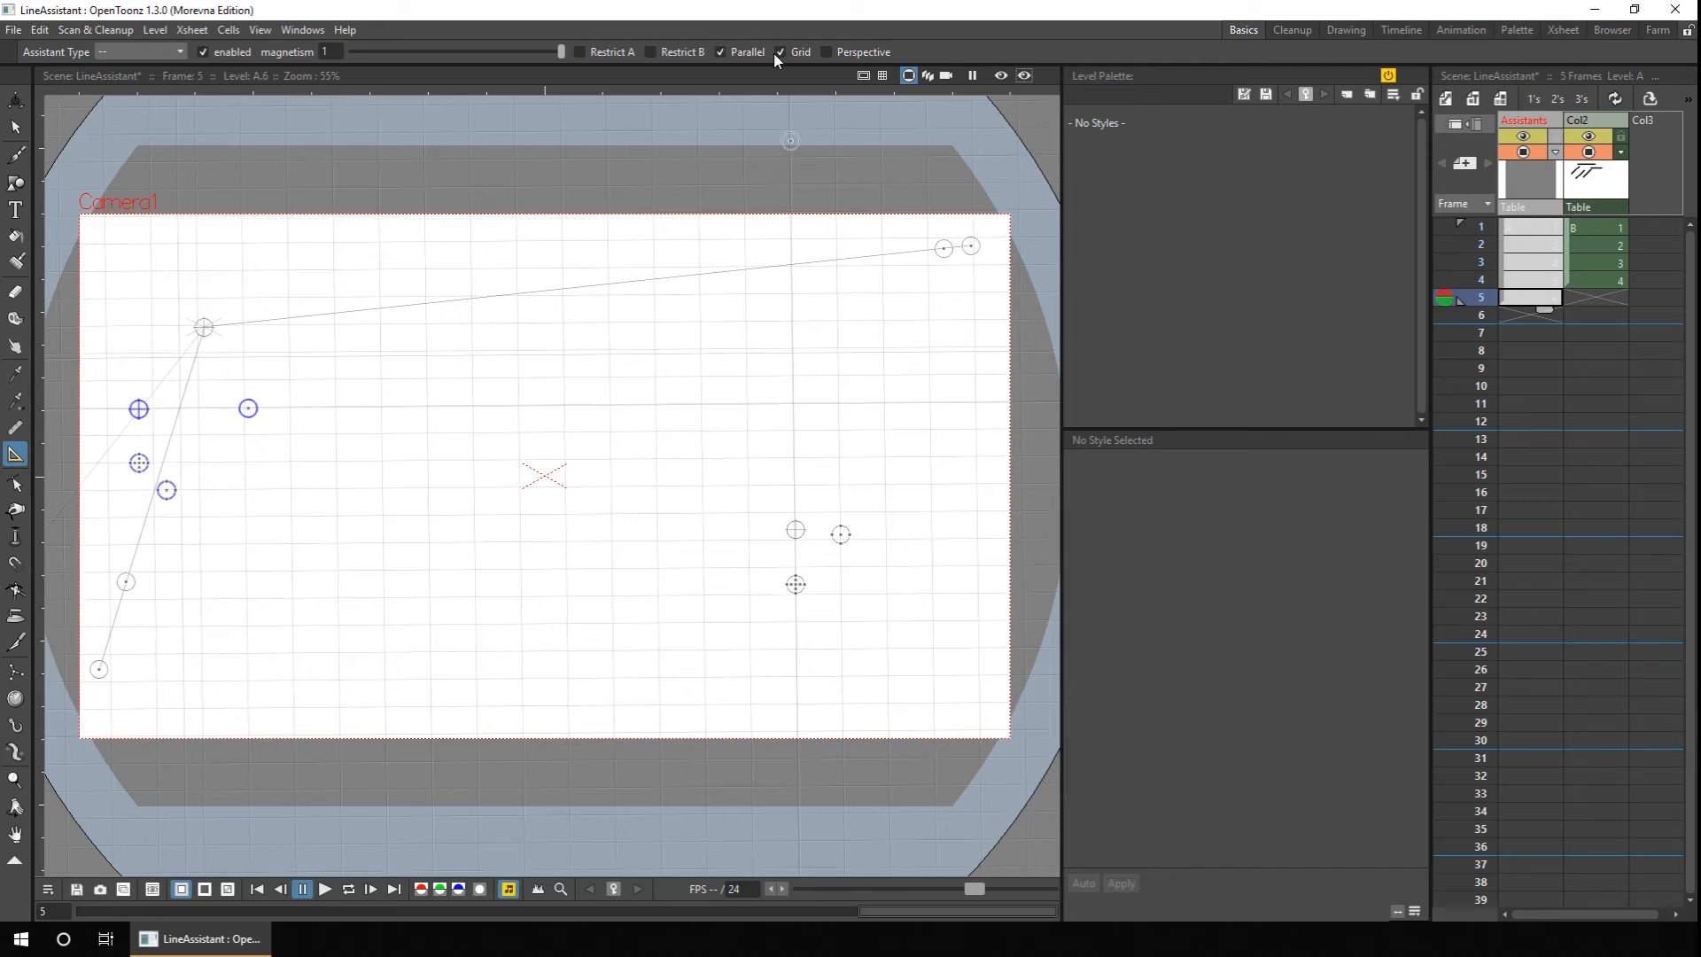
drag(248, 408, 445, 414)
Brush the left wall and the floor outline of a room in perspective on frame 5 of Col2.
click(1592, 296)
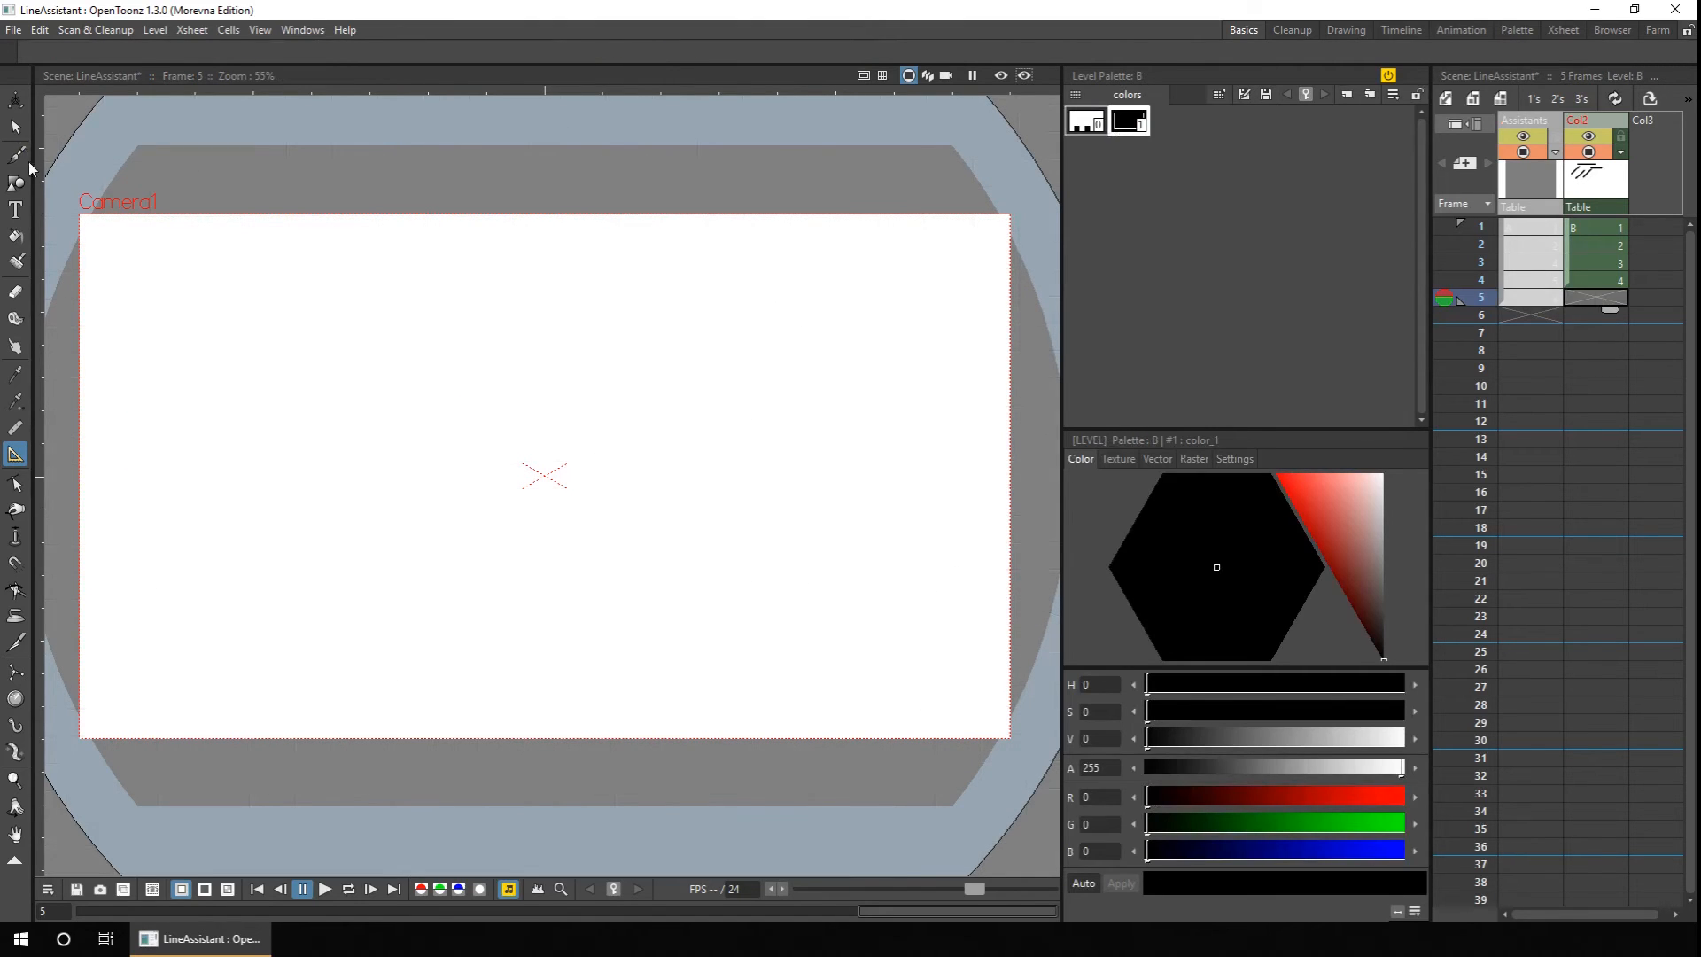
click(18, 158)
mouse_move(113, 708)
mouse_down()
mouse_move(104, 116)
mouse_move(140, 595)
mouse_move(136, 242)
mouse_up()
drag(135, 241, 108, 208)
mouse_move(114, 707)
mouse_down()
mouse_move(981, 706)
mouse_move(757, 586)
mouse_up()
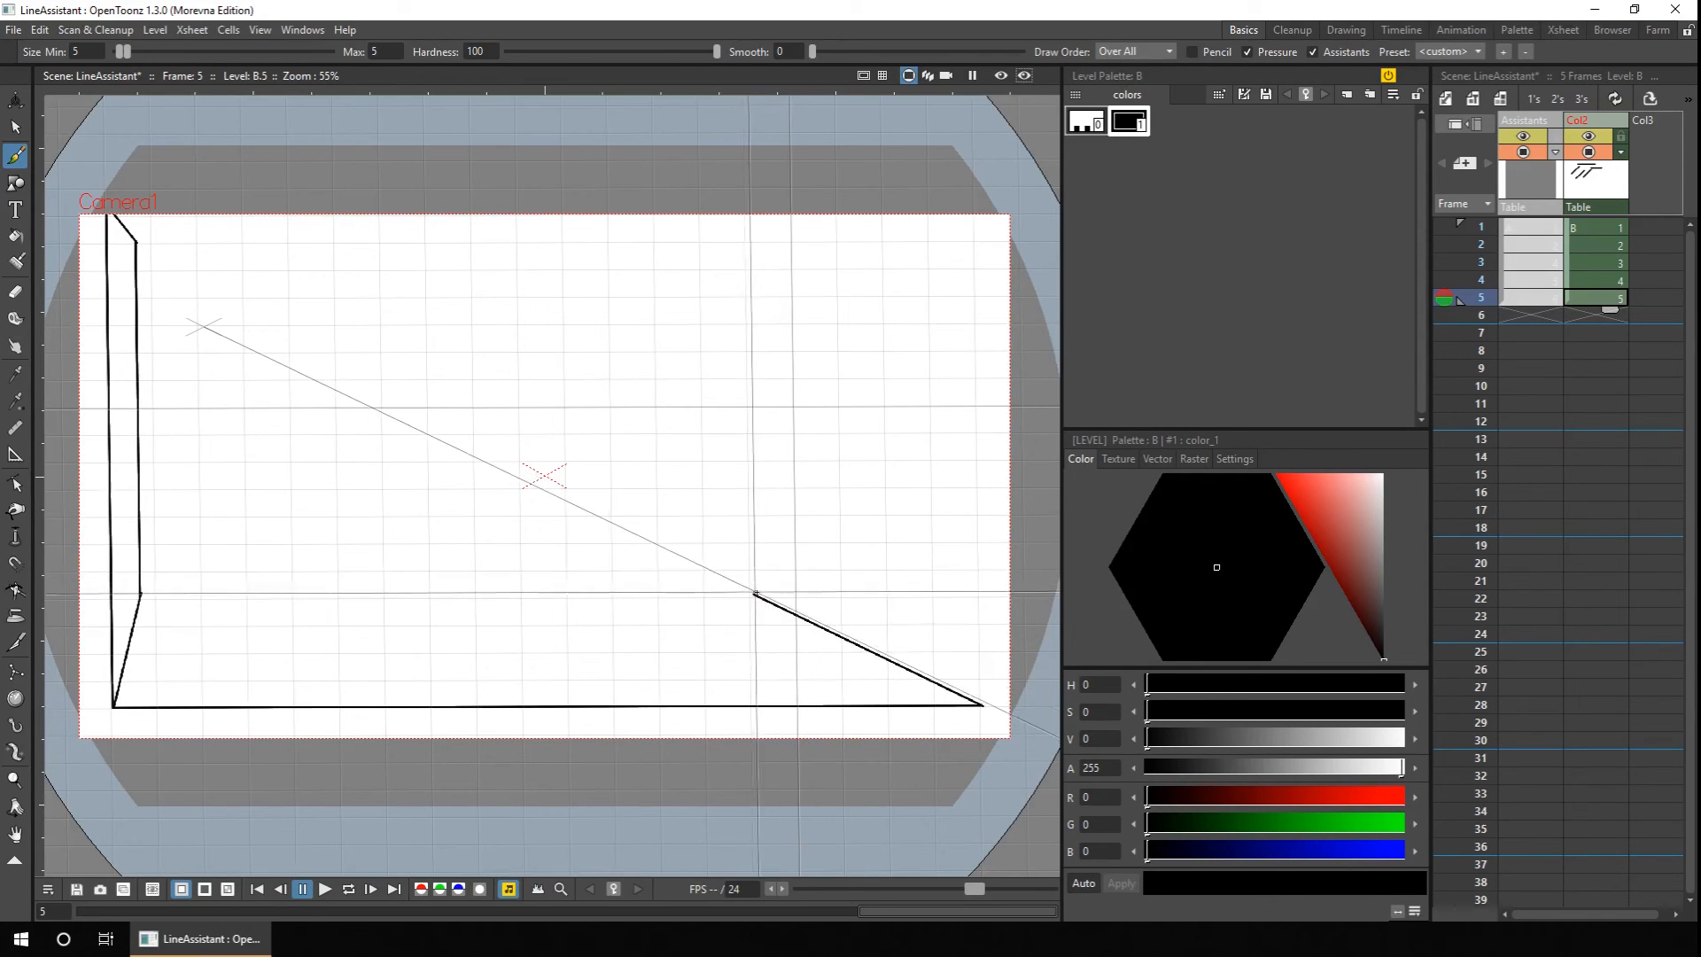
drag(754, 594, 140, 594)
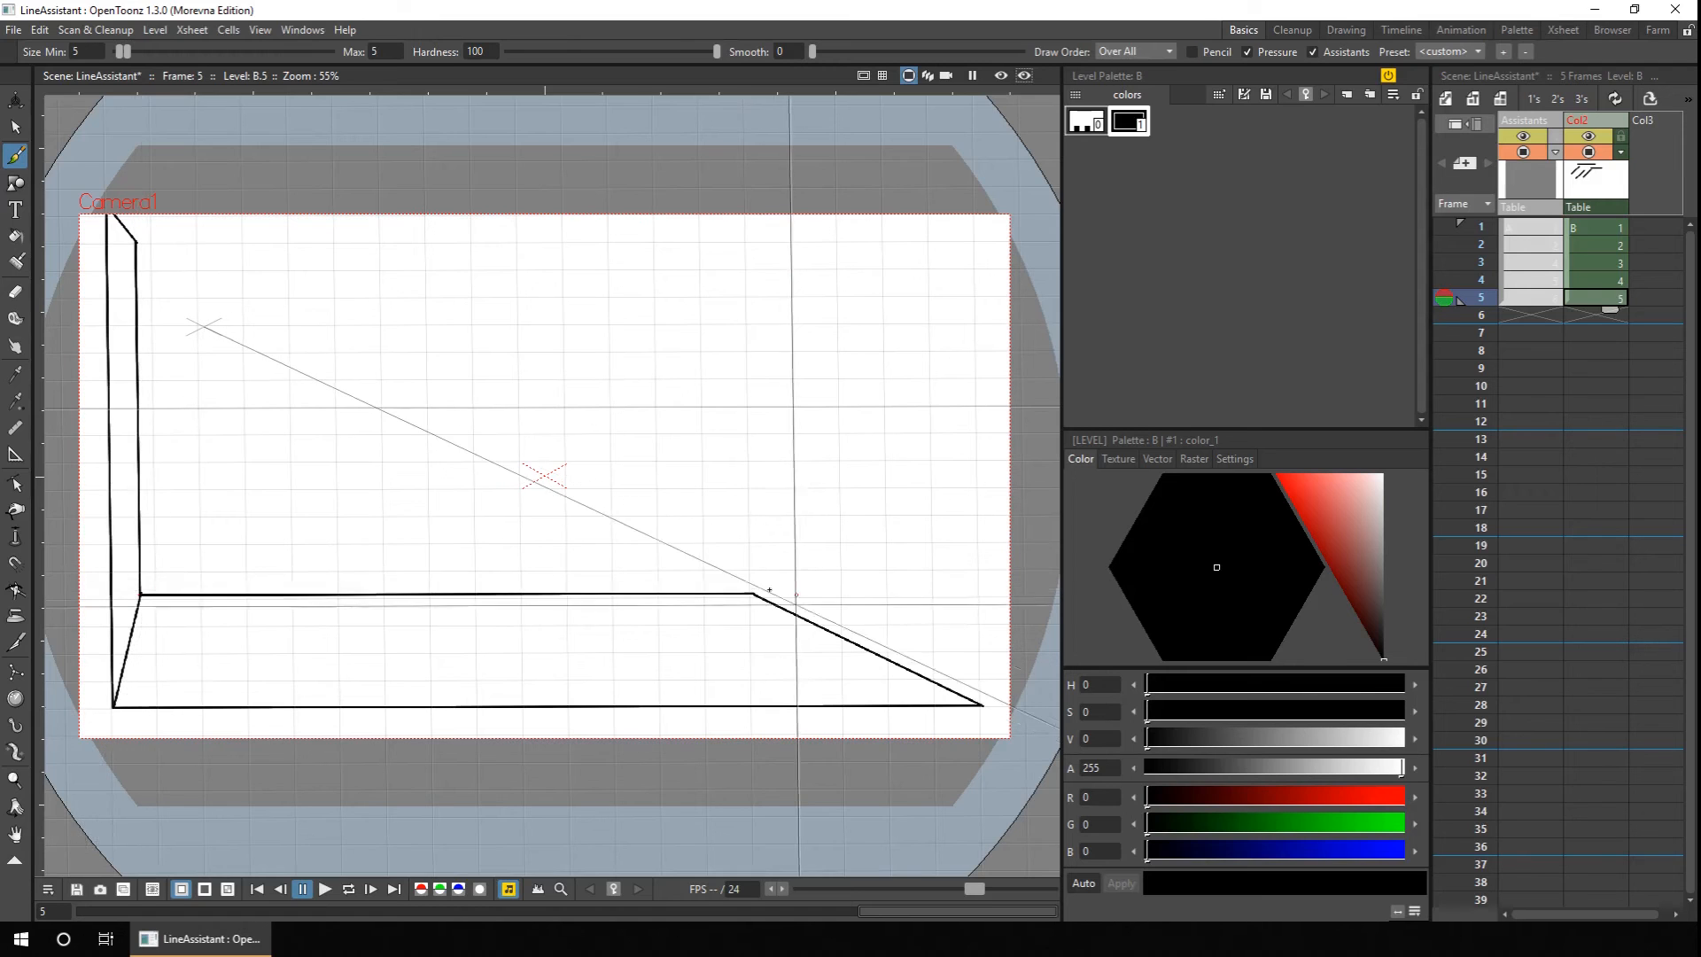
Brush the back wall's right edge, the ceiling lines and the right wall's outer edge of the room.
mouse_move(754, 592)
mouse_down()
mouse_move(770, 449)
mouse_move(749, 244)
mouse_up()
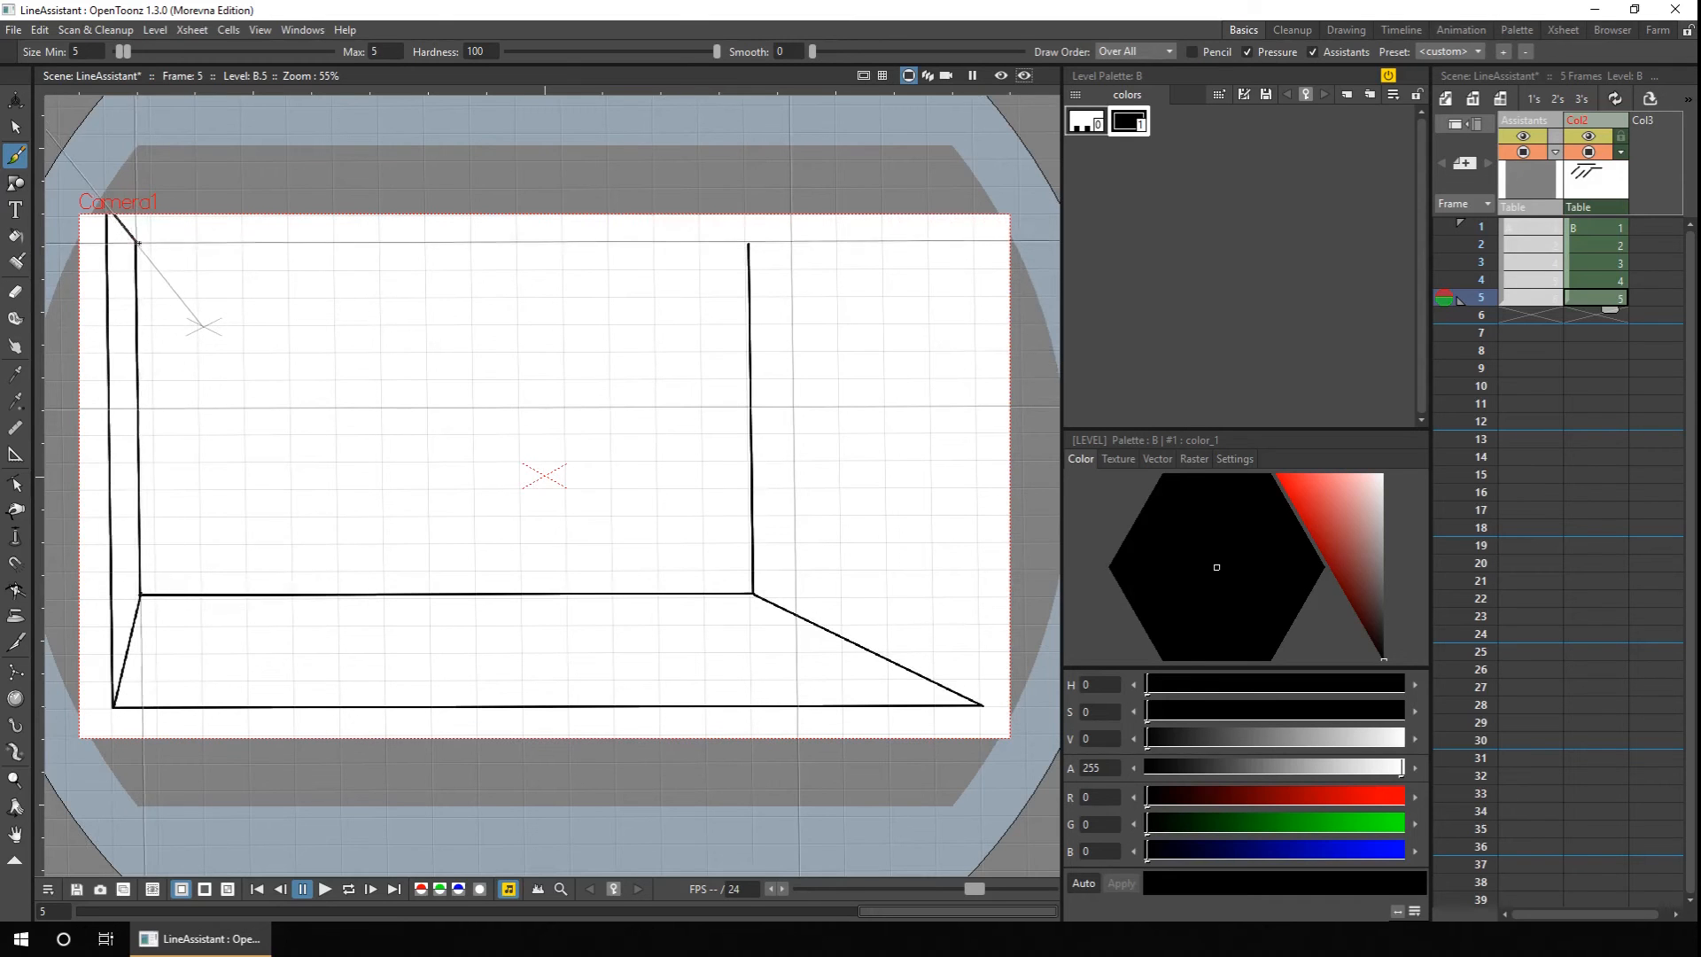
mouse_move(137, 243)
mouse_down()
mouse_move(744, 244)
mouse_move(949, 213)
mouse_up()
drag(982, 706, 975, 214)
Brush a doorway on the room's right wall and a small rectangular window on the back wall.
mouse_move(937, 682)
mouse_down()
mouse_move(934, 456)
mouse_move(848, 441)
mouse_move(850, 643)
mouse_up()
mouse_move(241, 328)
mouse_down()
mouse_move(243, 383)
mouse_move(328, 326)
mouse_up()
drag(244, 383, 328, 383)
With the brush's Assistants option off, add diagonal strokes inside the small window and raise the colour's V value.
click(1312, 52)
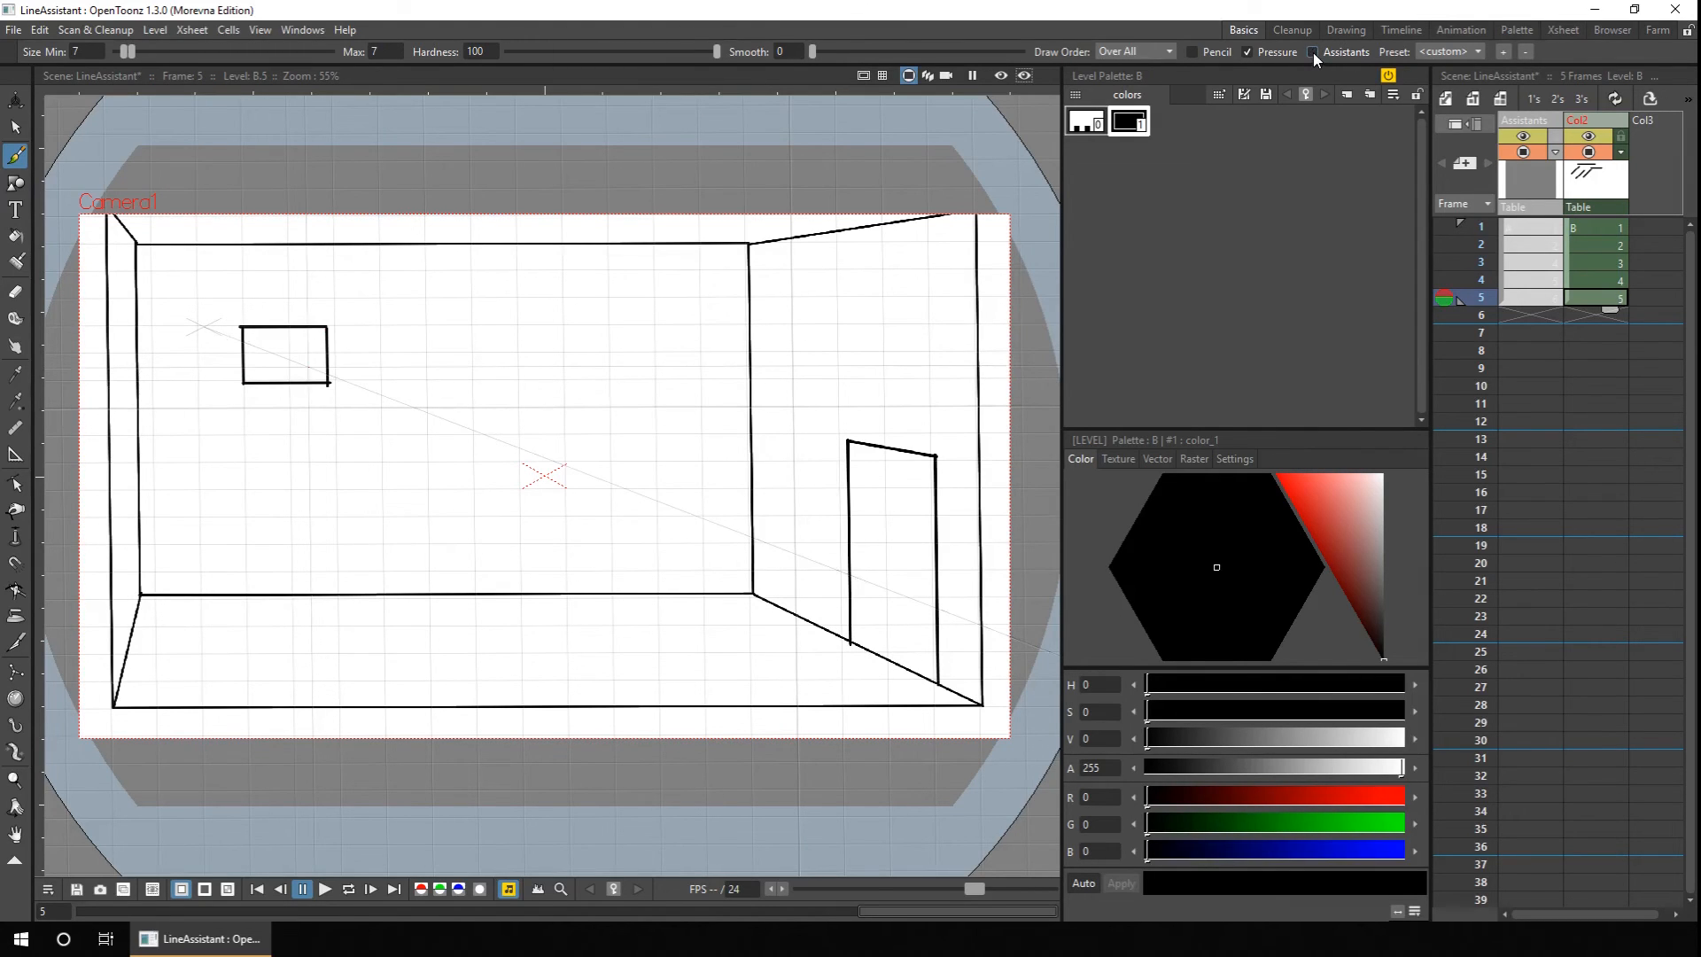
drag(252, 369, 295, 352)
drag(295, 352, 297, 353)
drag(278, 376, 309, 362)
drag(310, 362, 311, 364)
drag(1149, 738, 1280, 739)
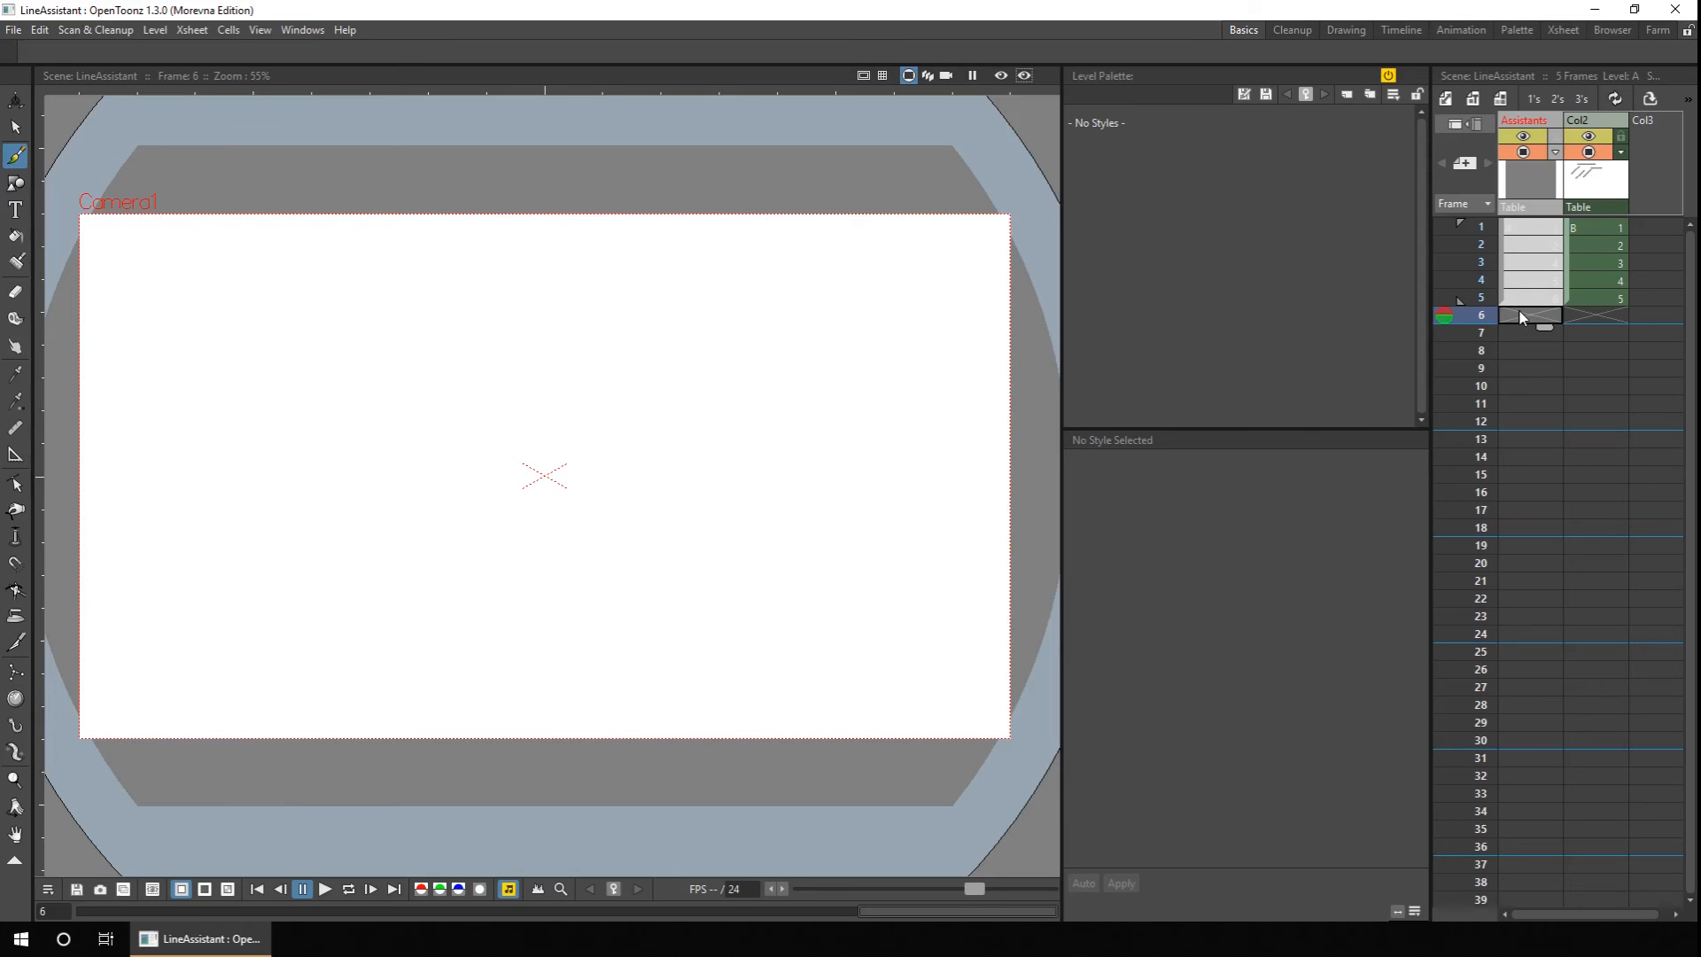
Place two Vanishing Point assistants on frame 6 of the Assistants column, one near each side of the camera frame.
click(14, 455)
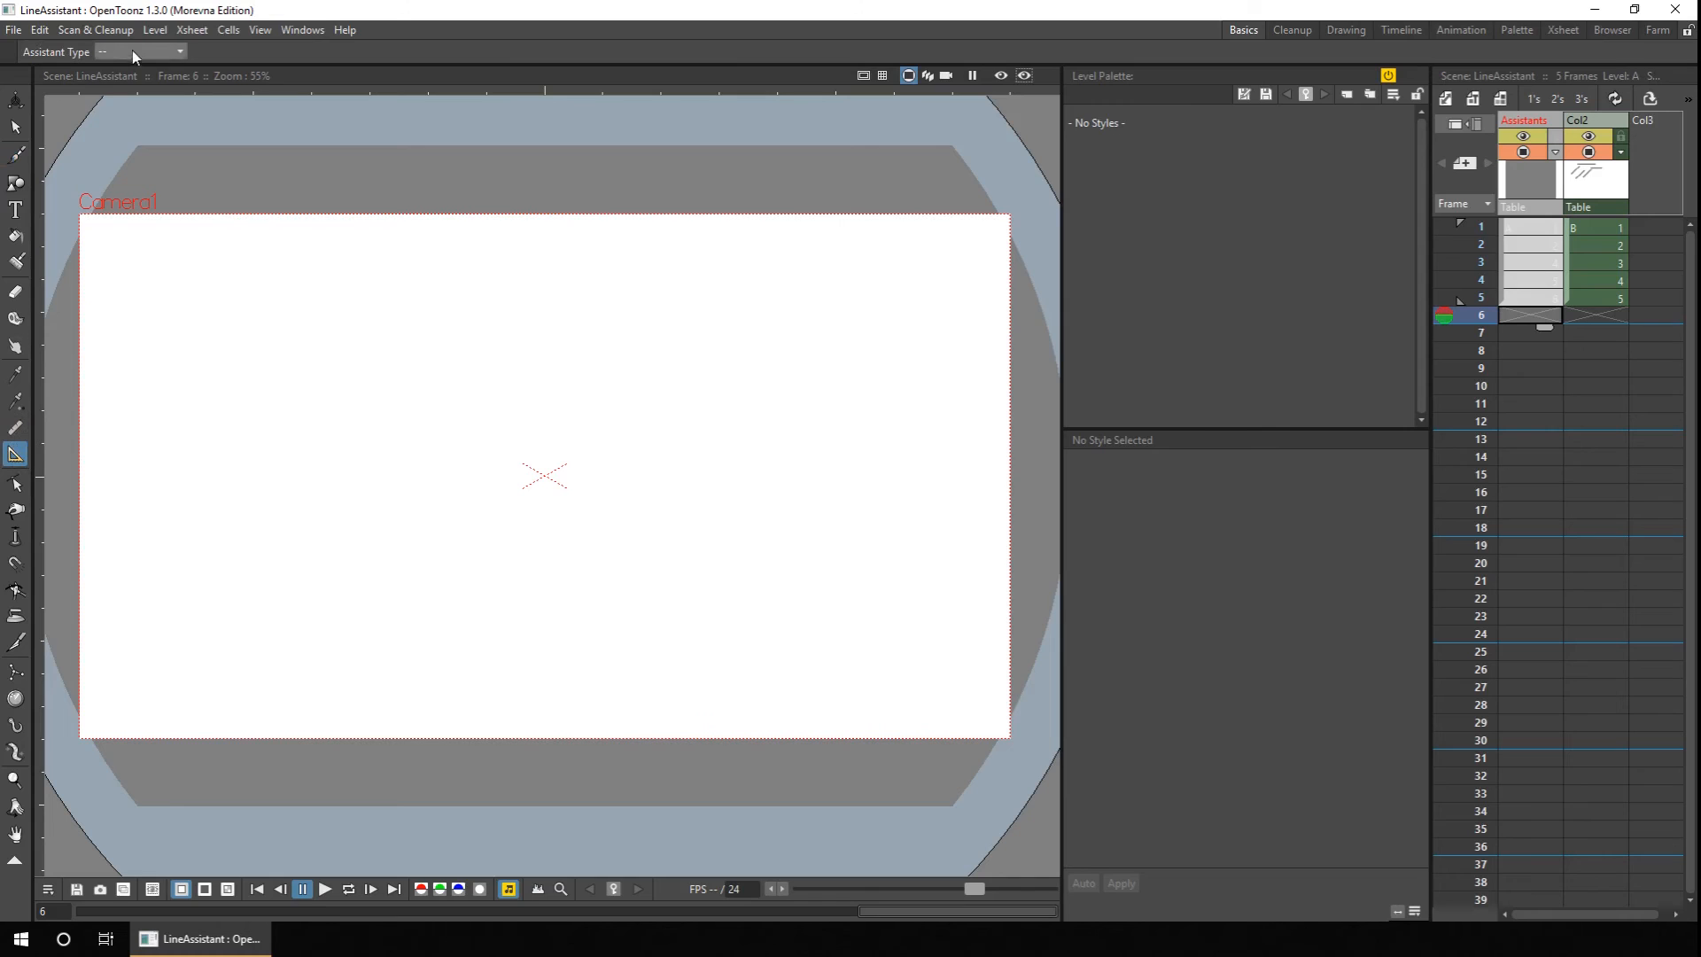
click(145, 107)
click(148, 400)
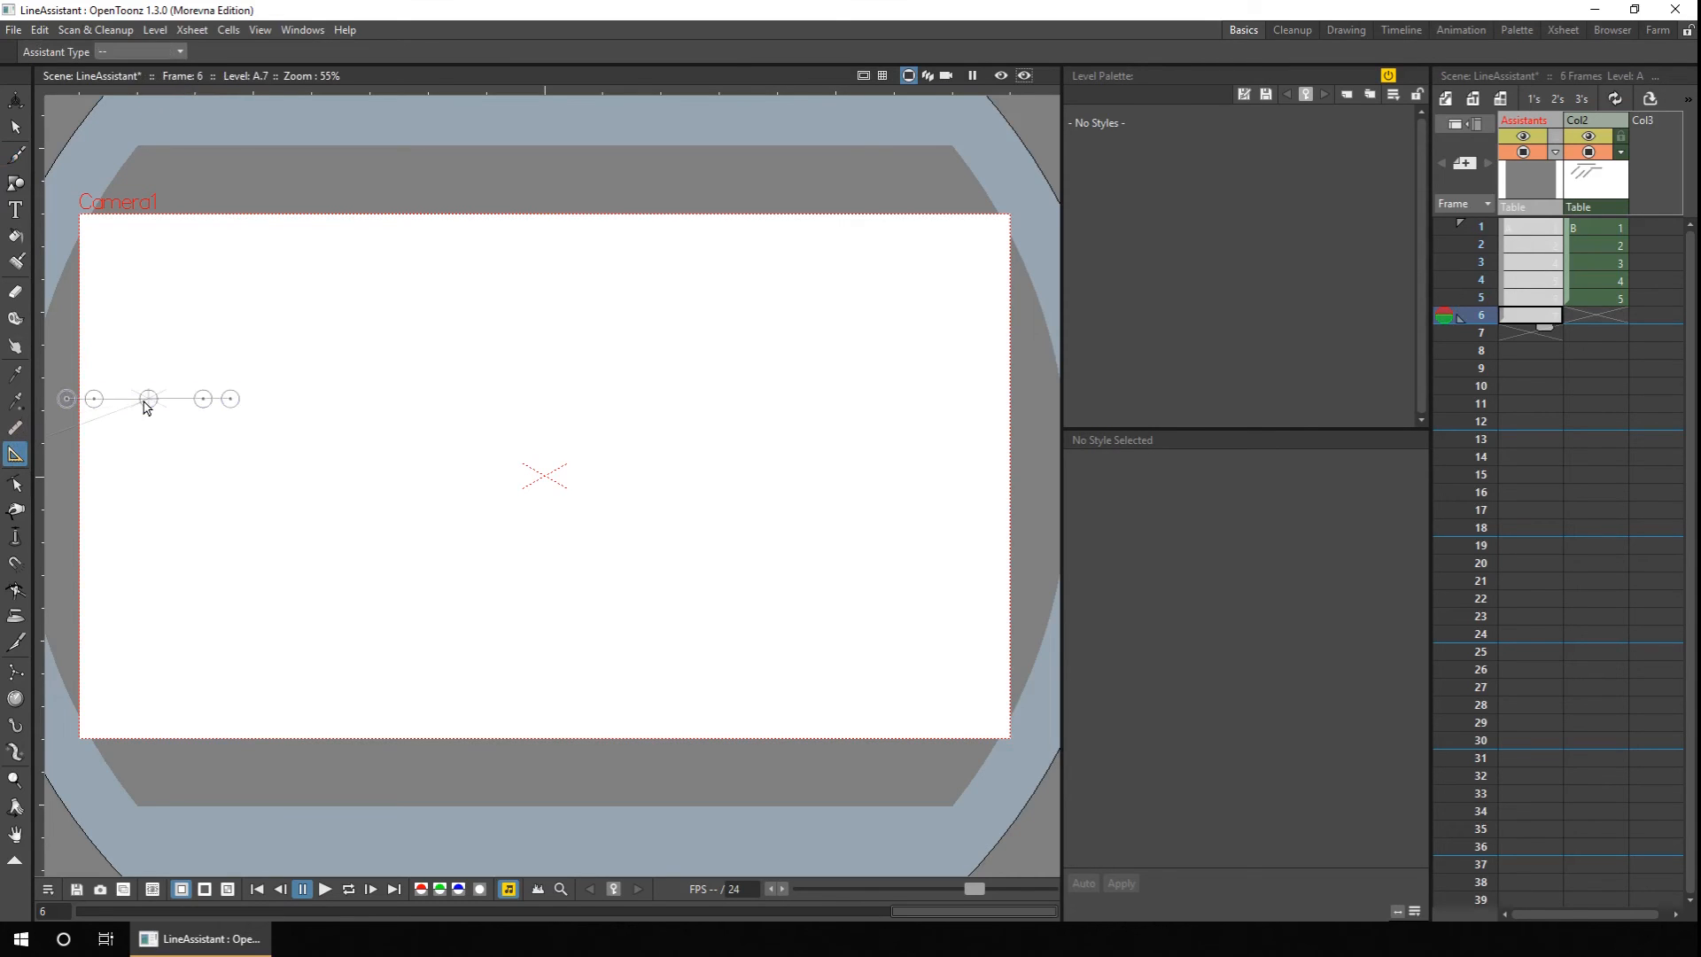
click(154, 51)
click(154, 106)
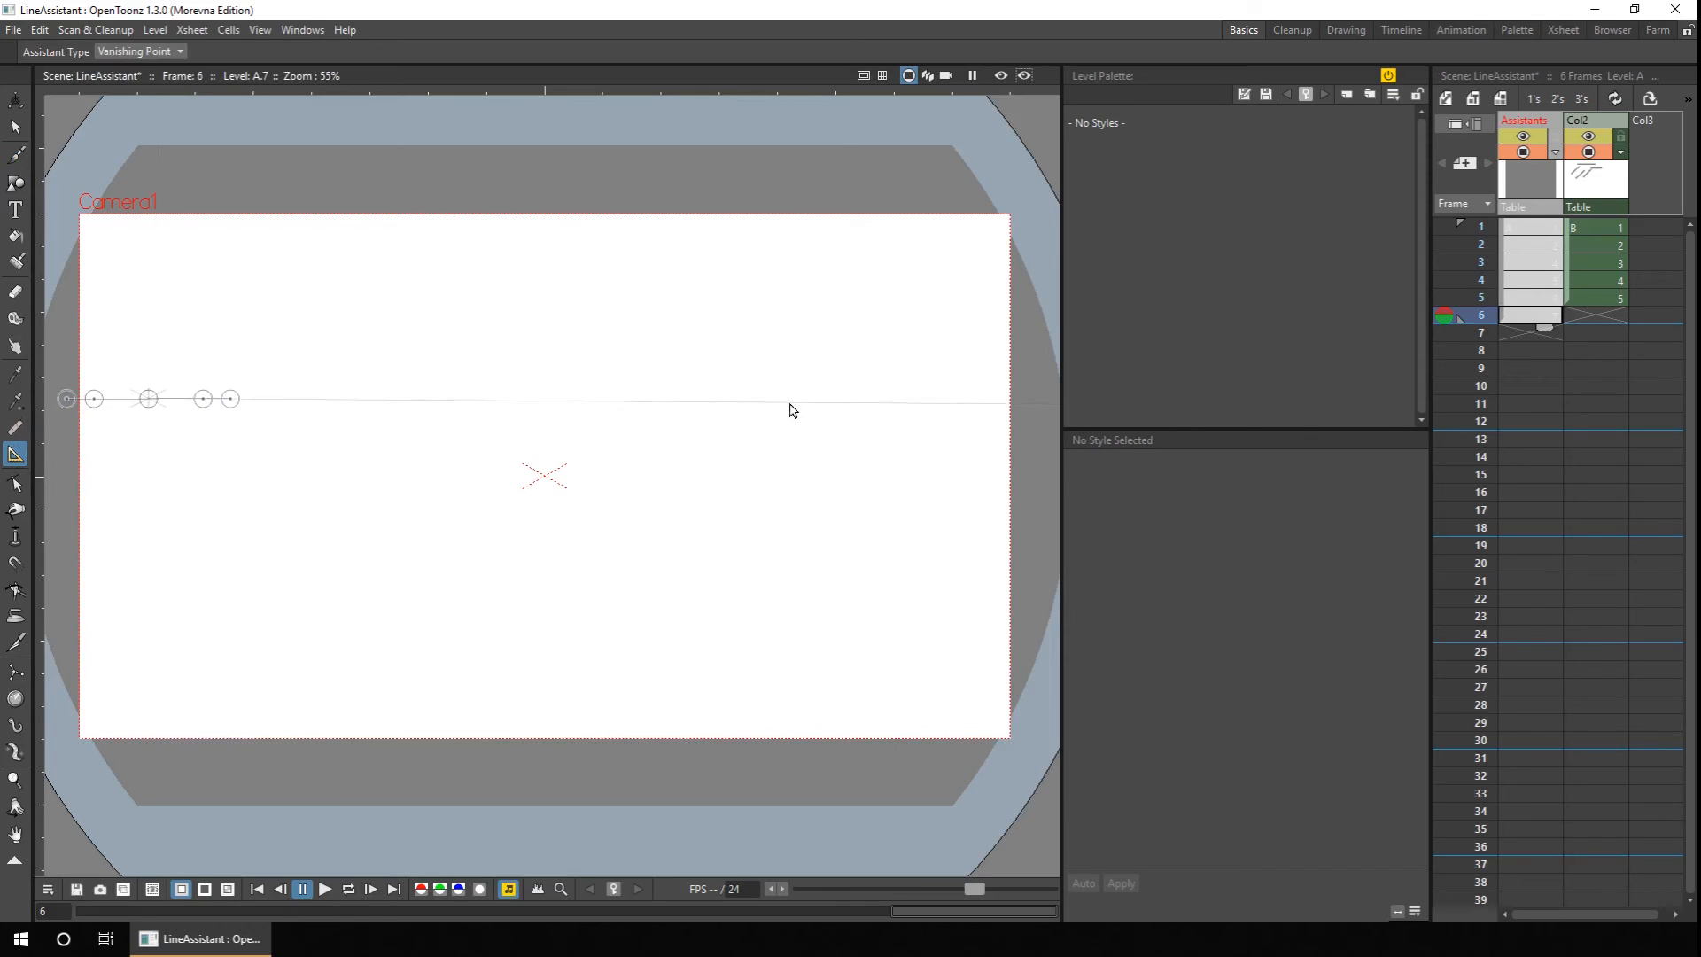
click(883, 403)
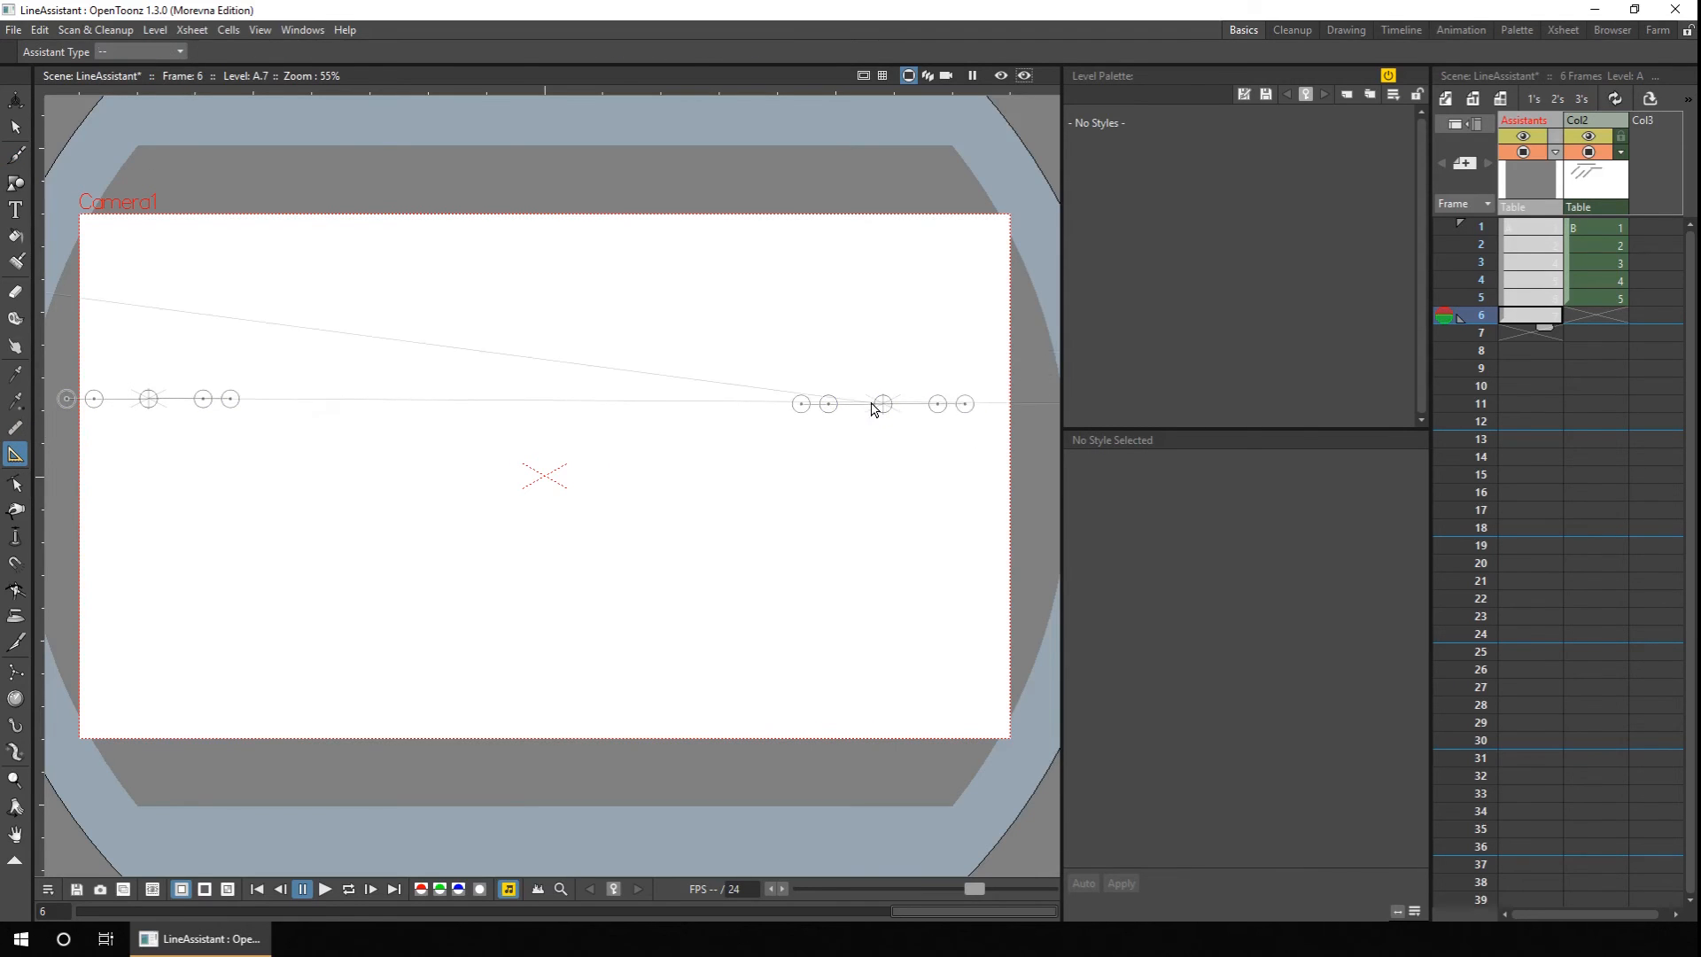
Stretch the inner arms of both Vanishing Point assistants downward so they cross below the frame's centre.
drag(203, 399, 276, 456)
drag(828, 404, 379, 687)
drag(275, 454, 756, 599)
drag(387, 685, 255, 621)
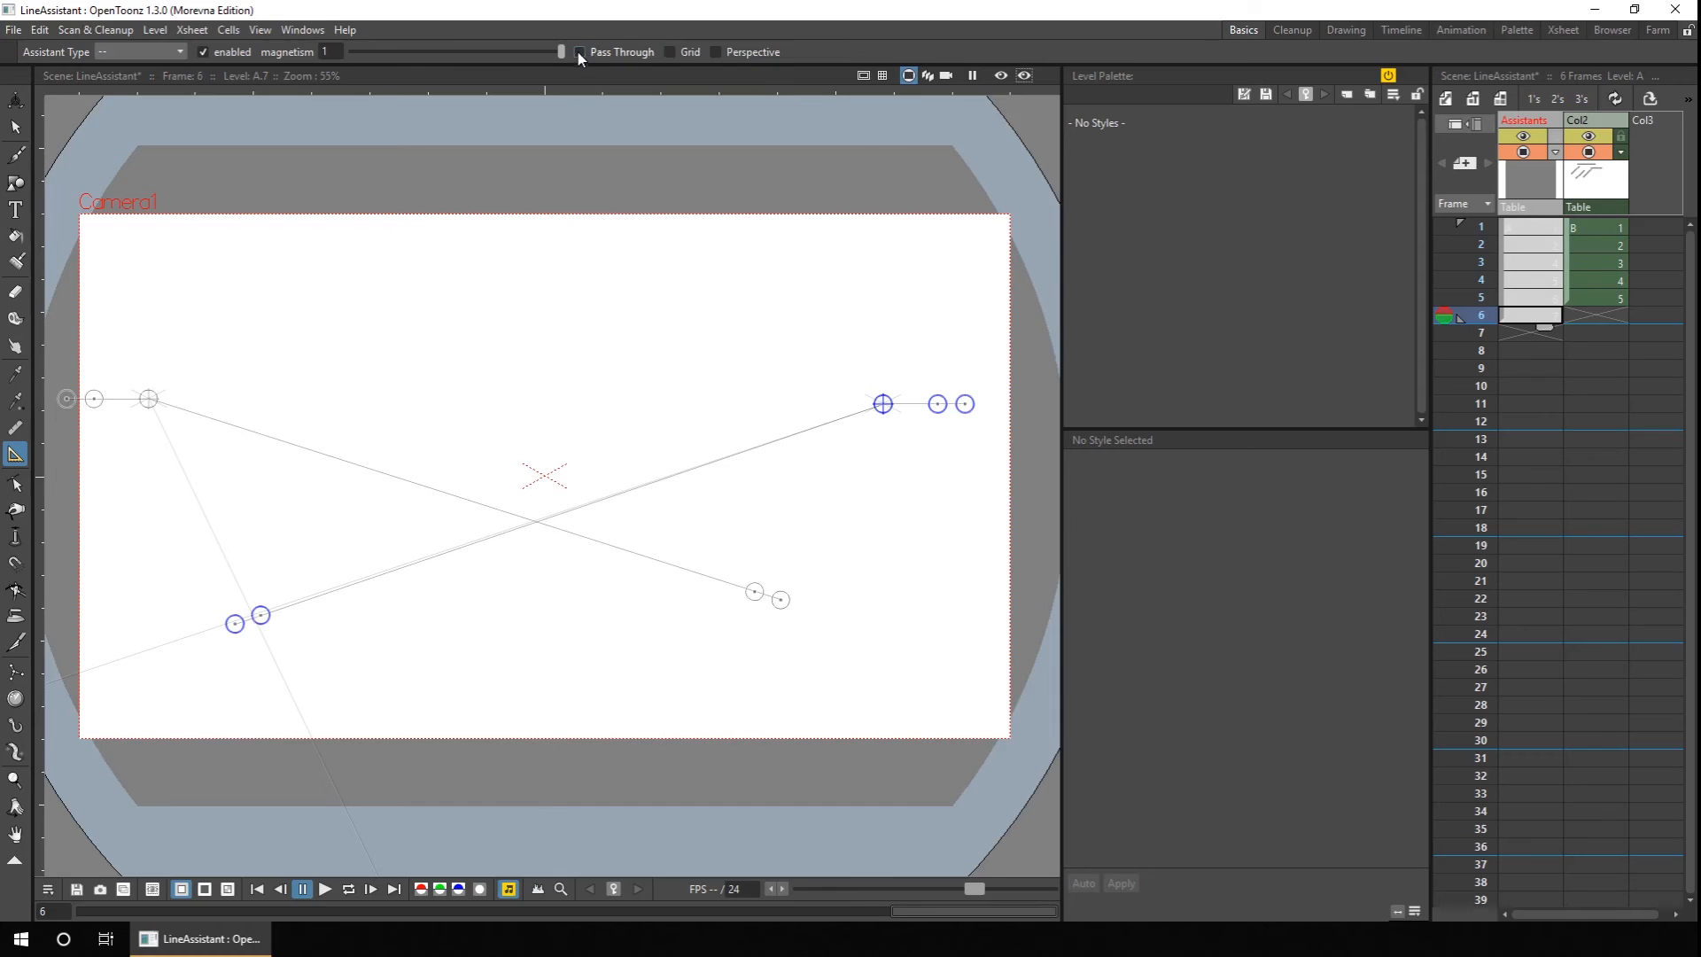
Enable Pass Through and Grid on both Vanishing Point assistants.
click(669, 51)
click(148, 399)
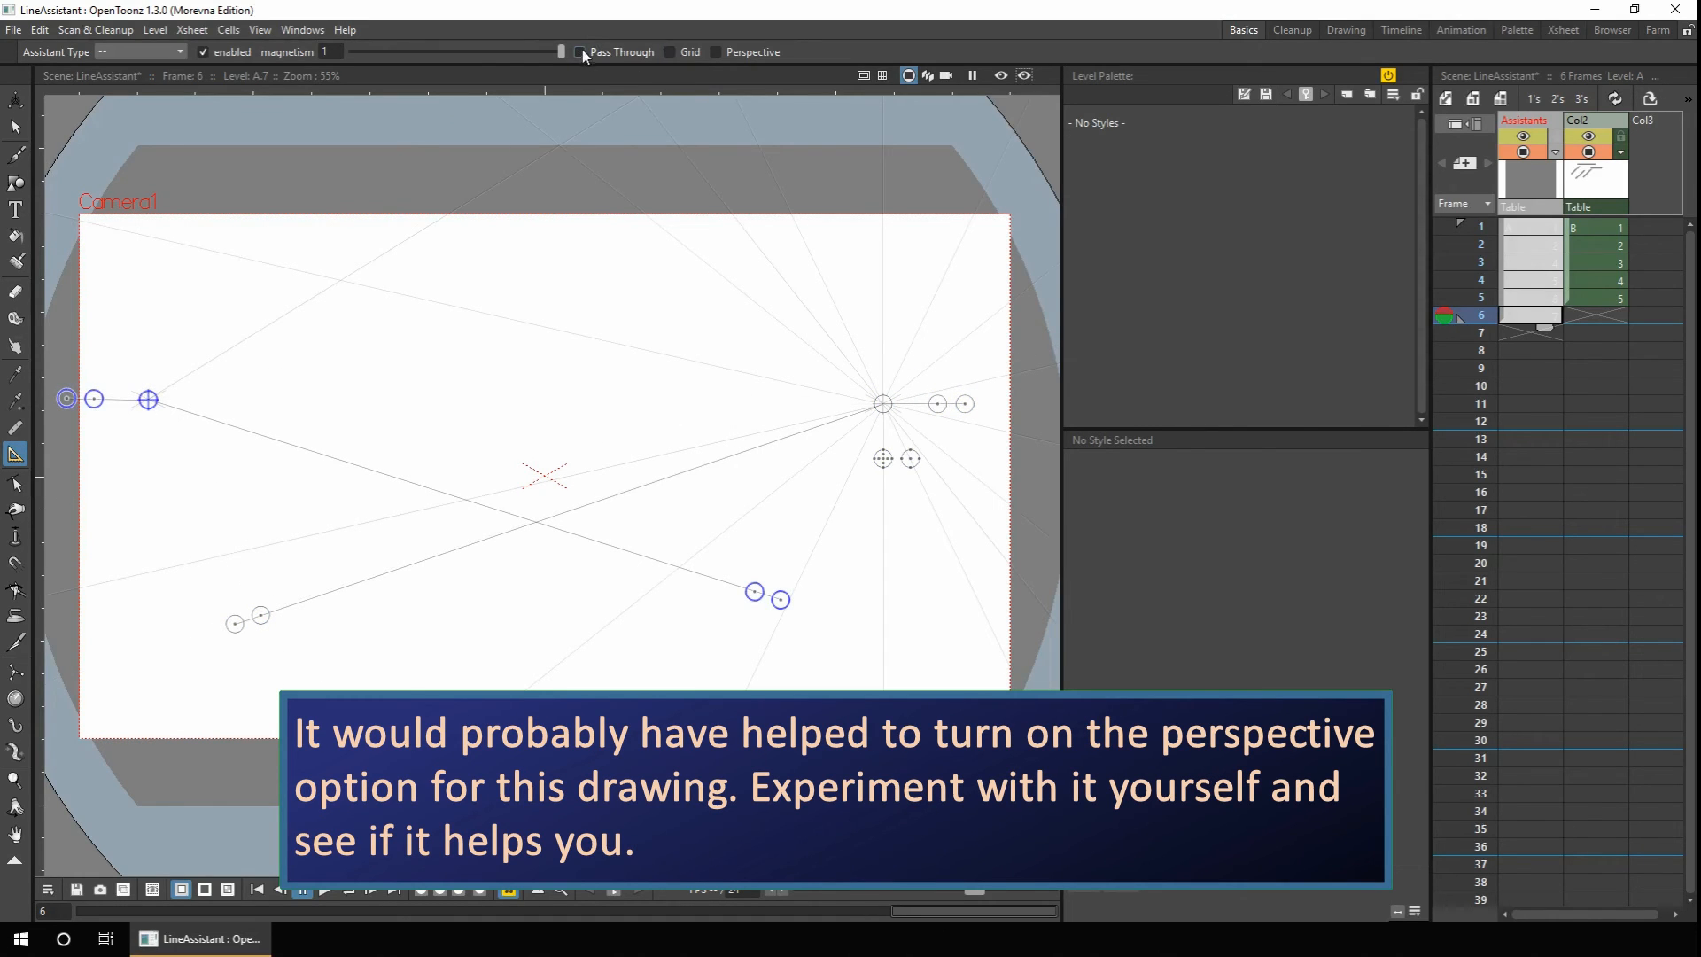
click(670, 51)
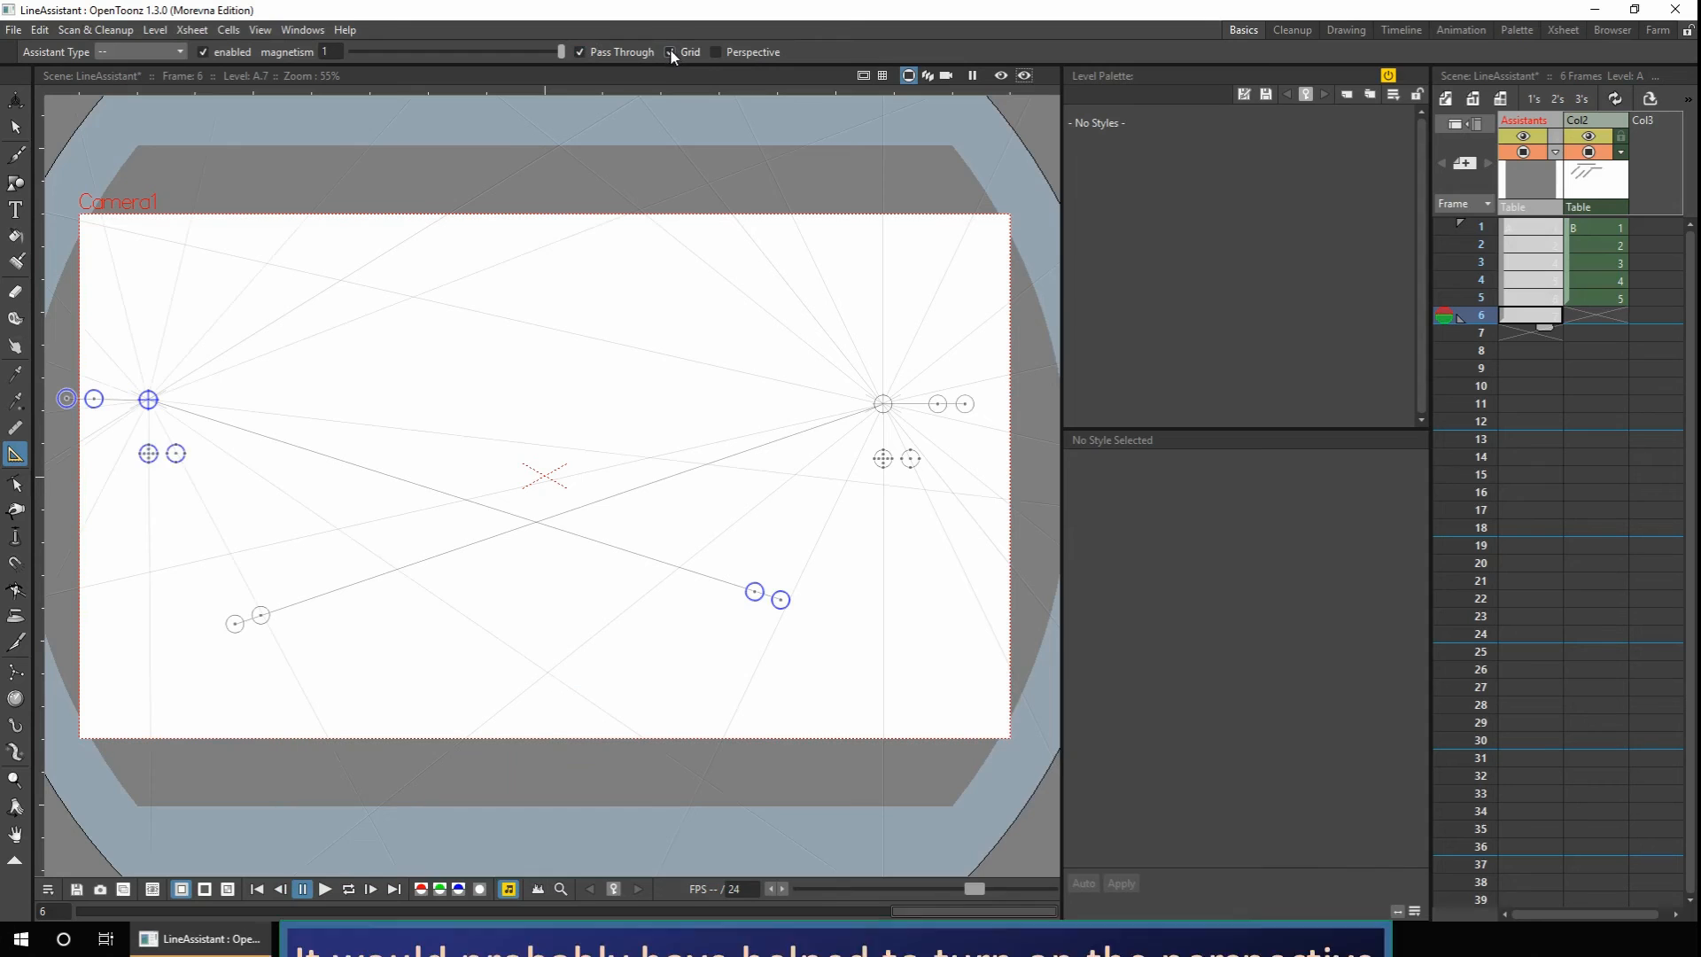
Move the grid handles of both Vanishing Point assistants farther down to make their rays denser, and save the scene.
drag(171, 458, 200, 561)
click(878, 460)
mouse_move(878, 466)
mouse_down()
mouse_move(734, 620)
mouse_move(778, 664)
mouse_up()
key(ctrl+s)
Place a horizontal Line assistant just below the camera frame's centre on frame 6 of the Assistants column.
click(15, 157)
click(1527, 317)
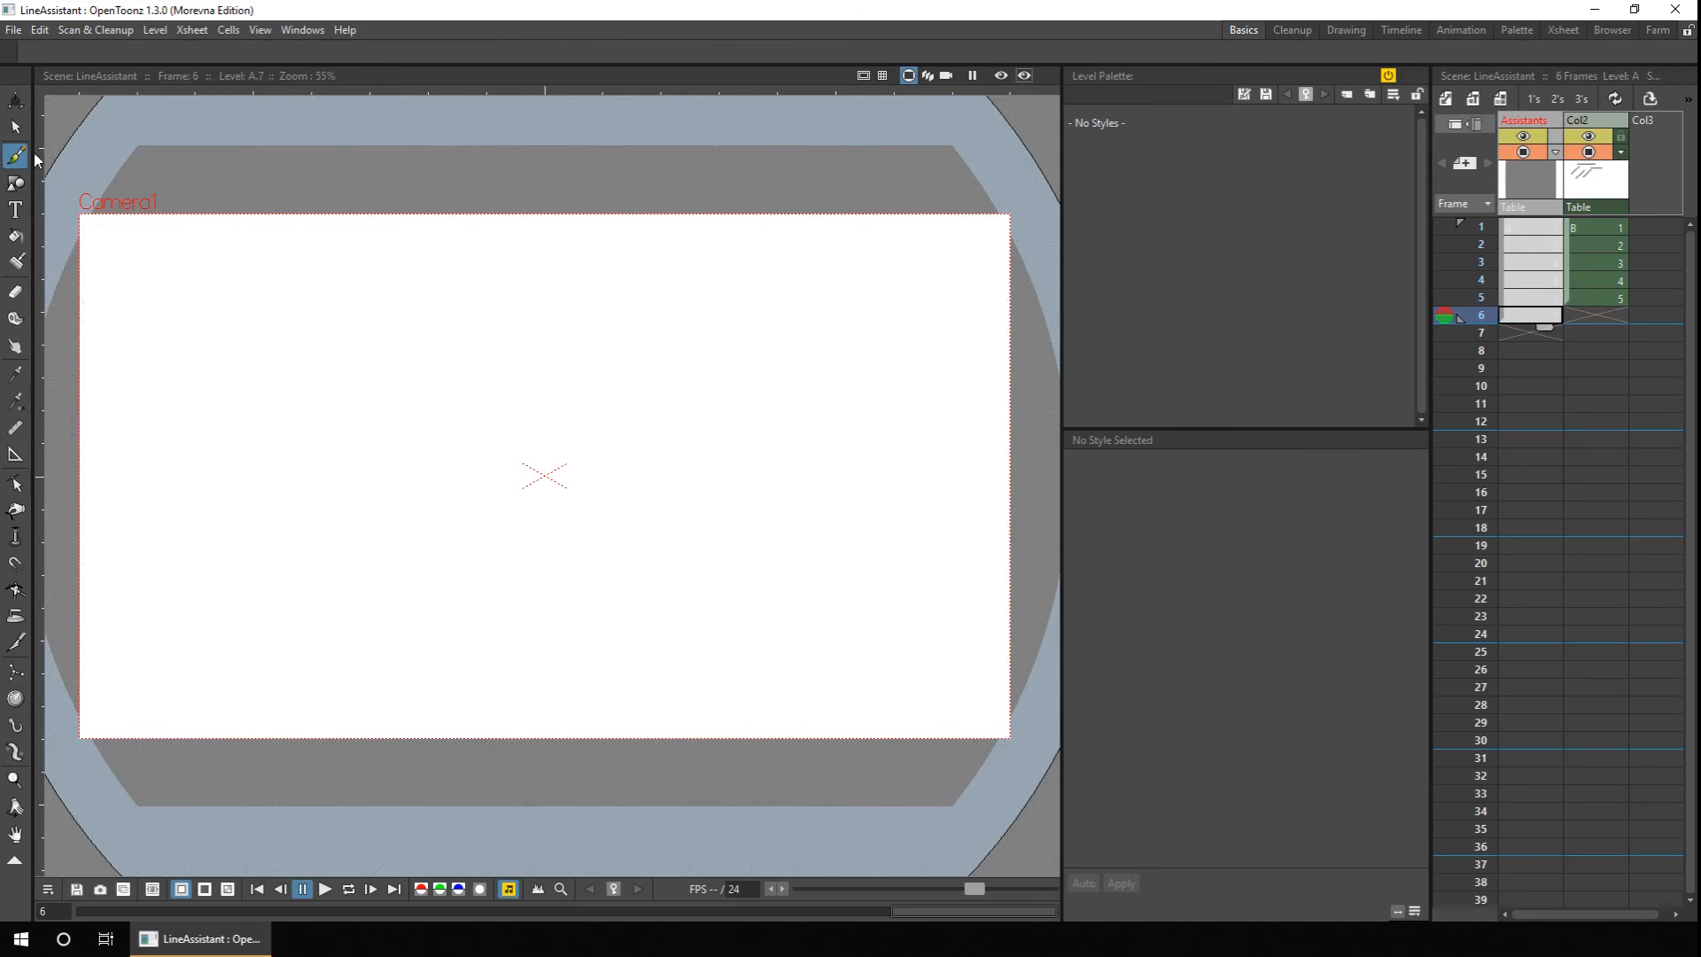
click(15, 455)
click(133, 51)
click(143, 93)
click(531, 504)
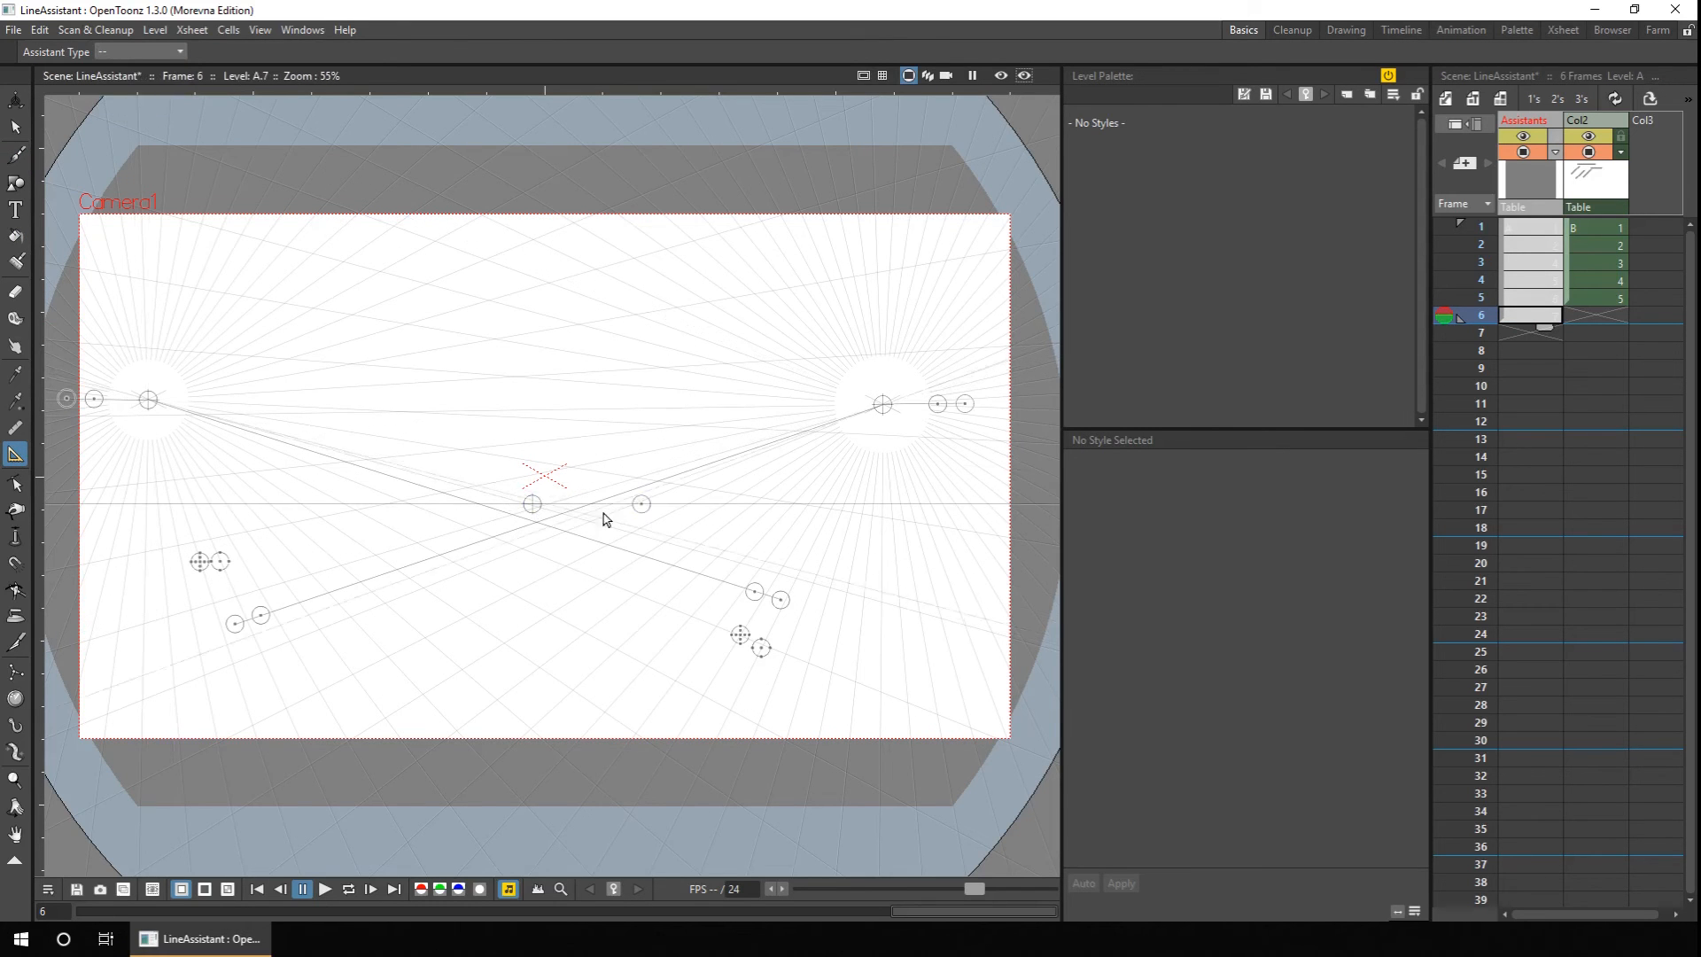
Place a vertical Line assistant right of the frame's centre, enable Parallel and Grid on it, and widen its grid spacing.
click(142, 51)
click(146, 96)
click(668, 396)
drag(778, 396, 666, 190)
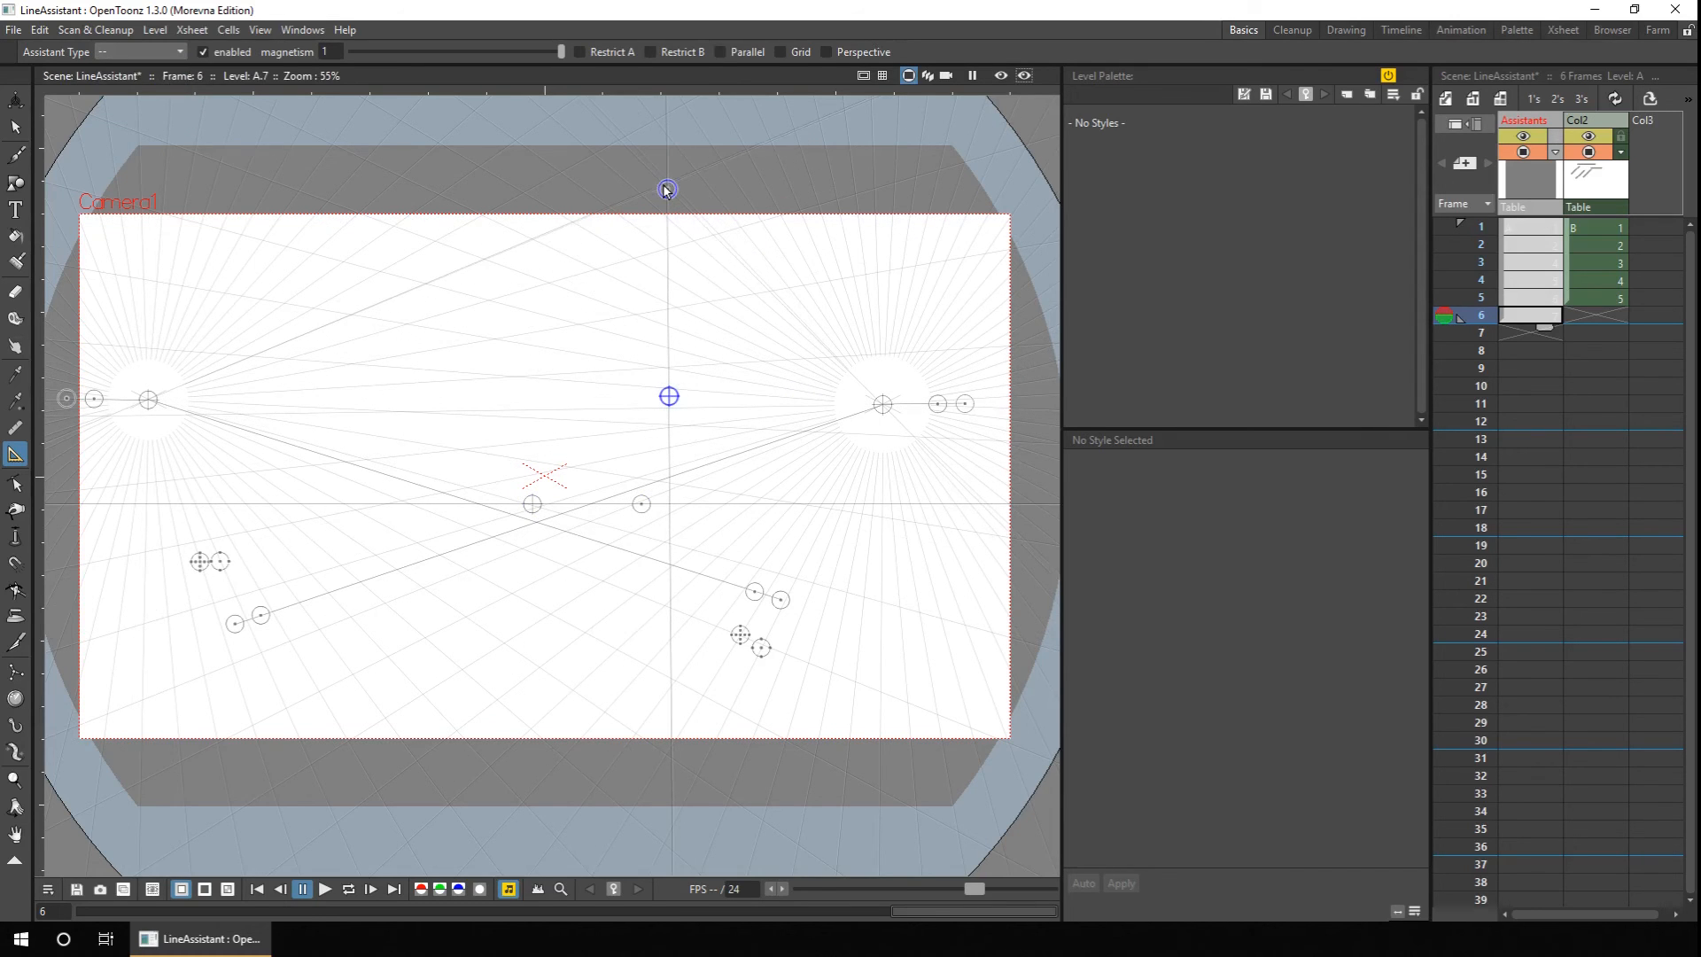
click(720, 52)
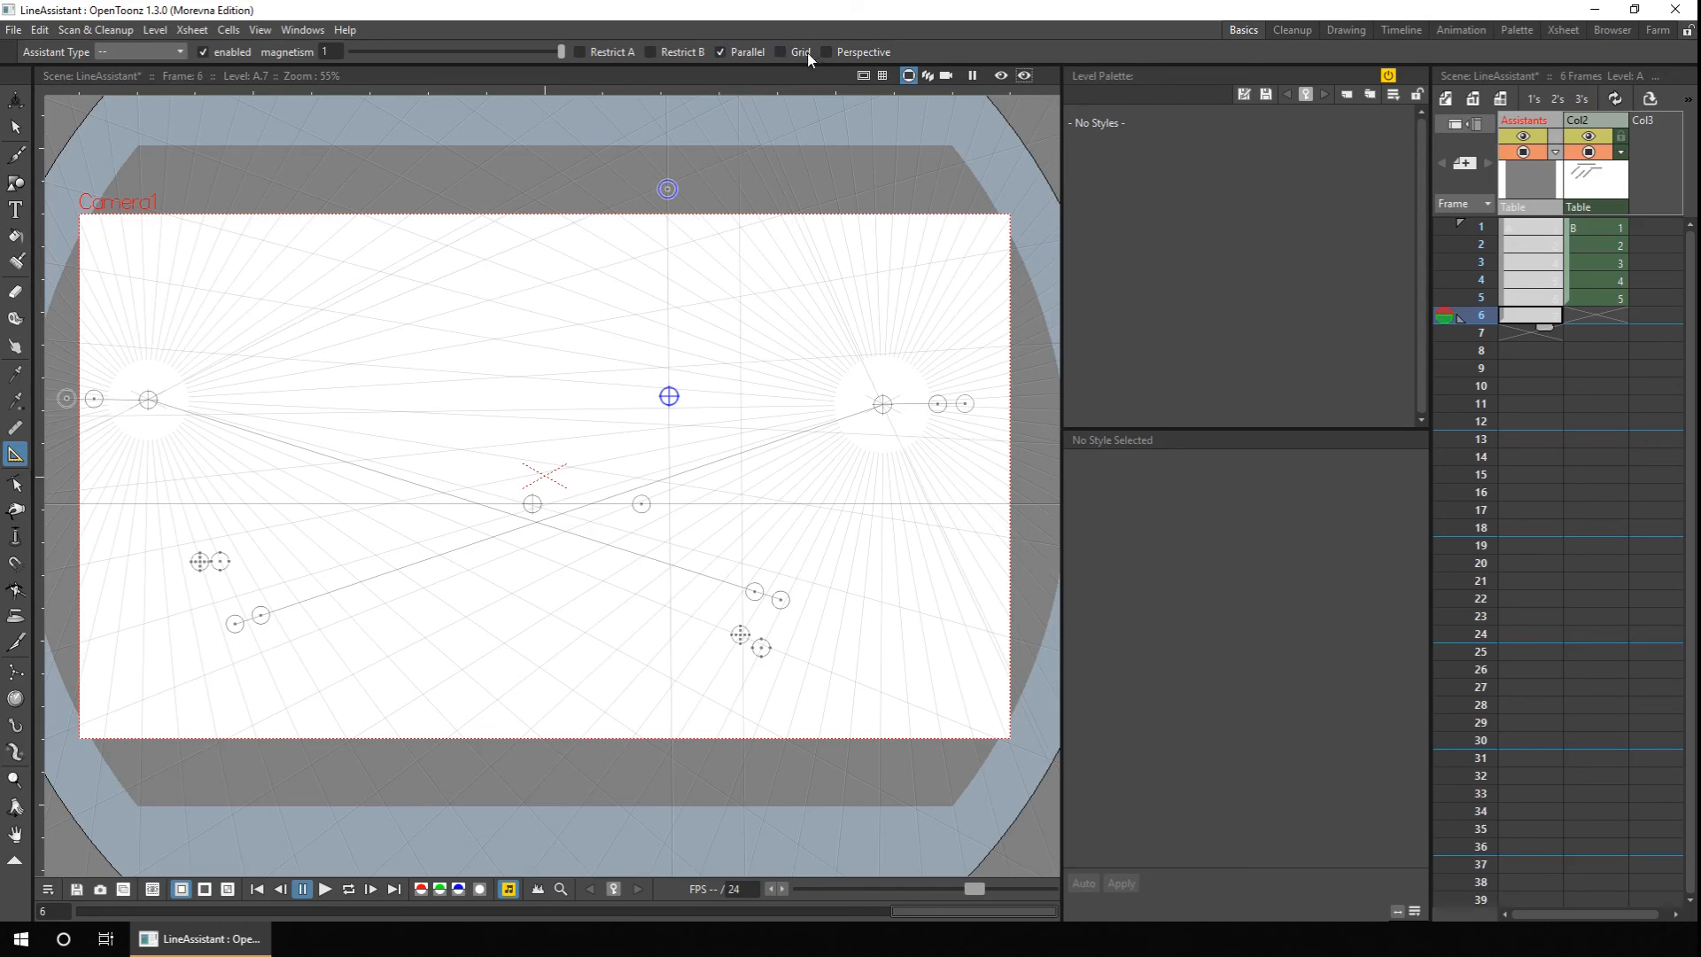
click(782, 51)
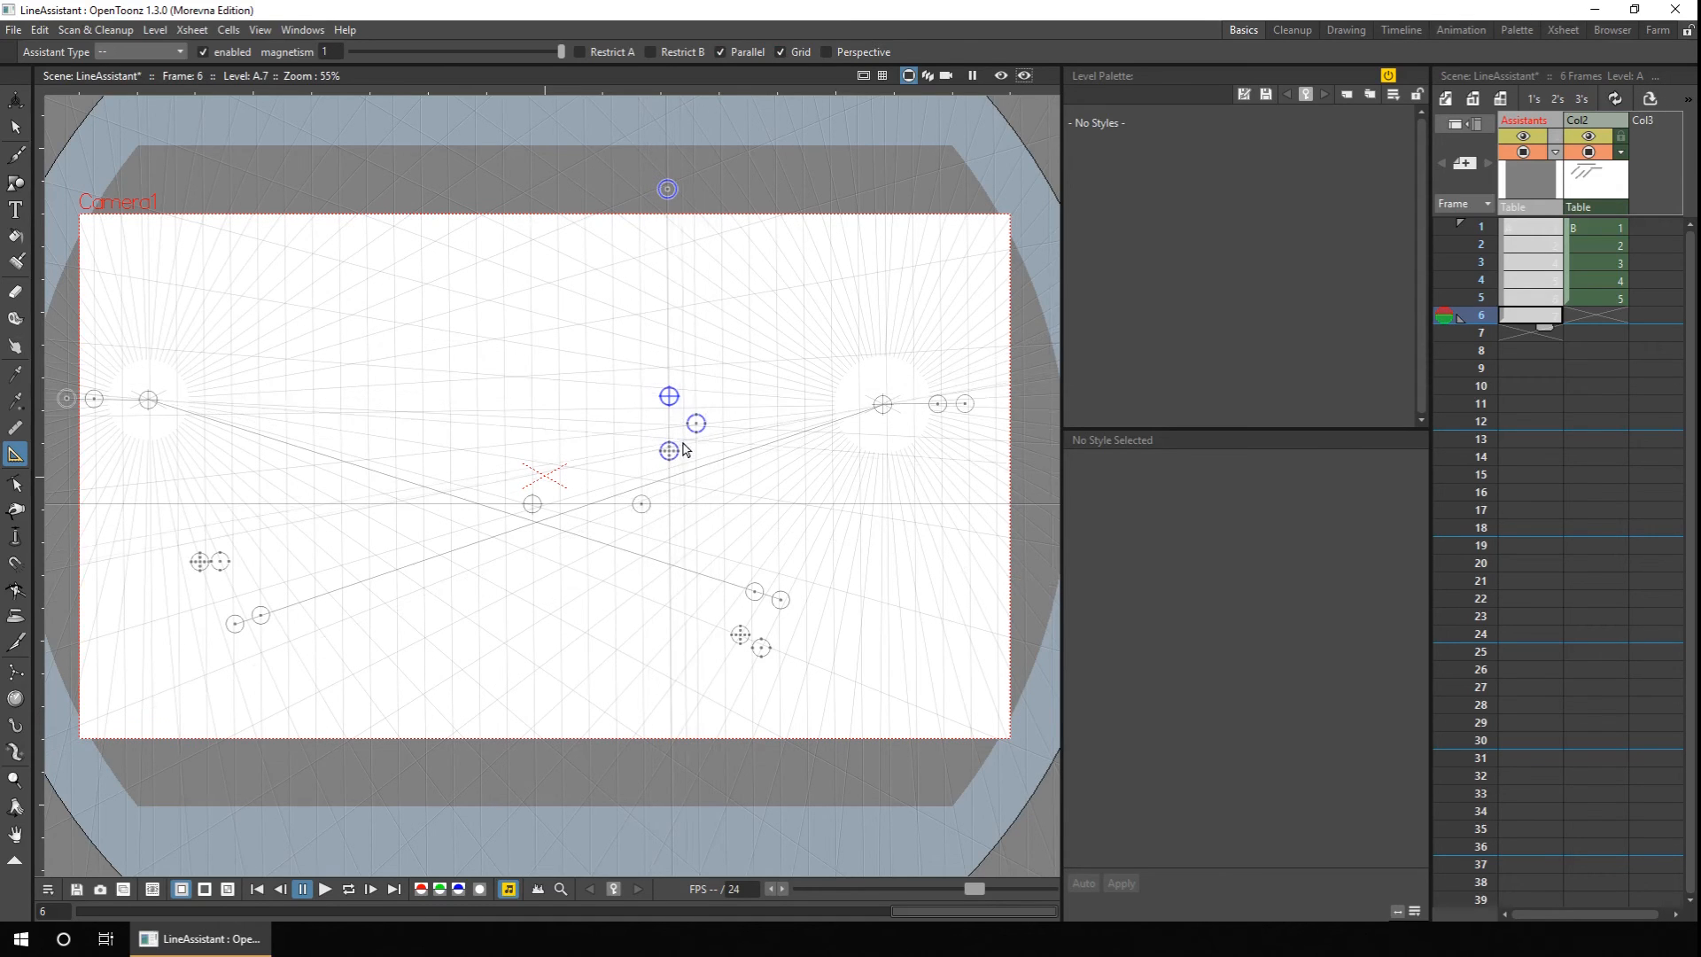
drag(696, 425, 730, 441)
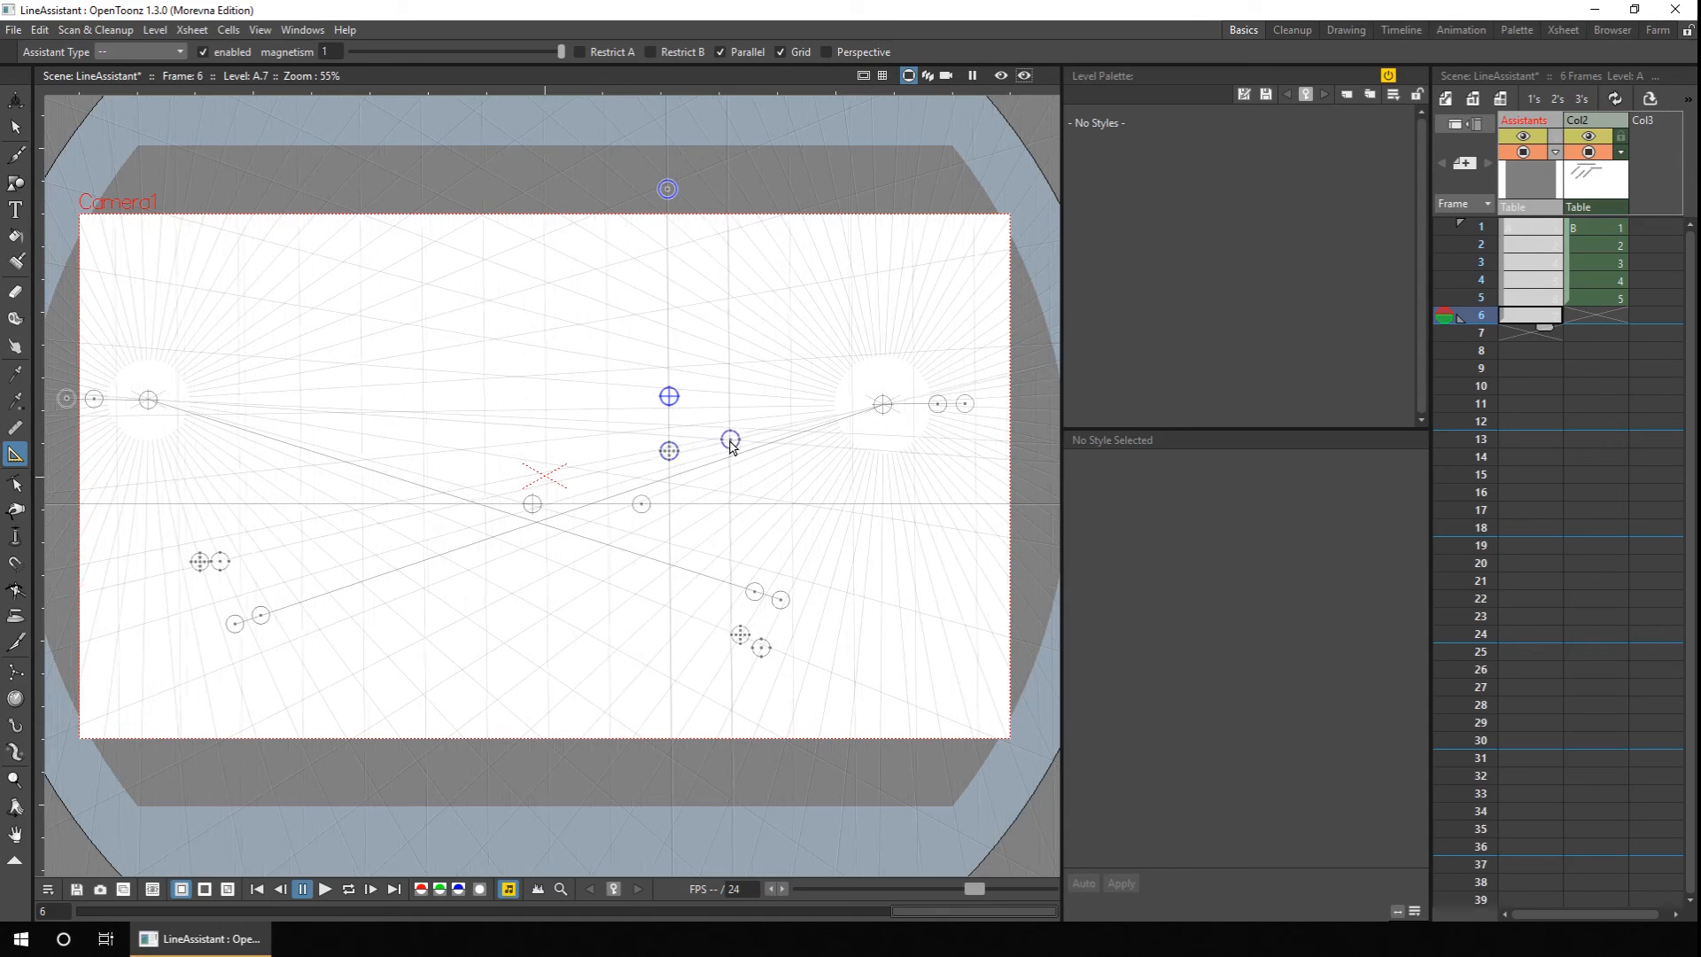
Enable Parallel on the horizontal Line assistant, try its Grid at a wider spacing, and turn Grid off on both Line assistants.
click(533, 507)
click(751, 51)
click(782, 53)
drag(564, 588, 573, 621)
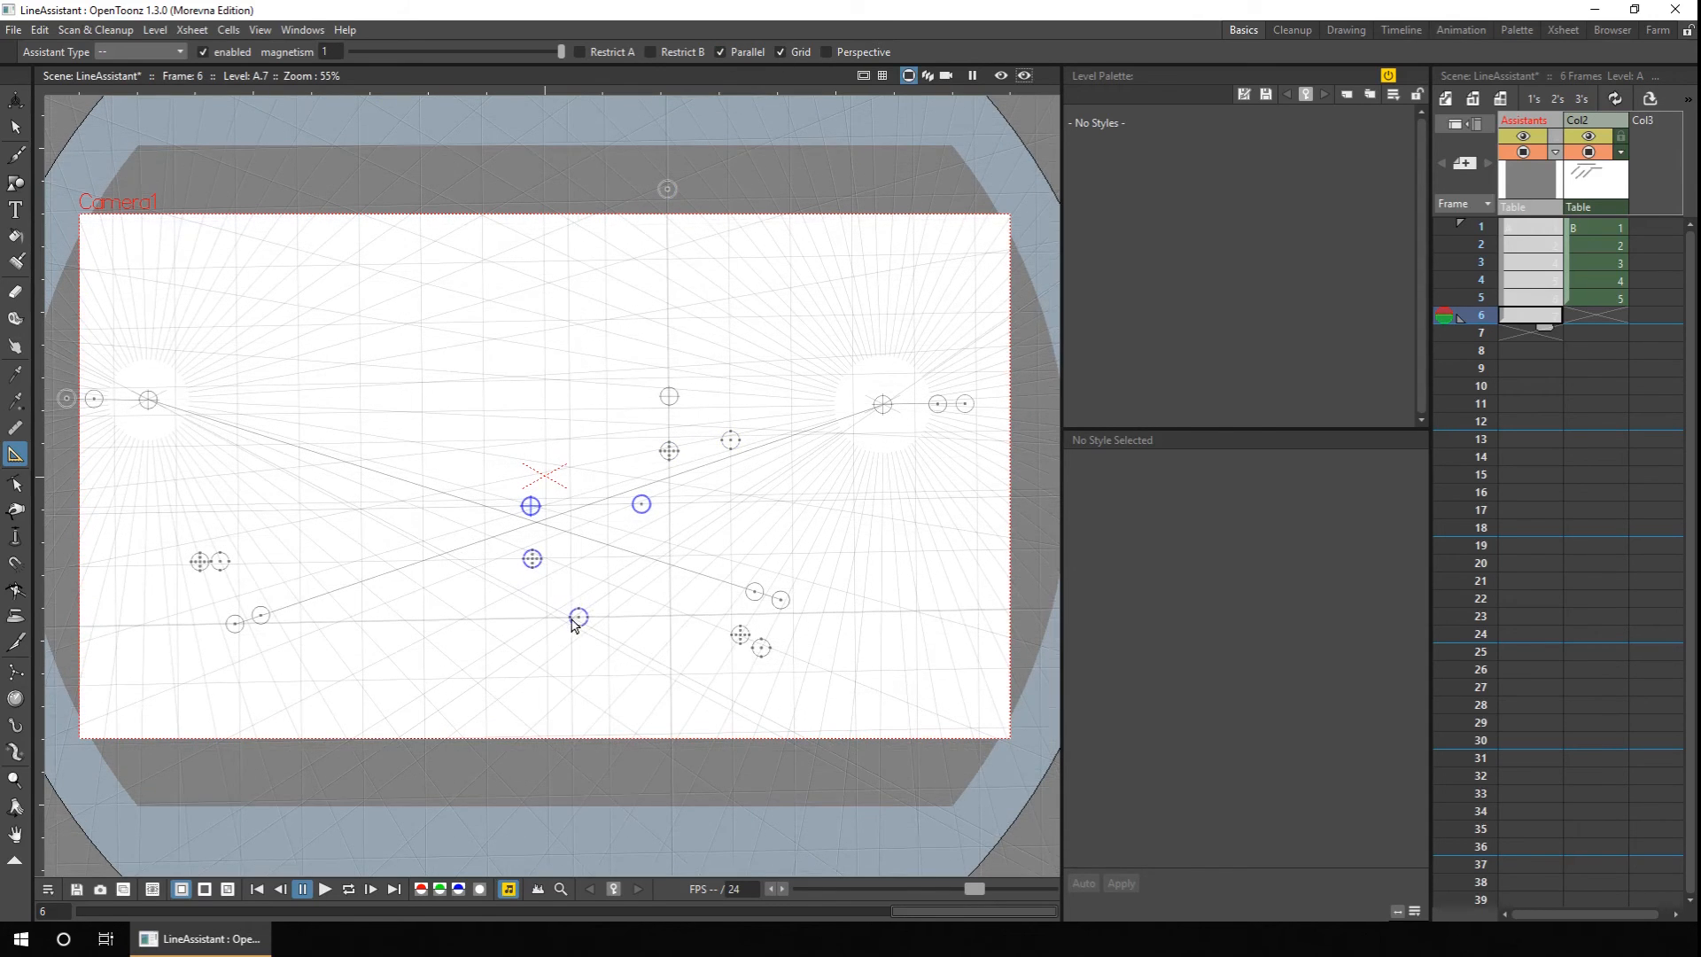
click(780, 52)
click(668, 451)
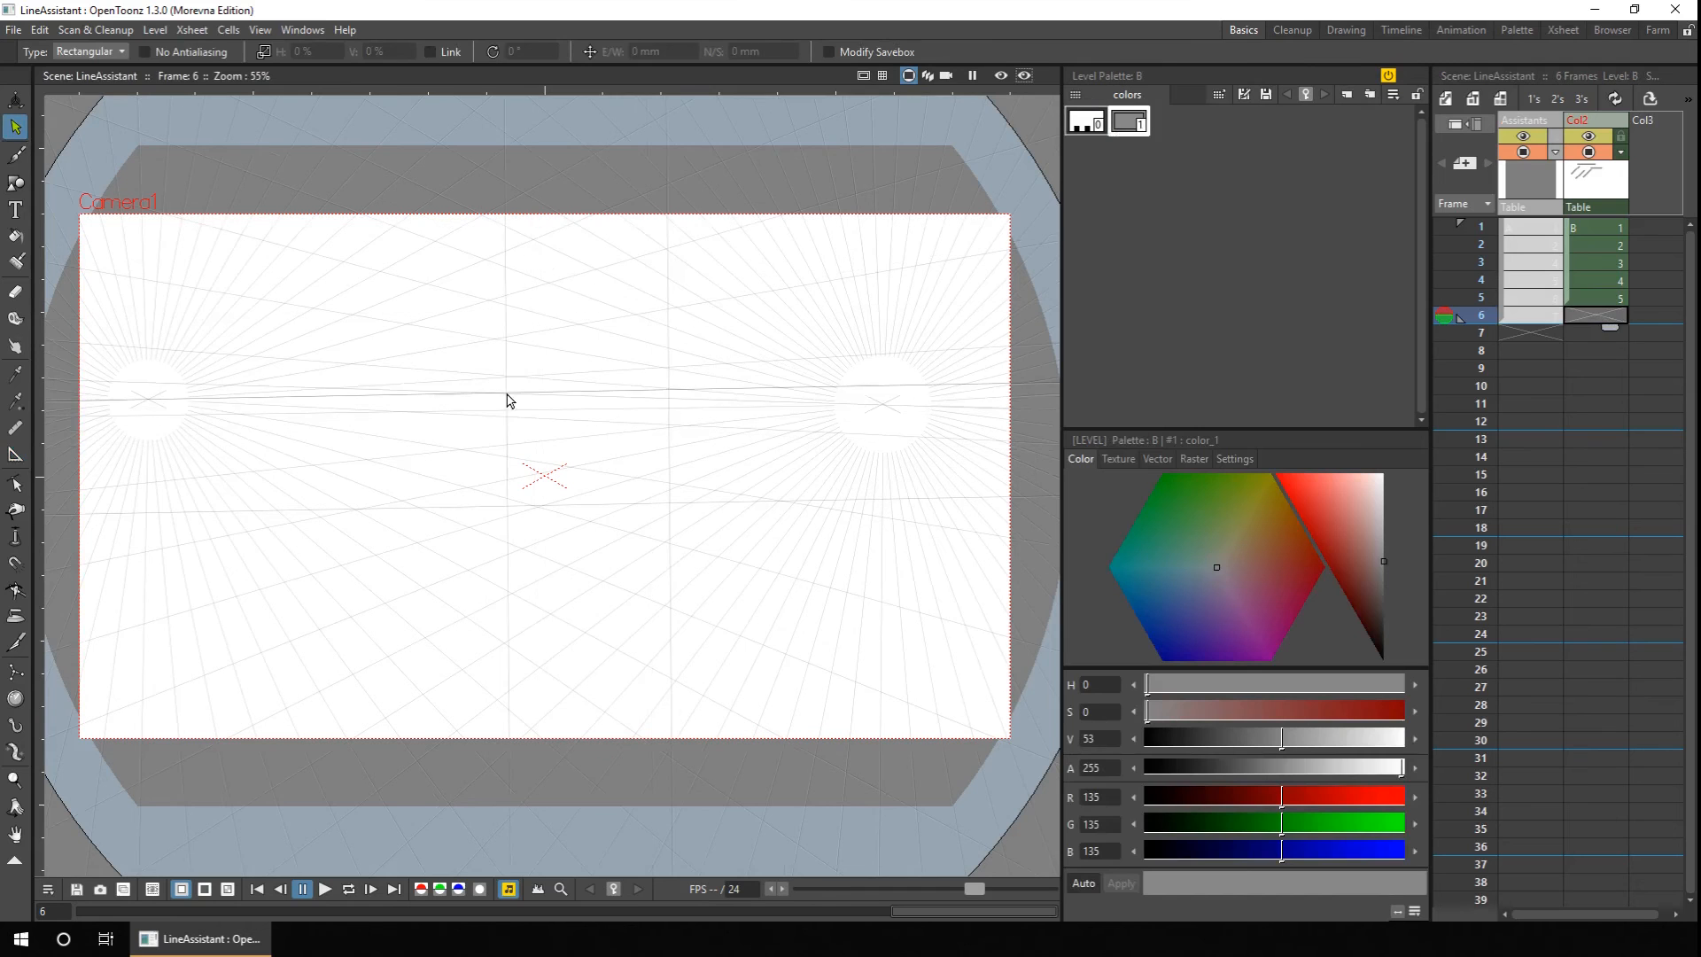
Turn on Assistants for the Brush, try vertical strokes on frame 6 of Col2, and undo the last stroke.
key(b)
drag(540, 390, 547, 606)
click(1312, 52)
drag(535, 436, 535, 694)
key(ctrl+z)
Set the brush's minimum size to 10 and darken the drawing colour to black.
click(96, 52)
text(10)
key(Return)
drag(1280, 739, 1122, 727)
Draw a large two-point perspective box below the horizon near the camera frame's centre.
mouse_move(500, 474)
mouse_down()
mouse_move(690, 440)
mouse_move(356, 444)
mouse_up()
drag(501, 476, 502, 611)
mouse_move(355, 445)
mouse_down()
mouse_move(354, 522)
mouse_move(501, 610)
mouse_up()
drag(501, 610, 690, 511)
drag(690, 439, 690, 511)
Draw a smaller elongated perspective box above the large one, just above the horizon, showing its underside.
mouse_move(632, 340)
mouse_down()
mouse_move(637, 383)
mouse_move(630, 345)
mouse_move(565, 382)
mouse_up()
drag(632, 379, 702, 387)
mouse_move(632, 342)
mouse_down()
mouse_move(566, 350)
mouse_move(565, 382)
mouse_up()
mouse_move(633, 342)
mouse_down()
mouse_move(771, 376)
mouse_move(772, 395)
mouse_up()
drag(565, 383, 768, 396)
key(a)
key(b)
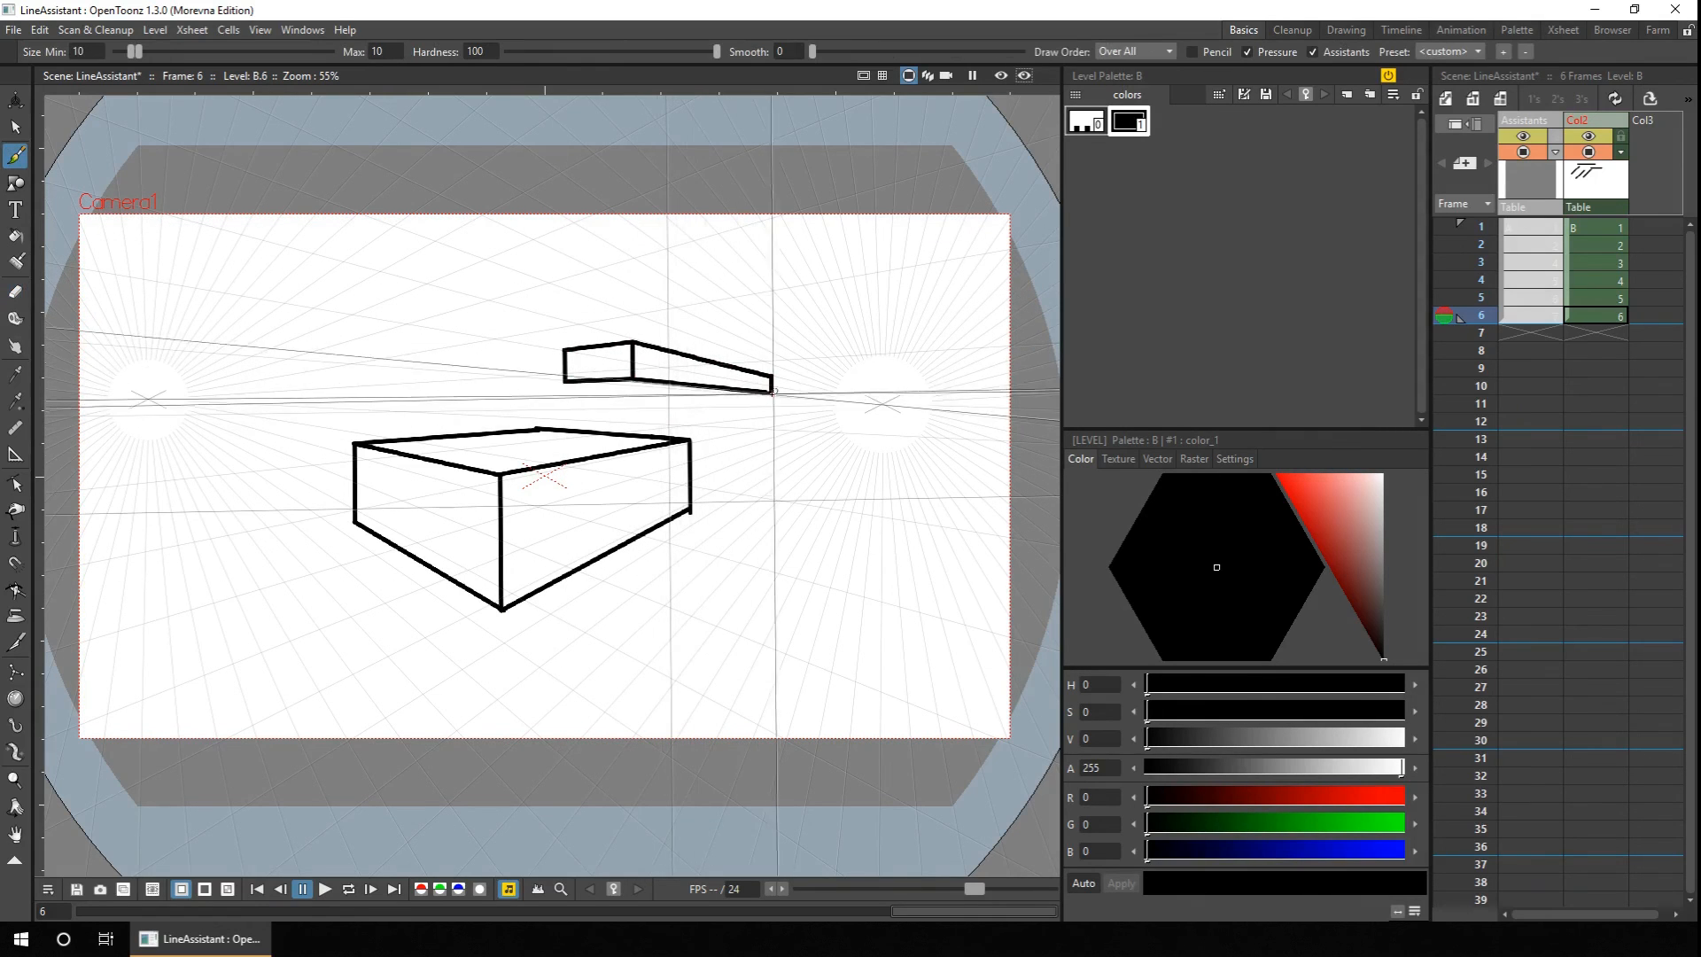
Draw a third narrow perspective box at the lower left of the camera frame, including its top face.
drag(151, 551, 151, 619)
drag(152, 551, 233, 534)
drag(151, 619, 236, 594)
drag(233, 534, 233, 595)
mouse_move(151, 619)
mouse_down()
mouse_move(123, 621)
mouse_move(123, 549)
mouse_up()
key(a)
key(b)
drag(122, 550, 184, 535)
drag(233, 535, 184, 535)
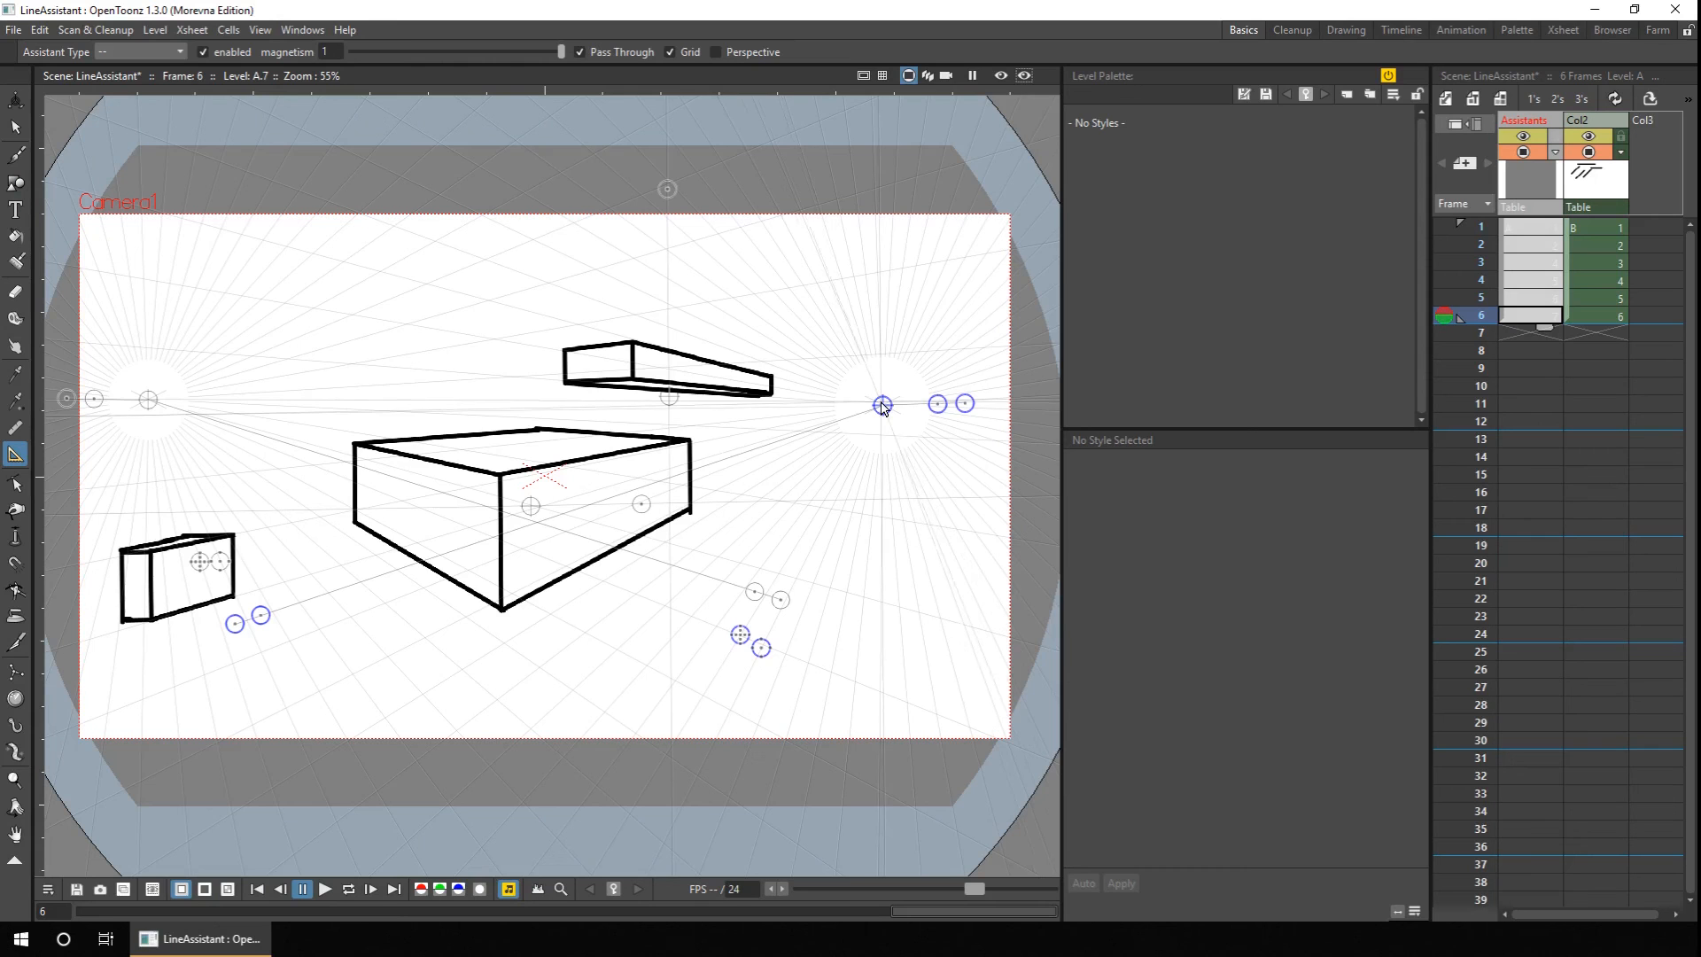
Try moving the right-hand Vanishing Point assistant's centre on frame 6, undo it, and drag the centre straight down instead.
drag(883, 406, 940, 434)
key(ctrl+z)
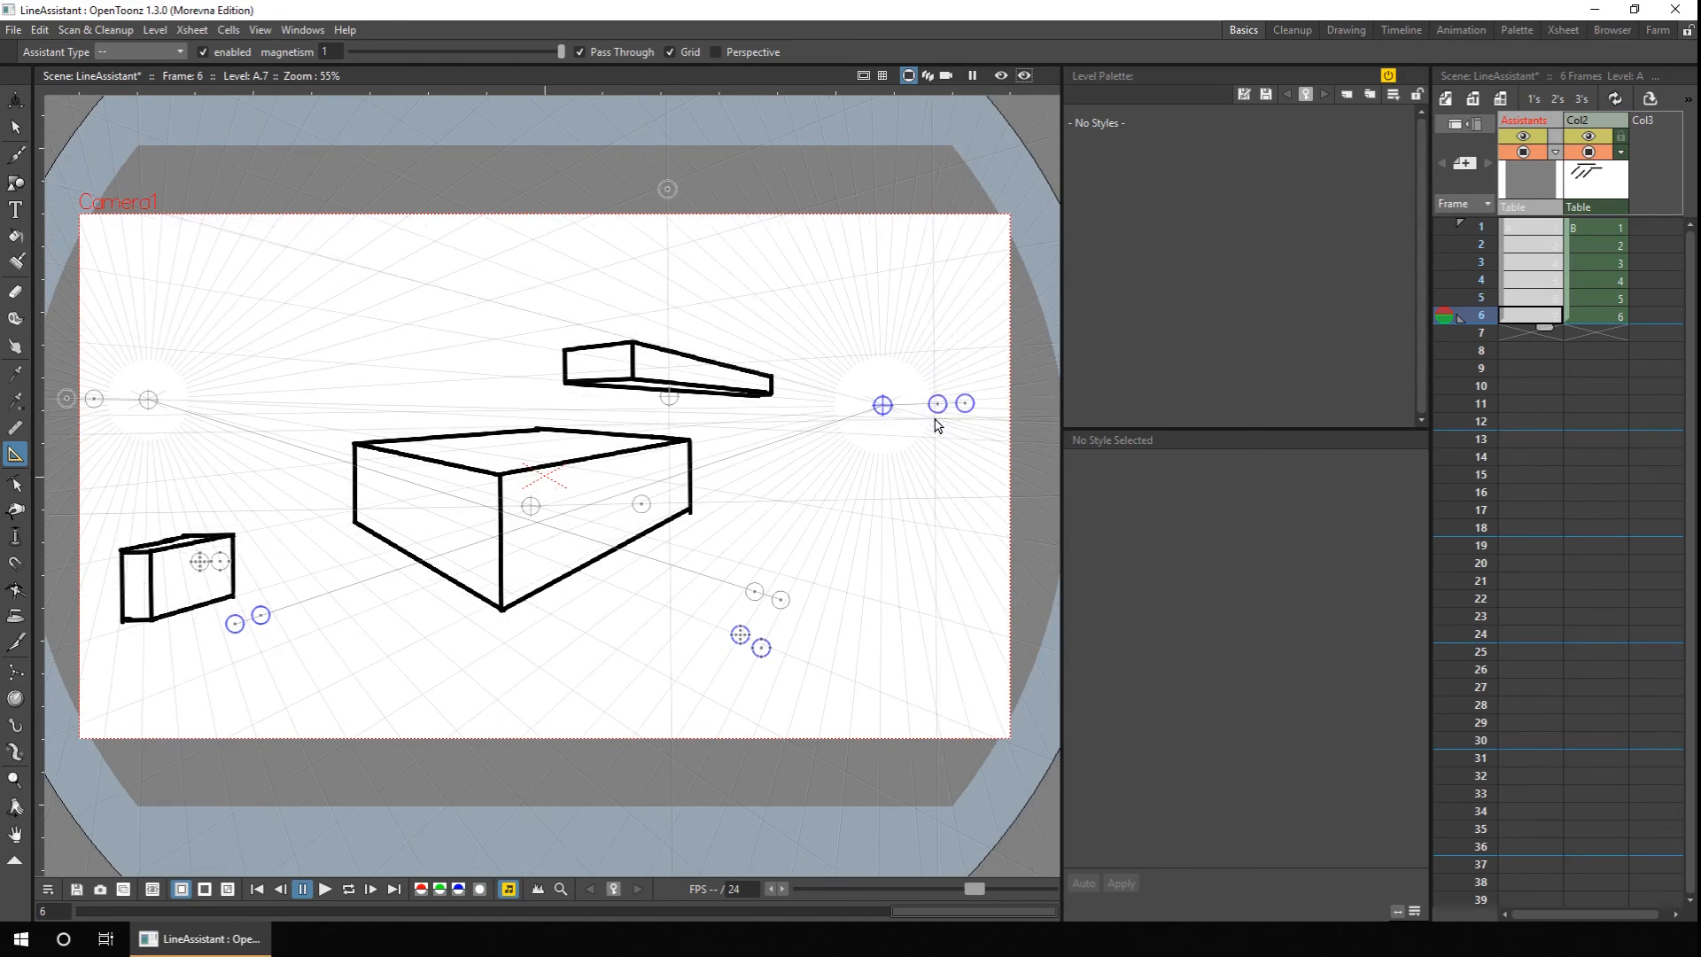
drag(883, 408, 897, 497)
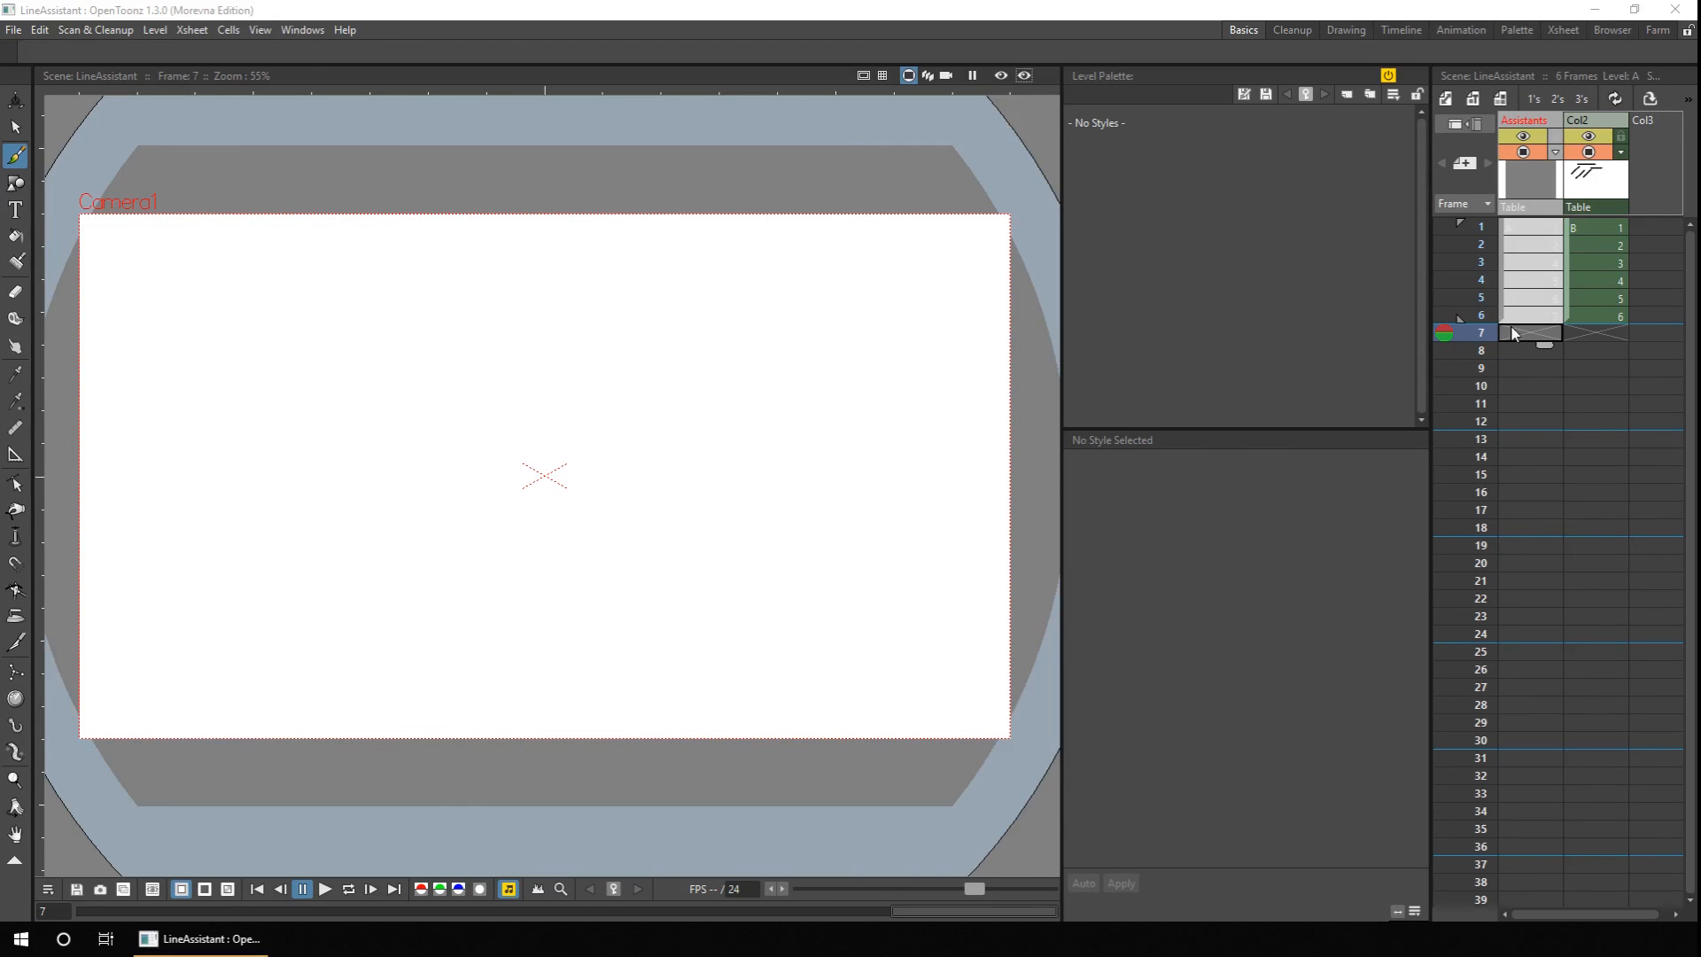
Place an Ellipse assistant at the centre of frame 7 in the Assistants column and enlarge it to nearly fill the camera frame.
click(17, 456)
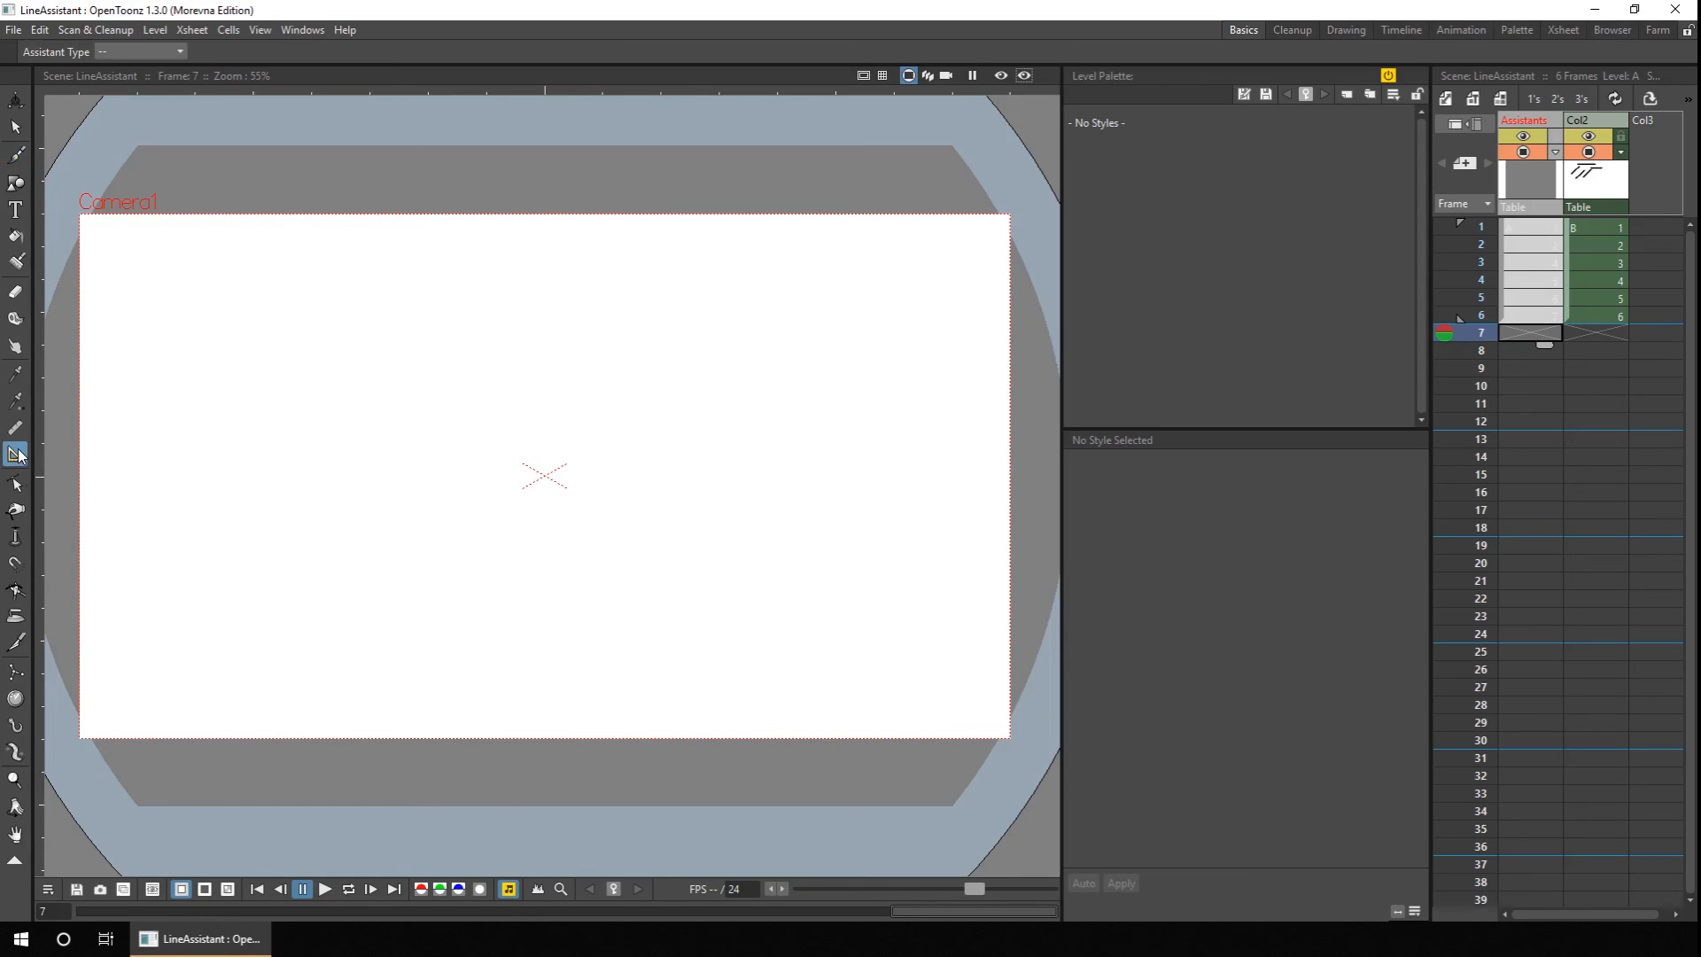
click(148, 53)
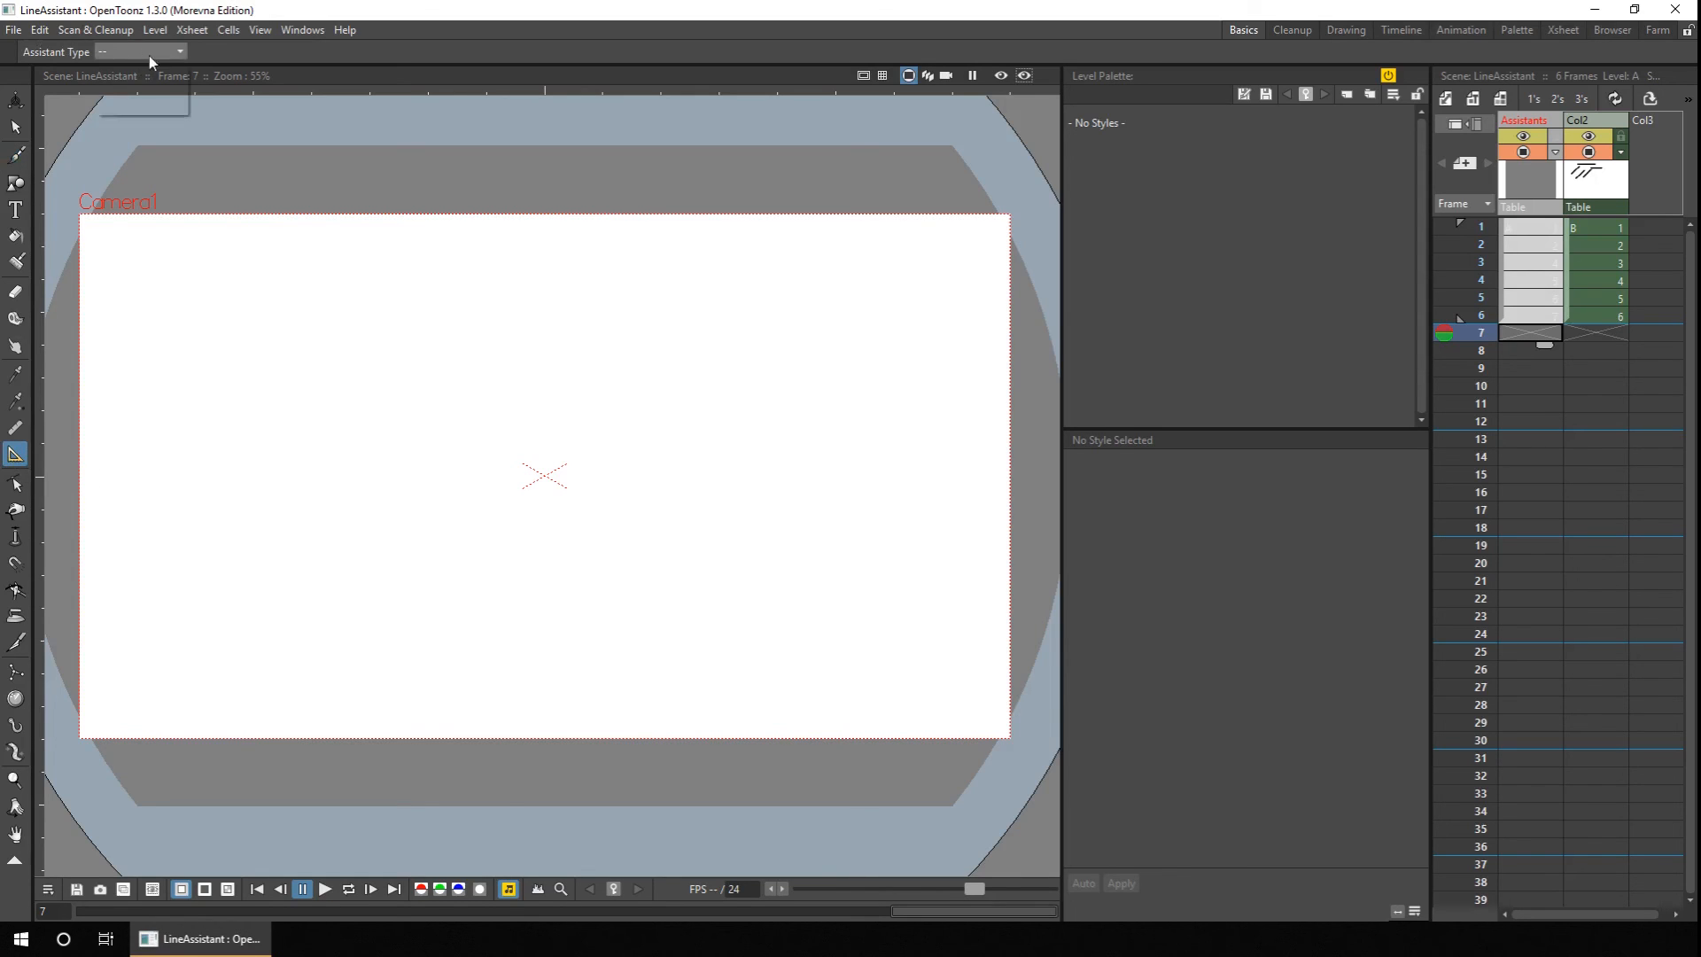
click(152, 86)
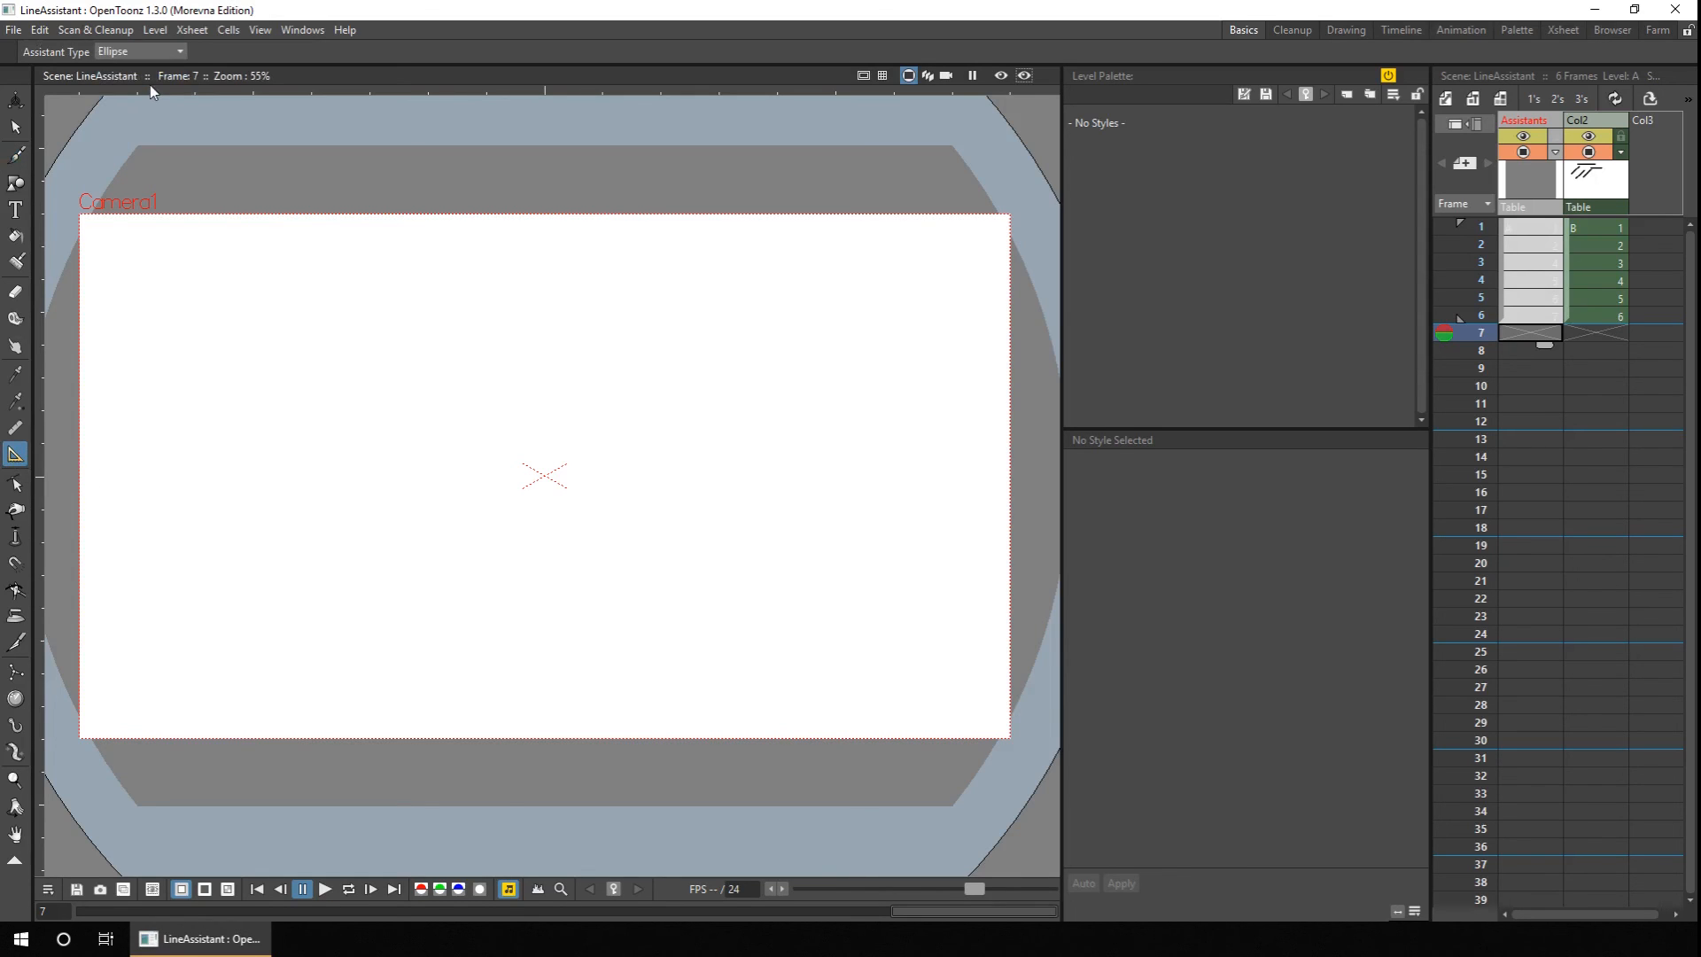
click(545, 484)
drag(546, 429, 546, 242)
drag(656, 480, 870, 488)
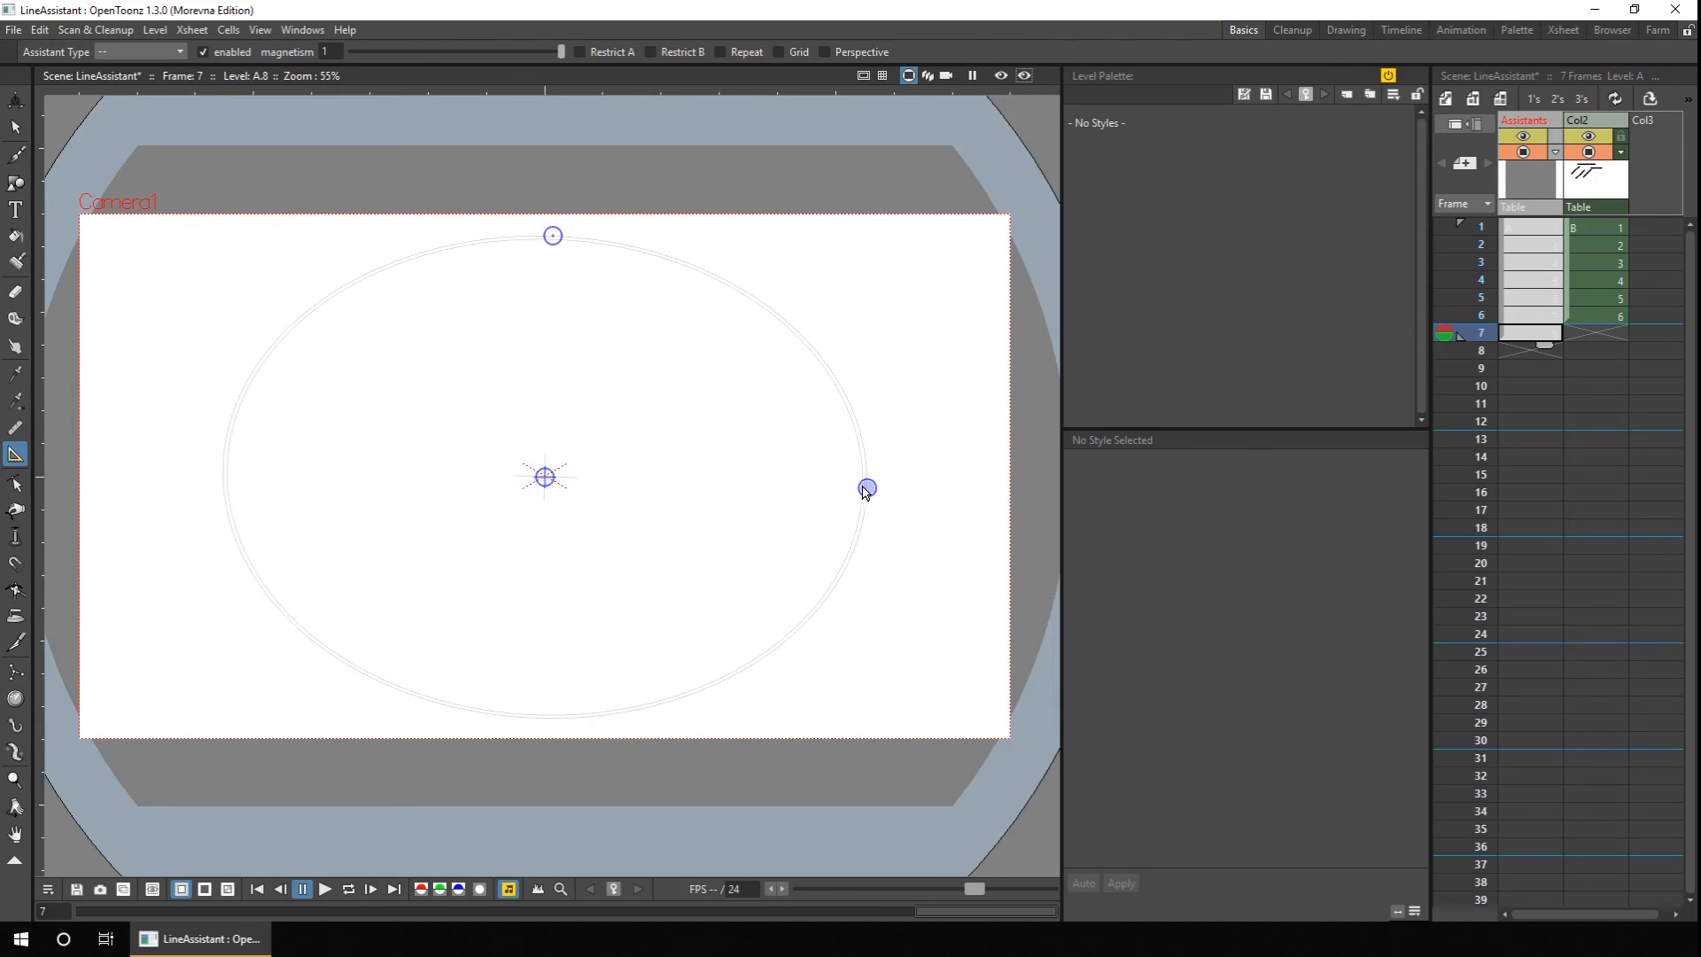
Enable Restrict A and Grid on the ellipse, level its horizontal axis, tighten the grid spacing, and save the scene.
click(580, 53)
drag(867, 489, 867, 478)
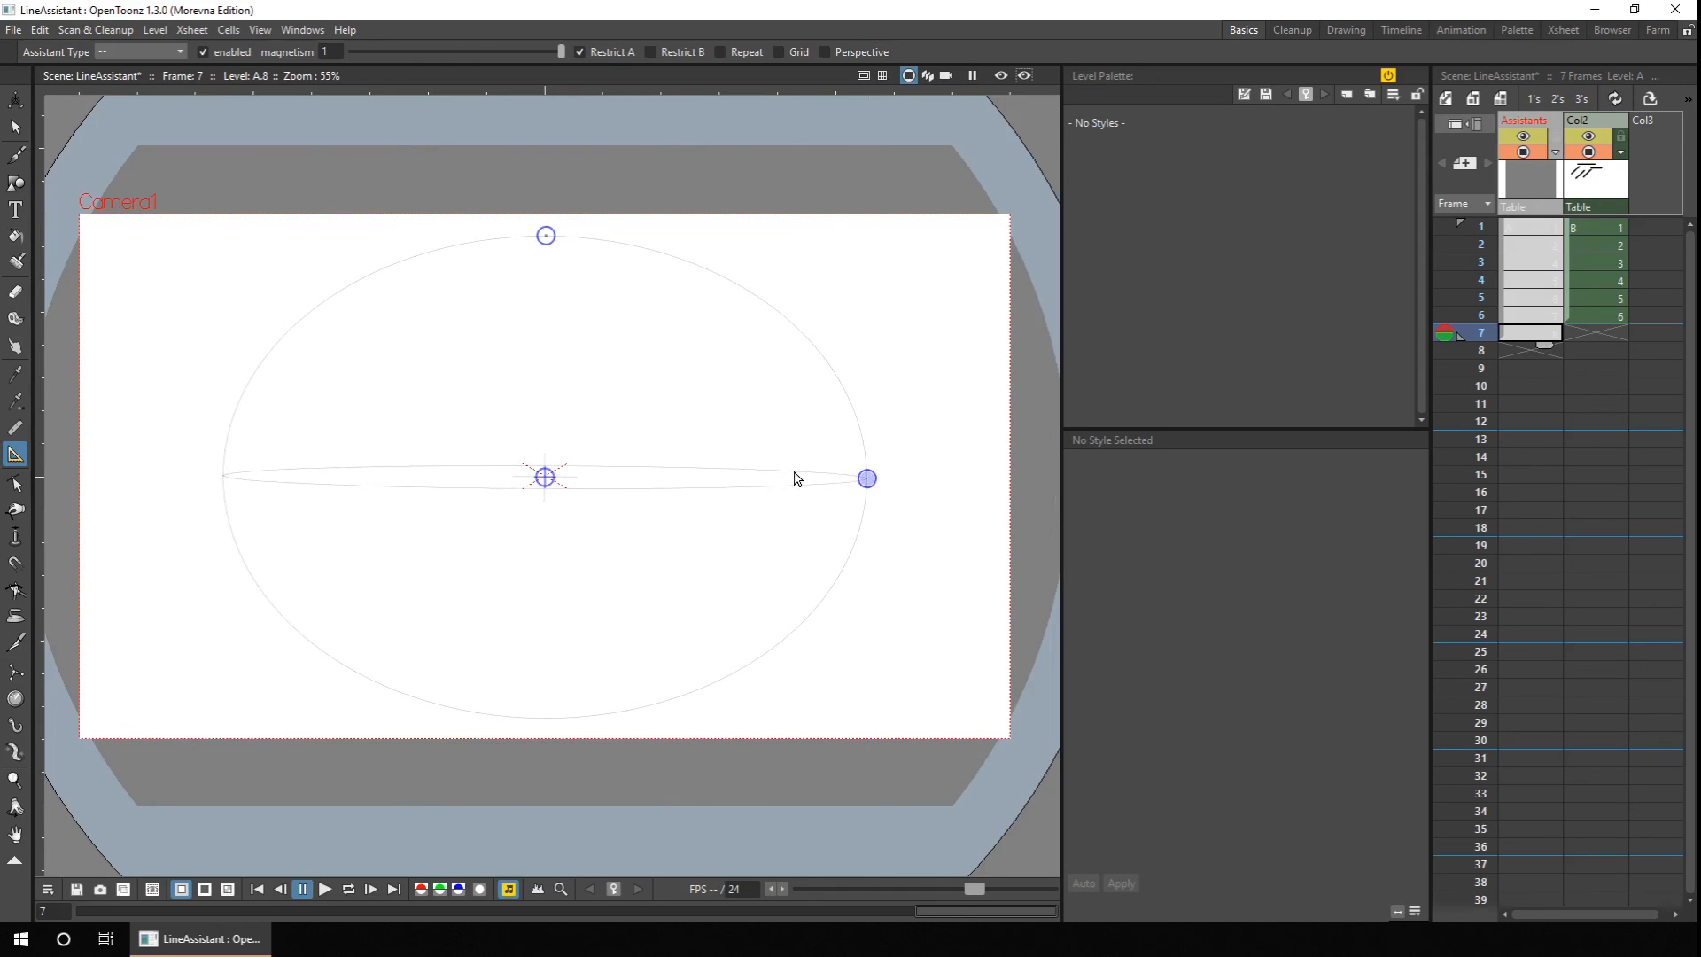
click(779, 51)
drag(571, 556, 565, 548)
key(ctrl+s)
Place a second Ellipse assistant on the same centre and enlarge it to match the first one.
click(141, 81)
click(545, 480)
drag(546, 425, 545, 240)
drag(654, 478, 866, 490)
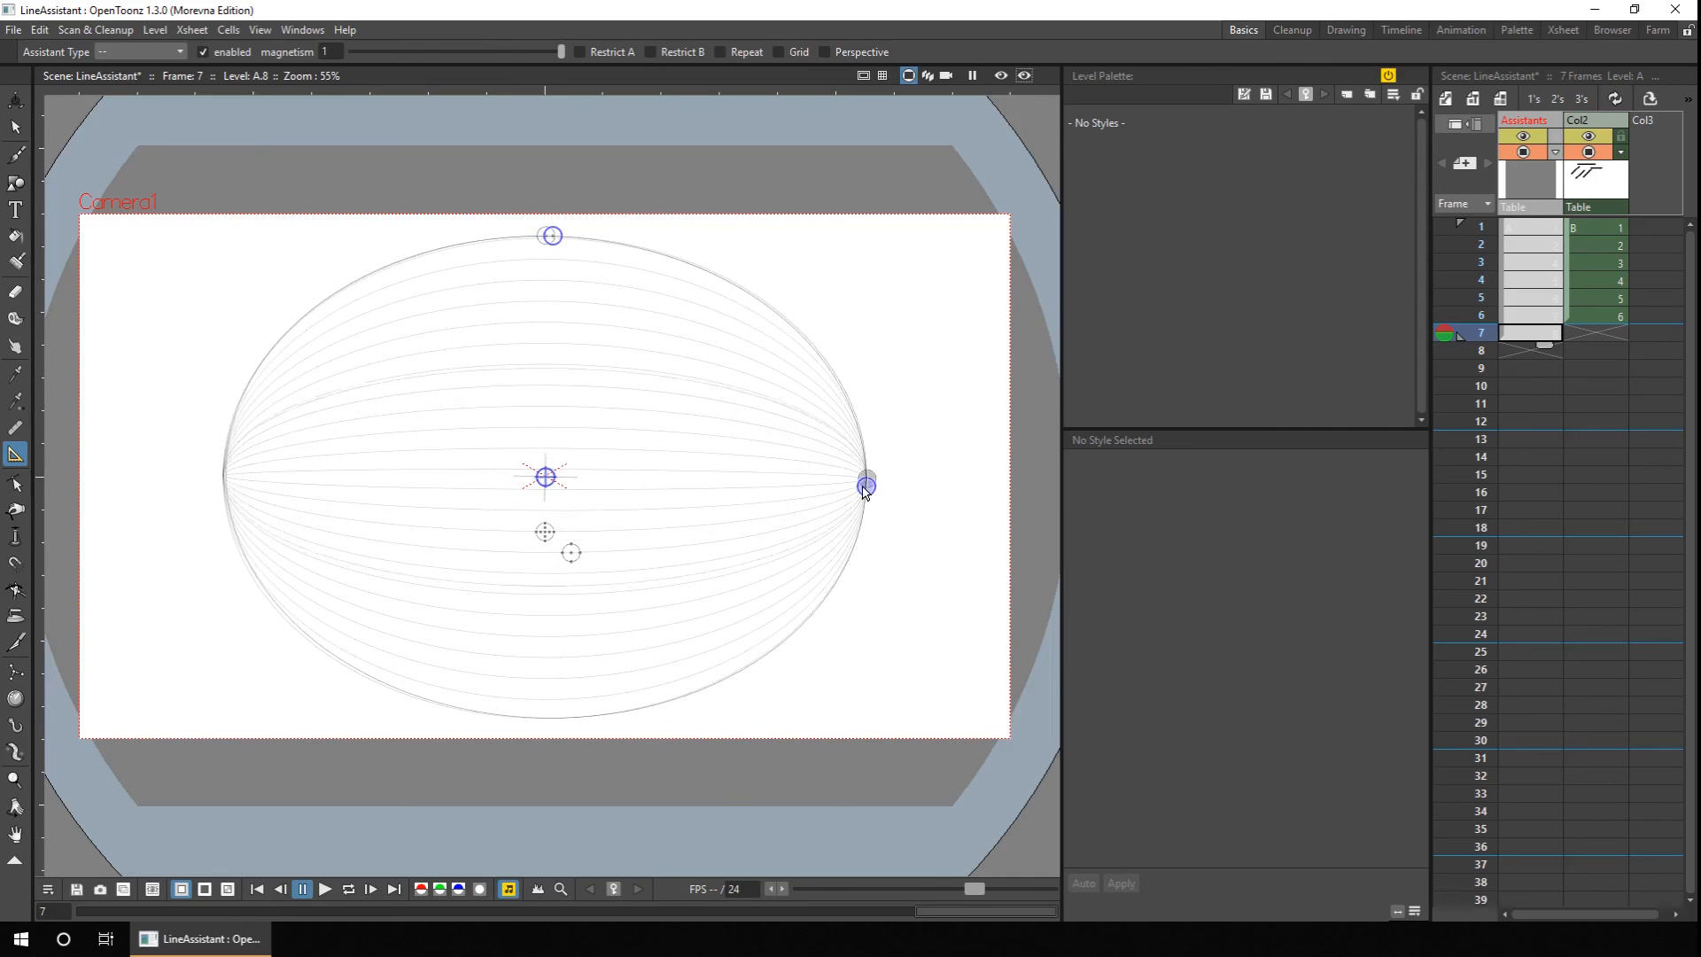
Enable Restrict B and Grid on the second ellipse and adjust its grid spacing.
click(650, 51)
click(779, 52)
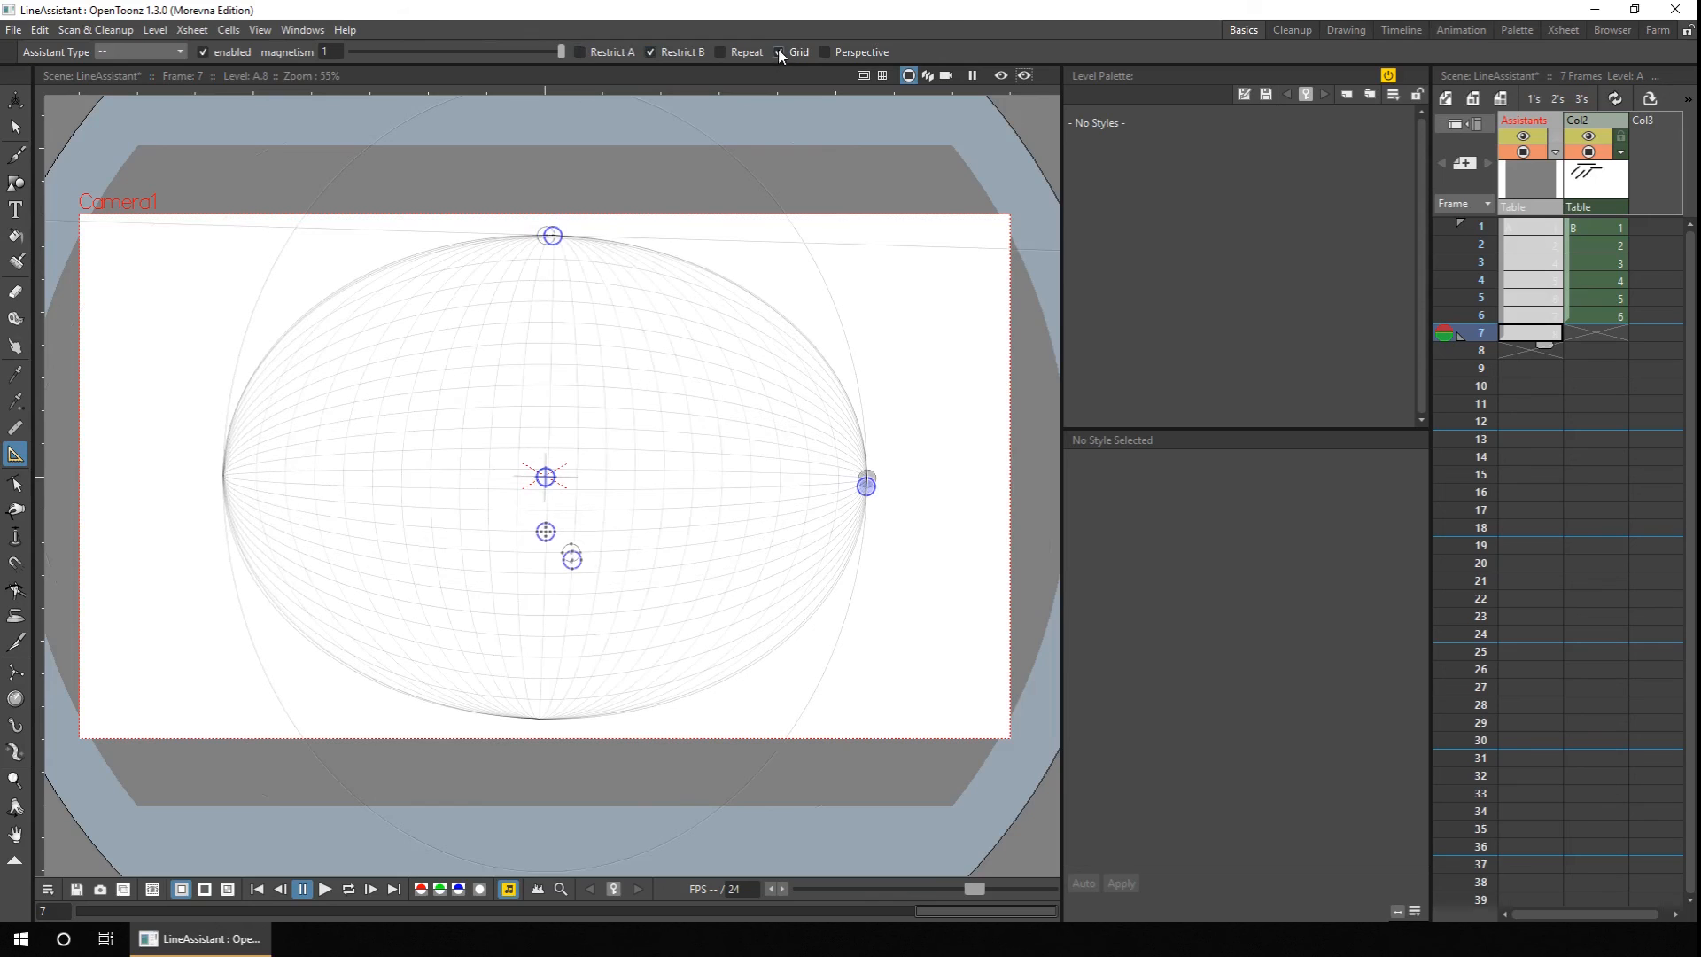
drag(572, 567, 574, 569)
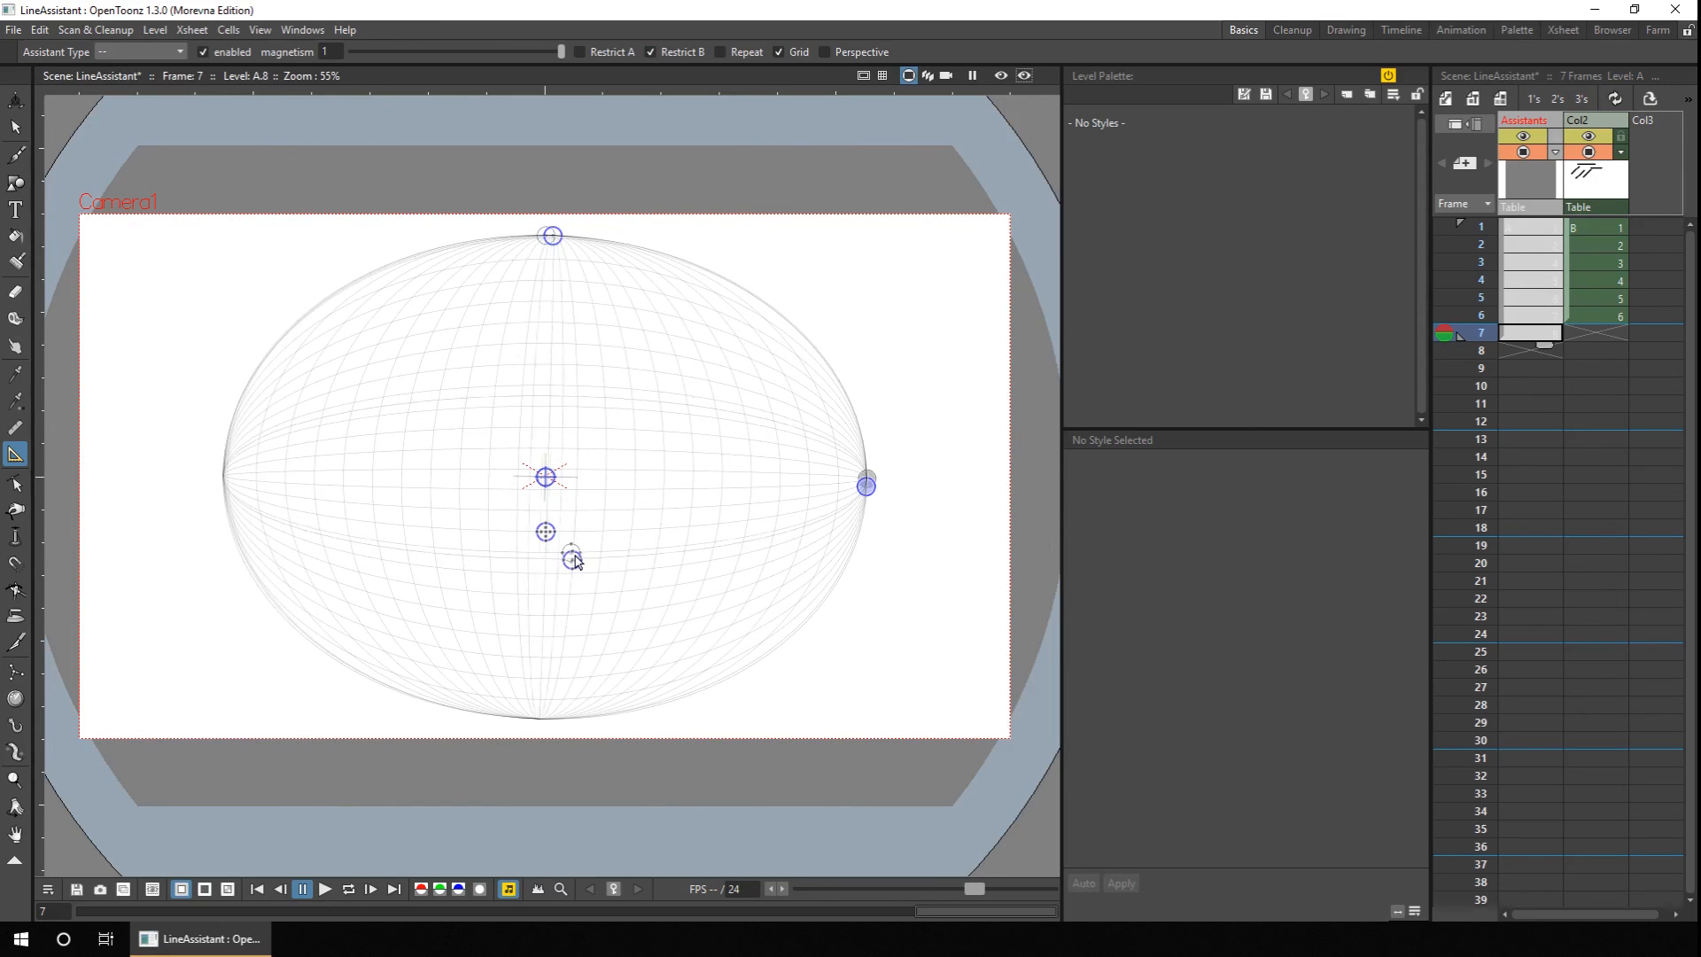
drag(570, 562, 562, 549)
Place a Vanishing Point assistant at the ellipses' centre and extend its handles towards the camera frame's upper corners.
click(156, 51)
click(141, 104)
click(544, 478)
drag(600, 479, 873, 278)
drag(490, 477, 197, 275)
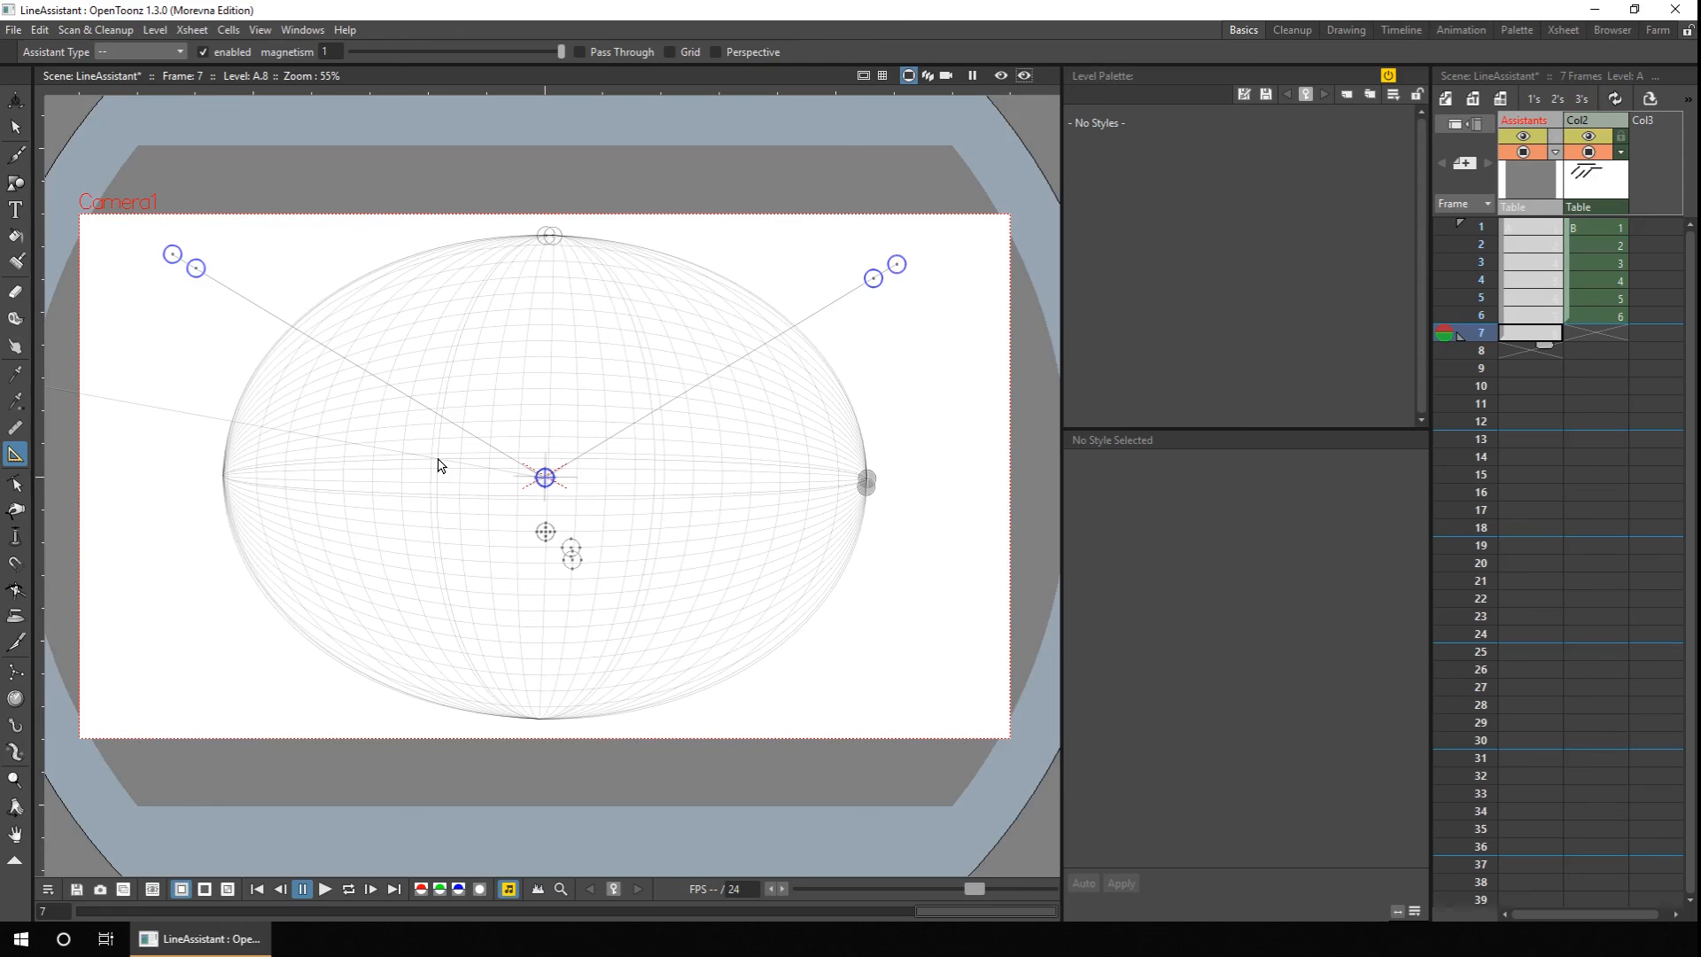
Draw a curved-perspective box just right of the centre on frame 7 of Col2, adding short depth edges beneath it.
click(1600, 335)
click(15, 129)
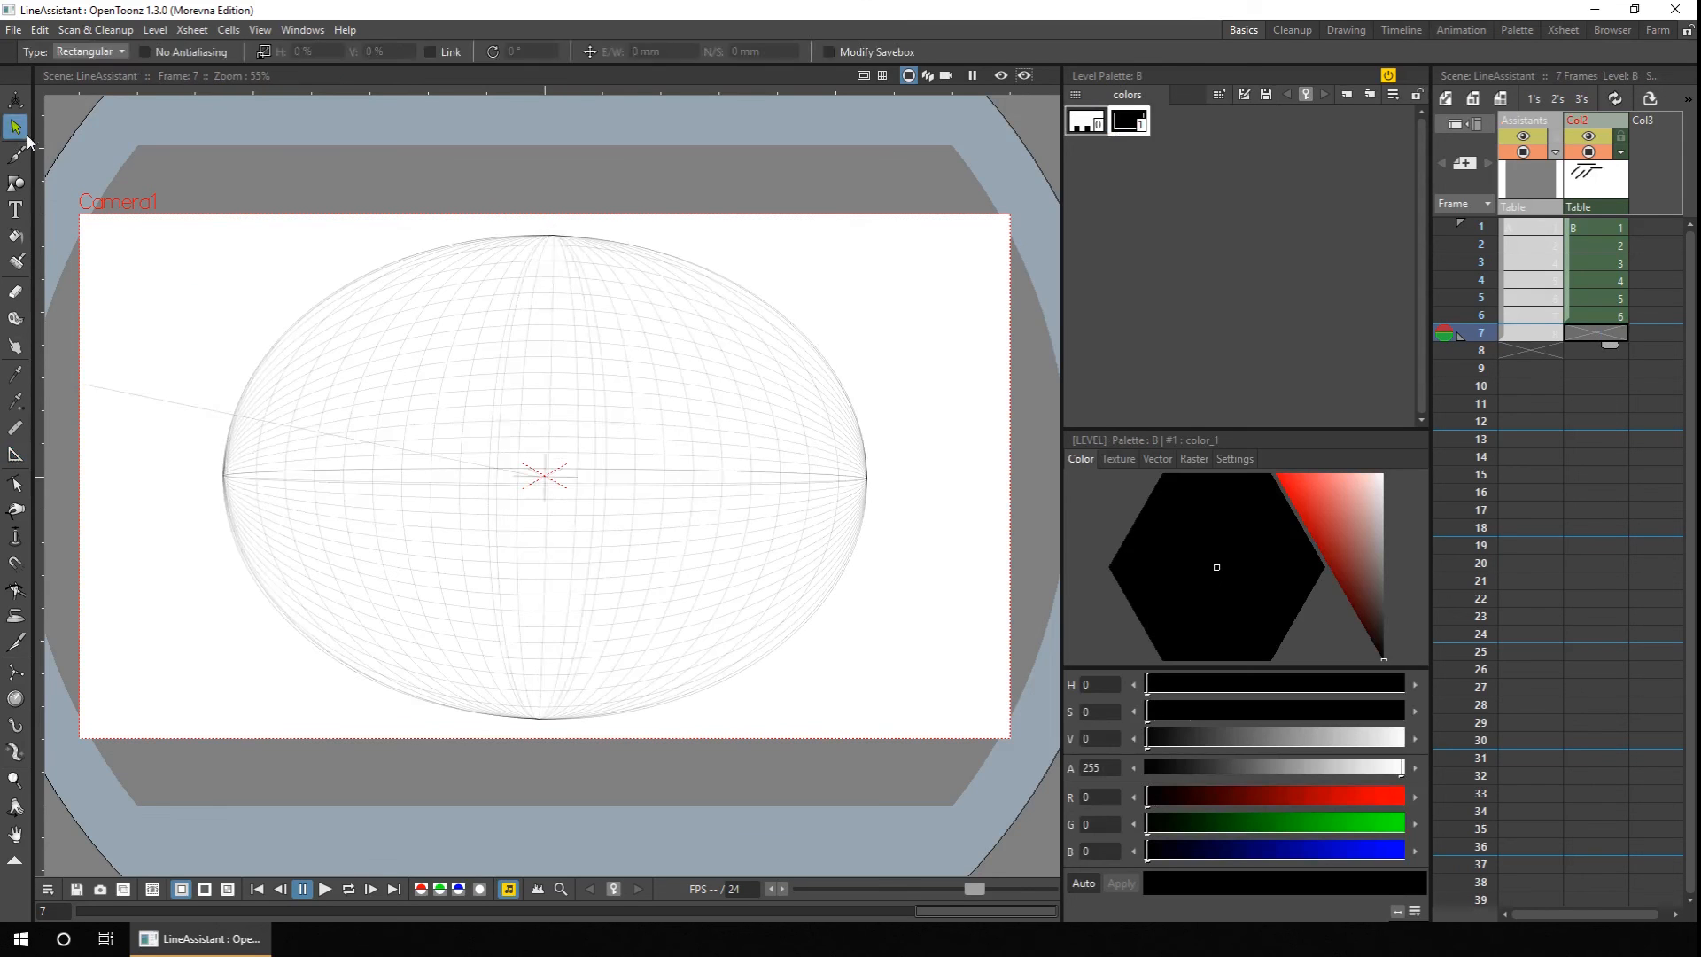
click(15, 155)
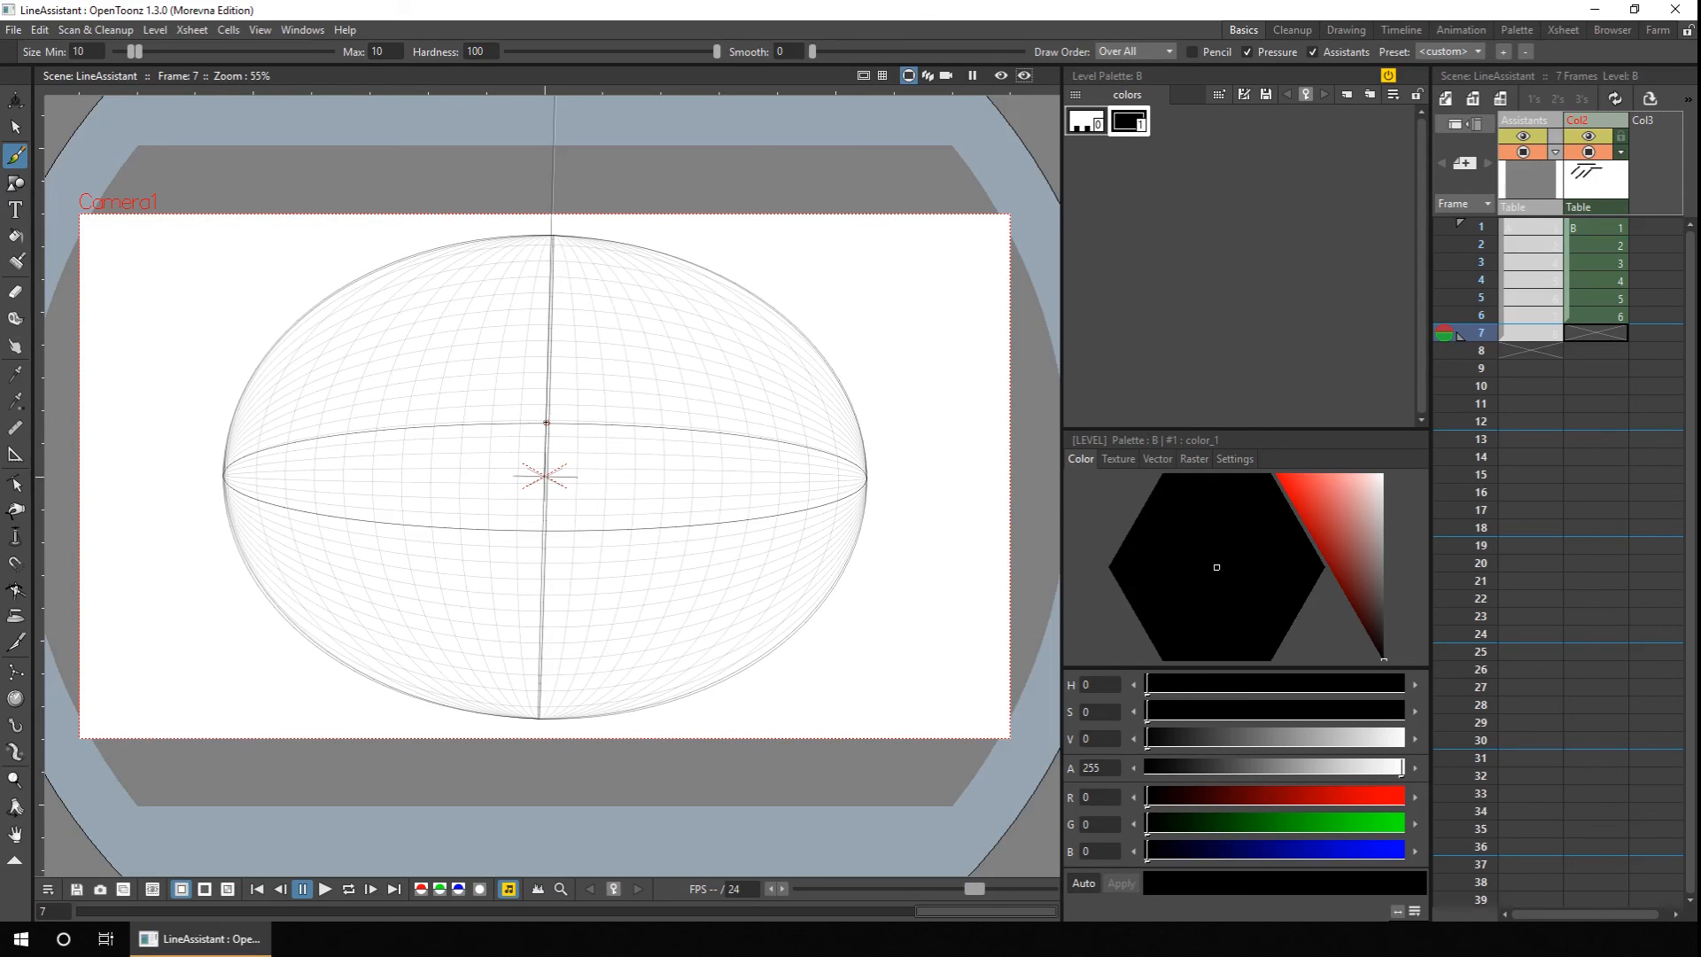
drag(571, 462, 688, 392)
mouse_move(689, 393)
mouse_down()
mouse_move(691, 543)
mouse_move(695, 509)
mouse_up()
key(ctrl+z)
drag(570, 462, 569, 483)
drag(569, 483, 757, 523)
drag(689, 392, 751, 405)
drag(751, 405, 758, 523)
drag(597, 522, 591, 504)
drag(571, 504, 592, 504)
Draw a second curved-perspective box in the ellipse's upper right area, above the first box.
drag(636, 281, 579, 401)
drag(580, 402, 579, 450)
drag(636, 281, 680, 374)
drag(680, 373, 580, 451)
drag(636, 280, 688, 293)
drag(688, 293, 748, 388)
Draw the edges of further small boxes above, below and left of the centre, following the ellipse guides.
drag(560, 529, 555, 626)
drag(563, 341, 608, 343)
drag(567, 292, 563, 317)
drag(563, 317, 615, 320)
mouse_move(538, 341)
mouse_down()
mouse_move(531, 625)
mouse_move(501, 342)
mouse_up()
drag(541, 294, 543, 316)
drag(543, 317, 485, 318)
drag(432, 503, 413, 508)
Reduce the eraser size, erase the stray lines across the box right of the centre, and save the scene.
click(15, 291)
drag(112, 52, 104, 53)
click(15, 156)
click(15, 291)
mouse_move(693, 430)
mouse_down()
mouse_move(571, 468)
mouse_move(588, 485)
mouse_up()
key(ctrl+s)
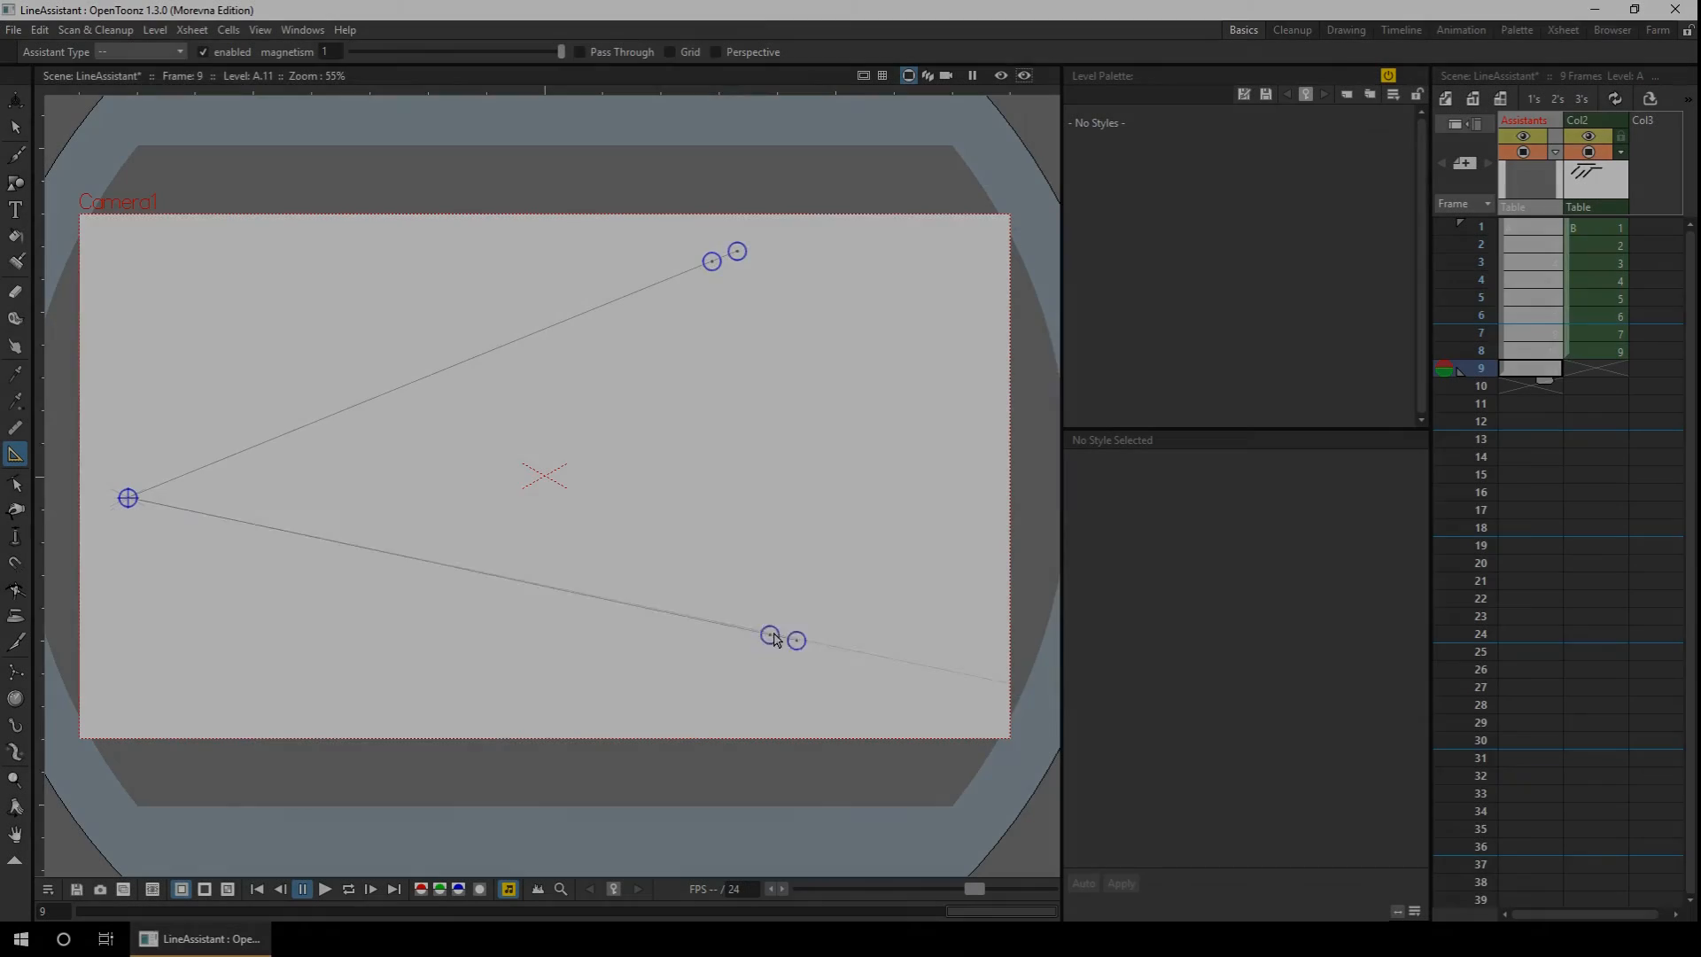
Enable Grid on frame 9's Vanishing Point assistant, and add a vertical Line assistant beyond the frame's right edge with Parallel and Grid.
drag(773, 637, 746, 643)
click(670, 52)
click(877, 581)
drag(952, 565, 842, 174)
click(720, 52)
click(780, 54)
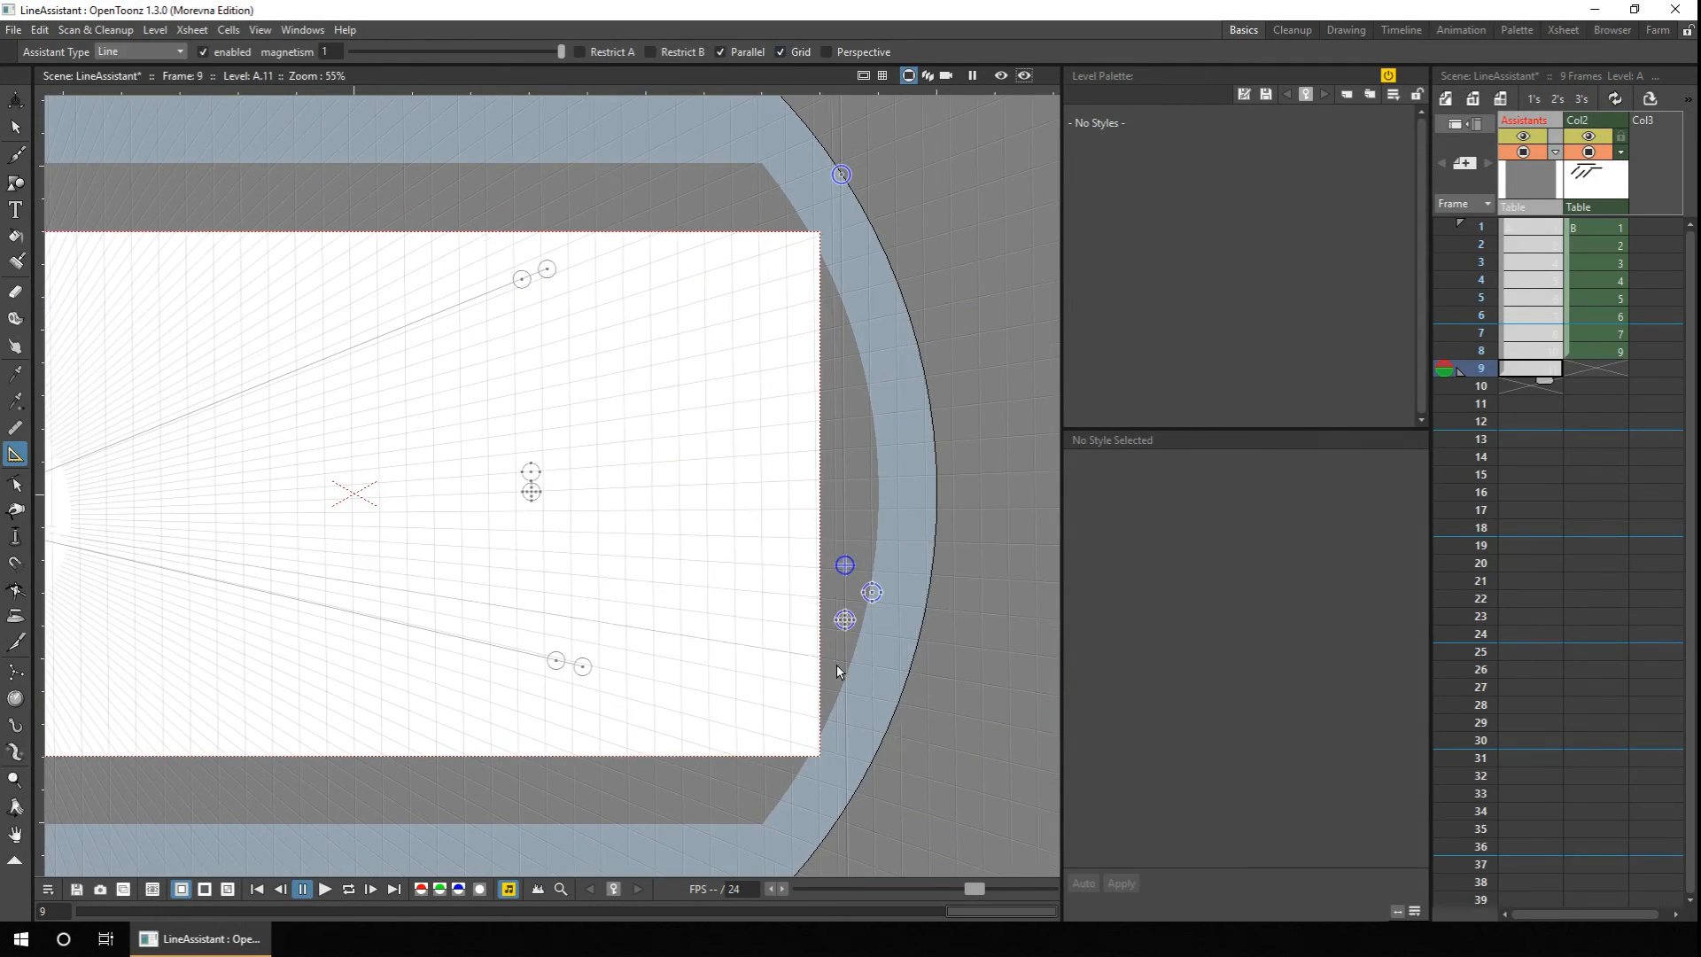
Add a horizontal Line assistant and a diagonal one sloping down to the right on frame 9.
click(835, 702)
click(638, 592)
drag(748, 592, 716, 671)
Draw a right triangle on frame 9 of Col2 with a vertical side, a horizontal base and a diagonal side joining their ends.
click(1595, 368)
click(15, 156)
drag(380, 647, 377, 267)
drag(380, 647, 537, 647)
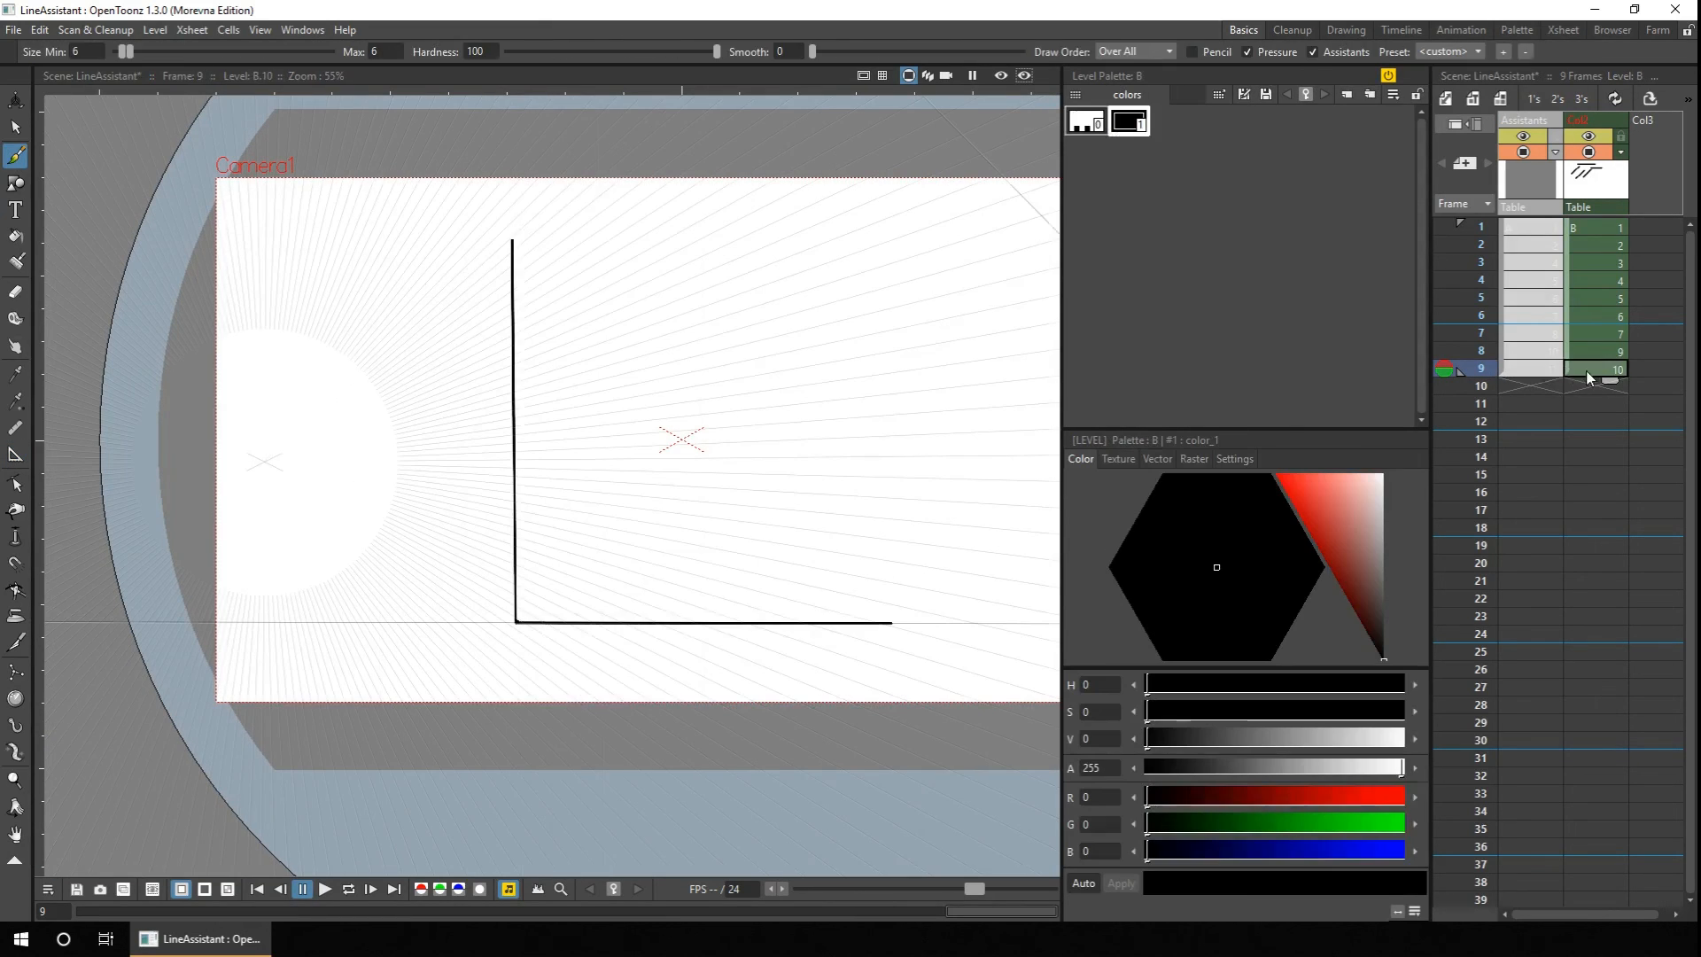
click(15, 182)
drag(512, 239, 891, 623)
Move the Vanishing Point assistant's centre on frame 9 slightly farther left.
click(15, 156)
click(1531, 369)
click(15, 454)
drag(264, 462, 204, 463)
Draw the triangle's left side face receding to the vanishing point, and a vertical edge inside the triangle.
click(1595, 369)
click(15, 156)
drag(512, 240, 477, 265)
drag(516, 622, 479, 604)
drag(478, 265, 479, 603)
click(1531, 369)
mouse_move(558, 338)
mouse_down()
mouse_move(560, 581)
mouse_move(636, 621)
mouse_up()
Adjust a Line assistant on frame 10 of the Assistants column, enable its Grid, and return to the Brush on frame 10 of Col2.
click(1532, 386)
click(15, 454)
mouse_move(513, 565)
mouse_down()
mouse_move(511, 288)
mouse_move(857, 588)
mouse_up()
click(1595, 386)
click(15, 156)
click(1531, 386)
click(15, 454)
click(780, 52)
click(1595, 386)
click(15, 156)
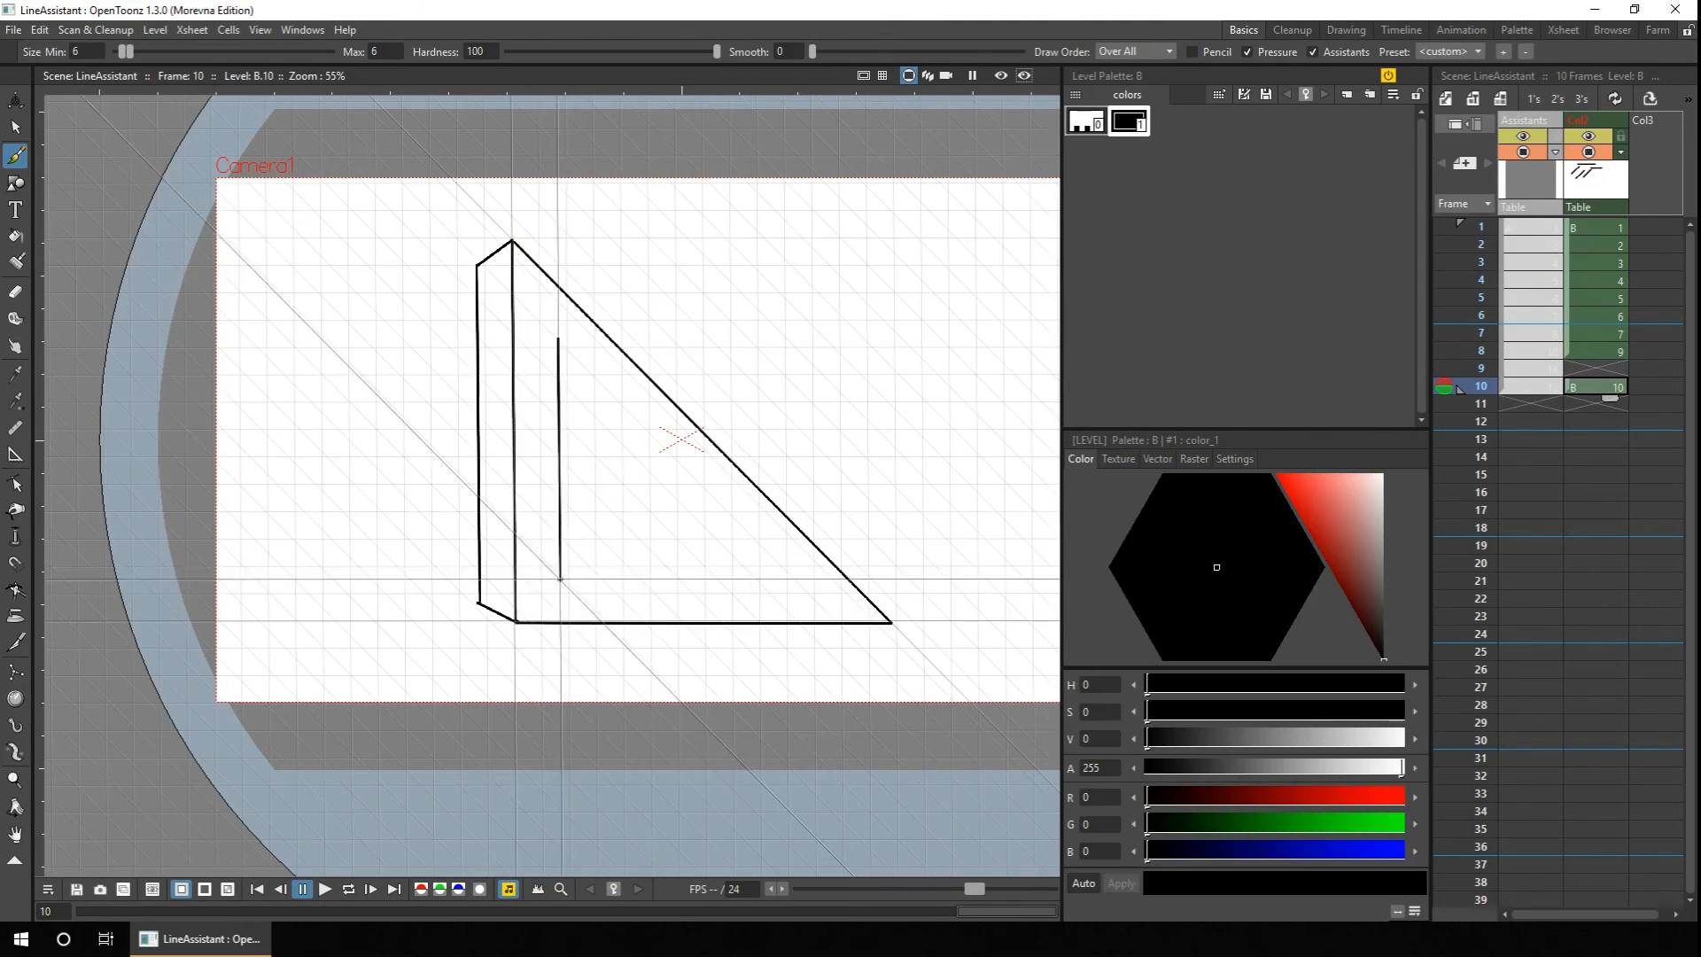
Complete the inner triangle with its base, diagonal and a second parallel diagonal, and clean up the side face's lower outer corner with the Eraser.
drag(560, 579, 561, 591)
drag(561, 591, 812, 591)
drag(812, 590, 558, 335)
drag(773, 590, 559, 375)
click(15, 291)
click(470, 600)
Move the Col2 drawing from frame 10 to frame 11 and activate the Assistant tool on frame 11 of the Assistants column.
drag(1568, 388, 1567, 405)
click(1531, 403)
click(15, 454)
drag(892, 621, 900, 410)
click(580, 52)
click(650, 52)
click(720, 52)
key(Delete)
Create a Line assistant along the triangle's outer diagonal on frame 11, with Restrict A, Restrict B, Parallel and Grid enabled and narrow grid cells.
click(695, 391)
click(720, 52)
click(780, 53)
drag(694, 391, 813, 634)
drag(805, 391, 767, 683)
drag(714, 395, 664, 465)
click(581, 52)
click(650, 52)
drag(767, 683, 793, 651)
drag(695, 445, 439, 257)
drag(663, 465, 568, 470)
Draw short size 2 Brush tick marks on Col2 inward from the outer diagonal, starting near its lower end and following the assistant grid.
click(15, 155)
mouse_move(364, 313)
mouse_down()
mouse_move(801, 659)
mouse_move(765, 660)
mouse_up()
click(1594, 405)
scroll(808, 619, up, 9)
click(1532, 404)
click(15, 454)
click(15, 155)
click(1594, 405)
drag(735, 580, 712, 605)
drag(712, 563, 691, 584)
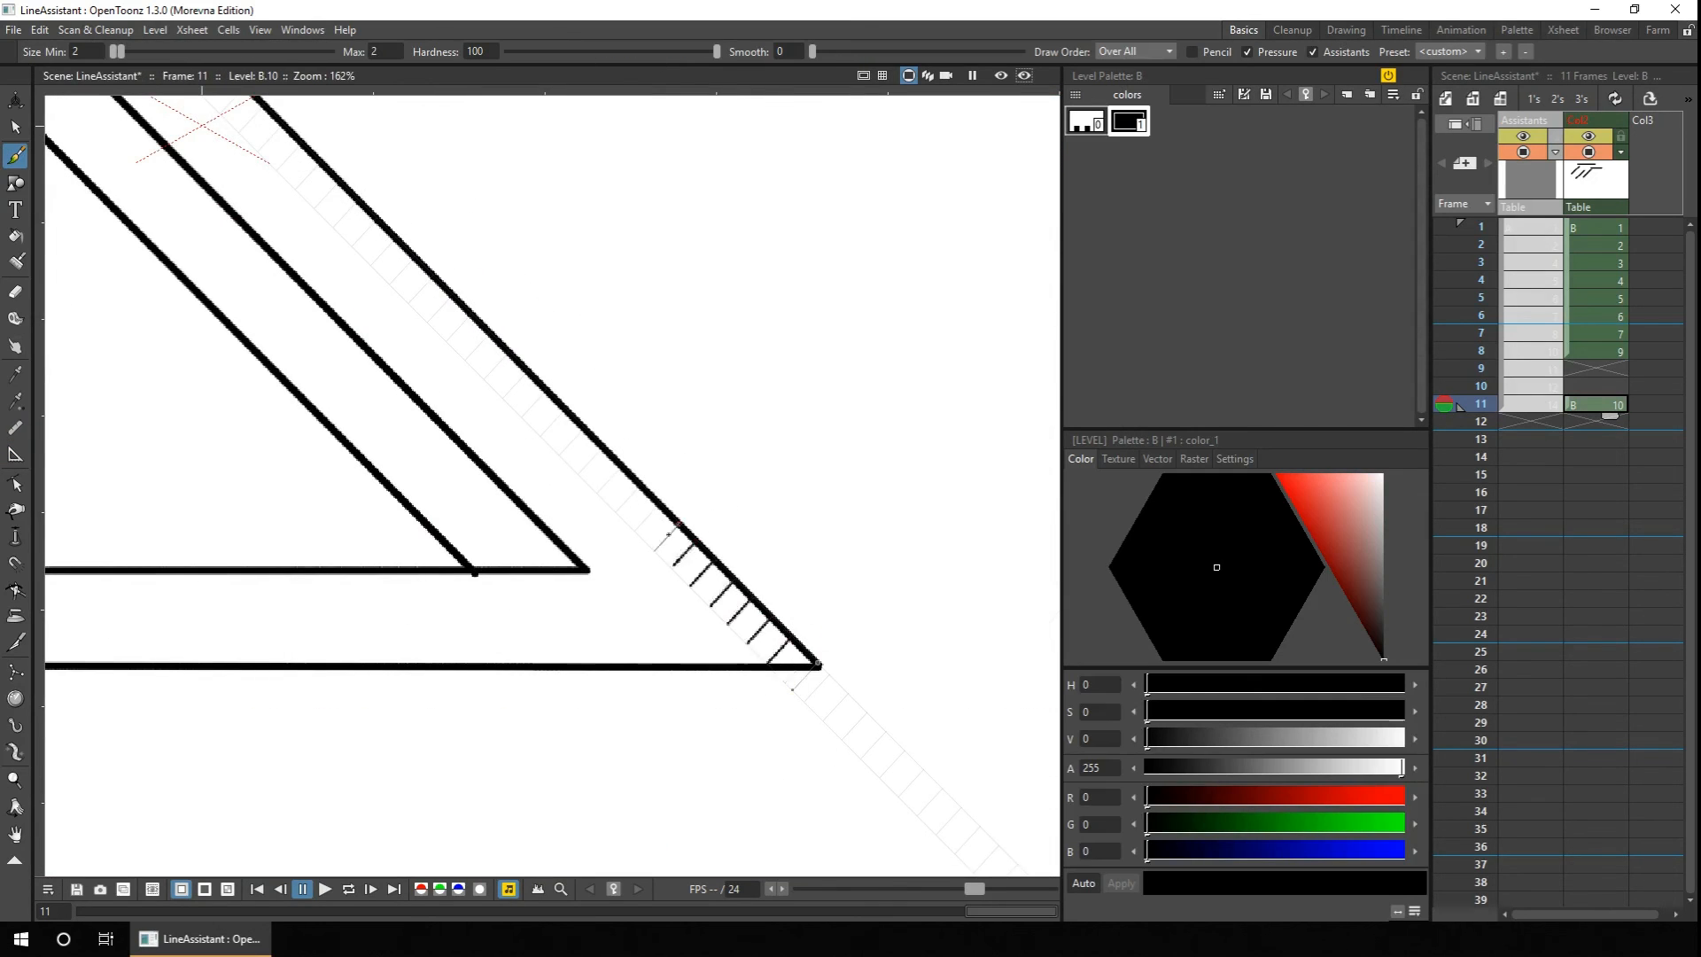
drag(681, 524, 657, 549)
Draw a few more grid-guided ticks close up on the outer diagonal and touch them up with the Eraser.
scroll(761, 564, up, 6)
drag(528, 623, 469, 685)
drag(440, 540, 386, 597)
drag(393, 492, 339, 551)
click(547, 512)
click(15, 292)
click(16, 155)
Continue the short tick marks with a size 3 Brush along the outer diagonal up toward the triangle's top corner.
scroll(883, 652, down, 5)
drag(777, 595, 747, 626)
mouse_move(751, 571)
mouse_down()
mouse_move(722, 600)
mouse_move(700, 577)
mouse_up()
drag(705, 525, 676, 554)
drag(535, 355, 506, 384)
drag(511, 332, 483, 359)
drag(488, 308, 460, 336)
drag(464, 284, 436, 313)
drag(417, 236, 389, 265)
drag(394, 214, 366, 242)
drag(370, 189, 342, 218)
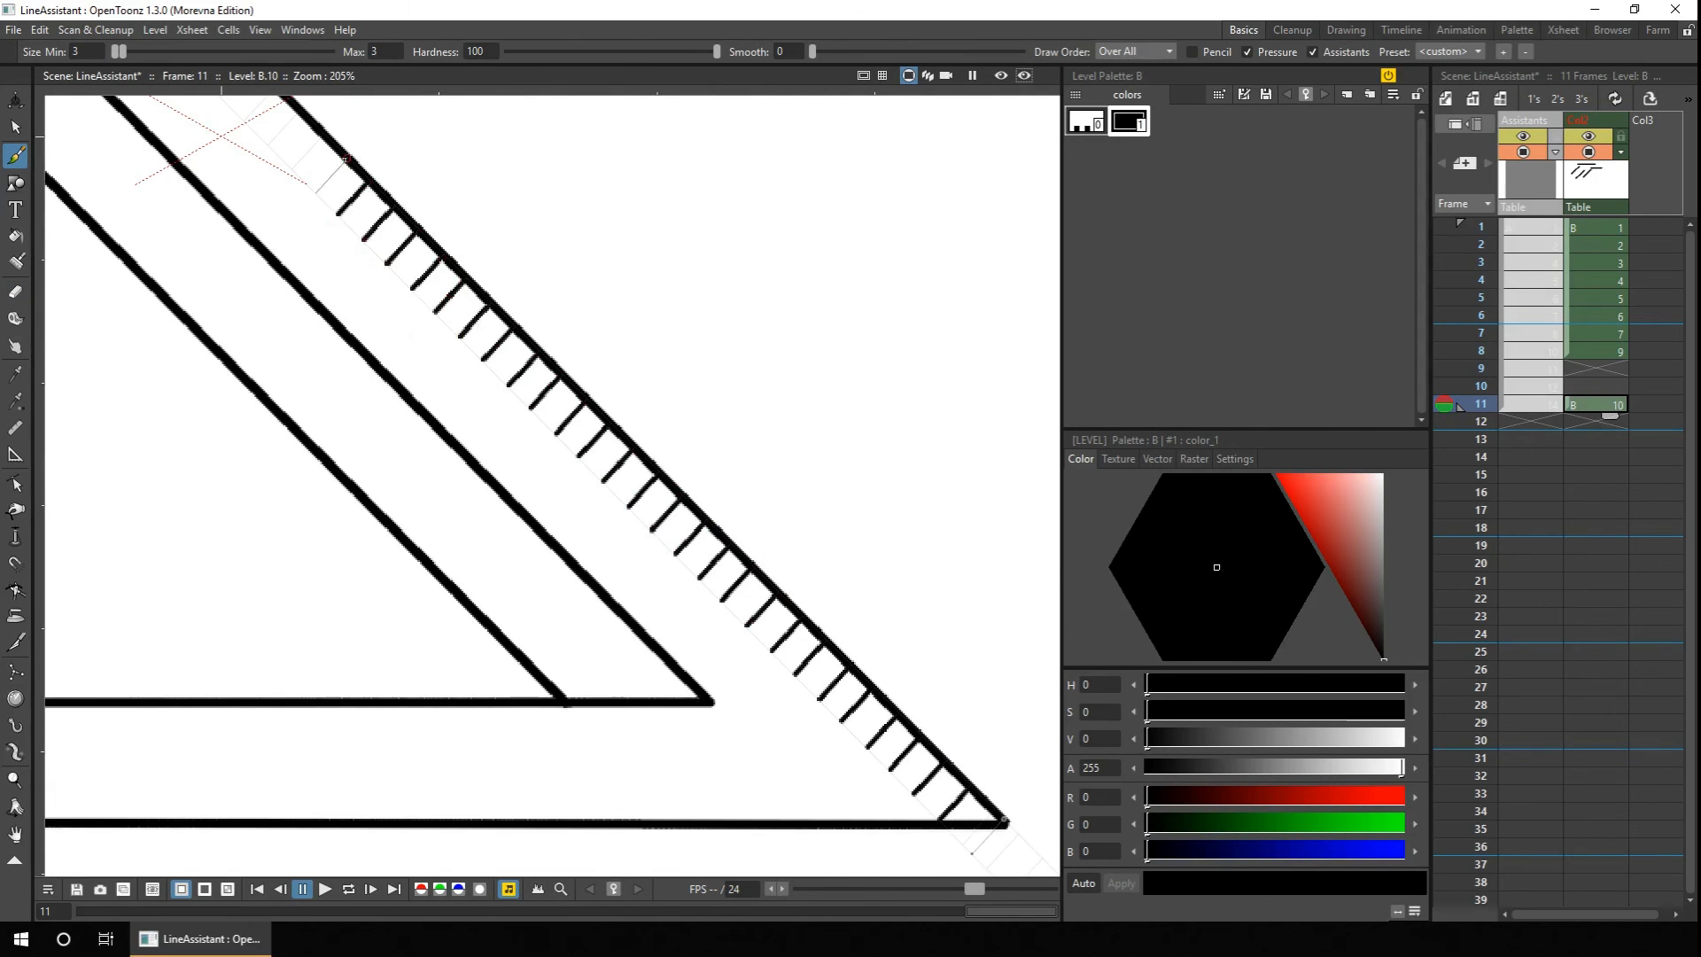
scroll(631, 549, down, 6)
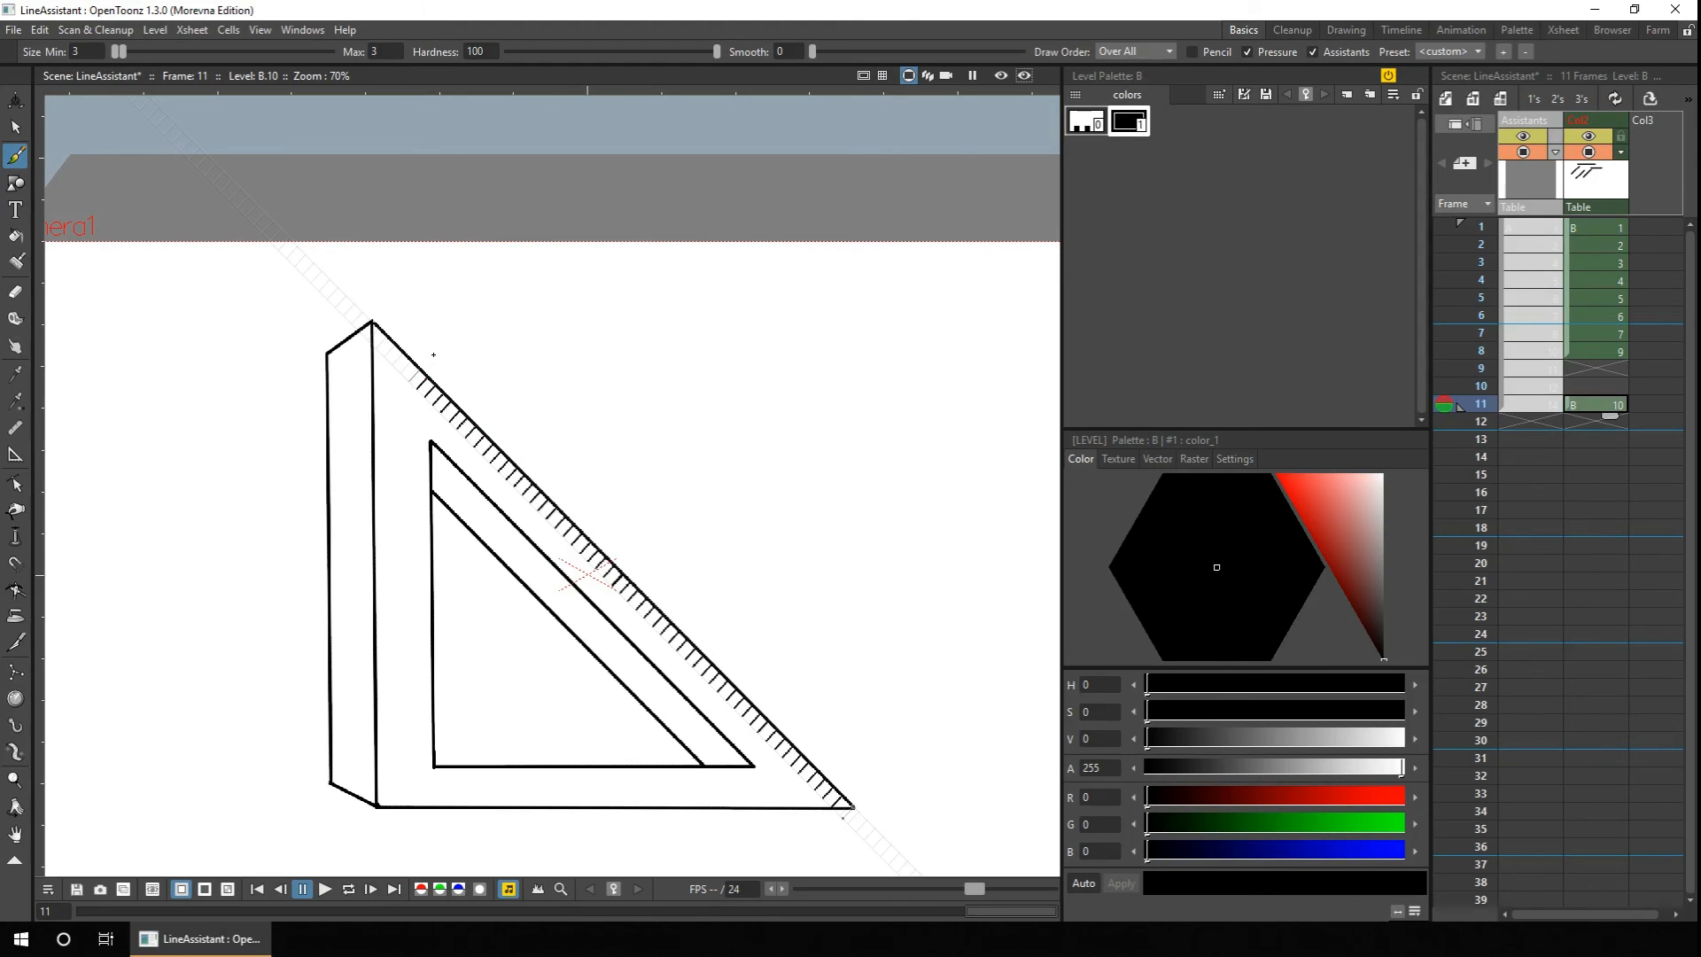
Adjust the grid point of the Line assistant near the triangle's top corner on frame 11, and return to the Brush on frame 11 of Col2.
click(1523, 404)
click(15, 453)
scroll(744, 589, up, 2)
drag(546, 421, 304, 263)
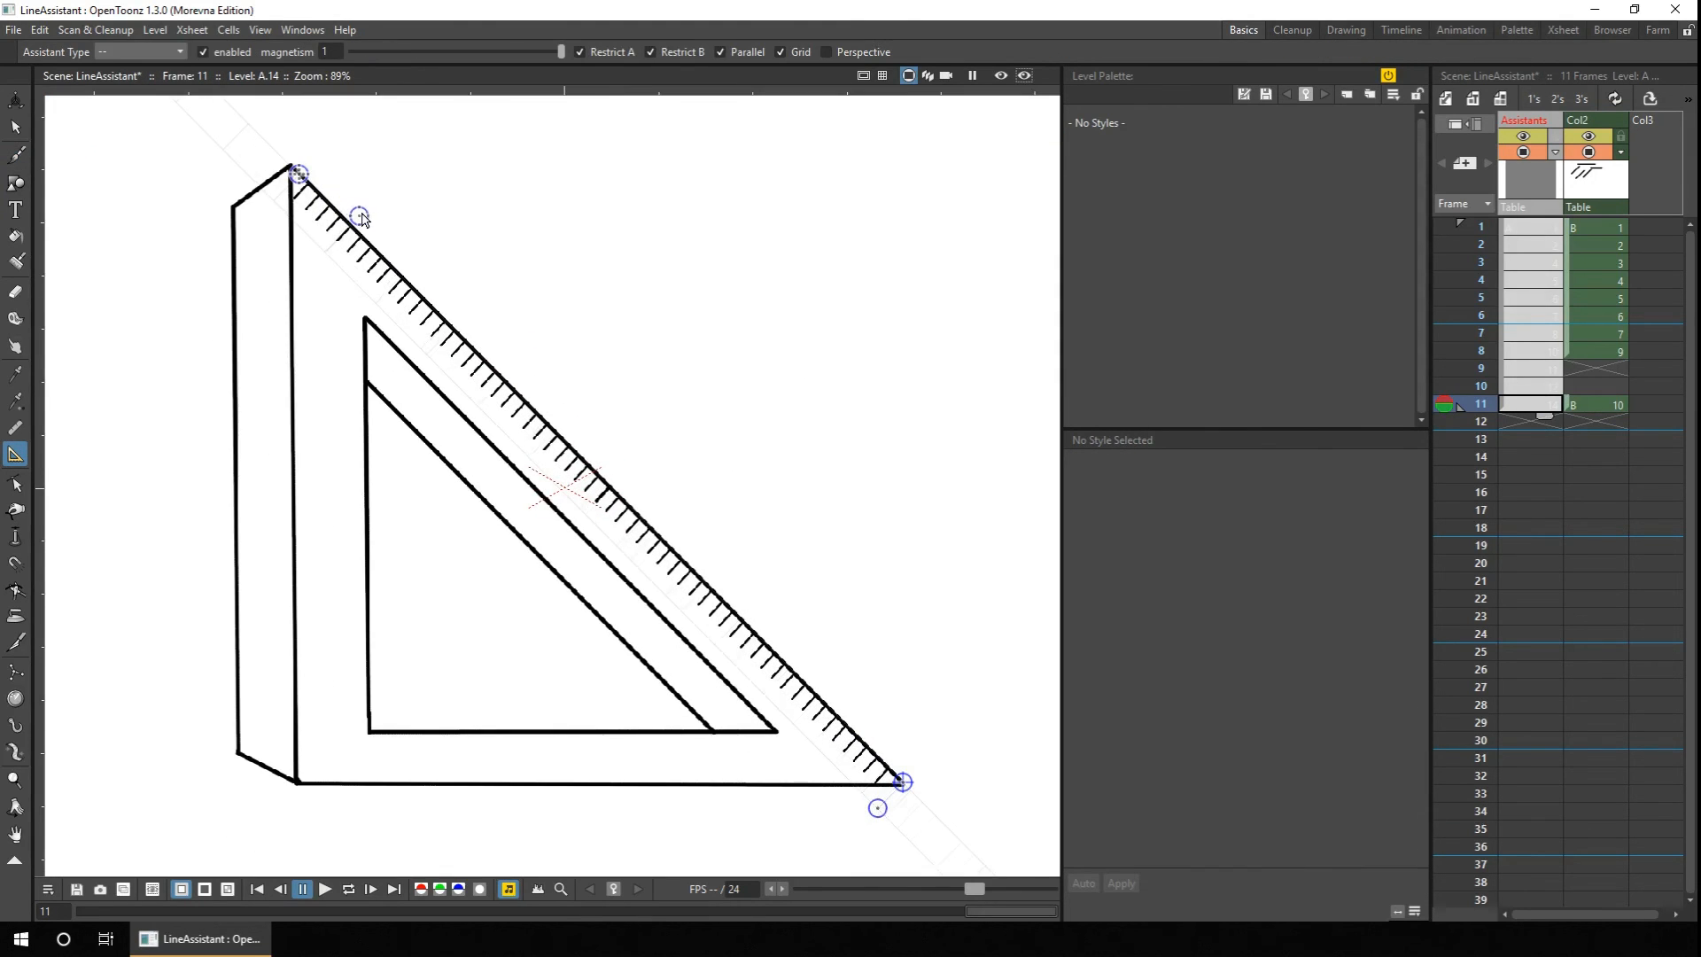
drag(376, 213, 370, 224)
click(1596, 405)
scroll(923, 718, up, 1)
click(1528, 404)
click(1598, 404)
click(15, 155)
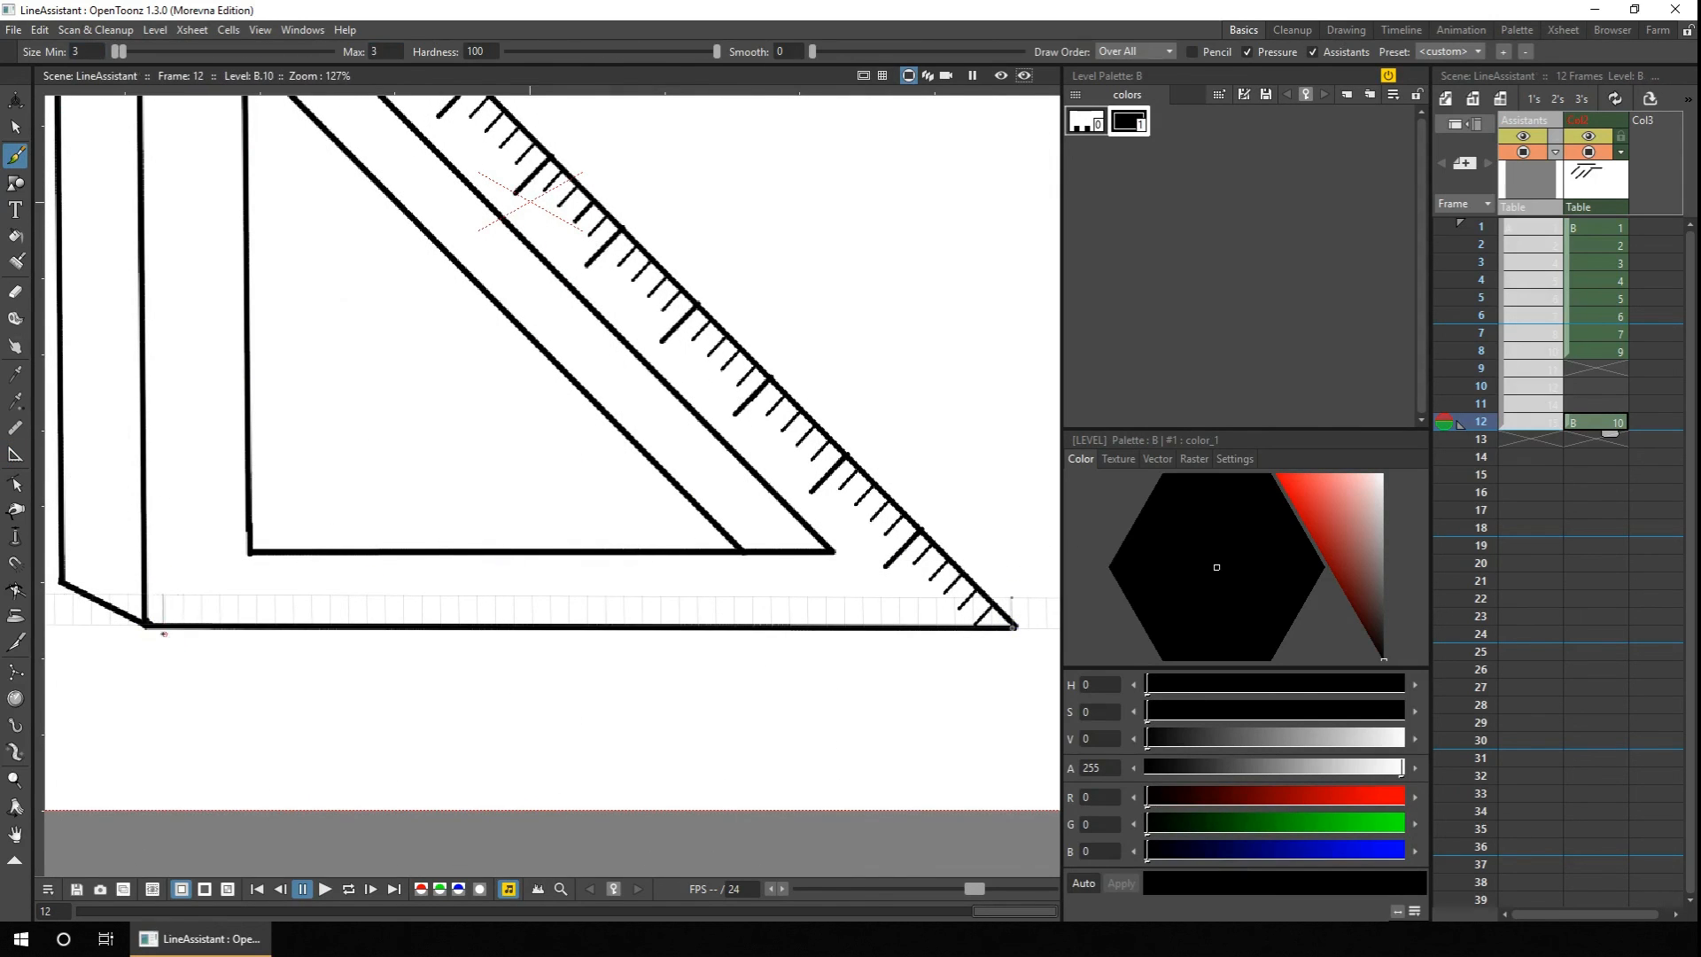
Draw short size 3 tick marks along the triangle's base with a longer size 5 mark at every fifth one, and select frame 12 of Col3.
drag(221, 593, 221, 625)
drag(239, 593, 239, 624)
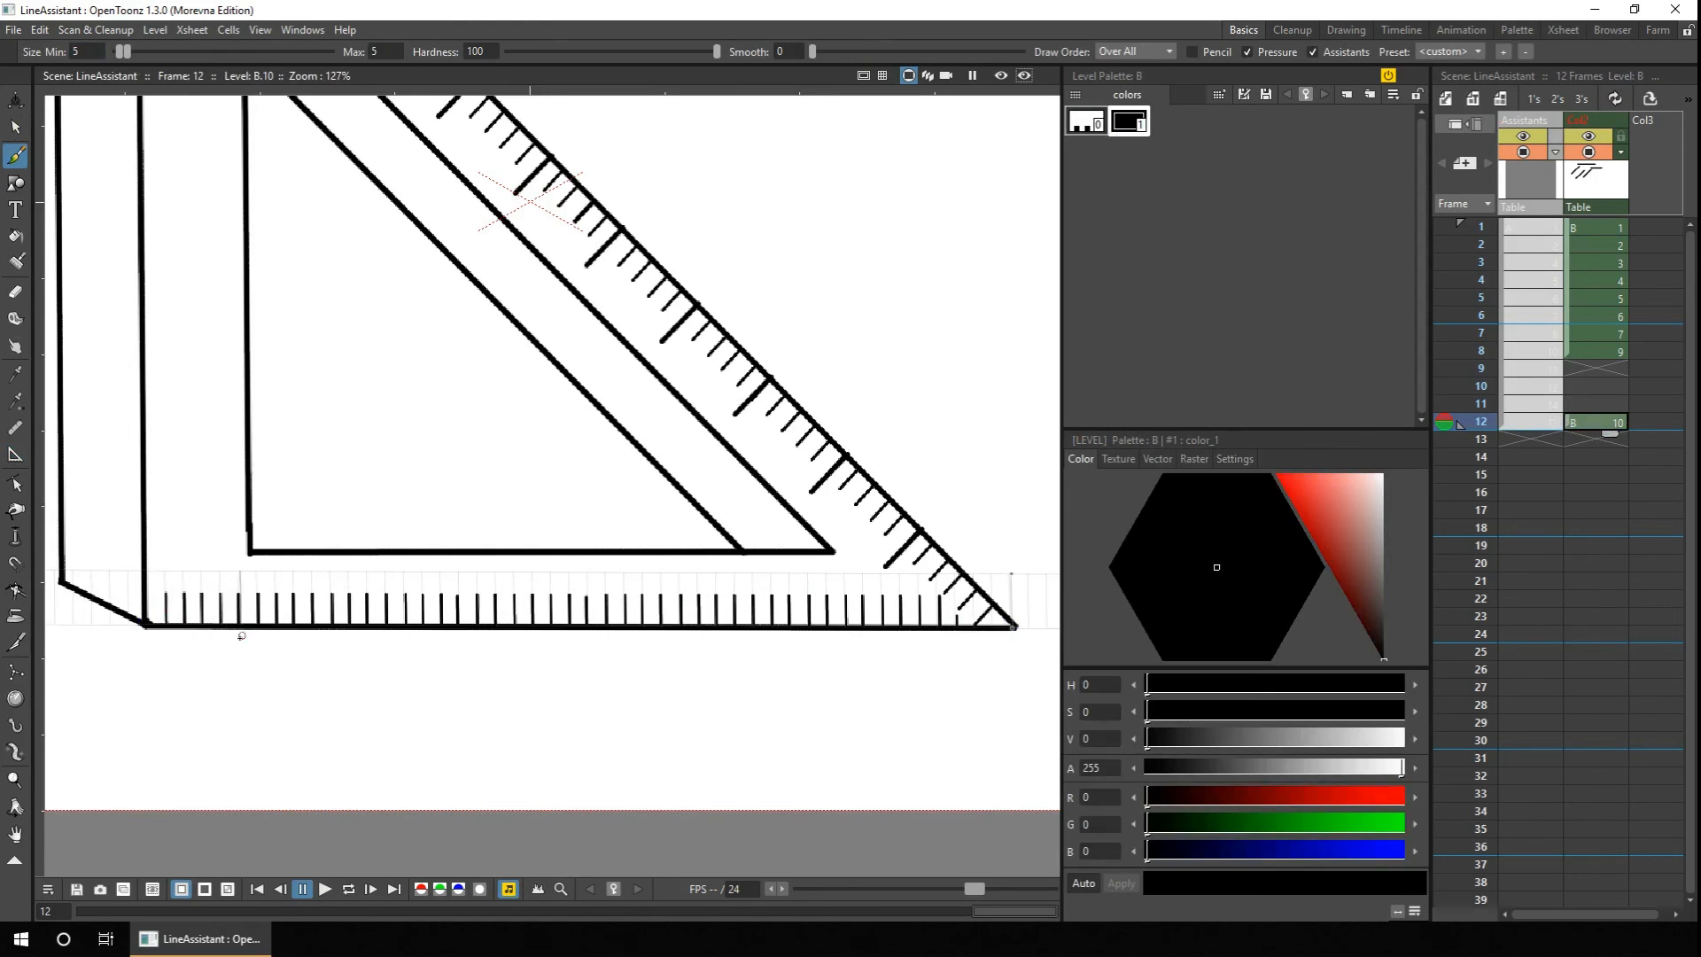
drag(239, 570, 239, 624)
drag(333, 570, 333, 625)
drag(423, 570, 423, 624)
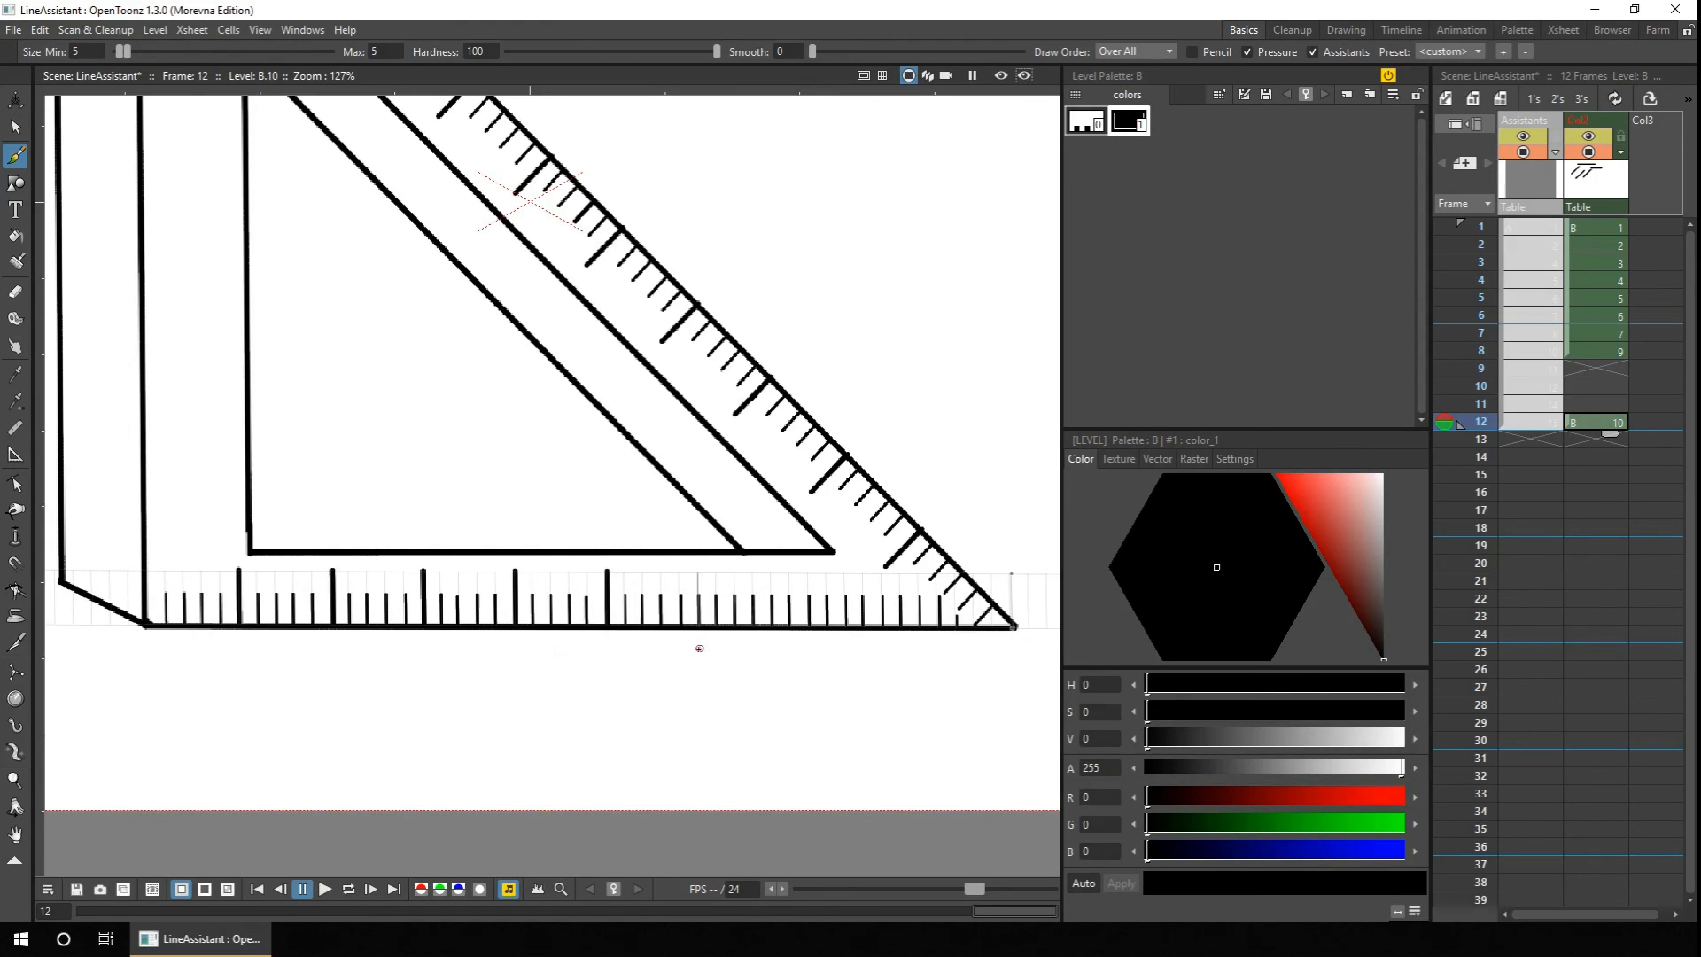
click(1650, 421)
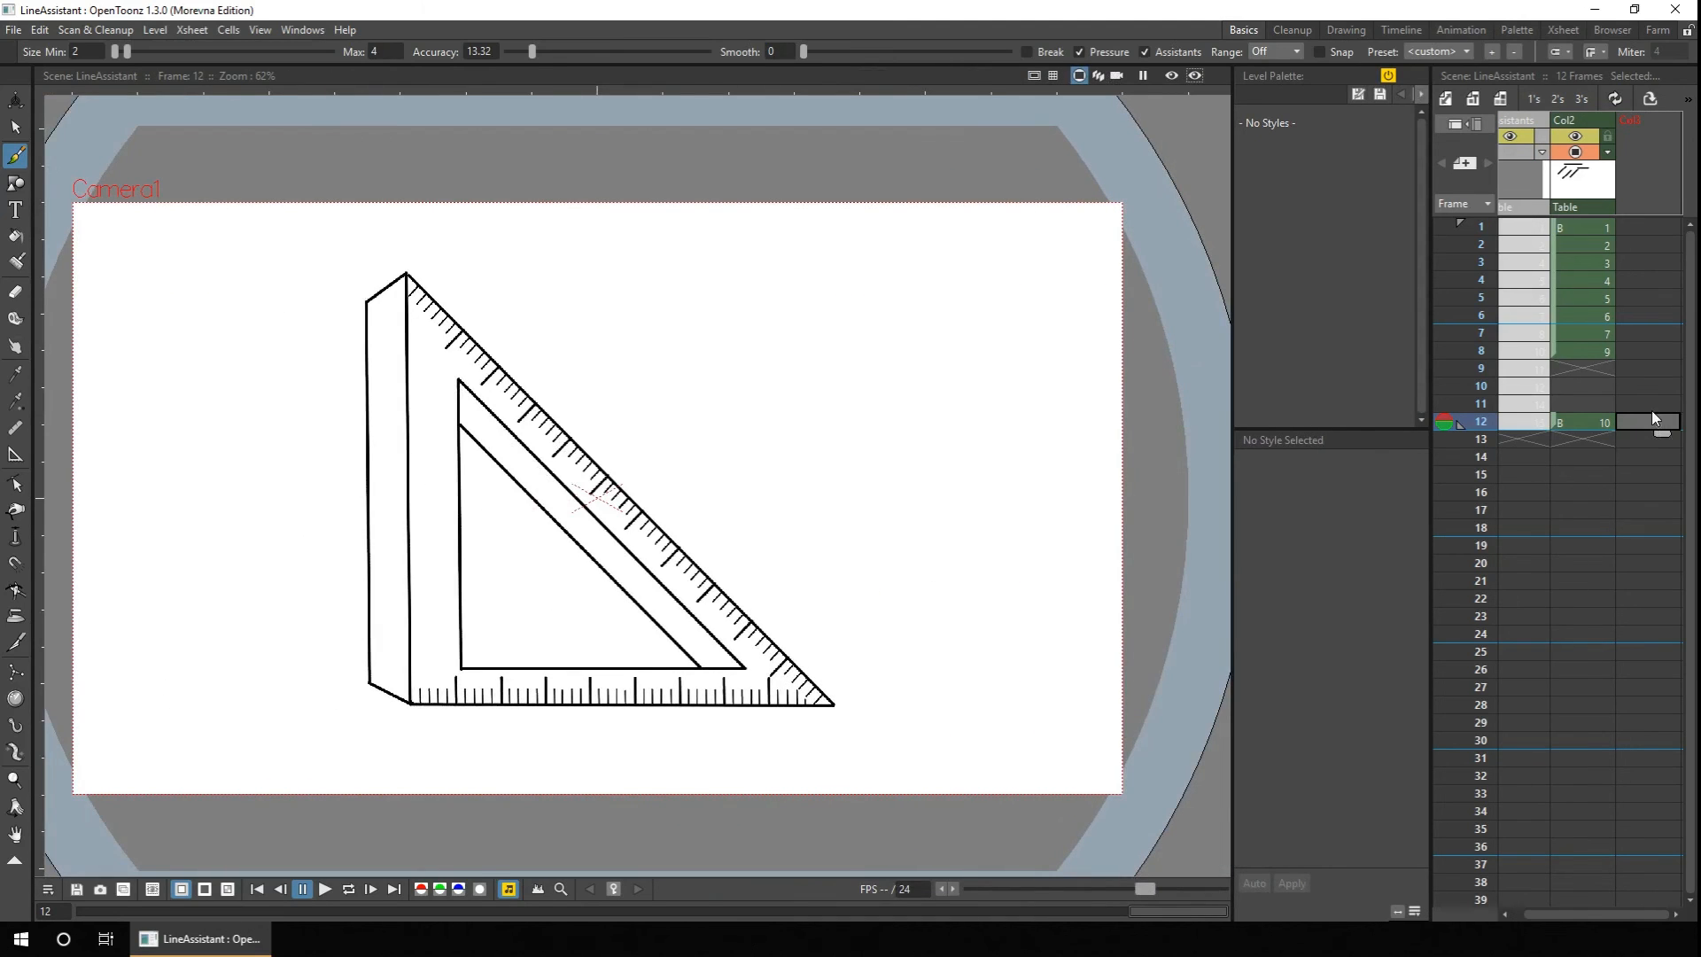